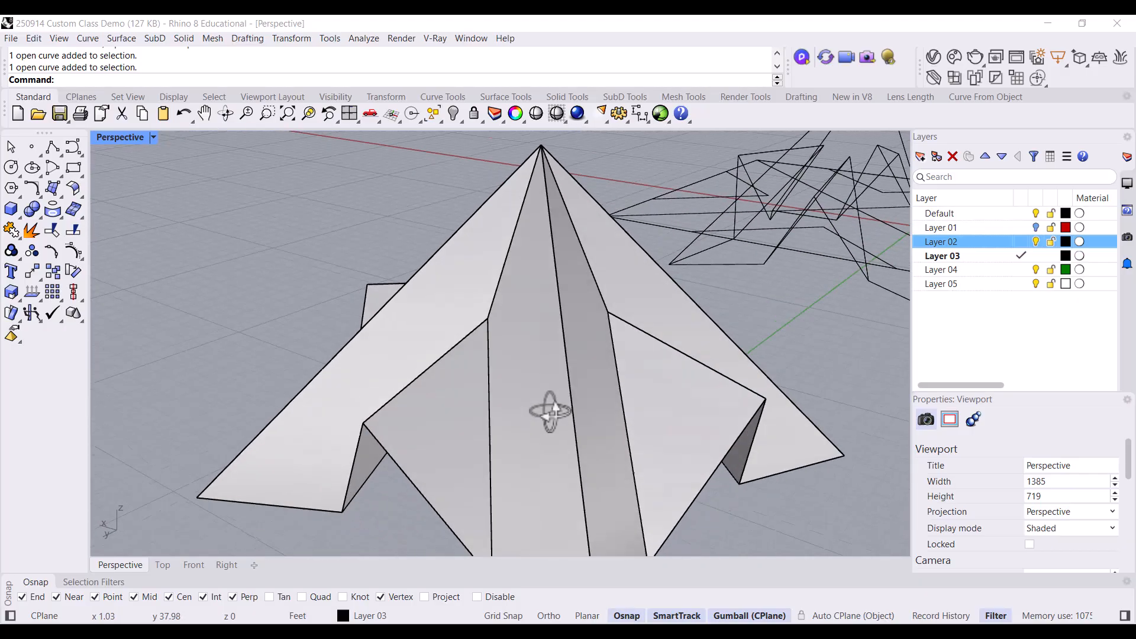
scroll(823, 414, down, 4)
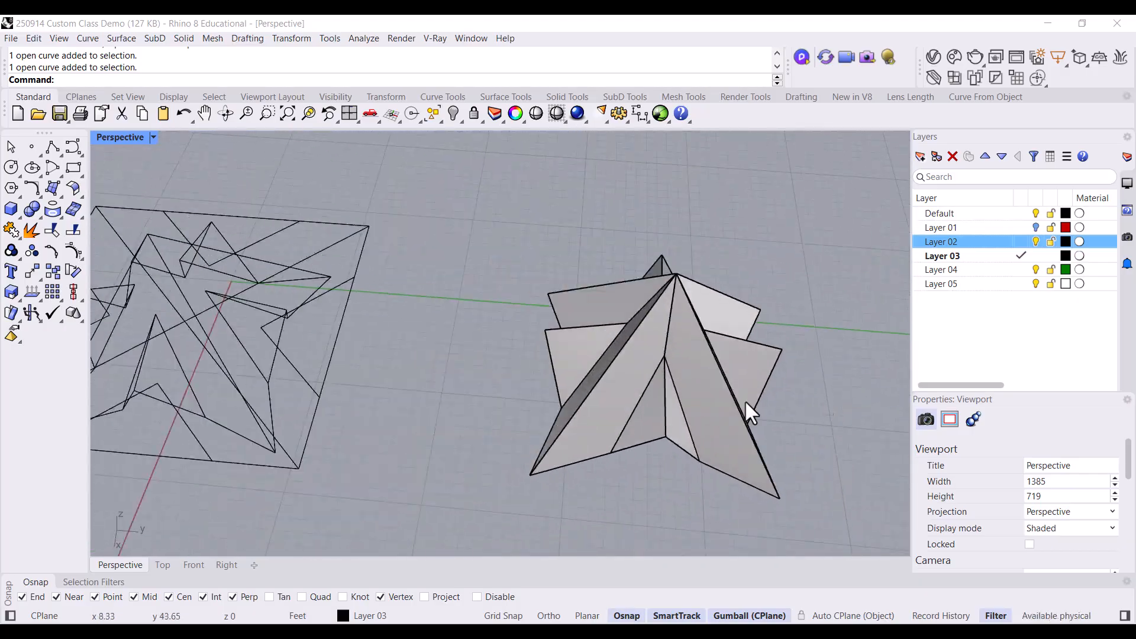
scroll(729, 375, down, 3)
scroll(704, 382, up, 5)
right_drag(702, 379, 546, 249)
Open the Grasshopper editor, reposition its window over the model and close it again.
text(Grasshopper)
key(Return)
click(644, 102)
click(649, 114)
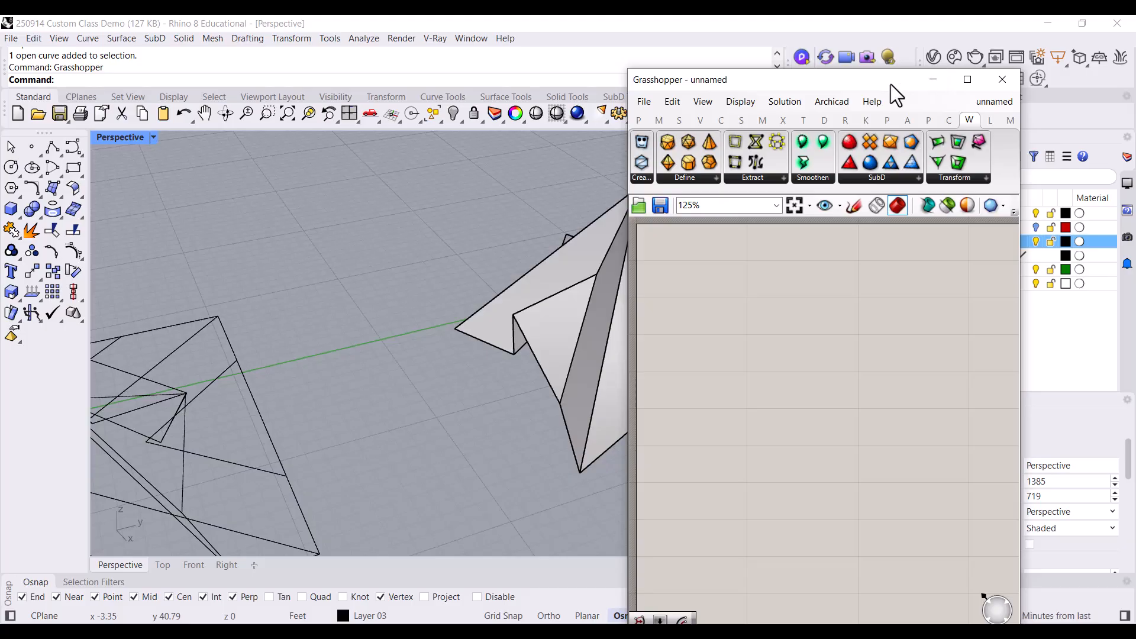
drag(890, 85, 886, 87)
scroll(441, 307, down, 3)
scroll(441, 308, down, 2)
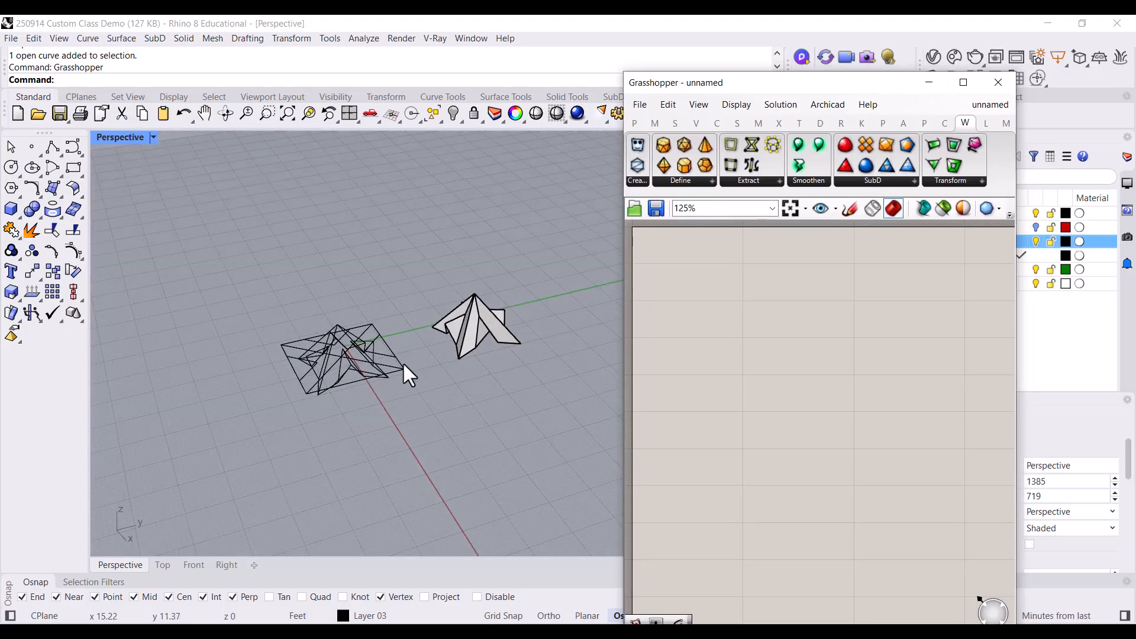
scroll(391, 367, down, 1)
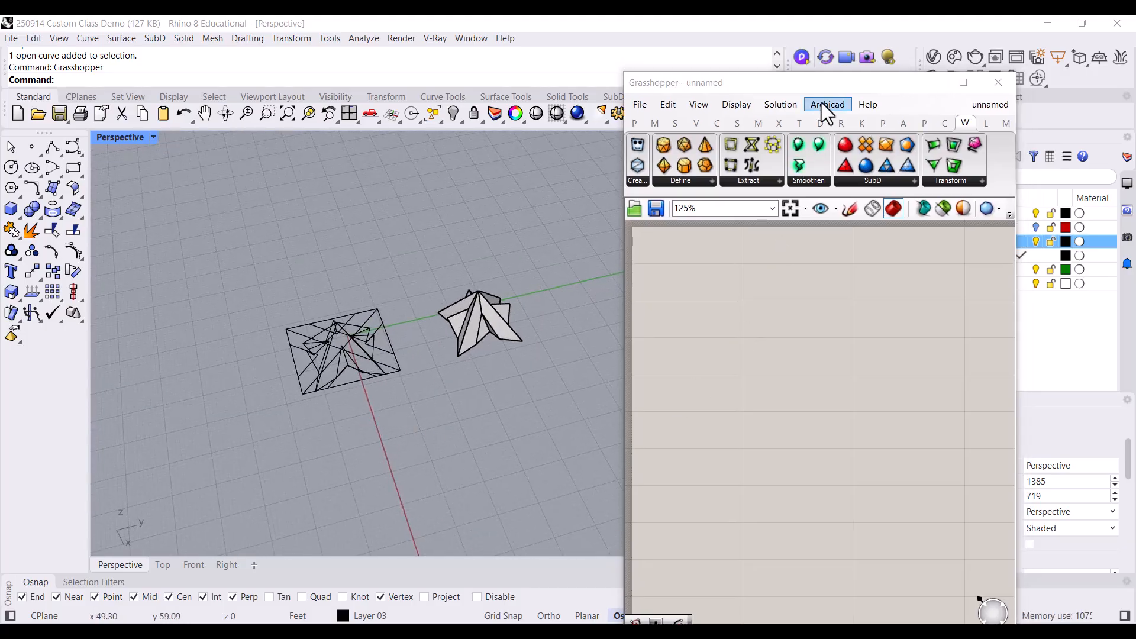
drag(806, 84, 806, 104)
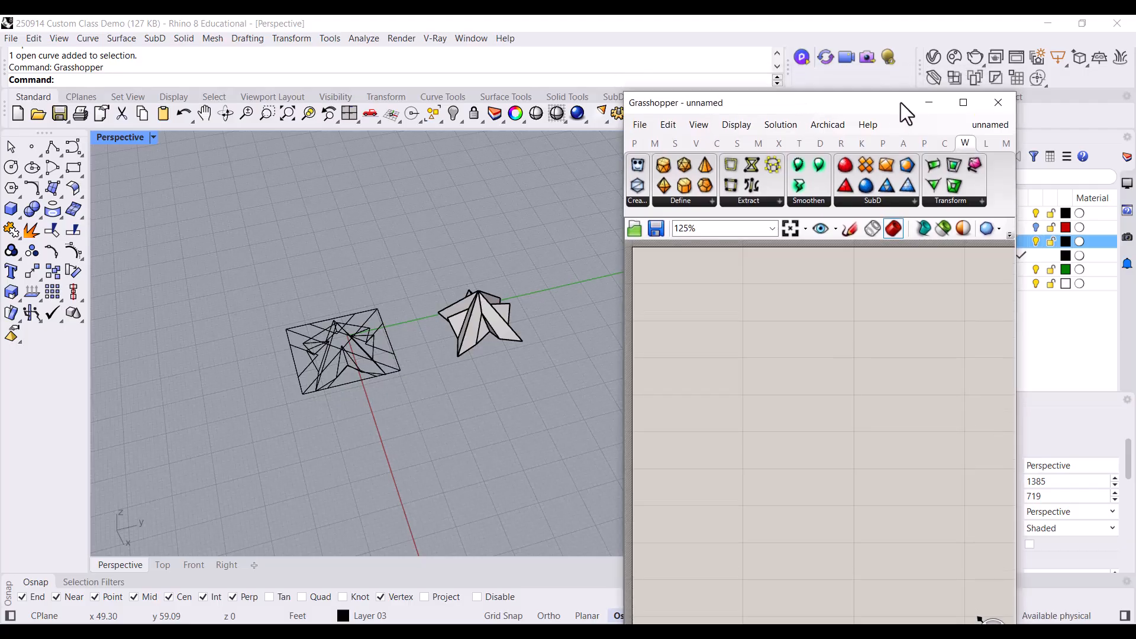
click(988, 105)
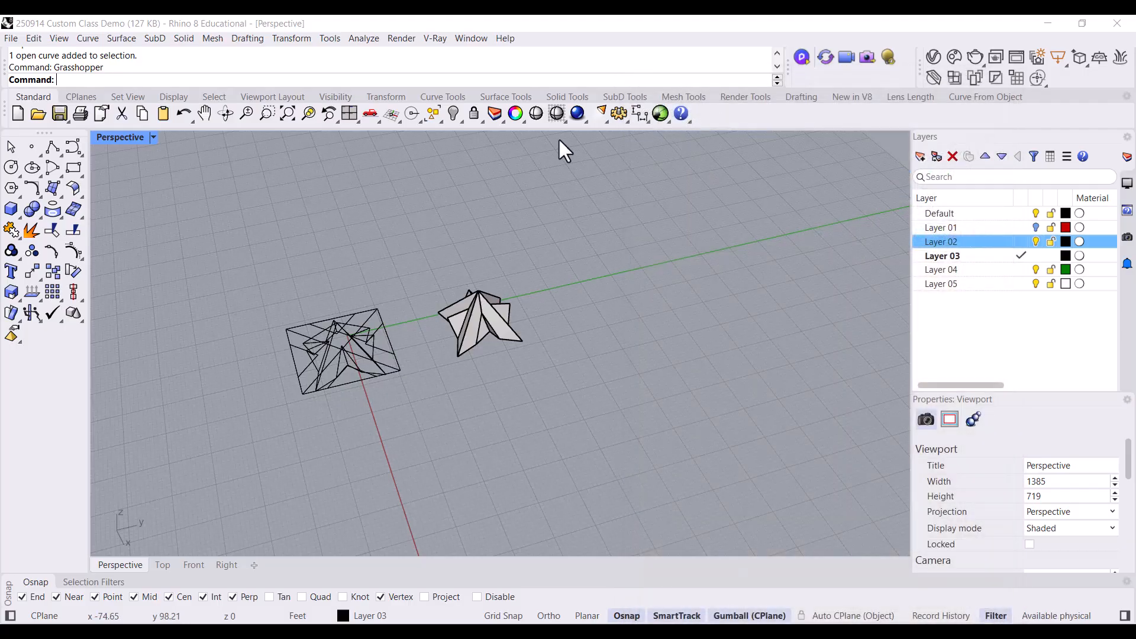
Switch to the Top view and draw a square with the Rectangle command in the empty area beside the existing crease pattern.
double_click(126, 137)
double_click(101, 140)
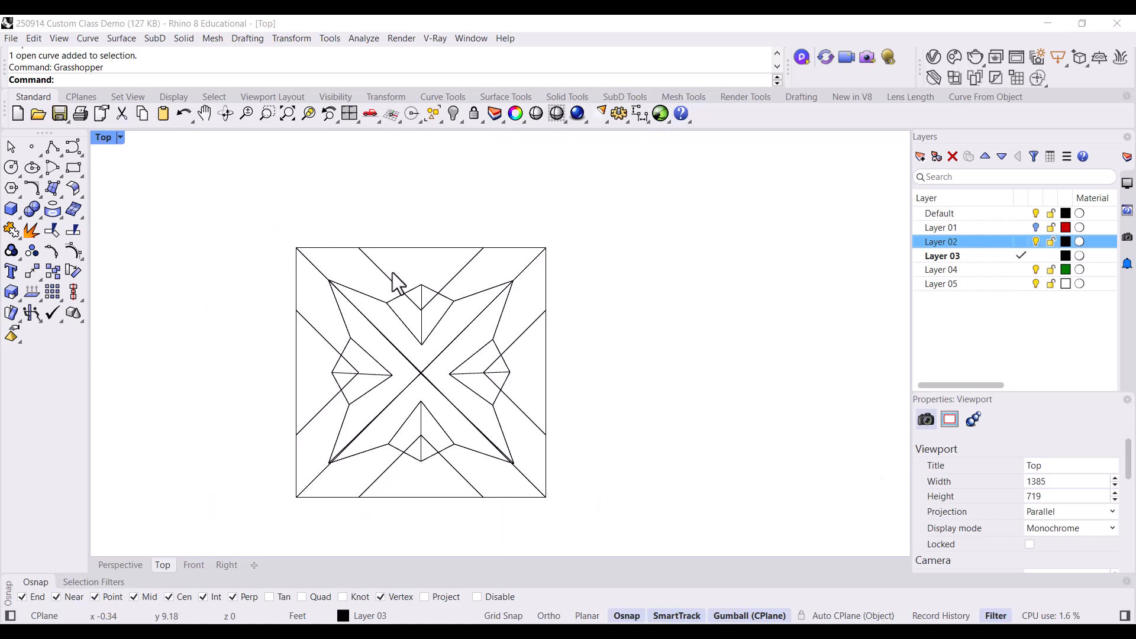
right_drag(661, 445, 520, 378)
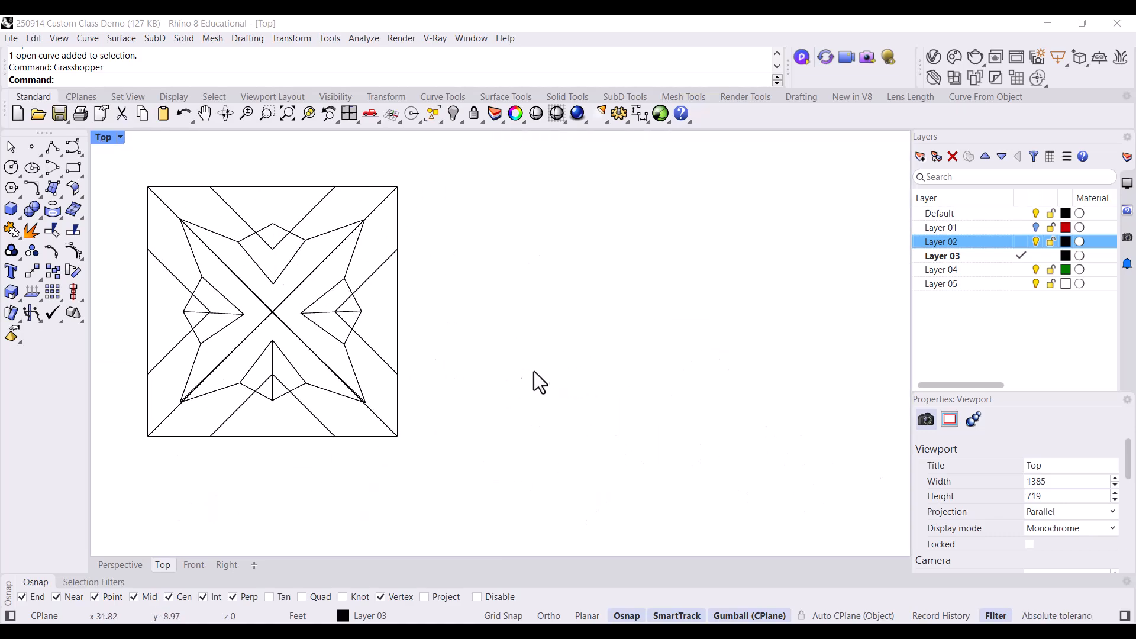
right_drag(582, 396, 360, 419)
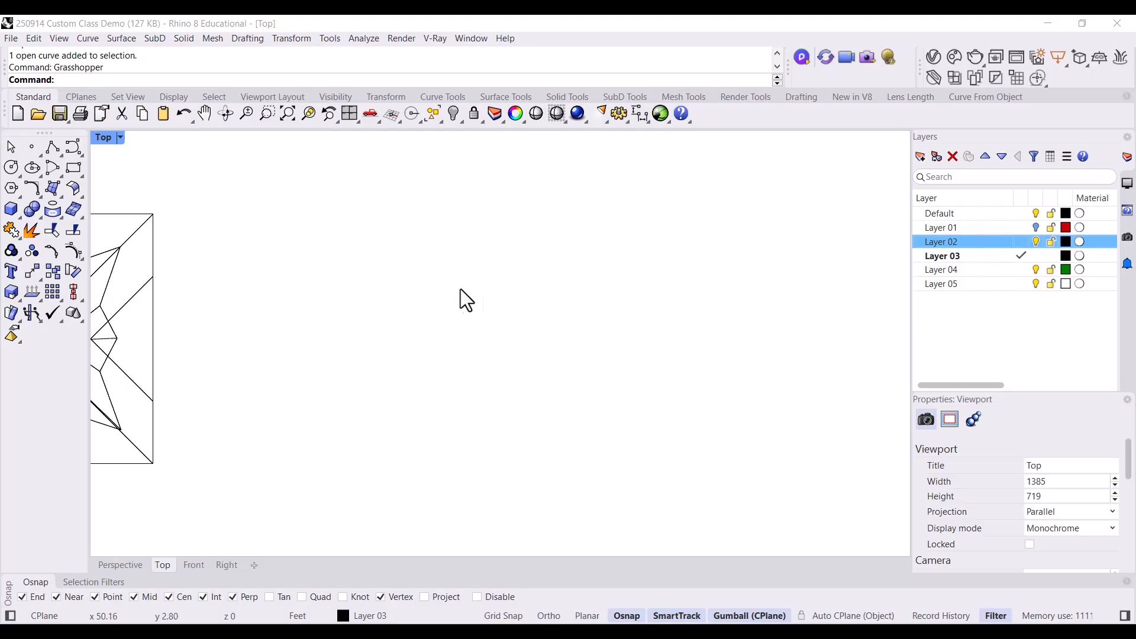
right_drag(461, 299, 449, 311)
text(Rec)
key(Return)
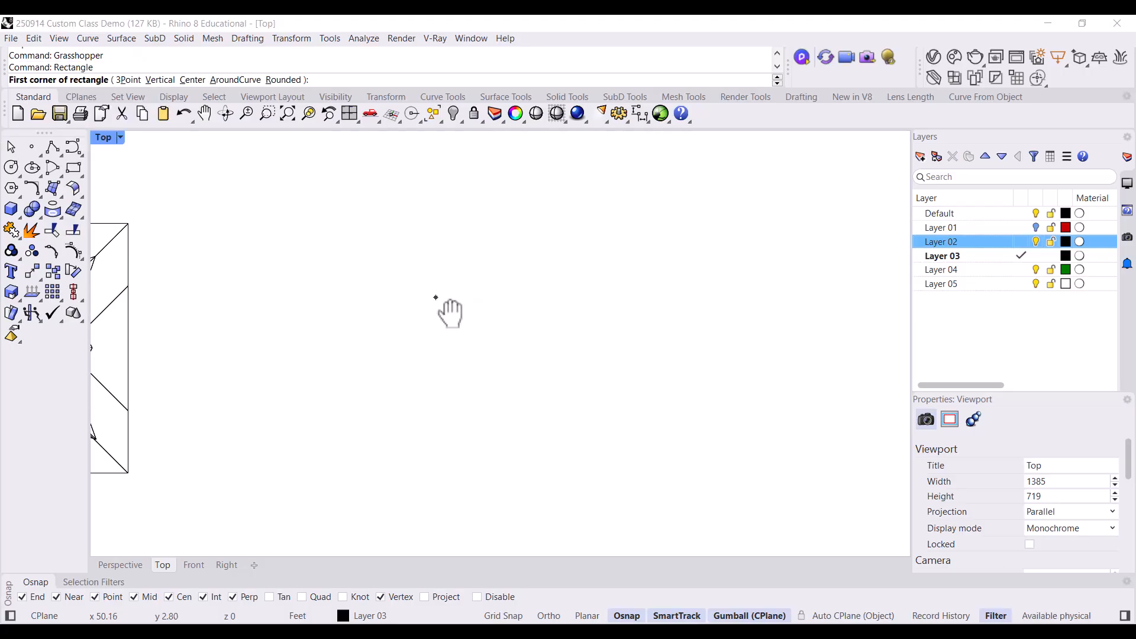
click(406, 207)
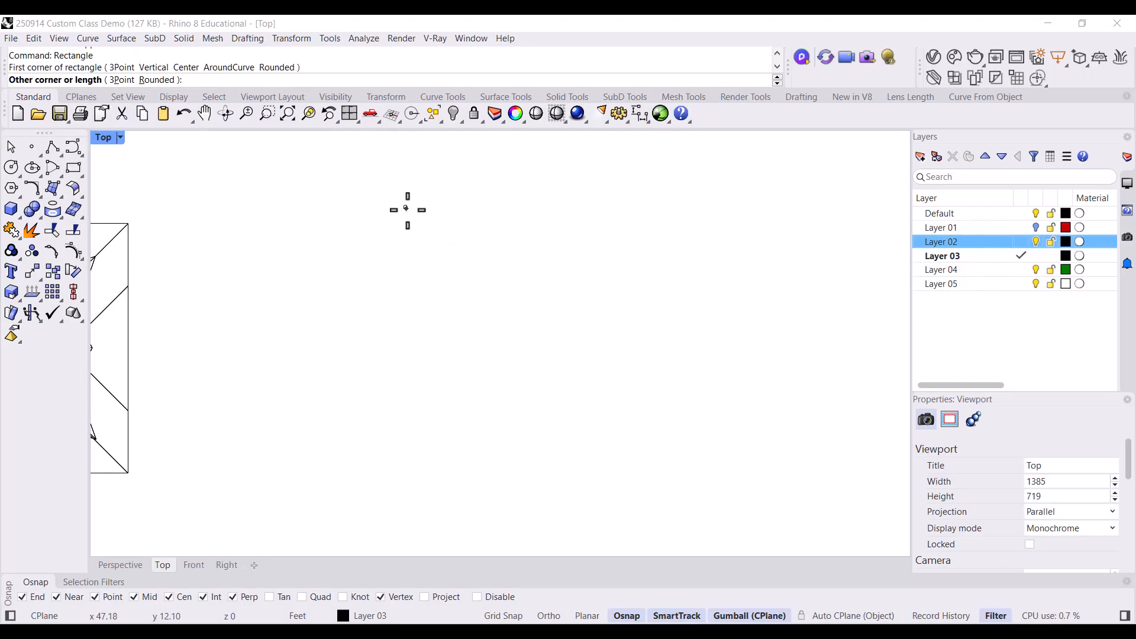
click(685, 484)
right_drag(569, 408, 552, 360)
Explode the new square into separate edge lines and check that its edges select individually.
click(653, 336)
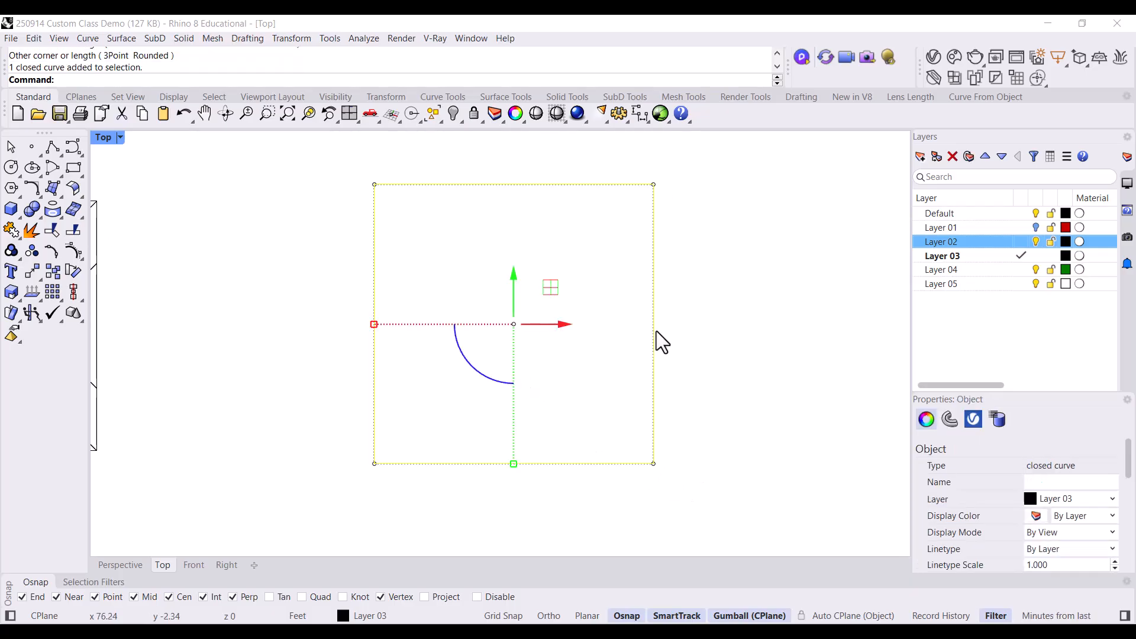
click(618, 331)
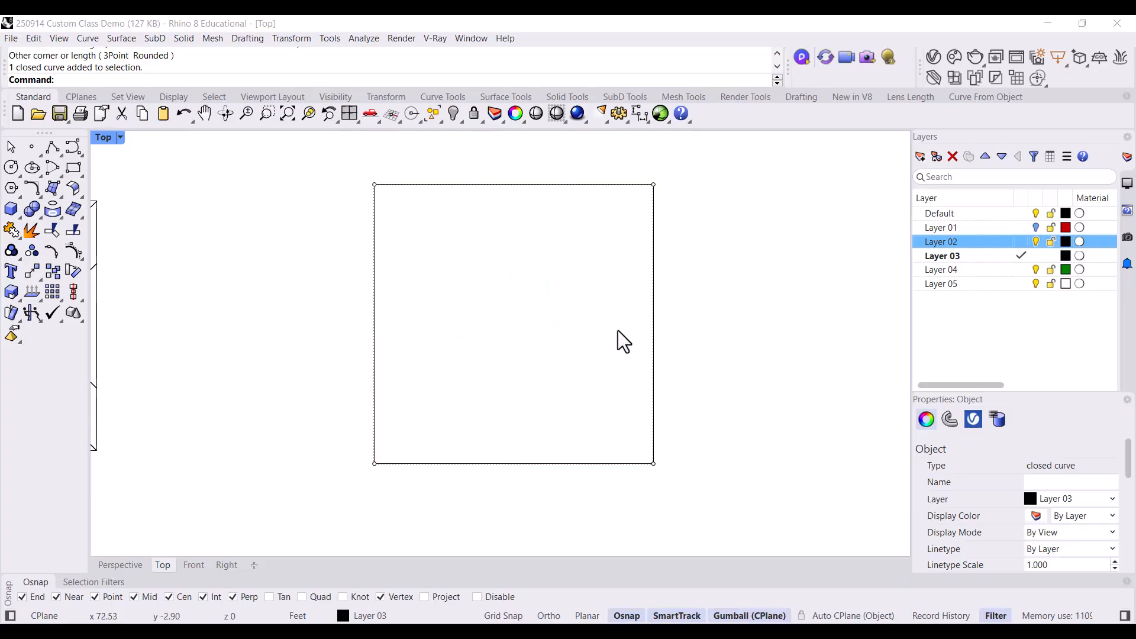
click(651, 312)
text(Explo)
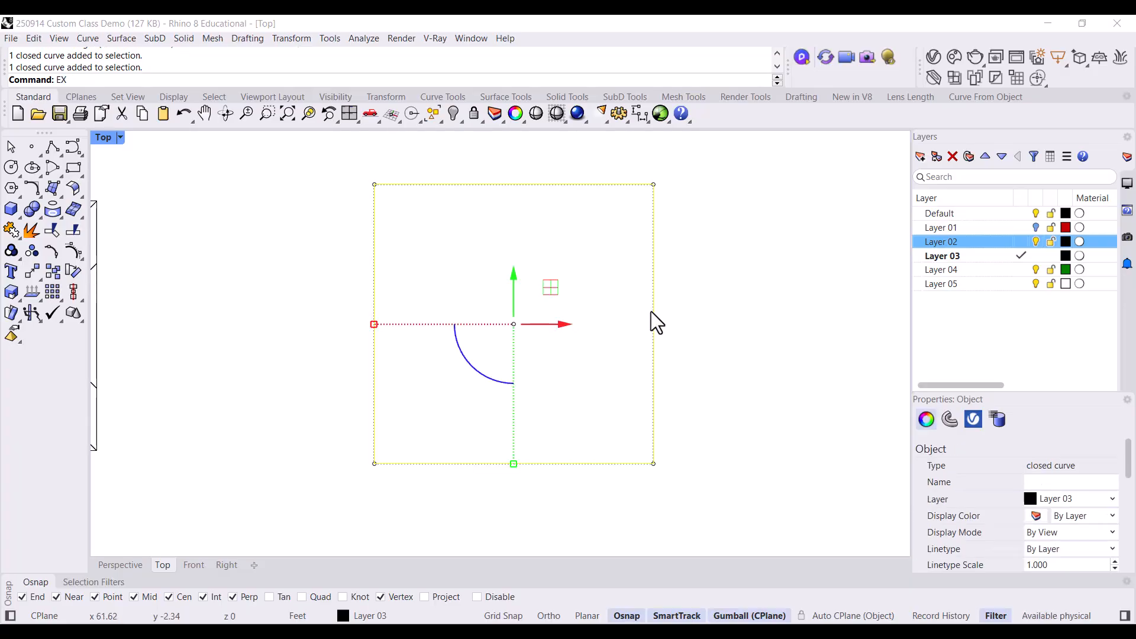
text(de)
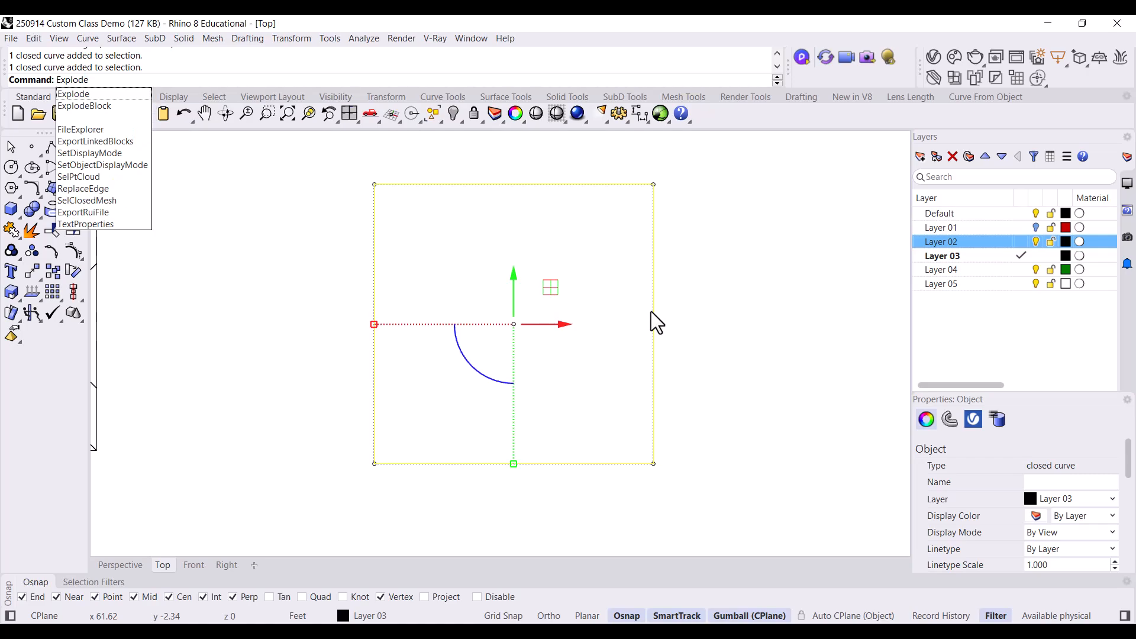
key(Return)
click(627, 278)
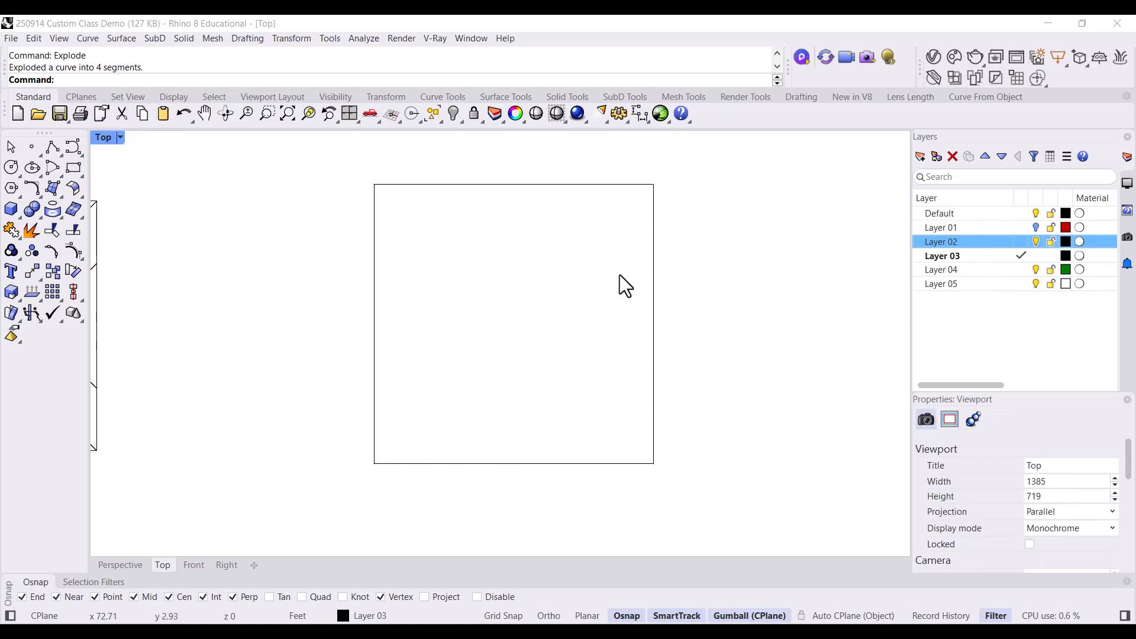
click(654, 245)
click(592, 185)
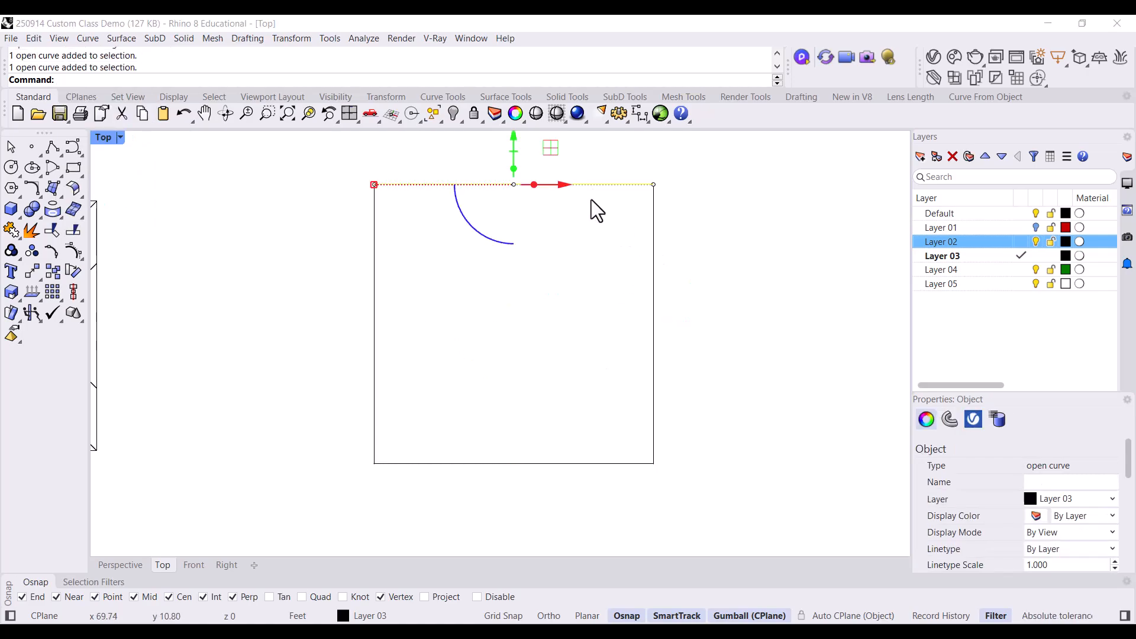
click(594, 261)
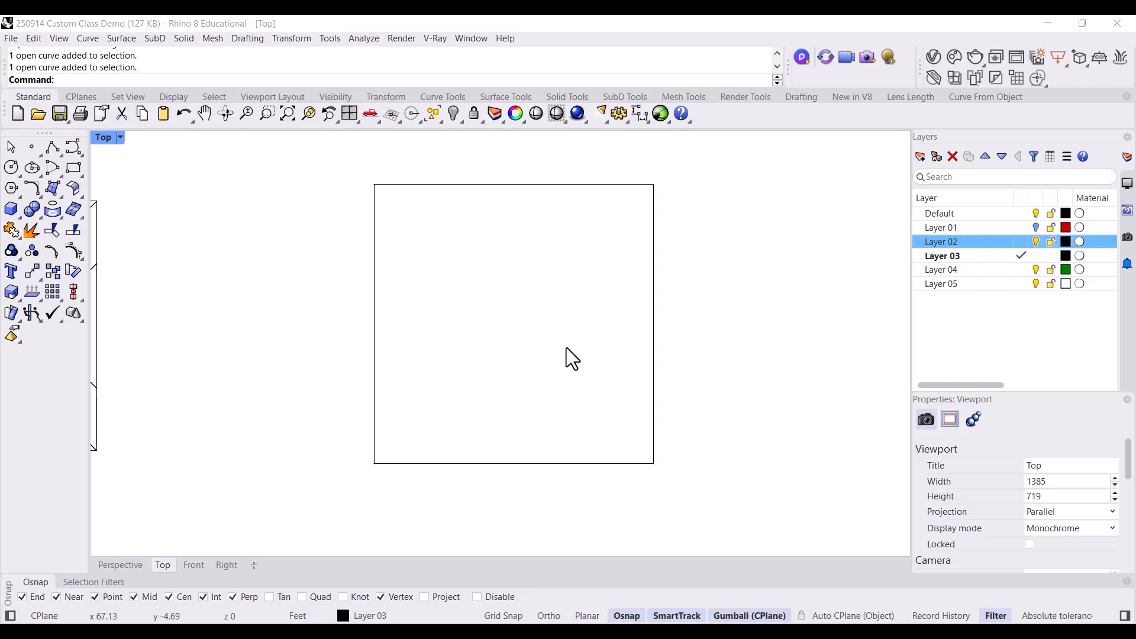
Draw a diagonal line from the square's upper-right corner to its lower-left corner.
right_drag(541, 287, 515, 300)
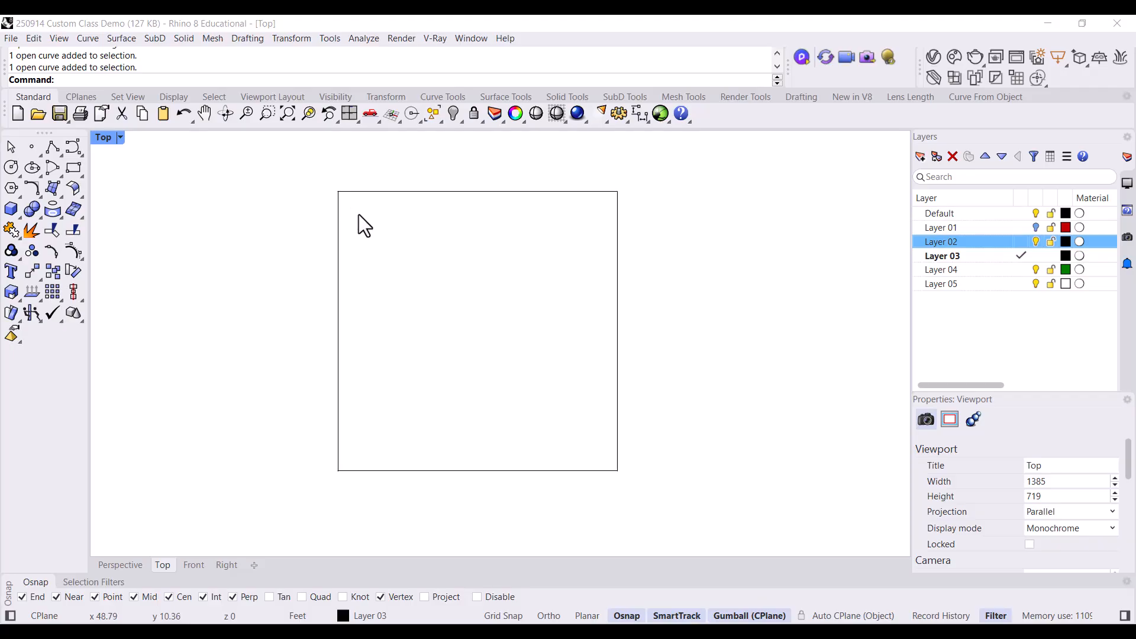
text(li)
key(Return)
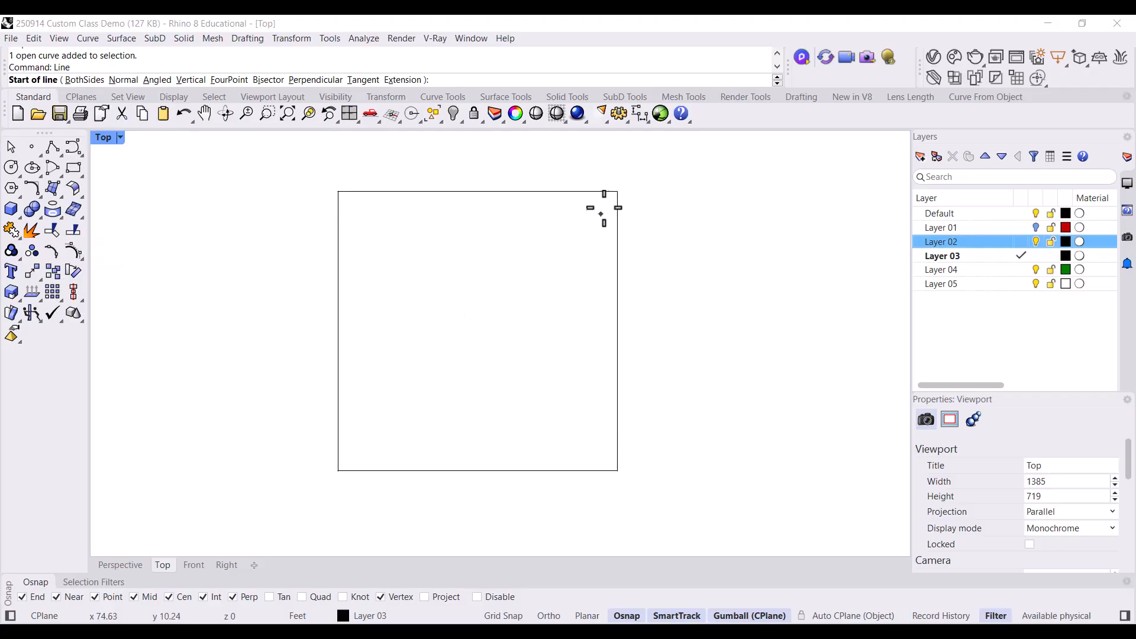
click(618, 191)
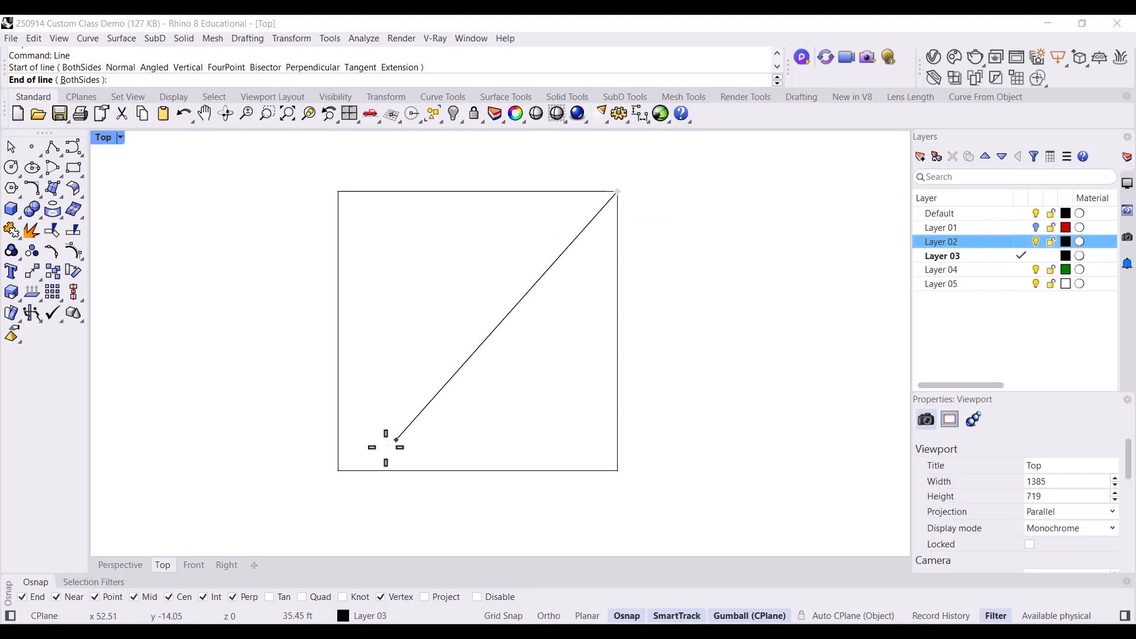
click(338, 470)
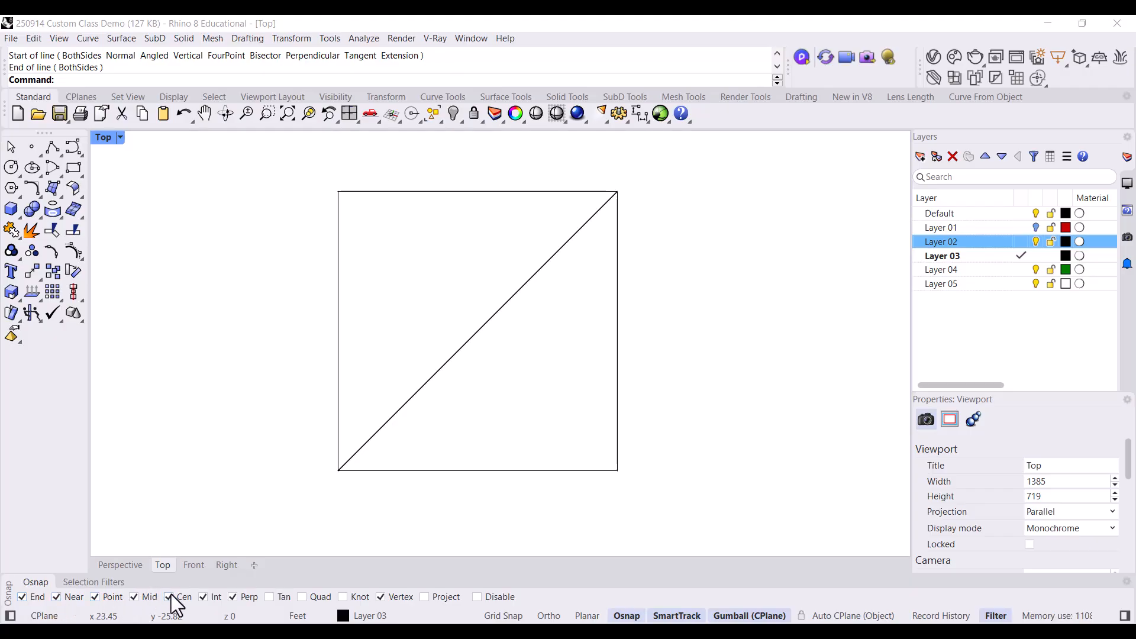
Run the Osnap command and review which object snaps are switched on.
right_drag(281, 456, 272, 442)
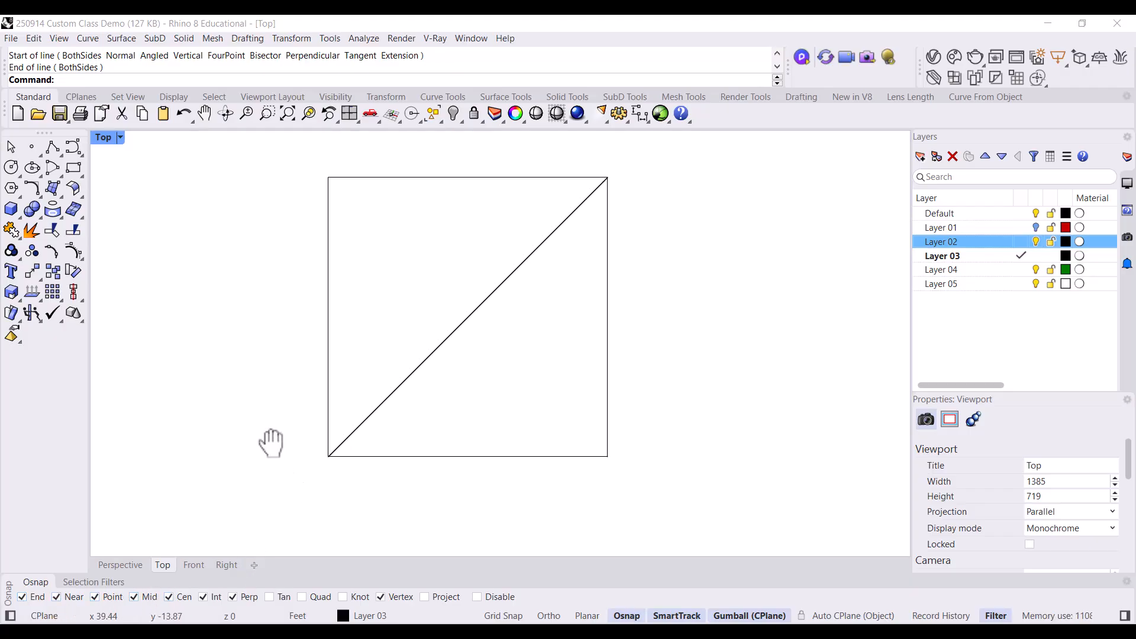
text(bjectsn)
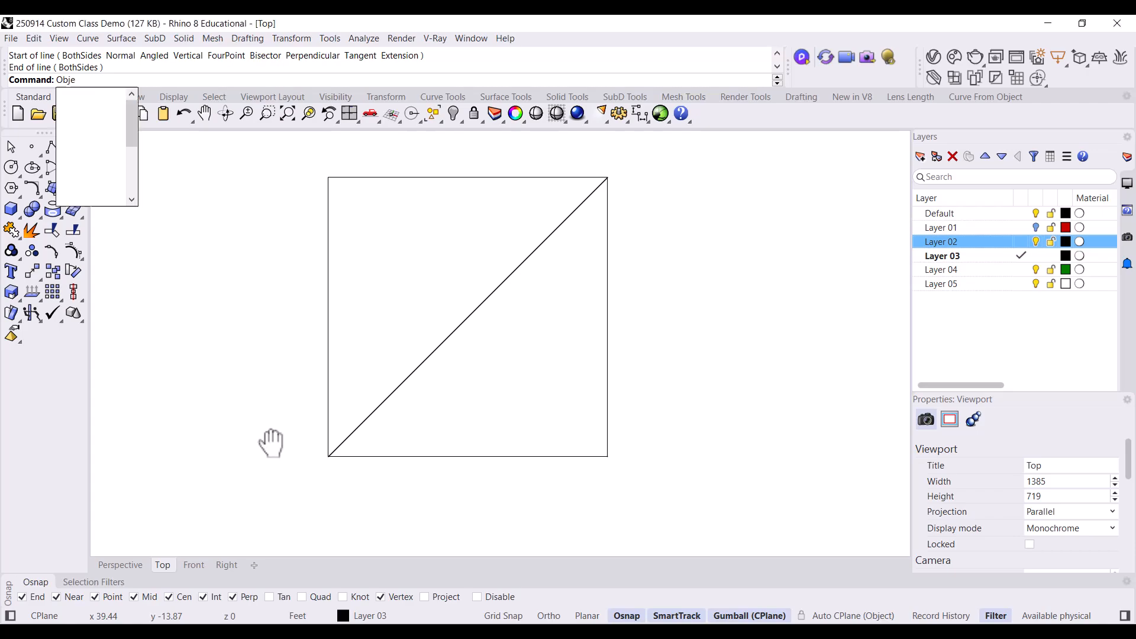
key(BackSpace)
key(BackSpace)
key(BackSpace)
key(BackSpace)
key(BackSpace)
key(BackSpace)
key(BackSpace)
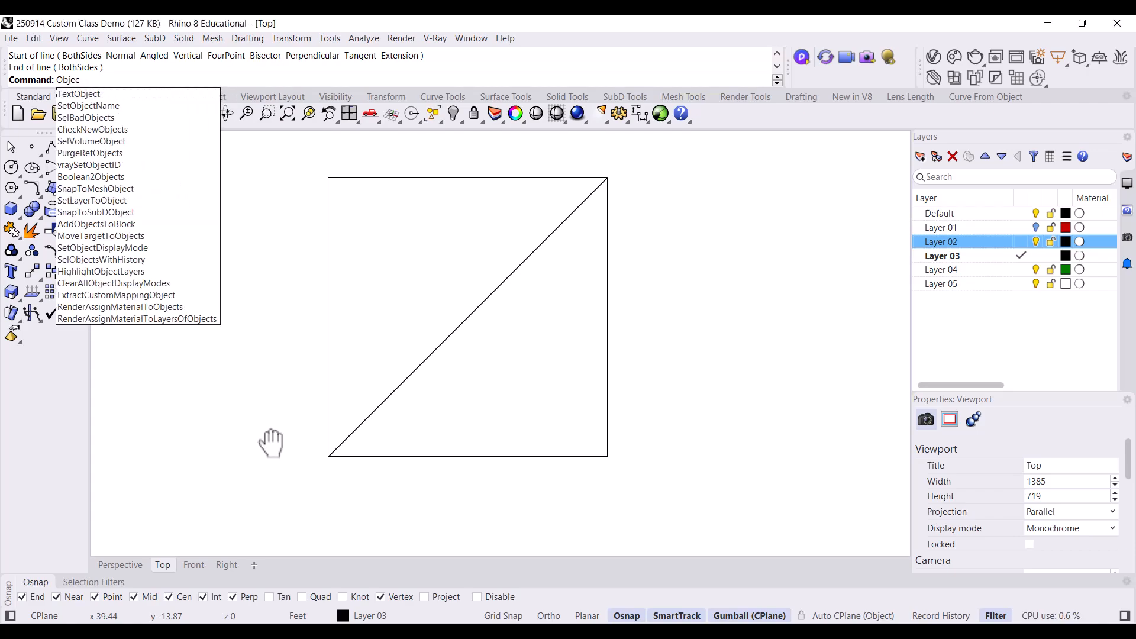
text(snap)
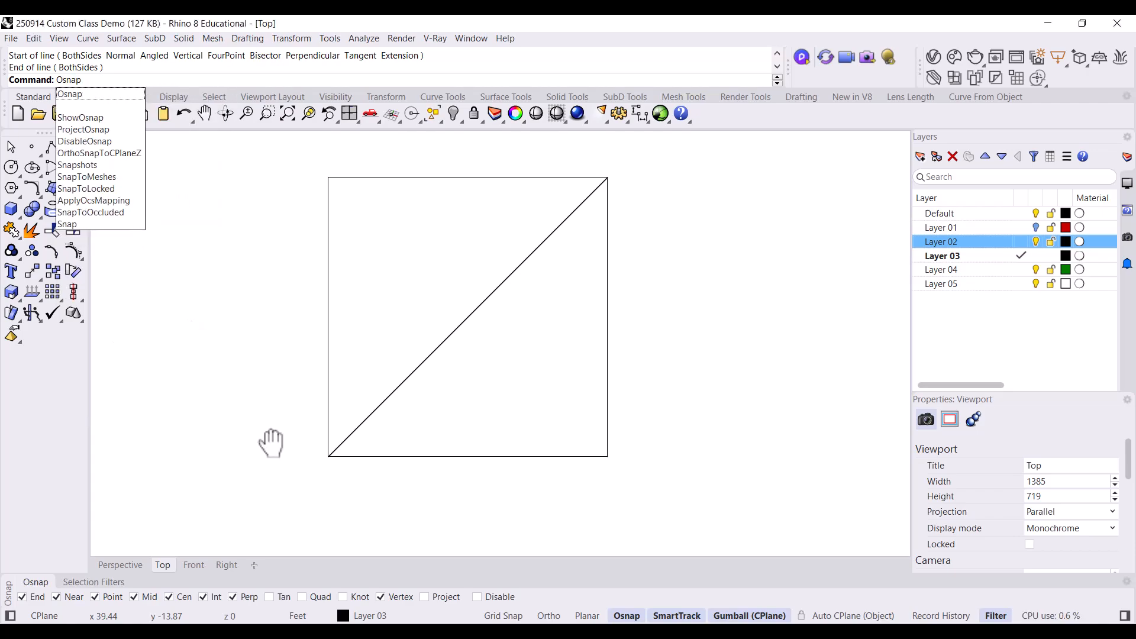
key(Return)
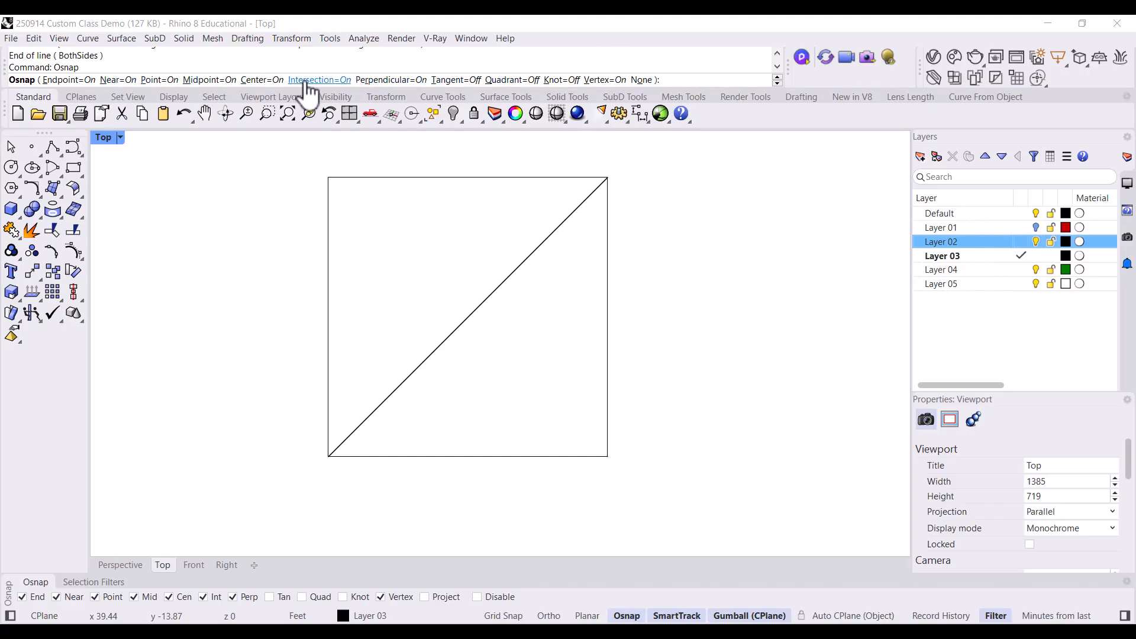
key(Return)
Draw the second diagonal line from the square's upper-left corner to its lower-right corner.
right_drag(409, 218, 414, 294)
click(531, 290)
key(Escape)
text(lin)
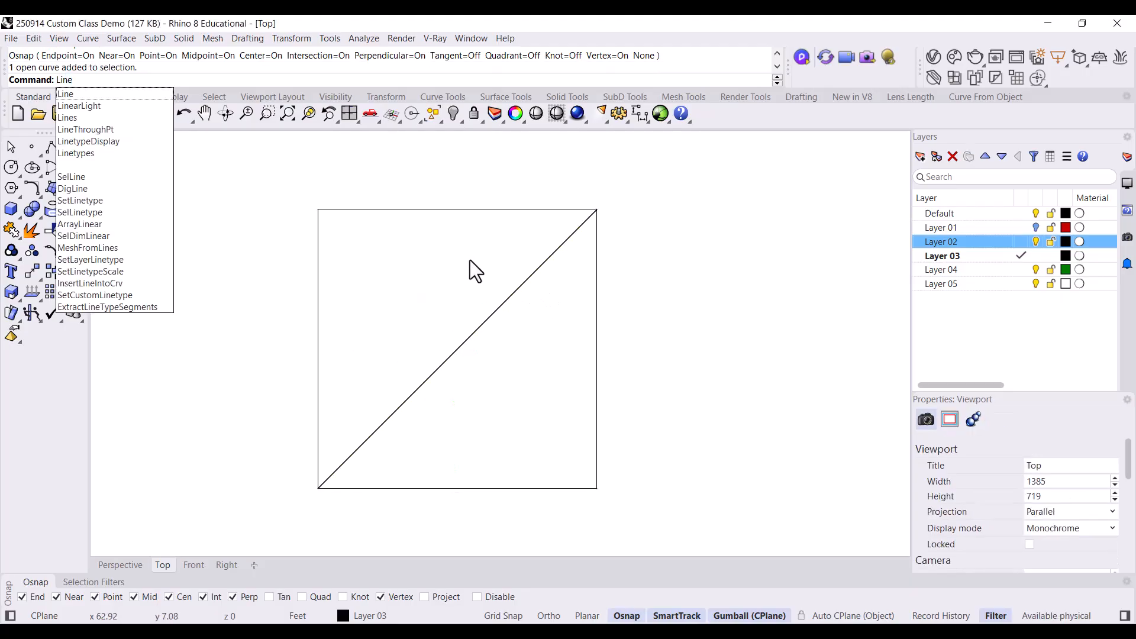
key(Return)
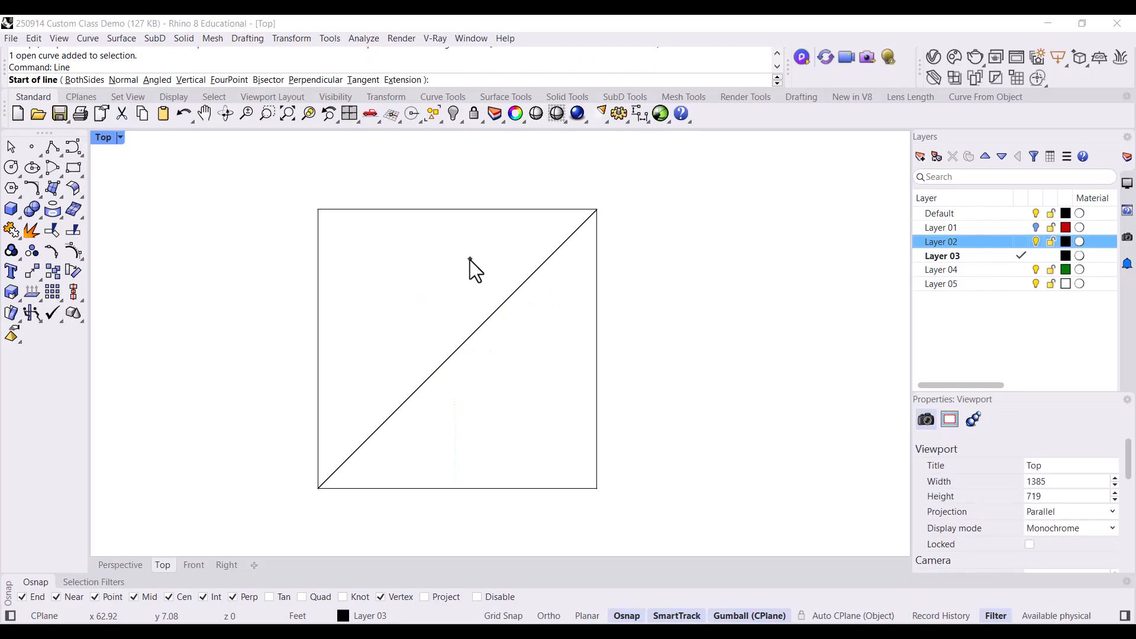
click(317, 208)
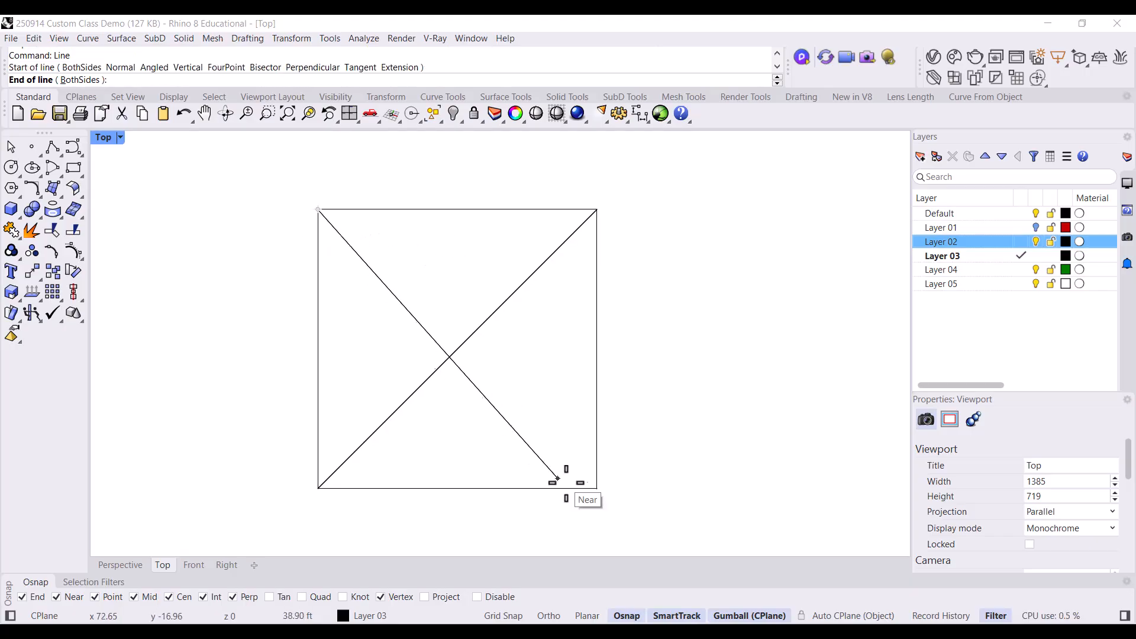
click(597, 487)
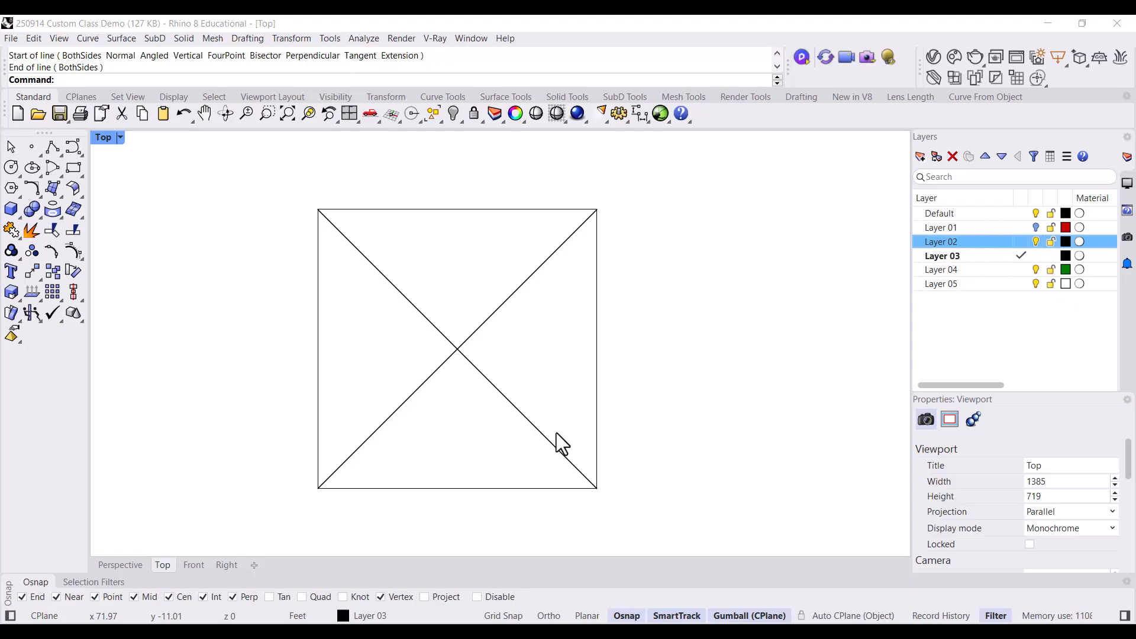
Draw a vertical line from the midpoint of the square's top edge to the midpoint of its bottom edge.
scroll(446, 450, up, 2)
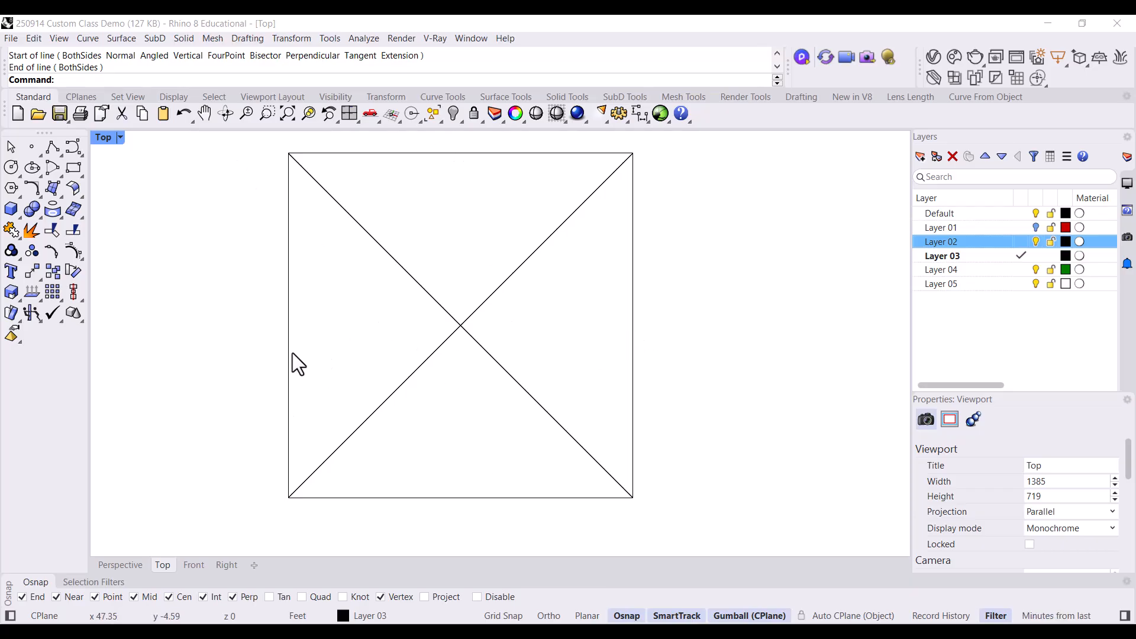
right_drag(474, 395, 515, 401)
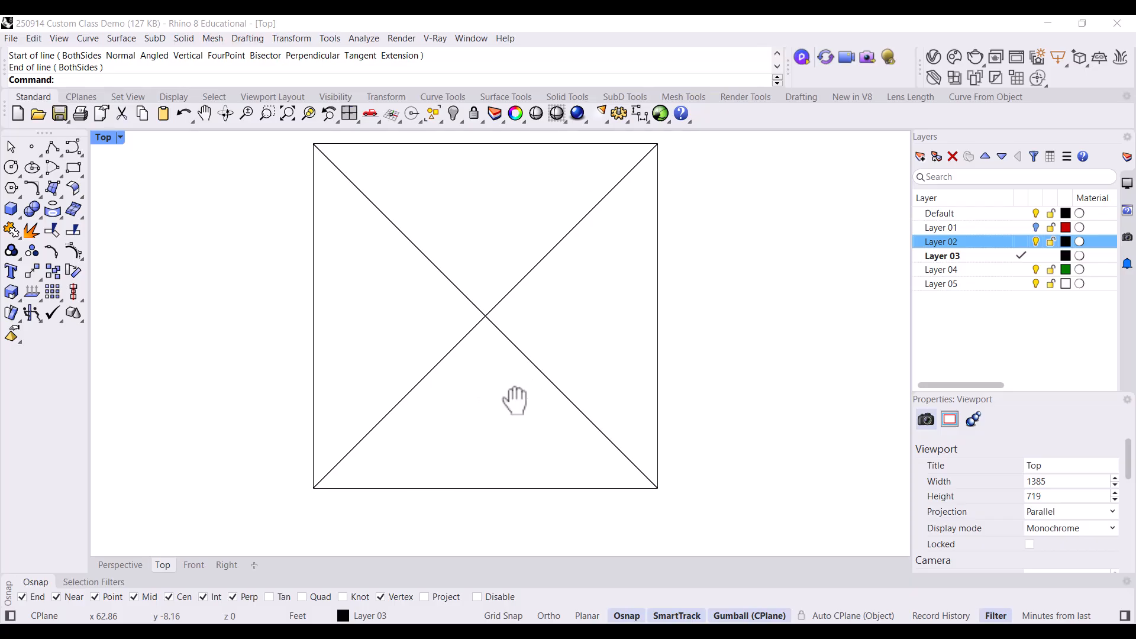
text(Line)
key(Return)
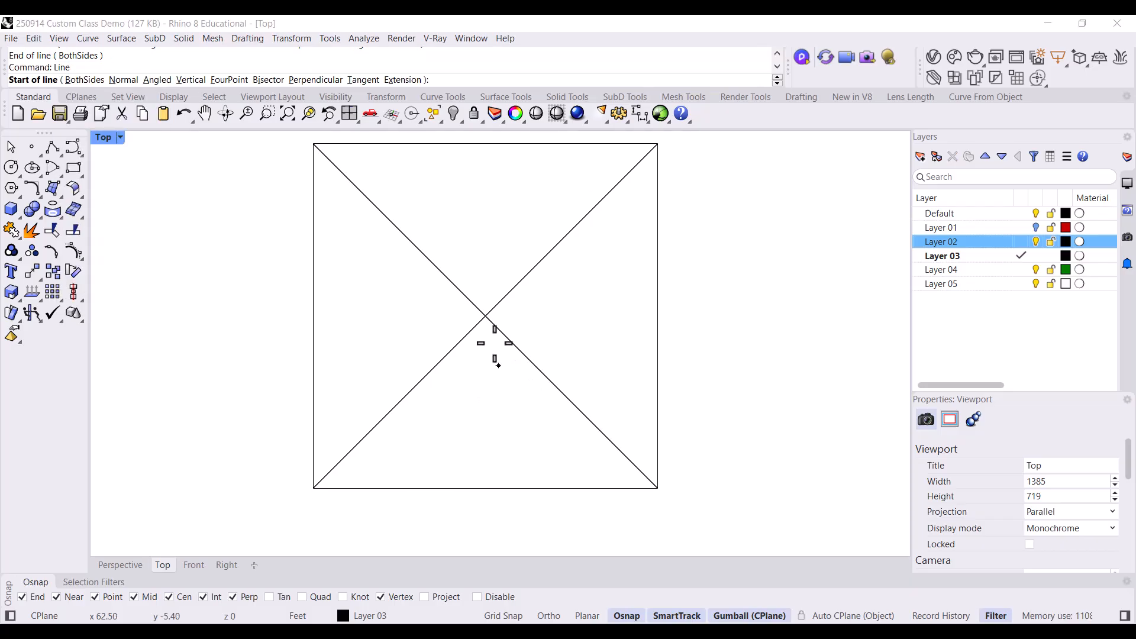
click(485, 145)
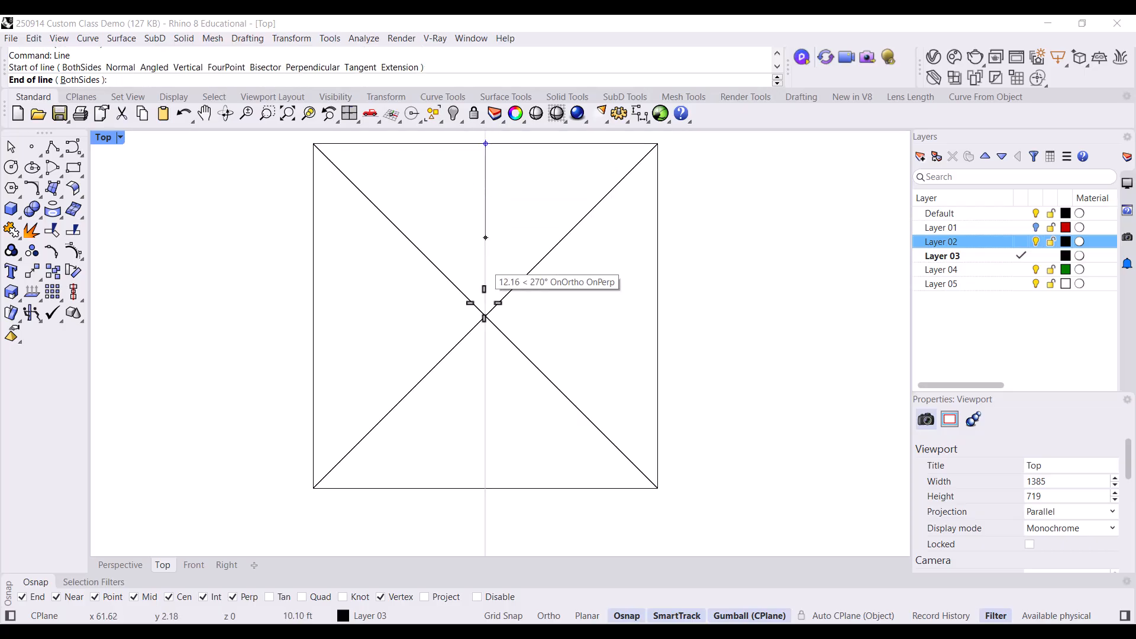
click(486, 488)
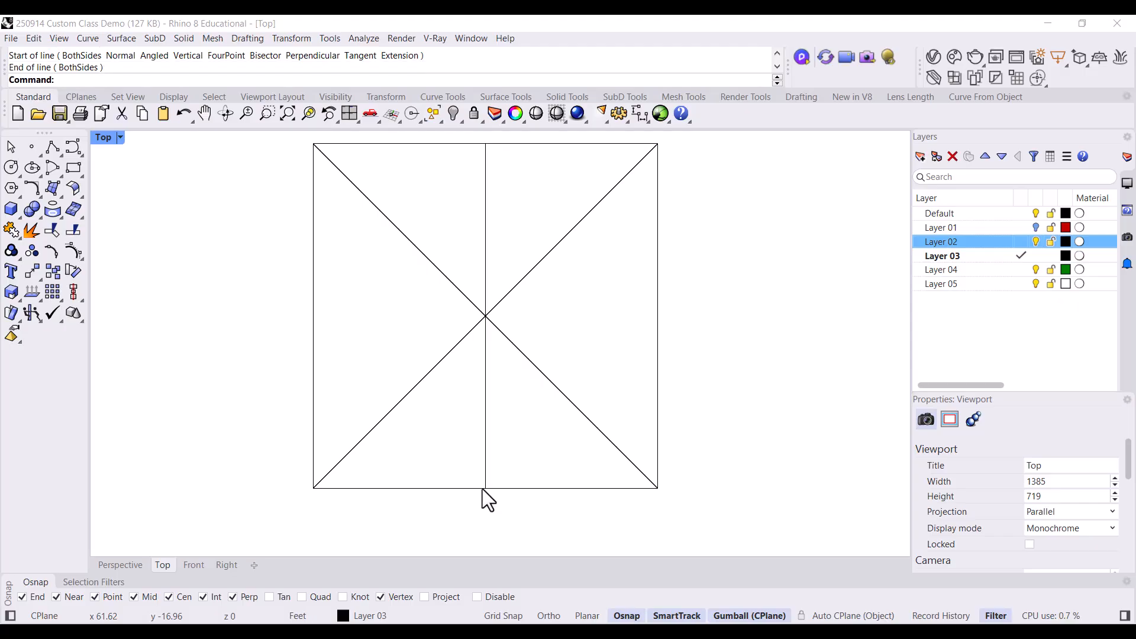
Draw a horizontal line from the midpoint of the square's right edge to the midpoint of its left edge.
key(Return)
click(658, 316)
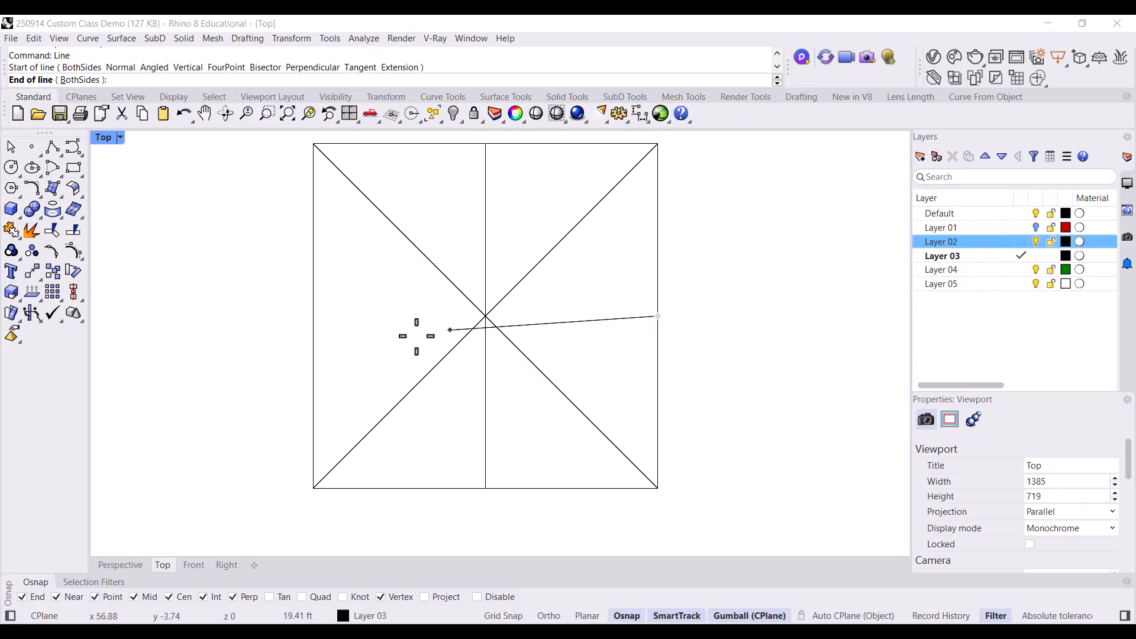
click(313, 316)
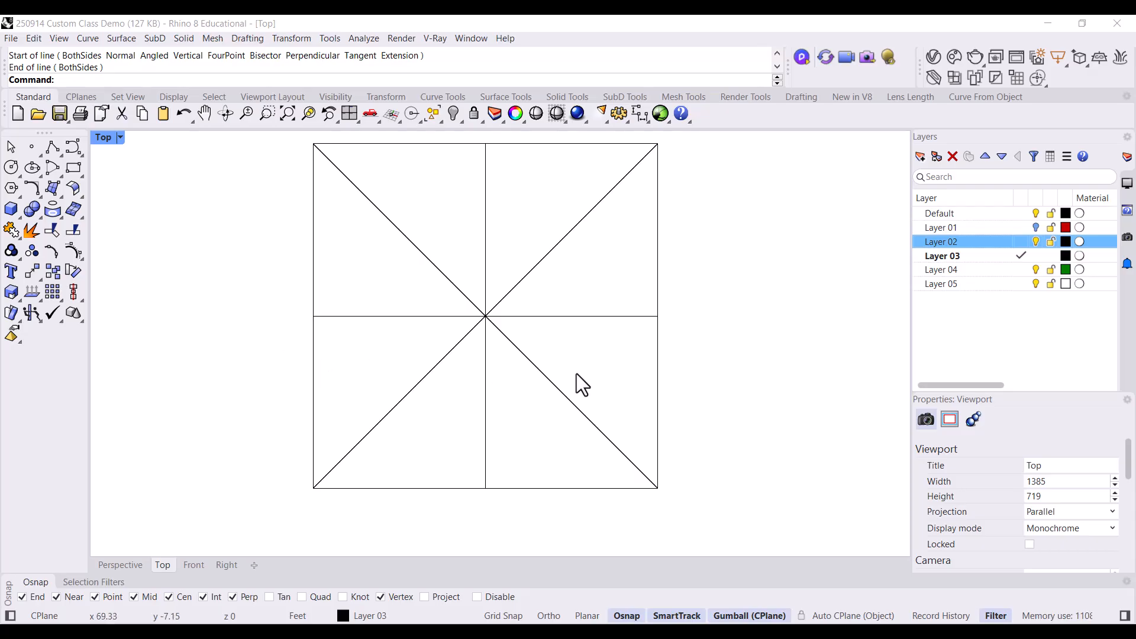
Select the square's right edge and the horizontal midline in turn to check whether each is still one continuous line.
click(659, 349)
click(602, 404)
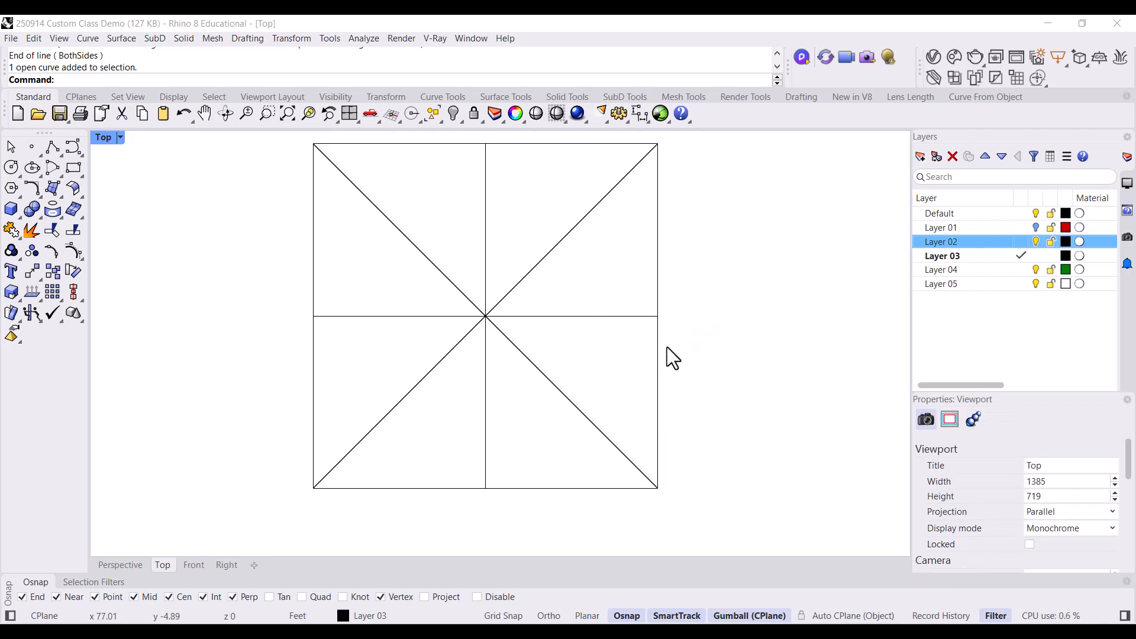
right_drag(602, 337, 575, 373)
click(629, 367)
click(666, 395)
click(627, 375)
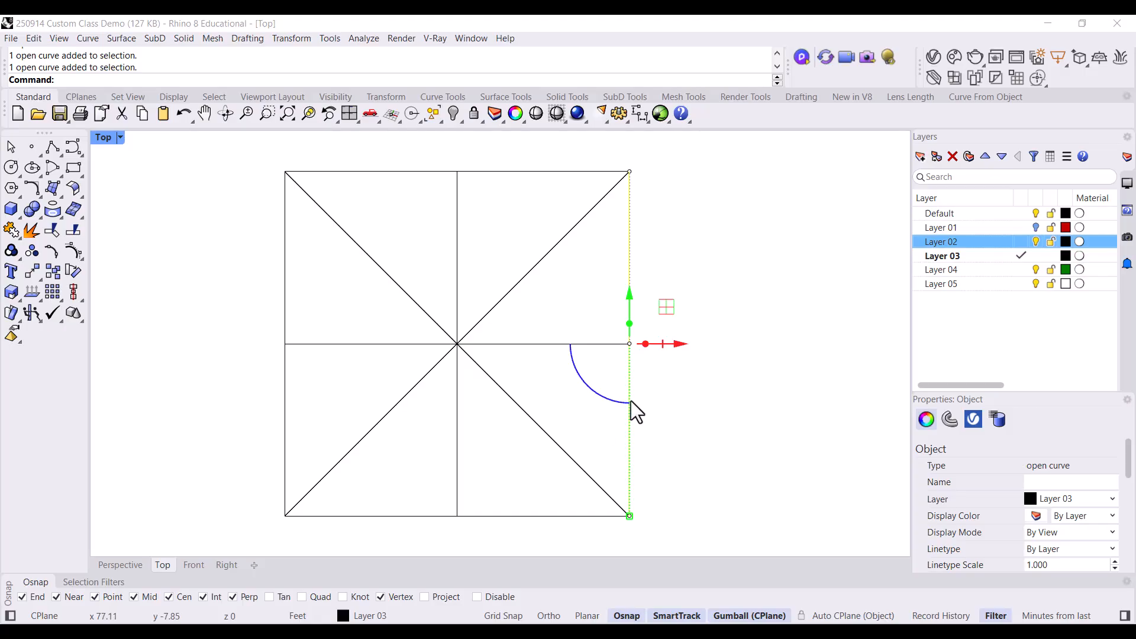
click(539, 389)
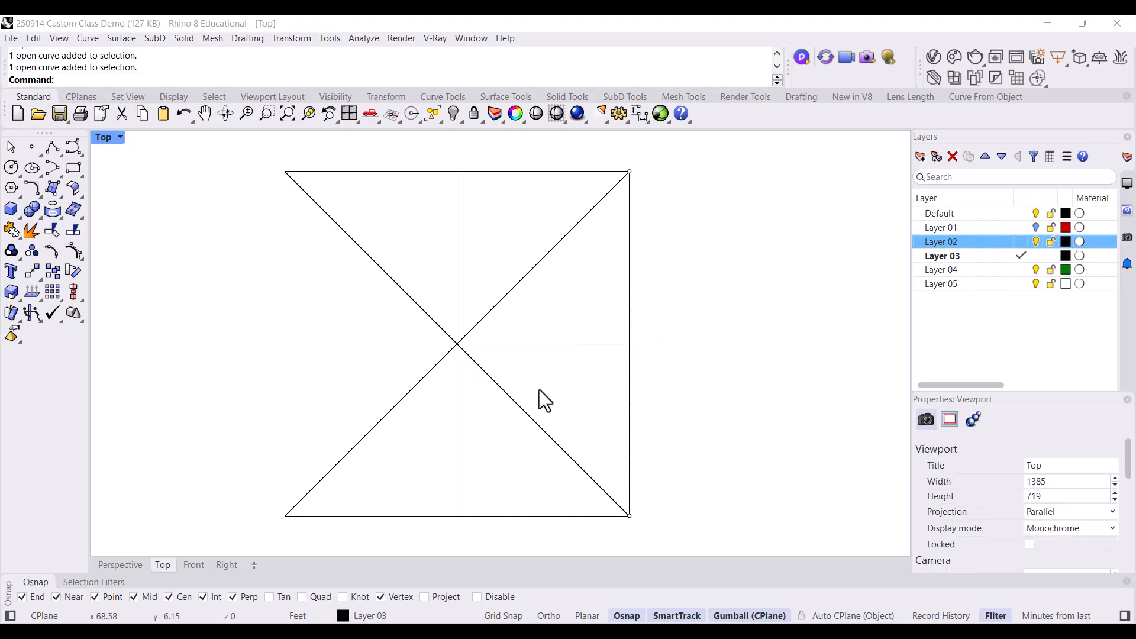
click(564, 347)
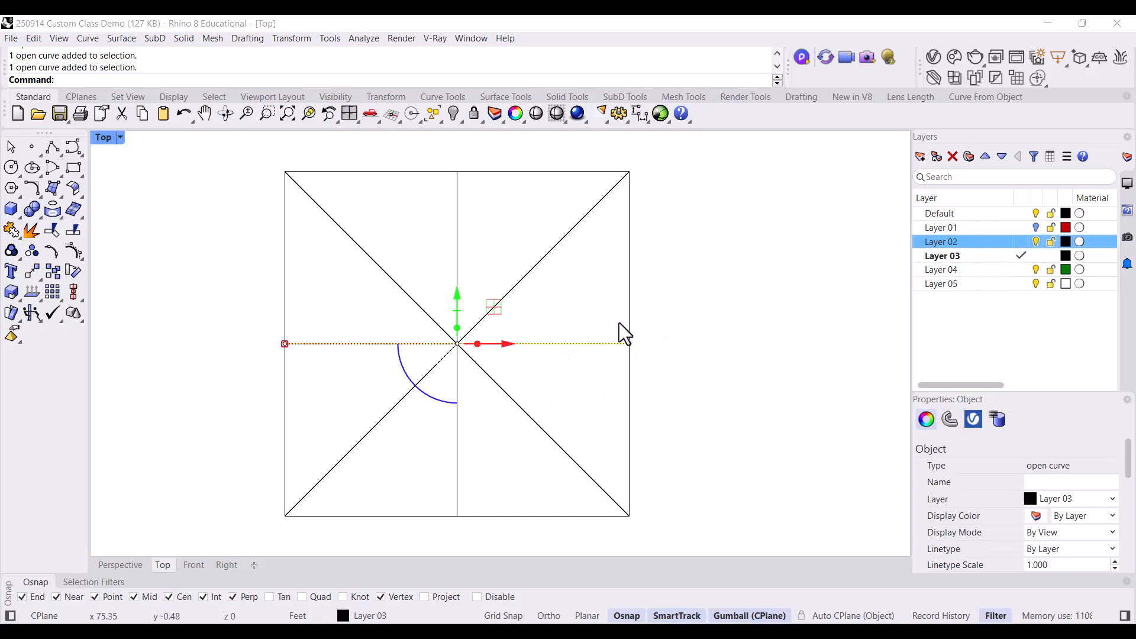
click(594, 371)
Try to split the horizontal midline using the square's right edge as the cutting object.
click(588, 344)
text(Split)
key(Return)
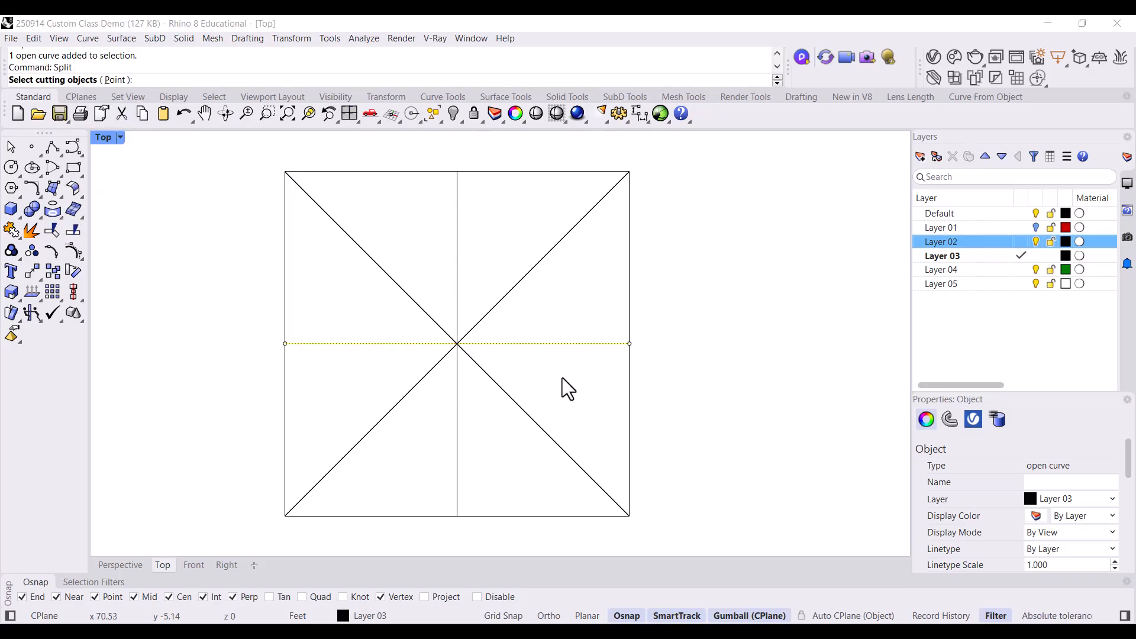
click(632, 377)
key(Return)
key(Escape)
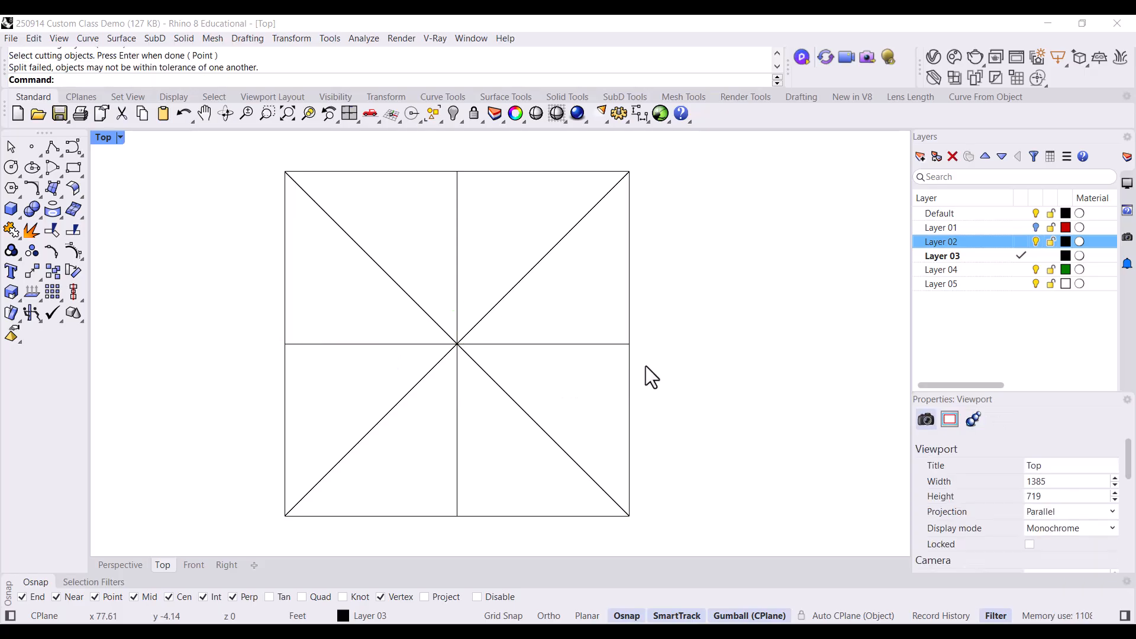
Examine up close how the horizontal midline meets the square's right edge.
click(630, 374)
key(Escape)
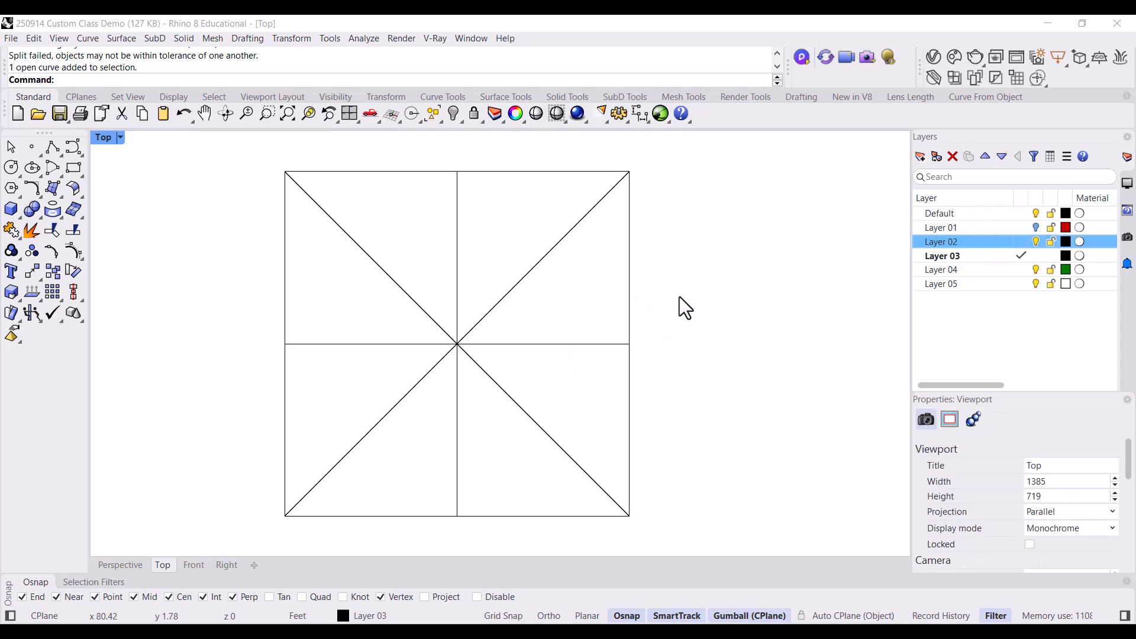
scroll(628, 355, up, 5)
click(595, 283)
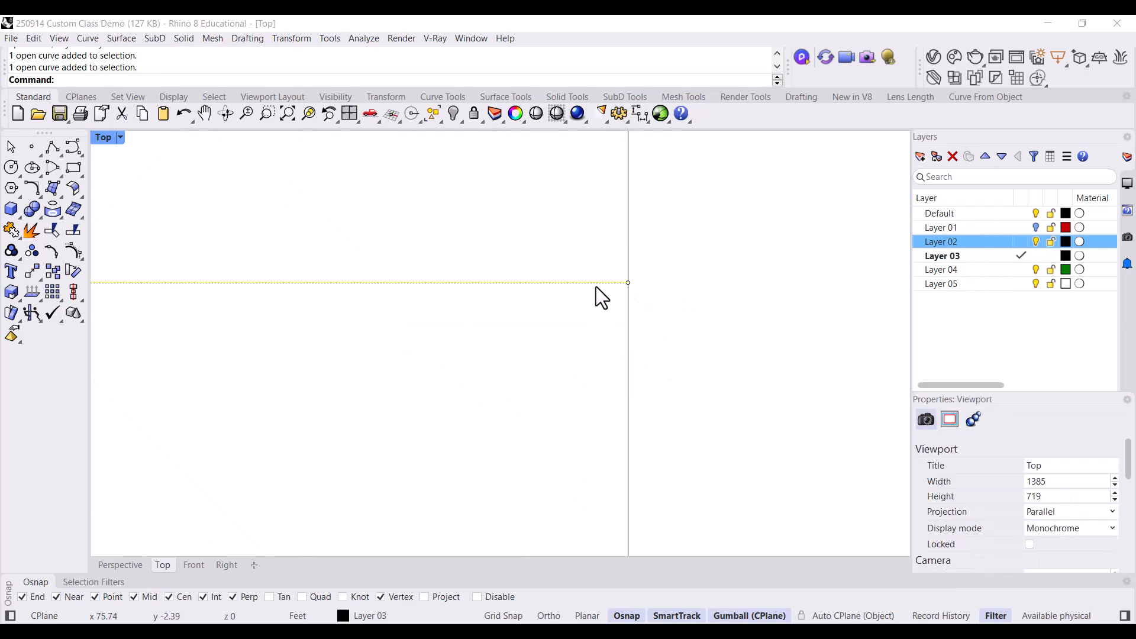
scroll(627, 295, down, 5)
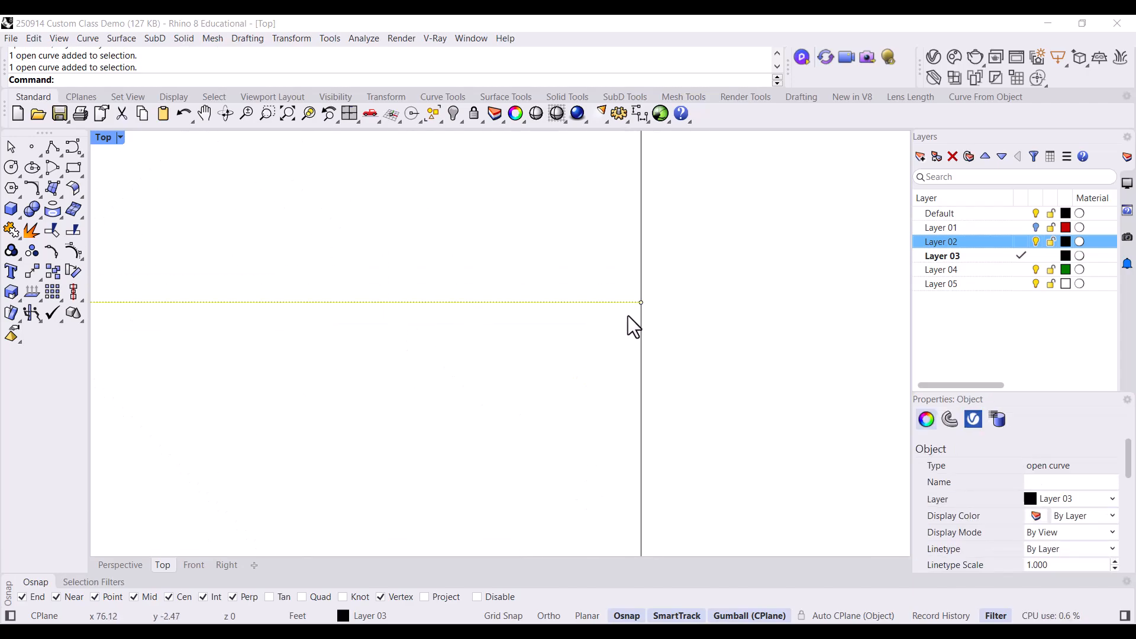
key(Escape)
click(583, 322)
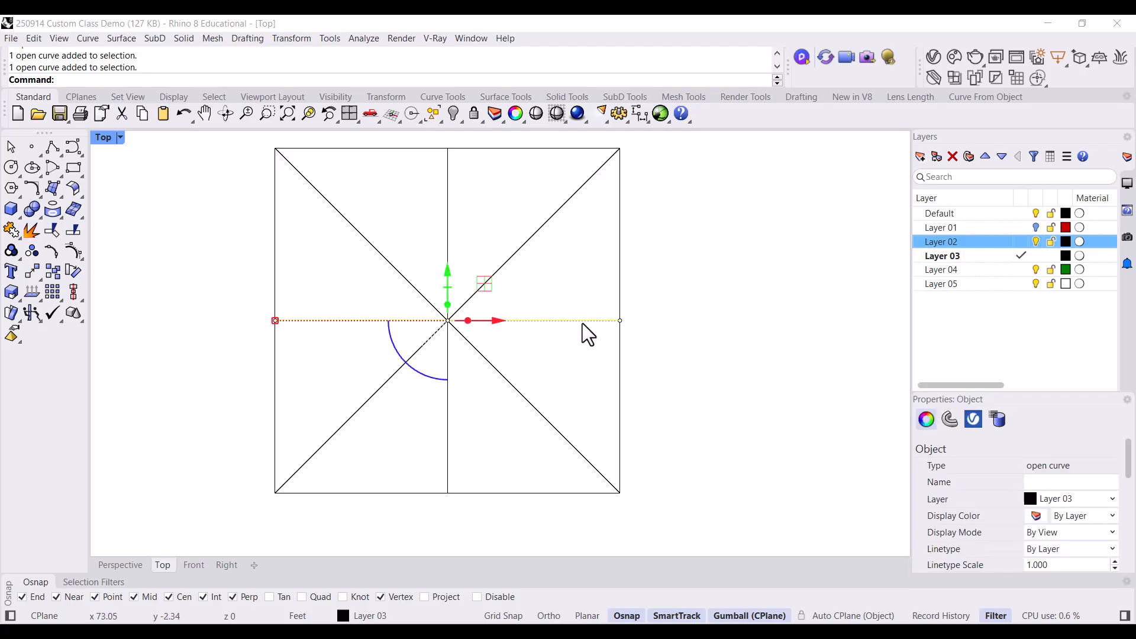
text(Split)
key(Return)
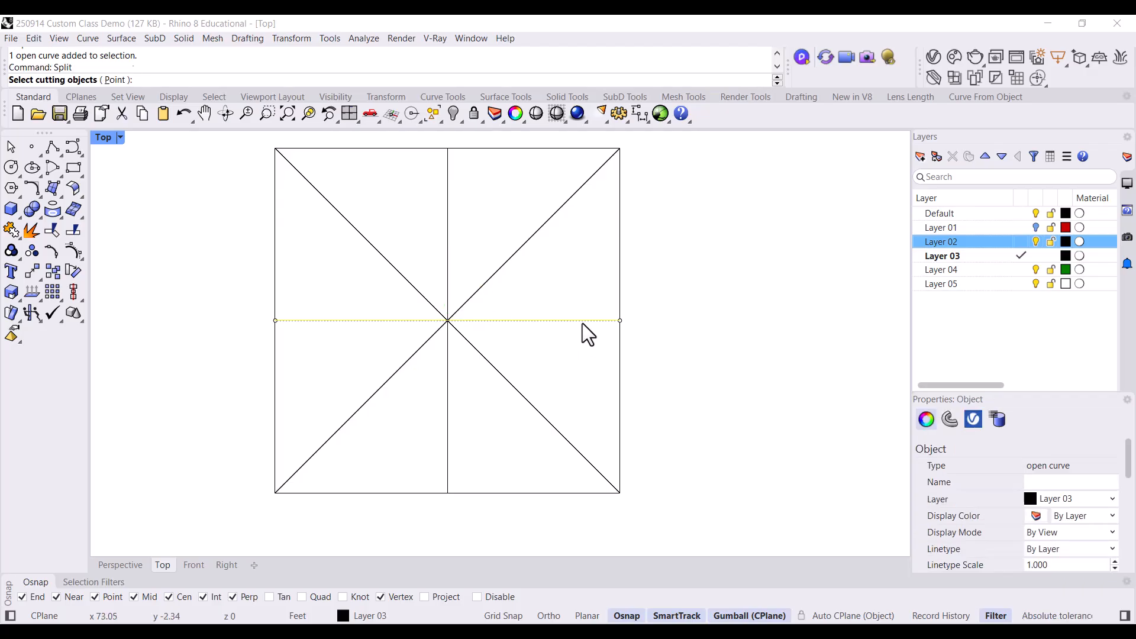
key(Return)
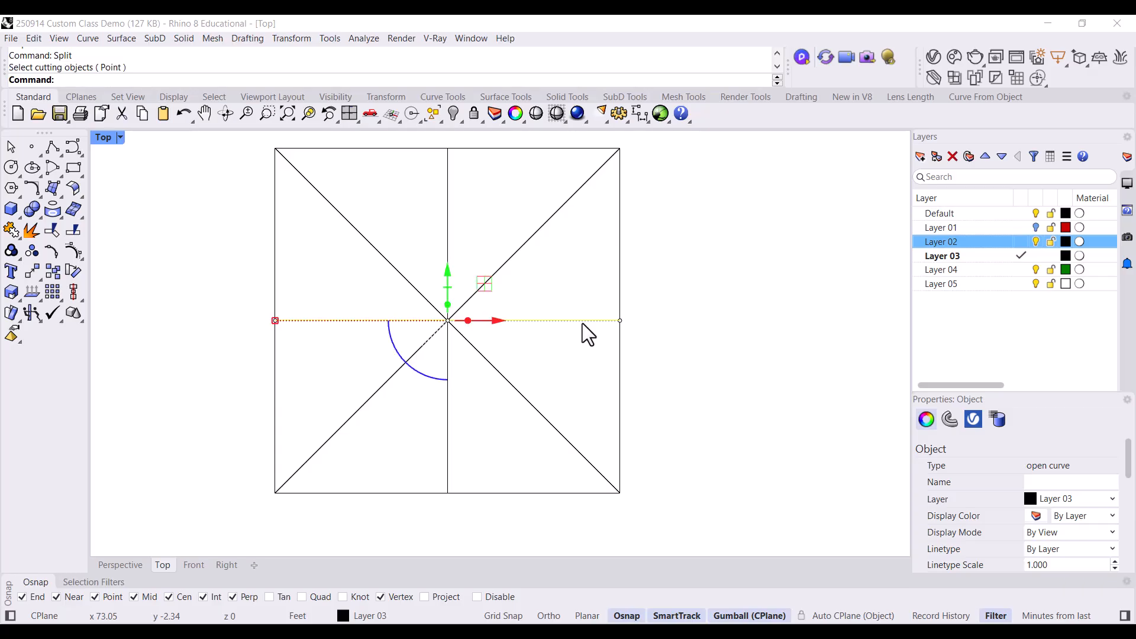
key(Escape)
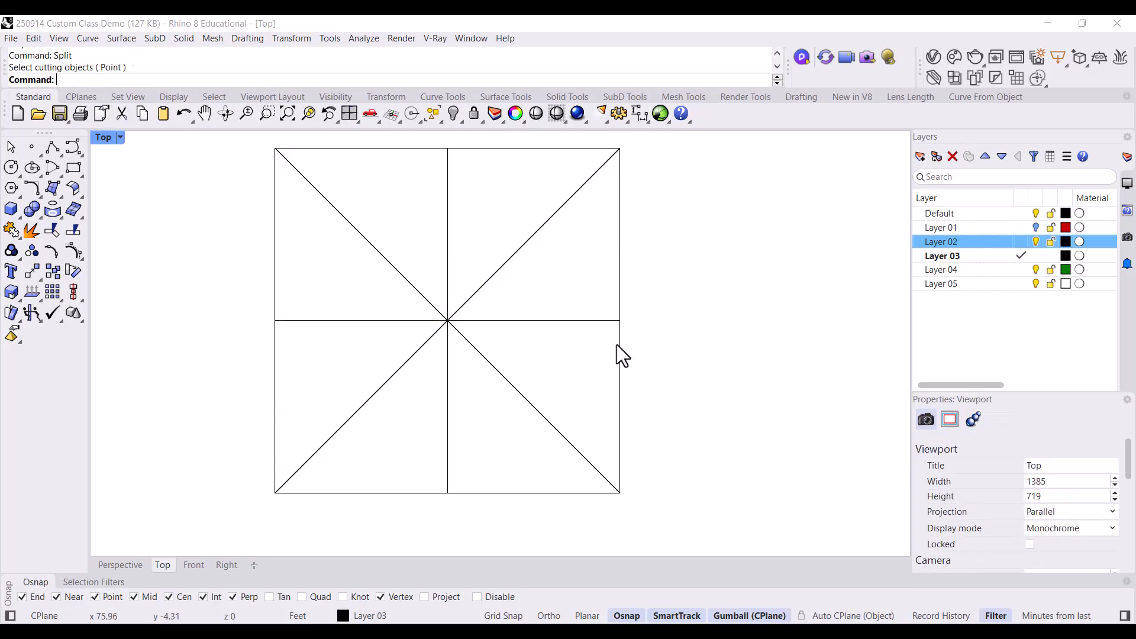
Split the square's right edge with the horizontal midline as the cutting object and check that both halves select separately.
click(618, 345)
text(Split)
key(Return)
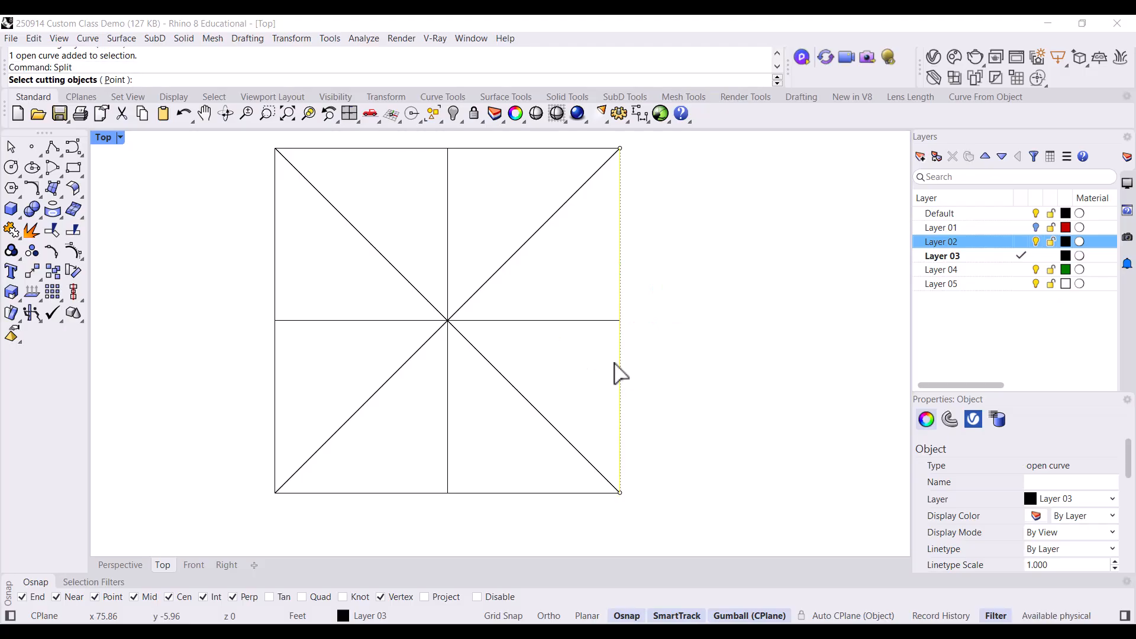
click(550, 321)
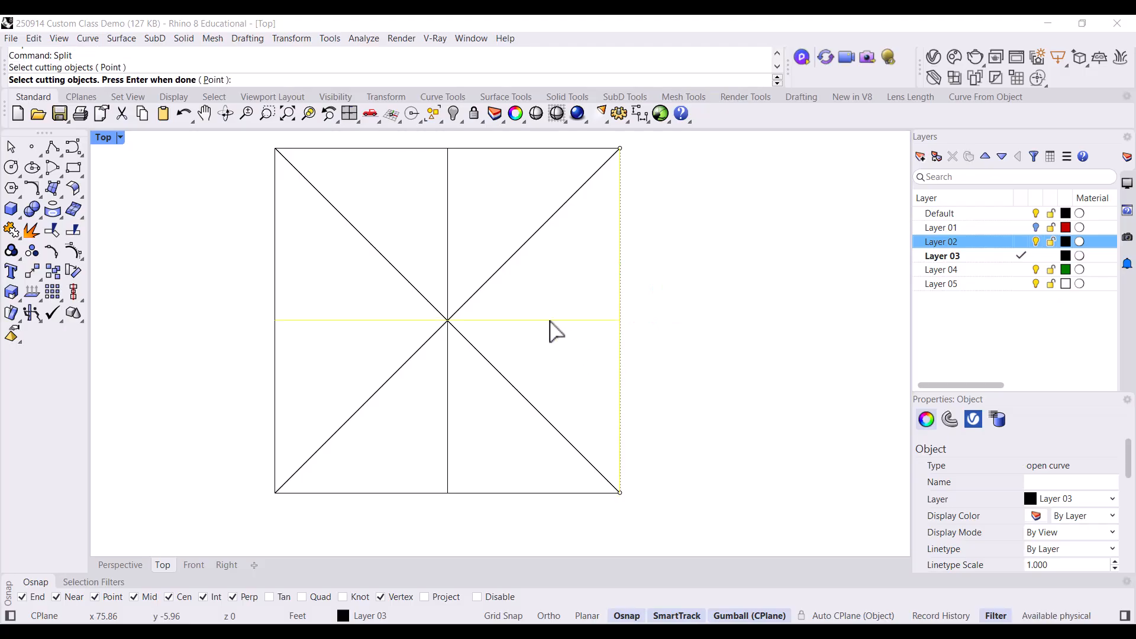
key(Return)
key(Escape)
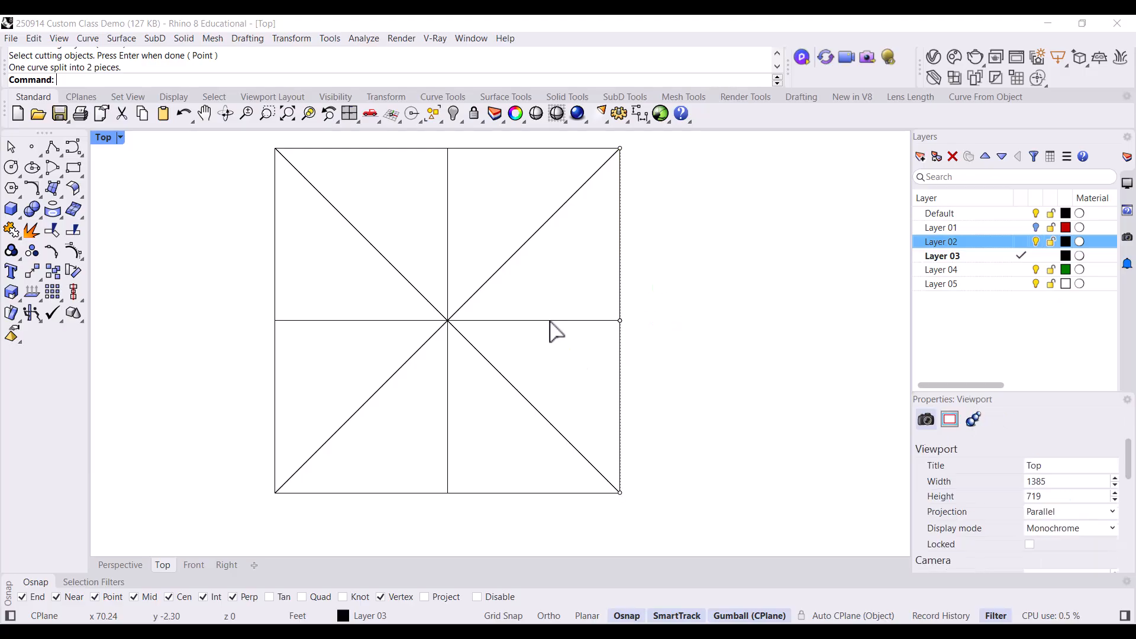
click(618, 336)
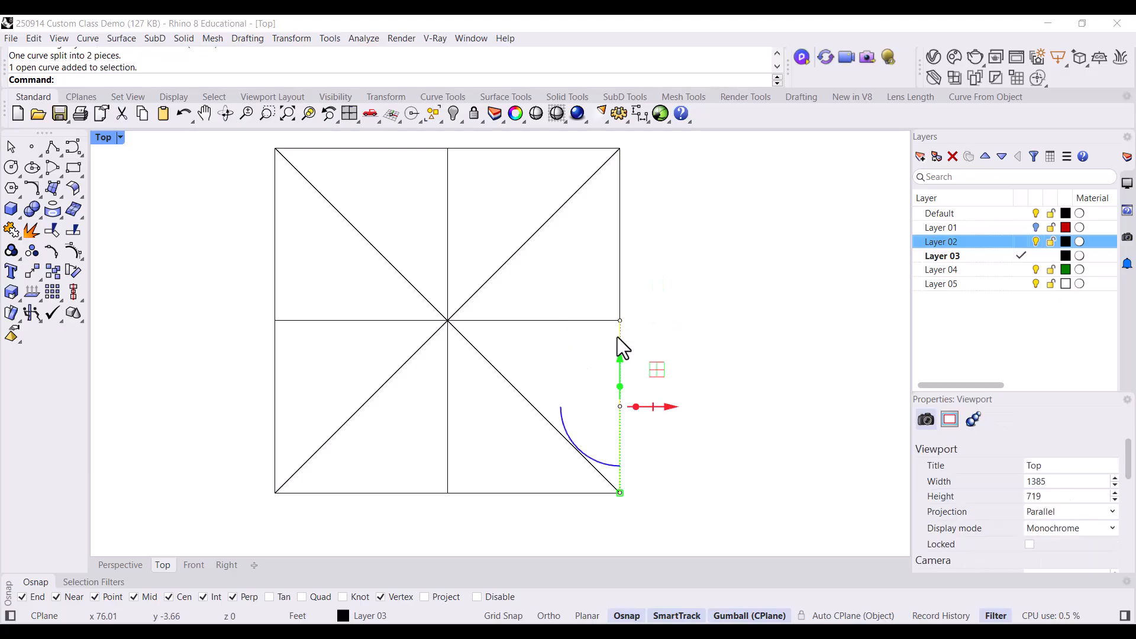
click(620, 278)
click(549, 287)
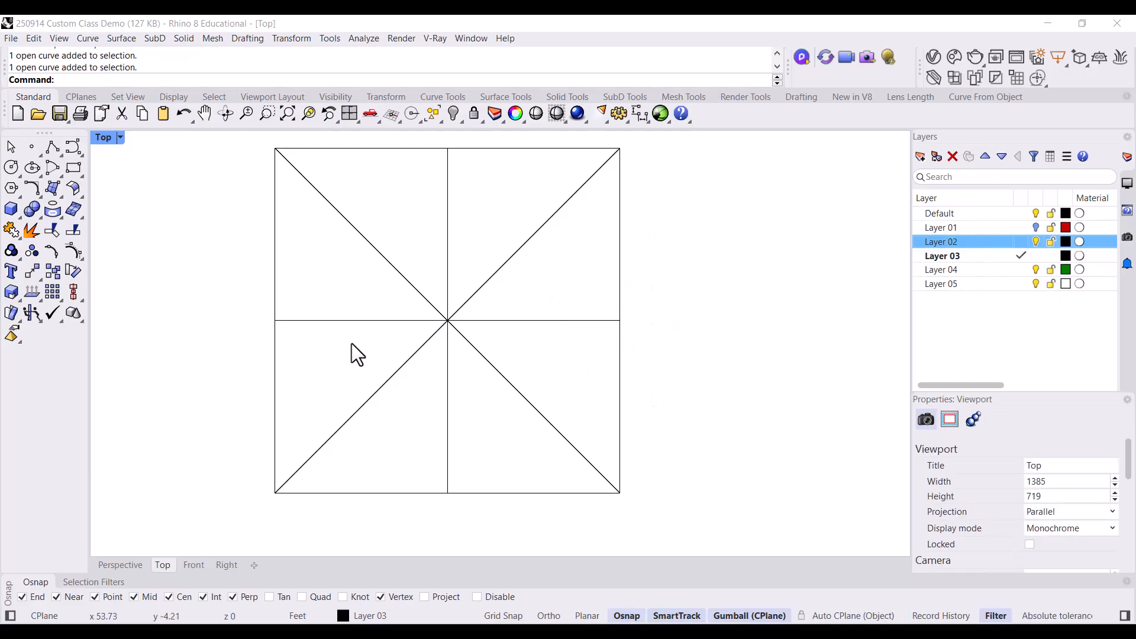
Try to split the horizontal midline using the square's left edge as the cutting object.
click(298, 322)
text(split)
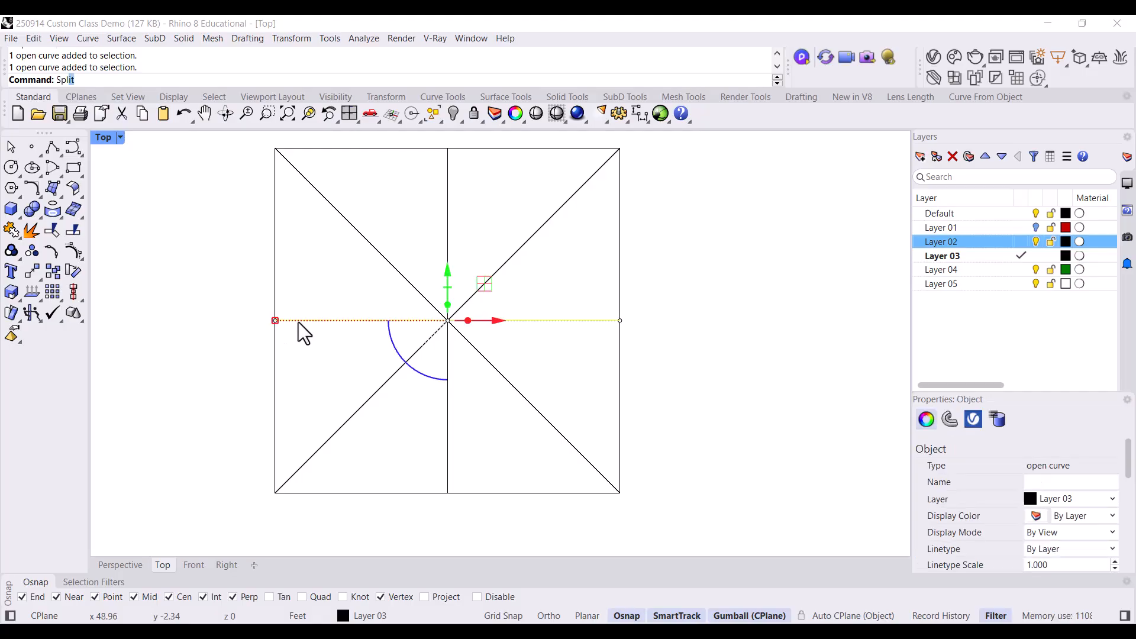
key(Return)
click(278, 304)
key(Return)
key(Escape)
click(273, 295)
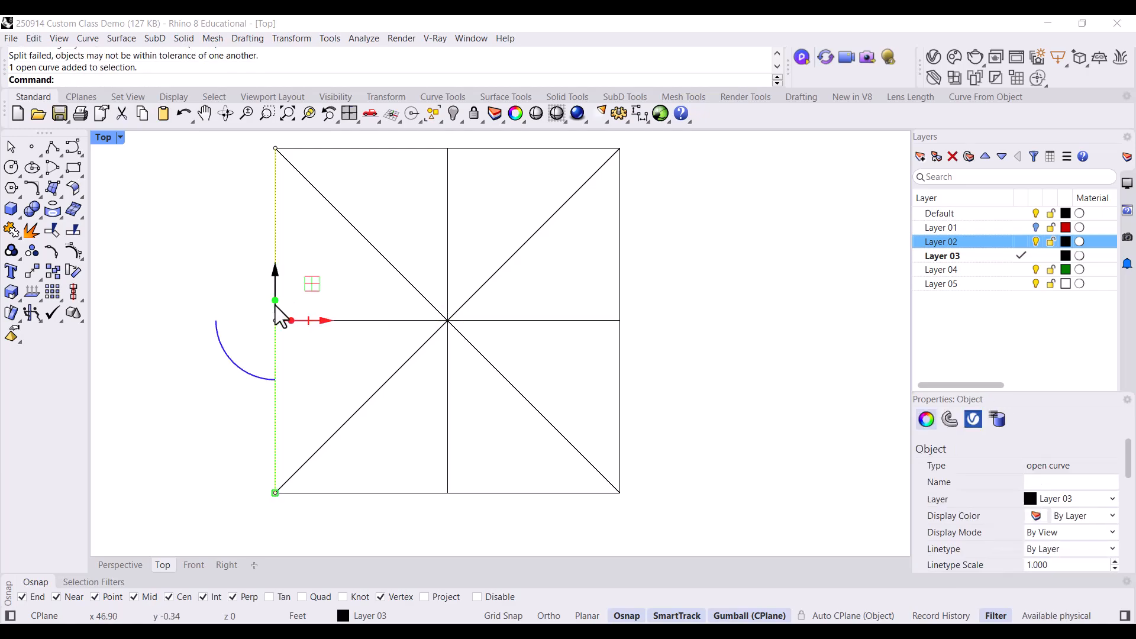
key(Escape)
Split the square's left edge with the horizontal midline as the cutting object and check its lower half.
click(277, 342)
text(Split)
key(Return)
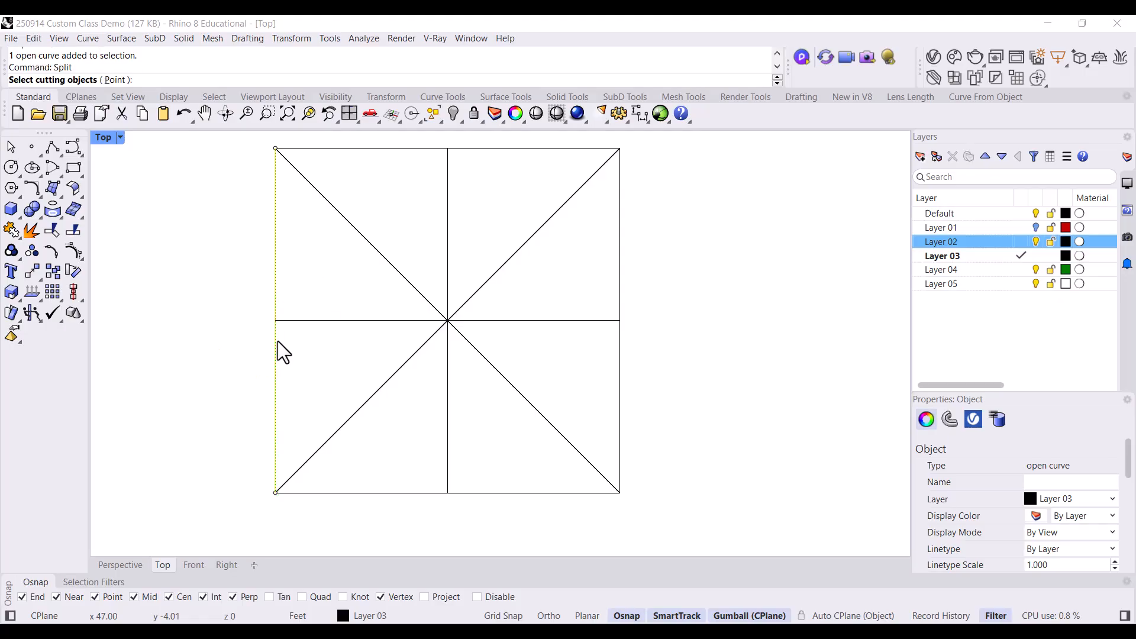
click(297, 322)
key(Return)
click(274, 349)
key(Escape)
Split the square's top edge with the vertical midline as the cutting object and check its right half.
right_drag(382, 227, 401, 296)
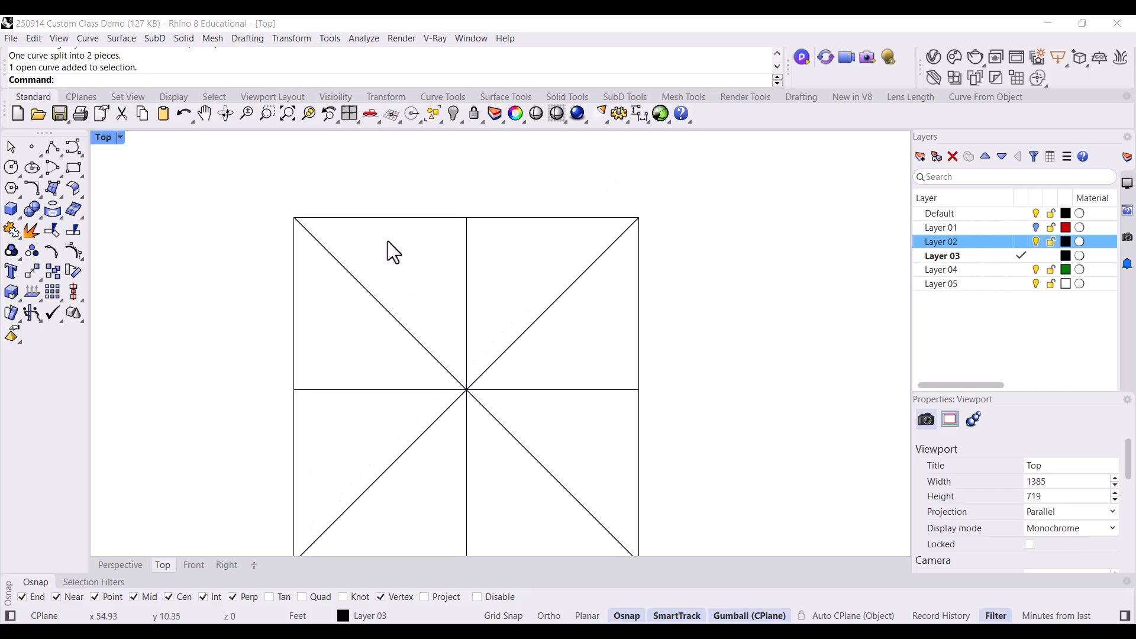
click(447, 217)
text(Split)
key(Return)
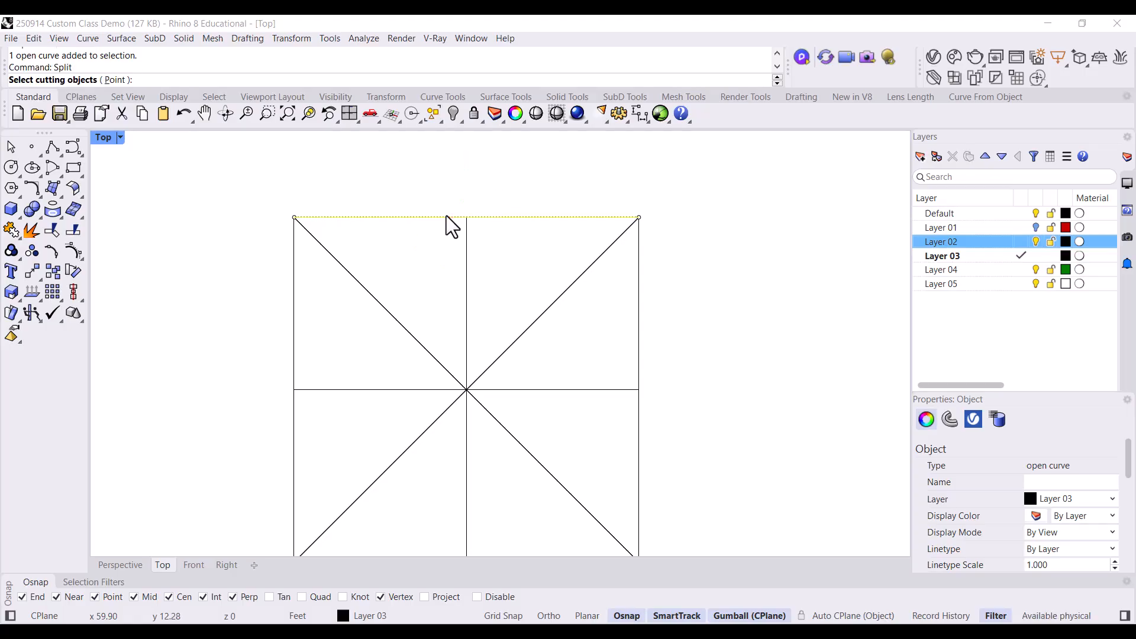
click(467, 250)
key(Return)
click(496, 237)
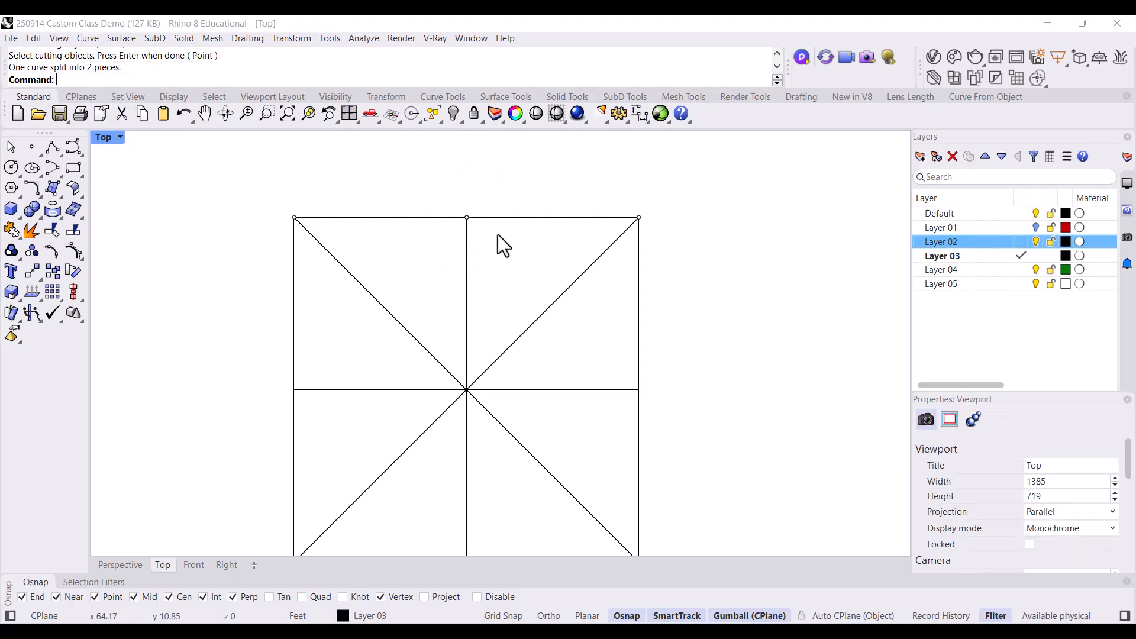
click(499, 219)
key(Escape)
Split the square's bottom edge with the vertical midline as the cutting object and check its right half.
right_drag(507, 498, 485, 302)
click(490, 366)
key(Return)
click(445, 312)
key(Return)
key(Escape)
click(456, 306)
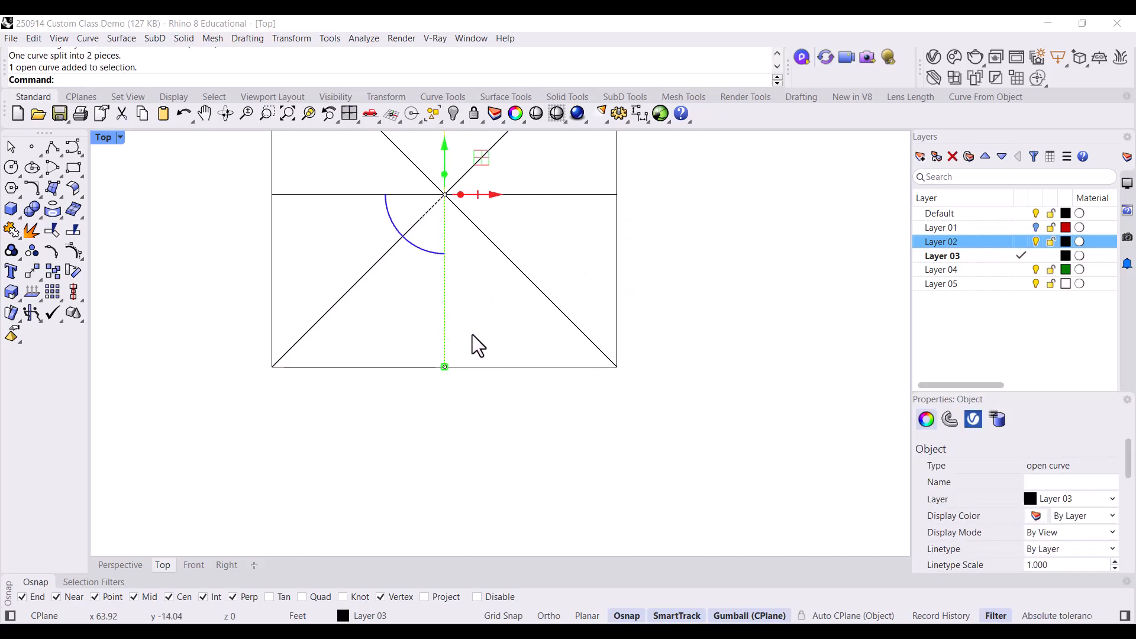
click(499, 367)
key(Escape)
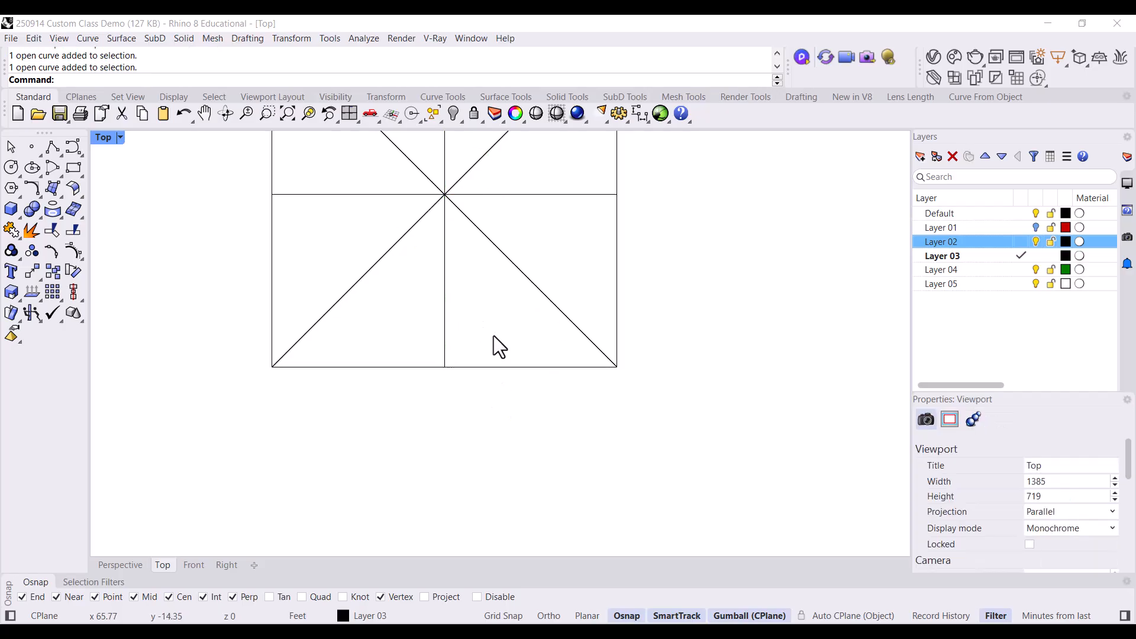
Select the vertical midline to check its extent and examine the crease lines up close.
mouse_move(501, 323)
right_down()
mouse_move(504, 369)
mouse_move(467, 465)
right_up()
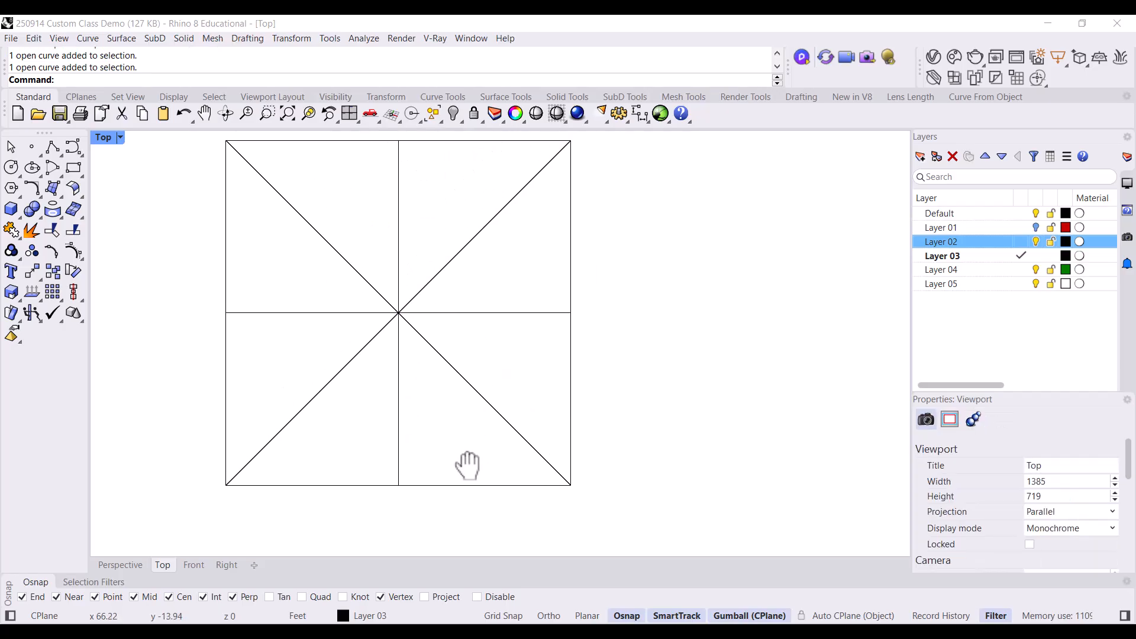
click(399, 368)
scroll(463, 286, up, 4)
key(Escape)
scroll(433, 357, down, 4)
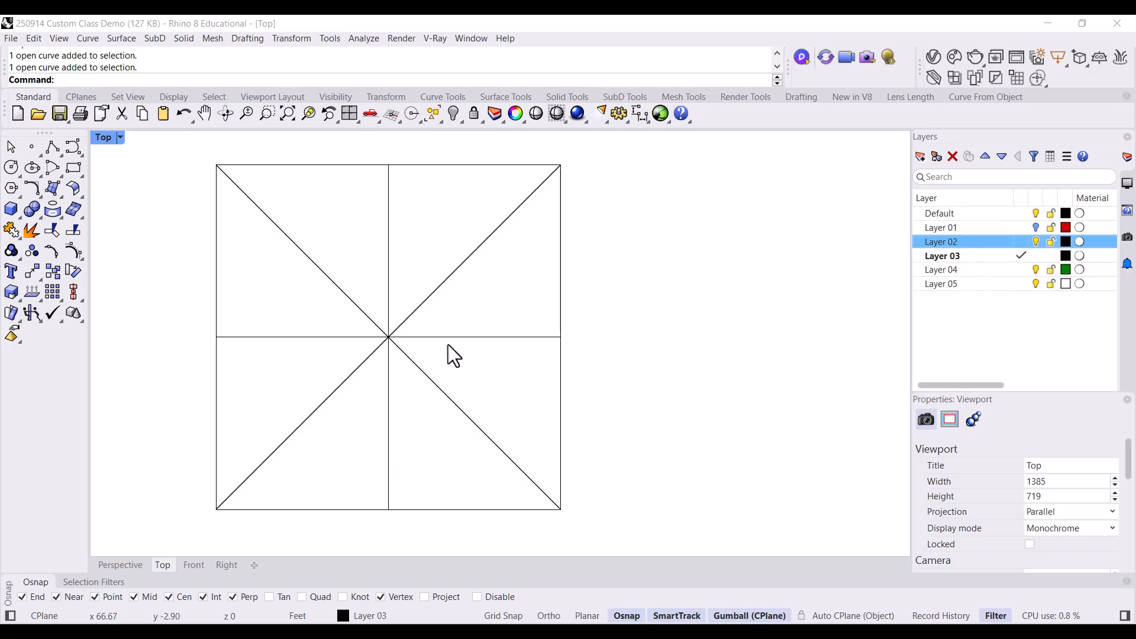
Split the horizontal midline with the vertical midline as the cutting object and check its right half.
click(429, 303)
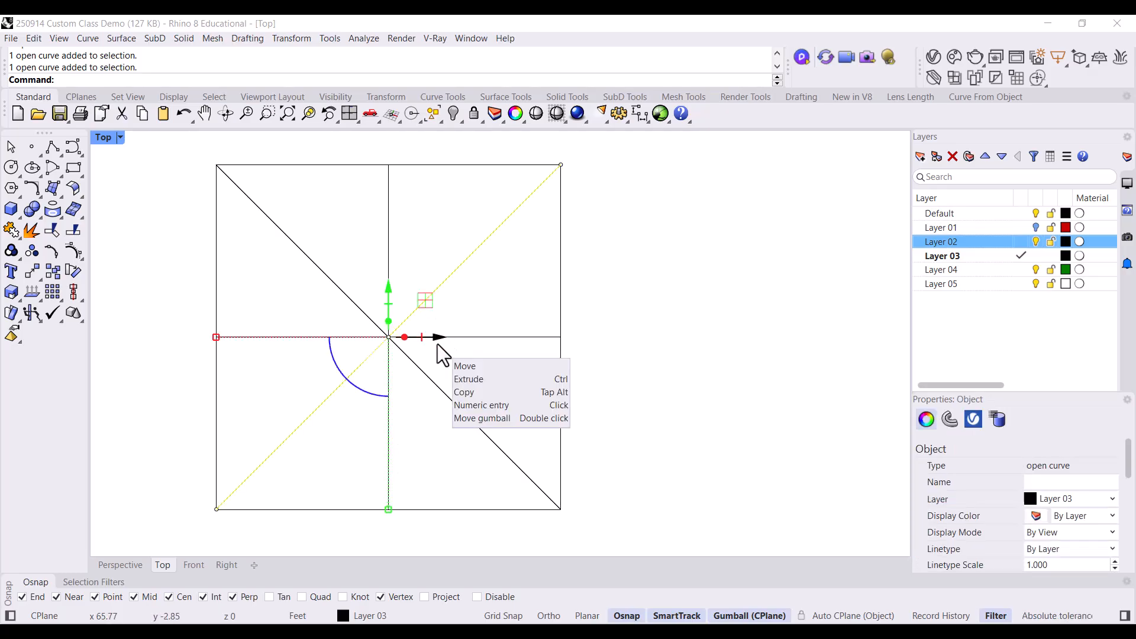
click(418, 326)
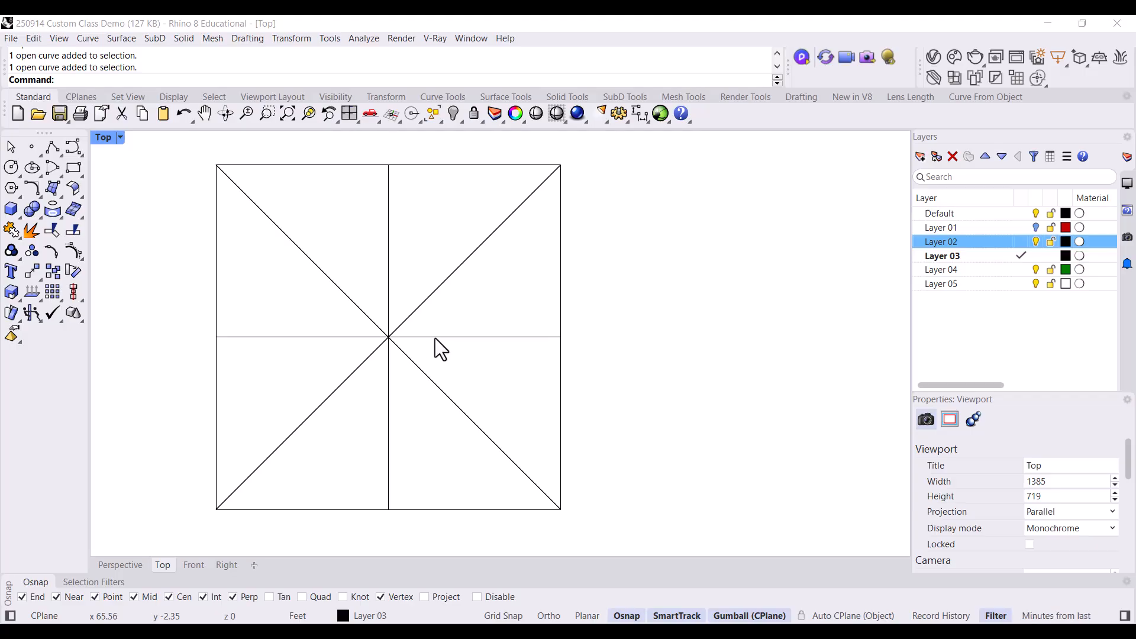
click(435, 338)
key(ctrl+shift+s)
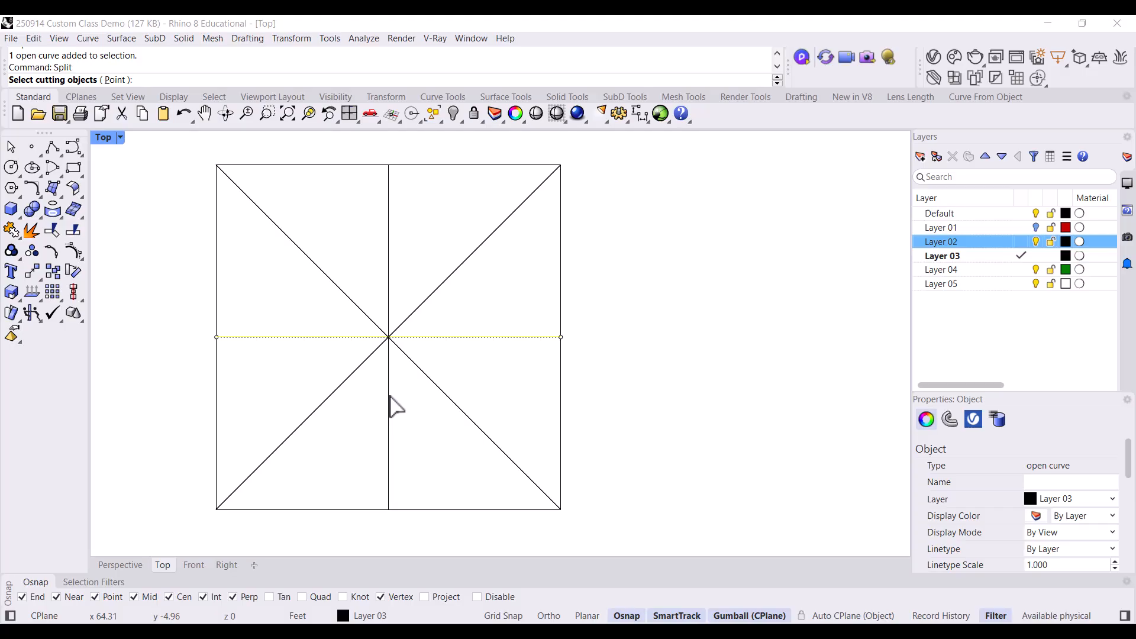
click(390, 397)
key(Return)
key(Escape)
click(415, 337)
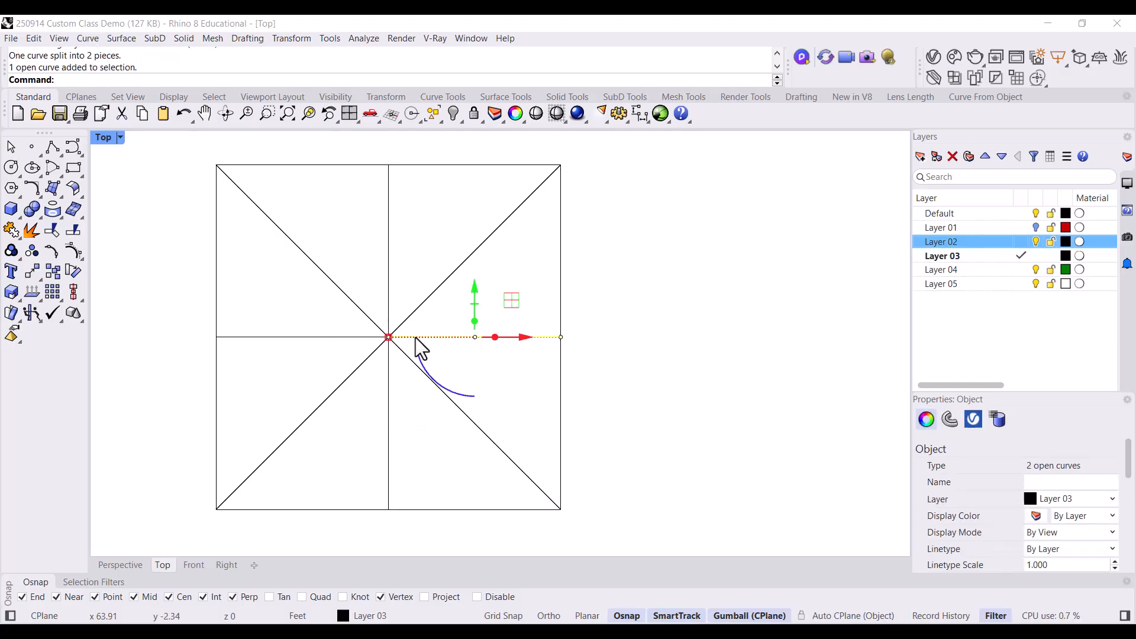
click(387, 413)
key(Escape)
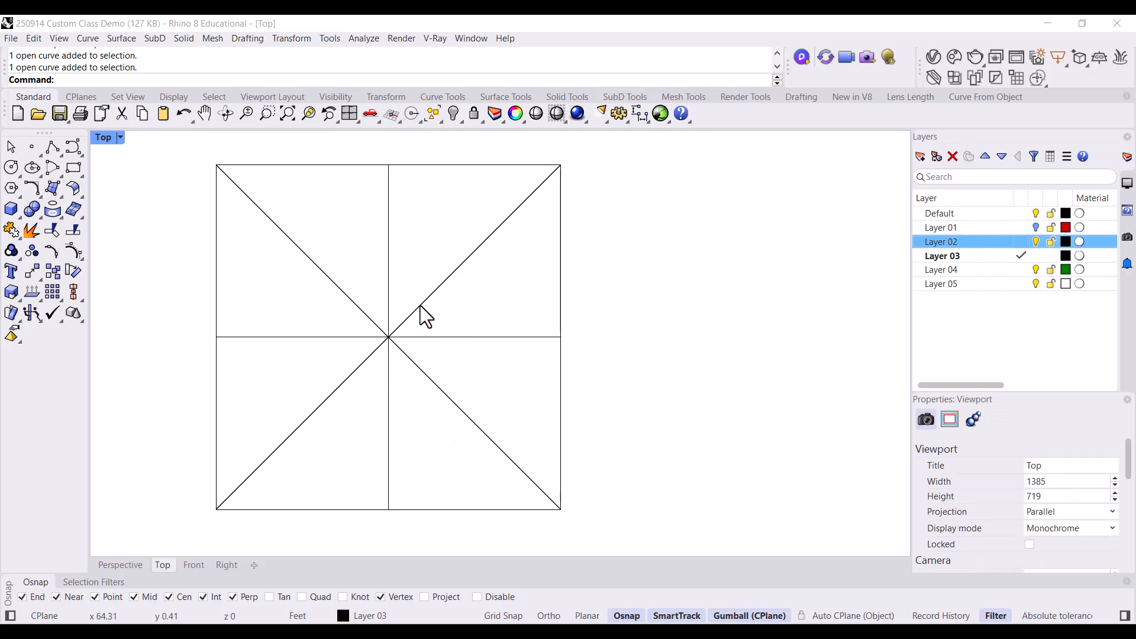
Split the vertical midline with the right half of the horizontal midline as the cutting object.
click(421, 340)
click(387, 272)
text(Split)
key(Return)
click(445, 337)
key(Return)
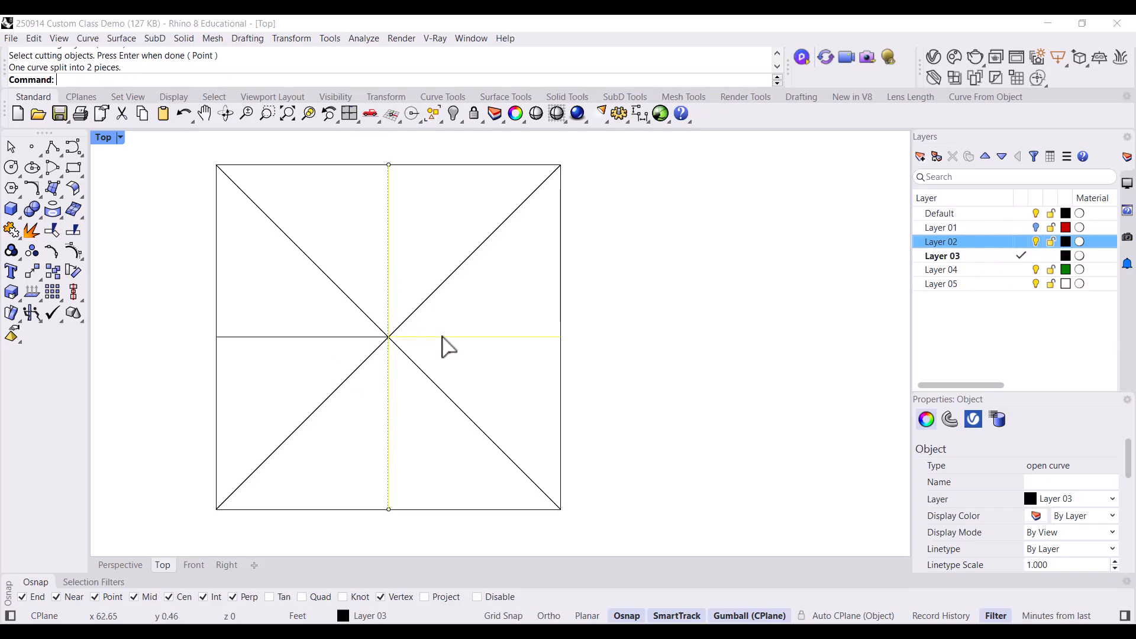
key(Escape)
Select the four midline halves around the centre in turn to check their extents.
click(388, 276)
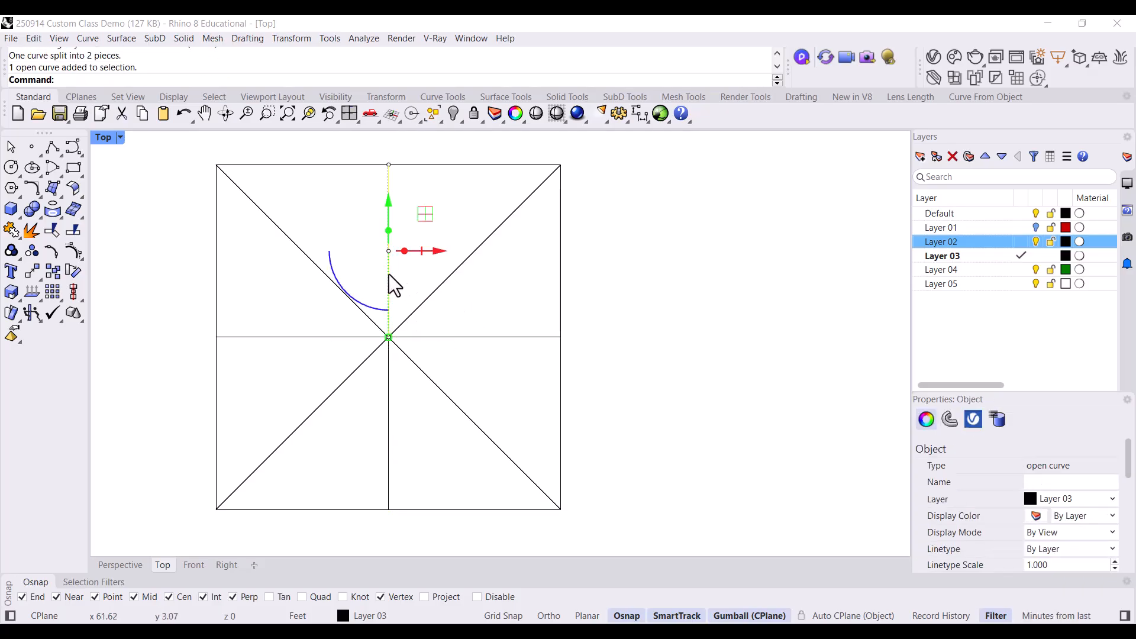
click(482, 337)
click(365, 338)
click(388, 371)
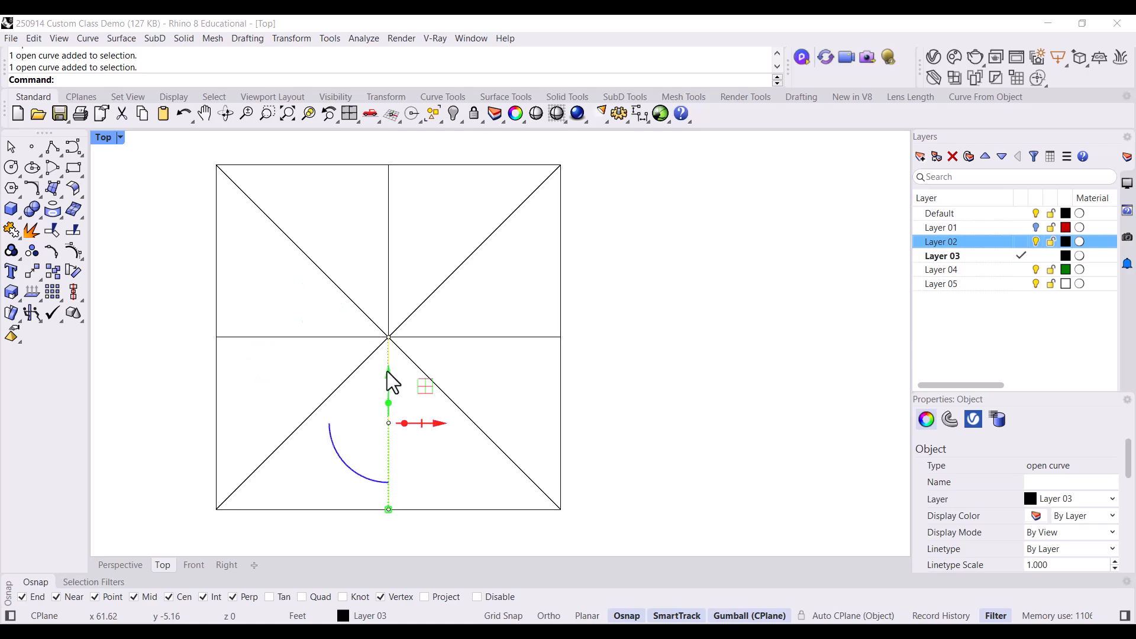
click(353, 372)
click(419, 424)
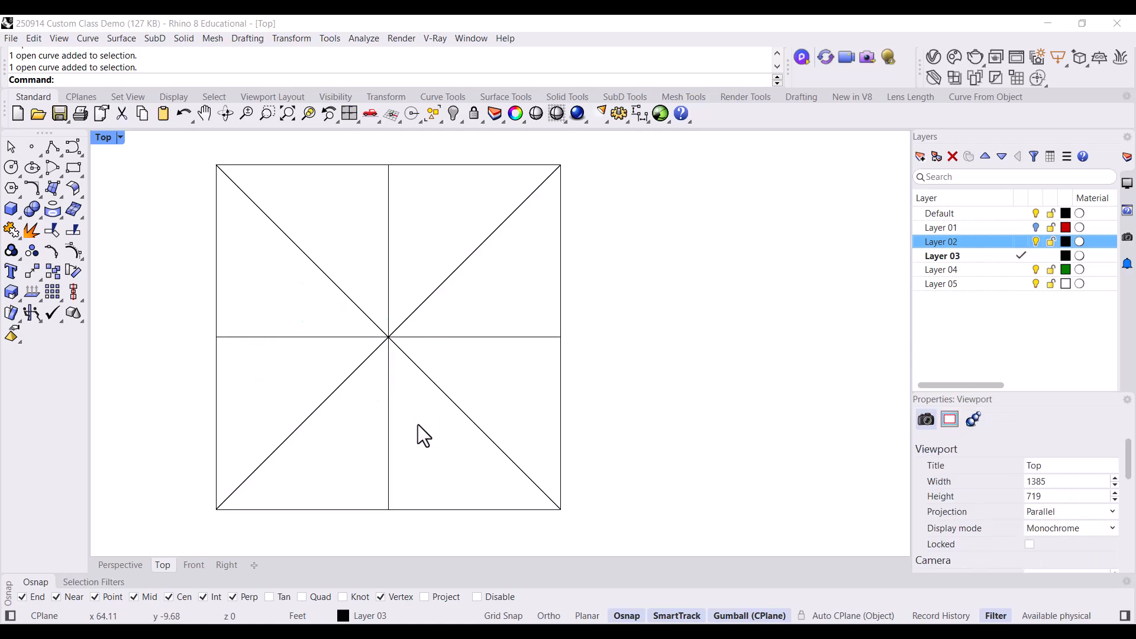
Examine the reference crease pattern by selecting its diagonal creases and compare it with the new square.
scroll(598, 429, down, 6)
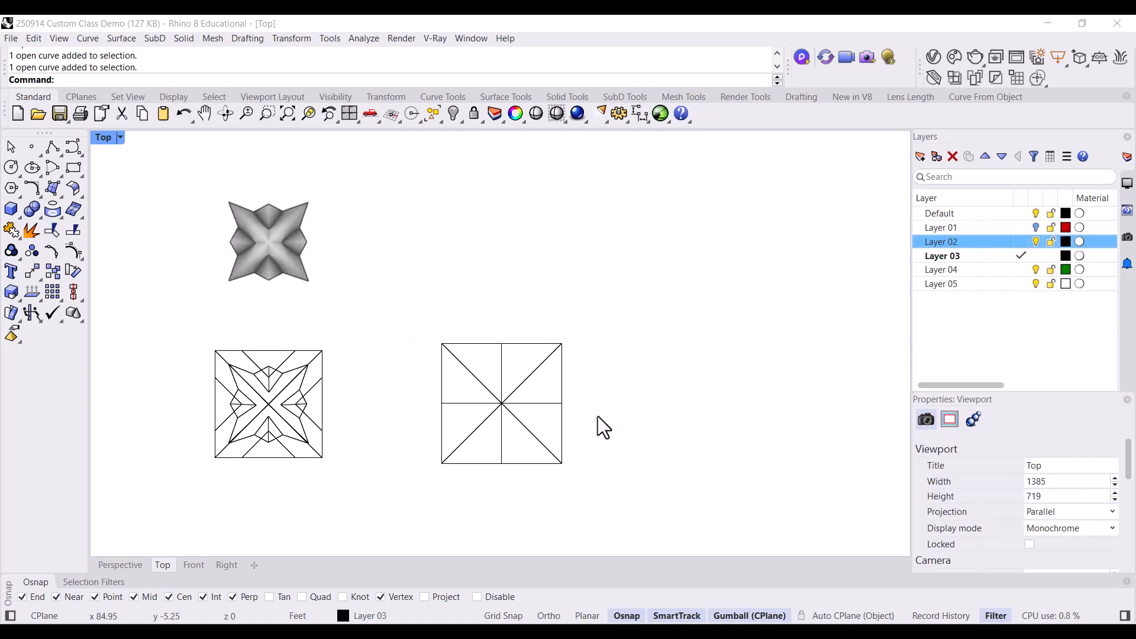
scroll(343, 423, up, 5)
click(430, 292)
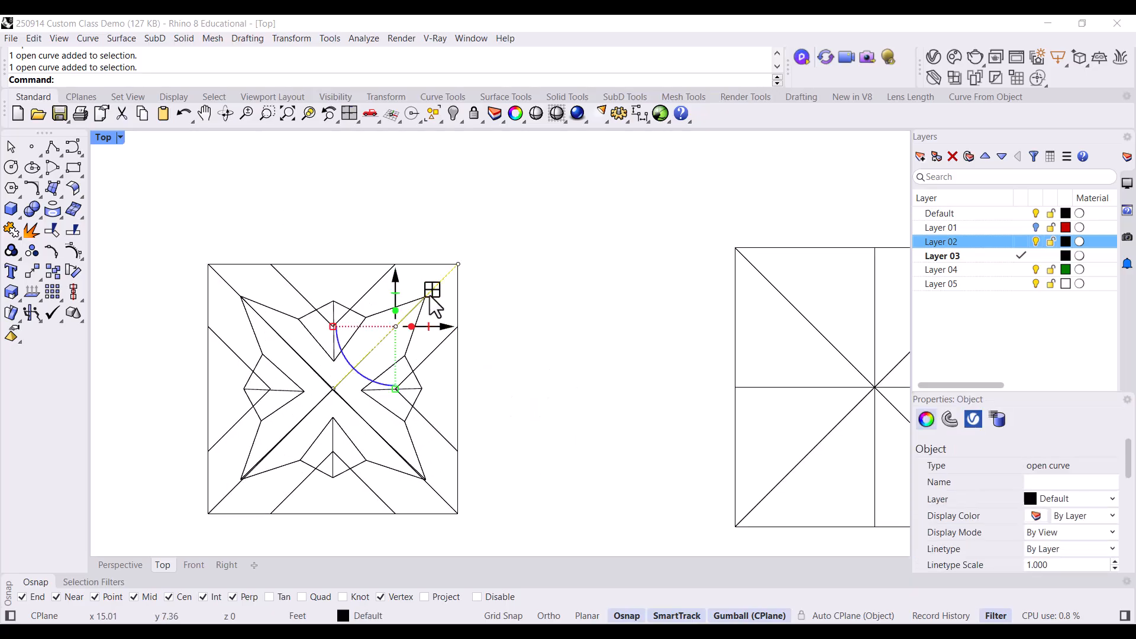
click(310, 366)
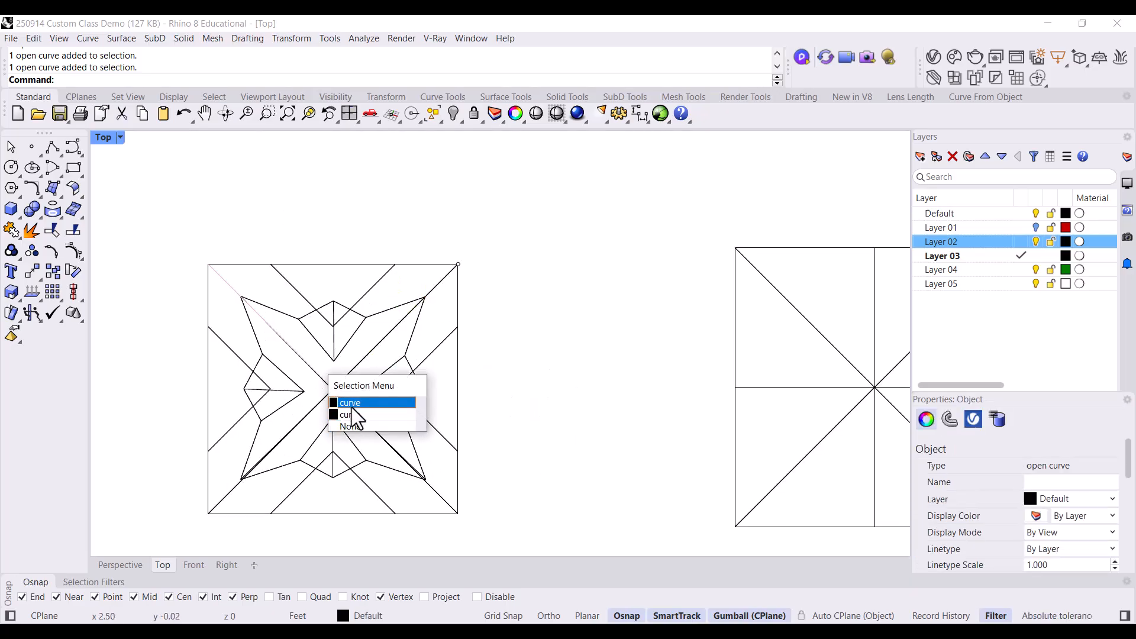
click(351, 407)
click(631, 417)
right_drag(583, 415, 295, 358)
click(527, 330)
right_drag(600, 409, 523, 418)
click(519, 403)
click(526, 372)
scroll(526, 374, up, 4)
scroll(525, 356, down, 4)
Split the diagonal running from the lower-left to the upper-right corner, using the other diagonal as the cutting object.
click(541, 261)
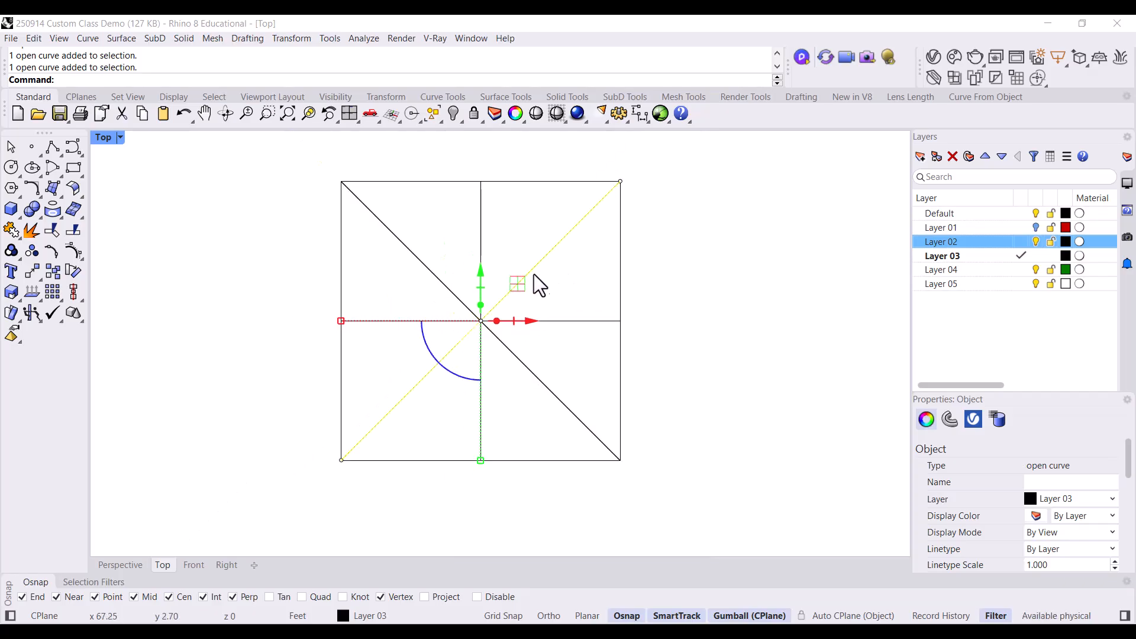
text(split)
key(Return)
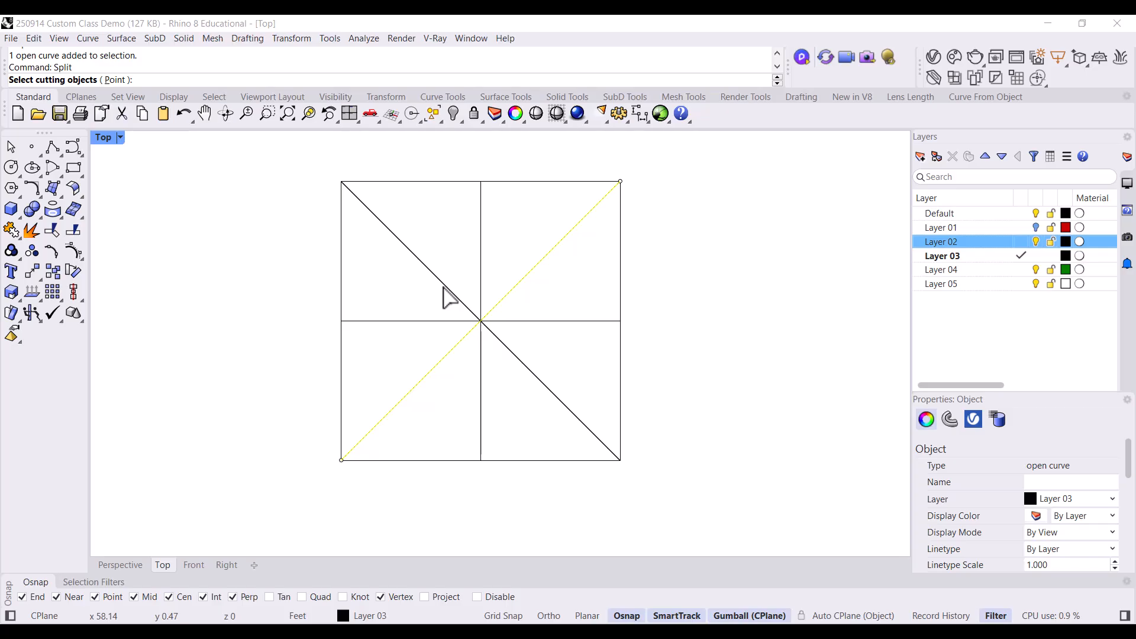
click(444, 288)
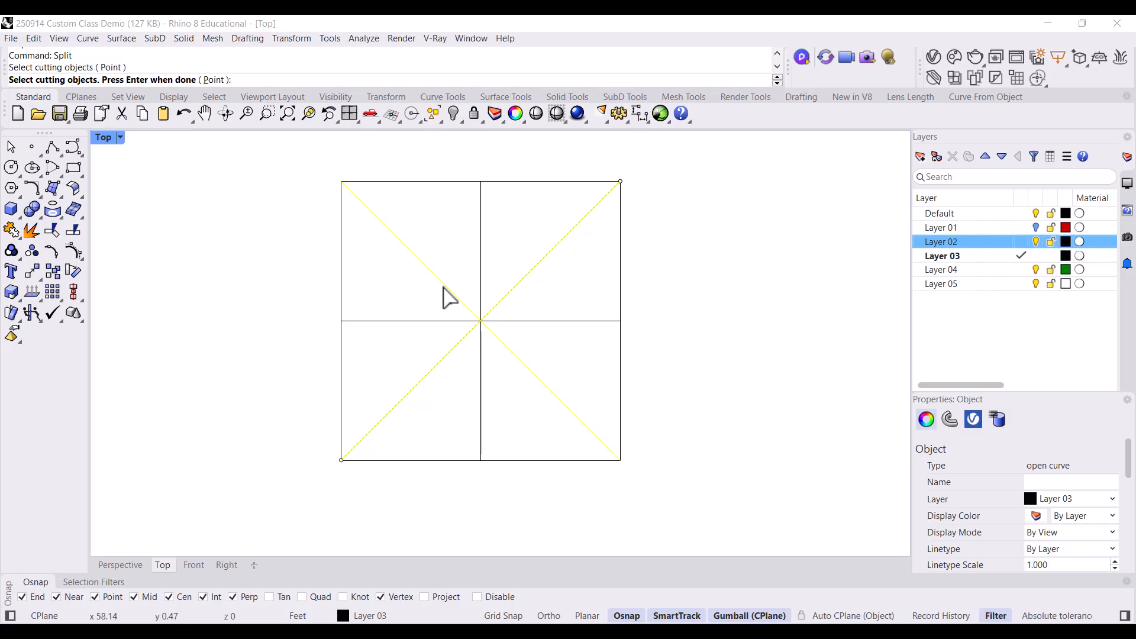
key(Return)
key(Escape)
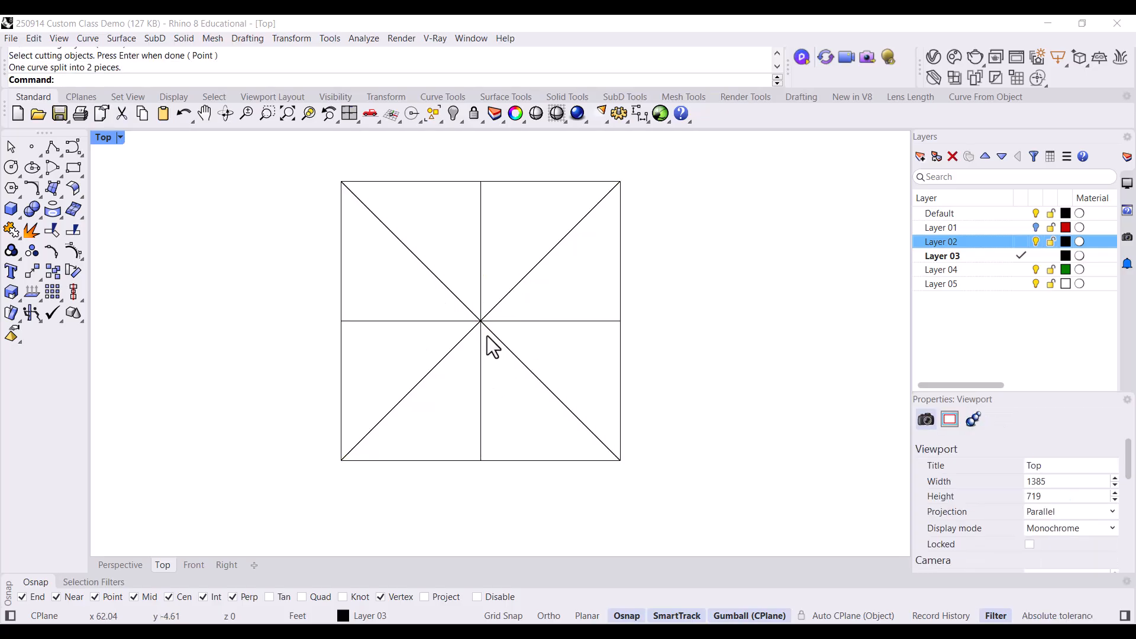
Split the diagonal running from the upper-left to the lower-right corner, using the upper-right half of the other diagonal as the cutting object.
click(520, 283)
click(452, 295)
key(Return)
click(526, 278)
key(Return)
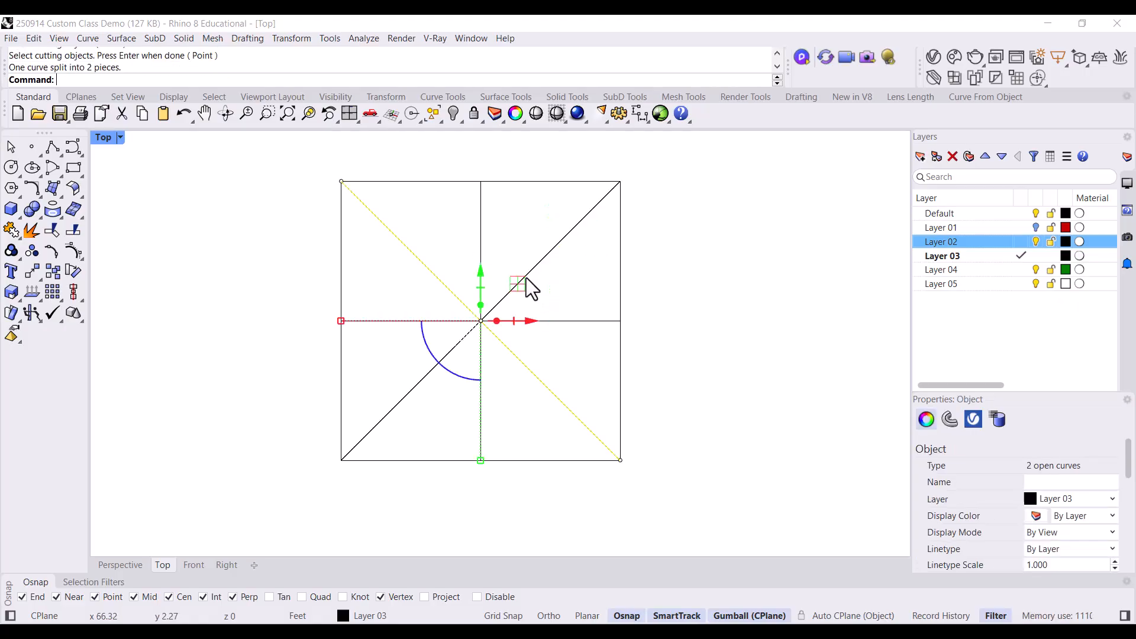
key(Escape)
Select each diagonal and midline segment around the centre and both bottom-edge halves to check their extents.
click(519, 361)
click(539, 322)
click(517, 291)
click(483, 281)
click(406, 248)
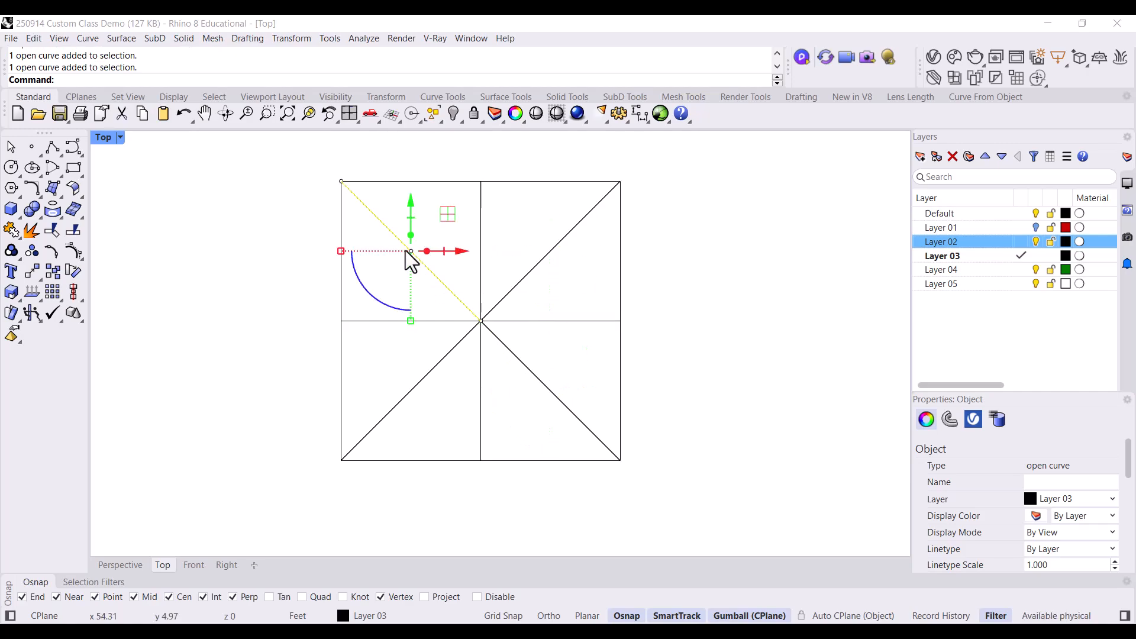
click(379, 321)
click(441, 359)
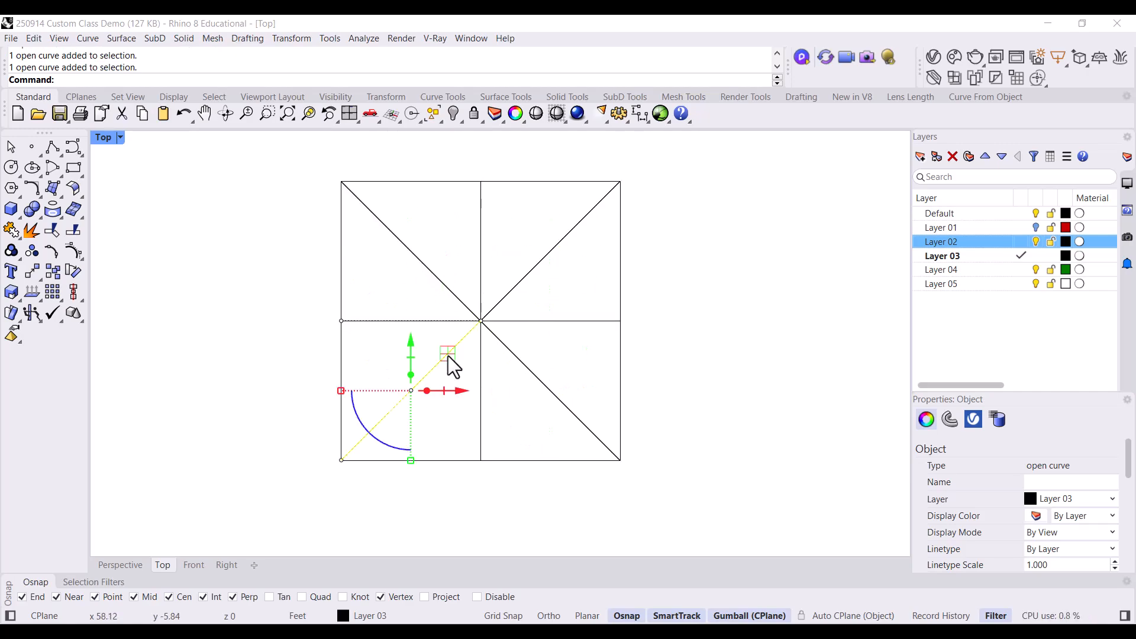
click(497, 367)
click(481, 378)
click(516, 461)
click(456, 461)
click(519, 417)
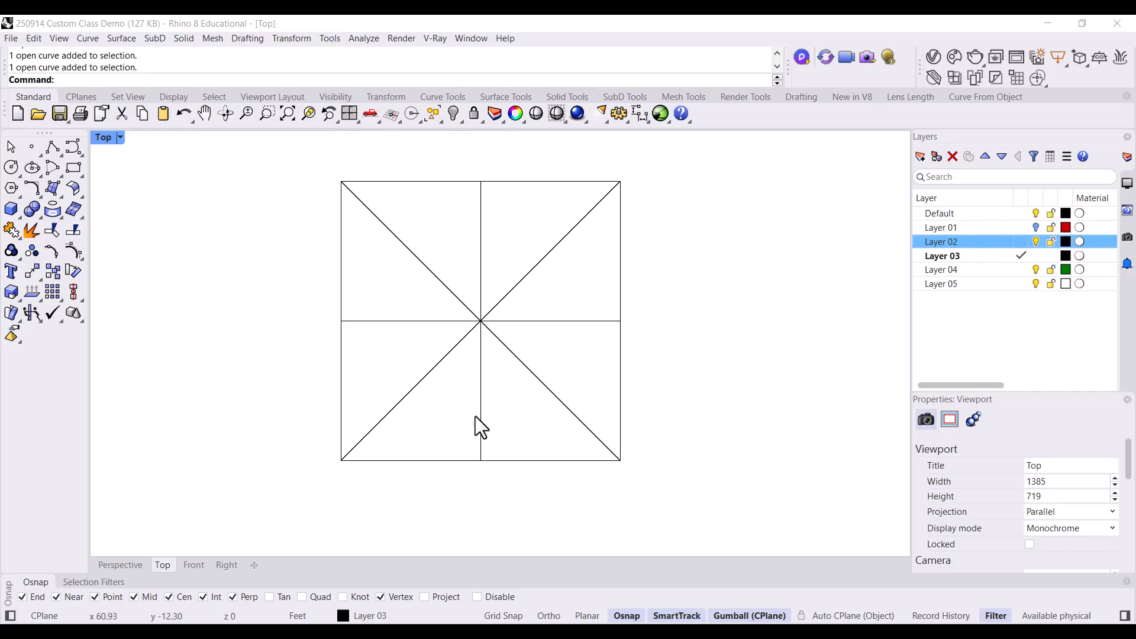
Recheck the crease segments around the centre and compare the square with the reference crease pattern.
right_drag(451, 246, 438, 264)
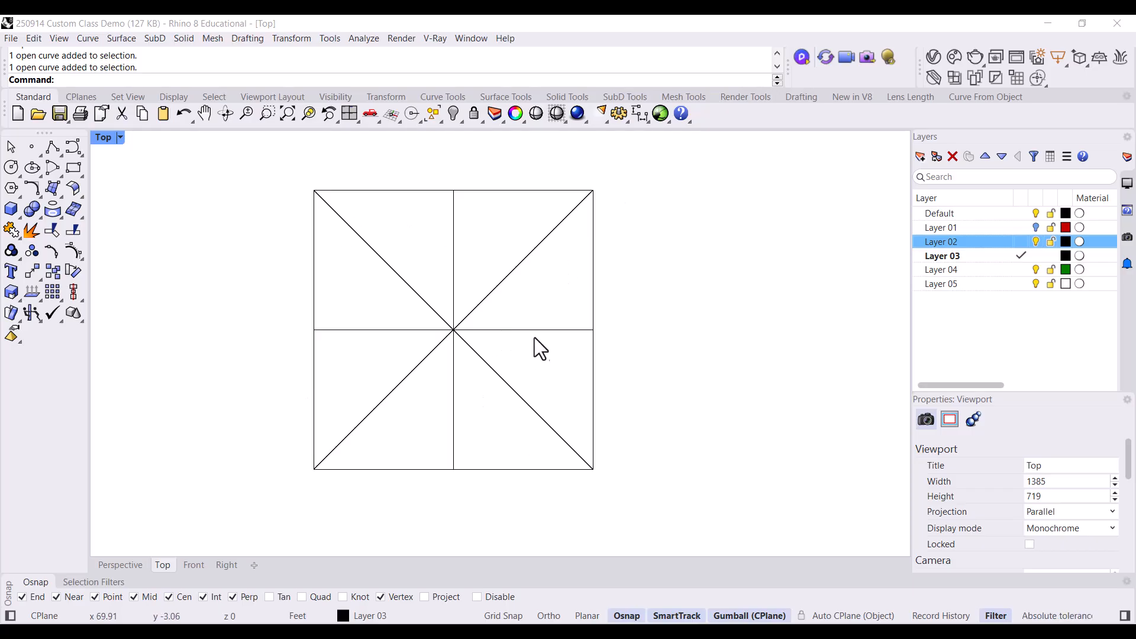
click(471, 344)
click(488, 329)
click(476, 306)
click(450, 307)
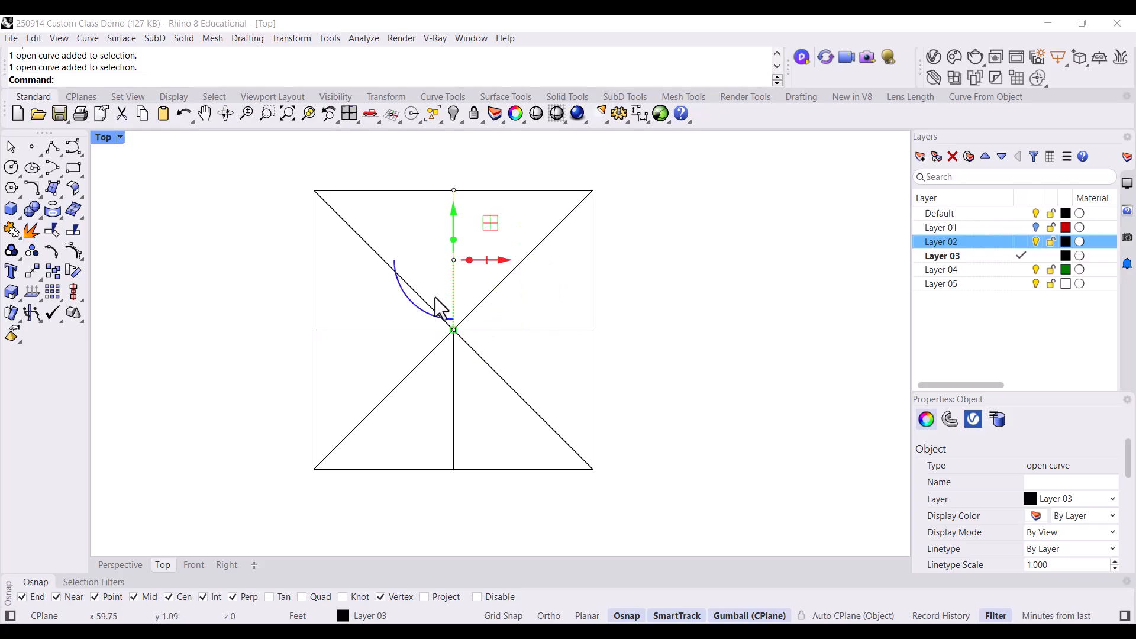
click(375, 254)
click(474, 392)
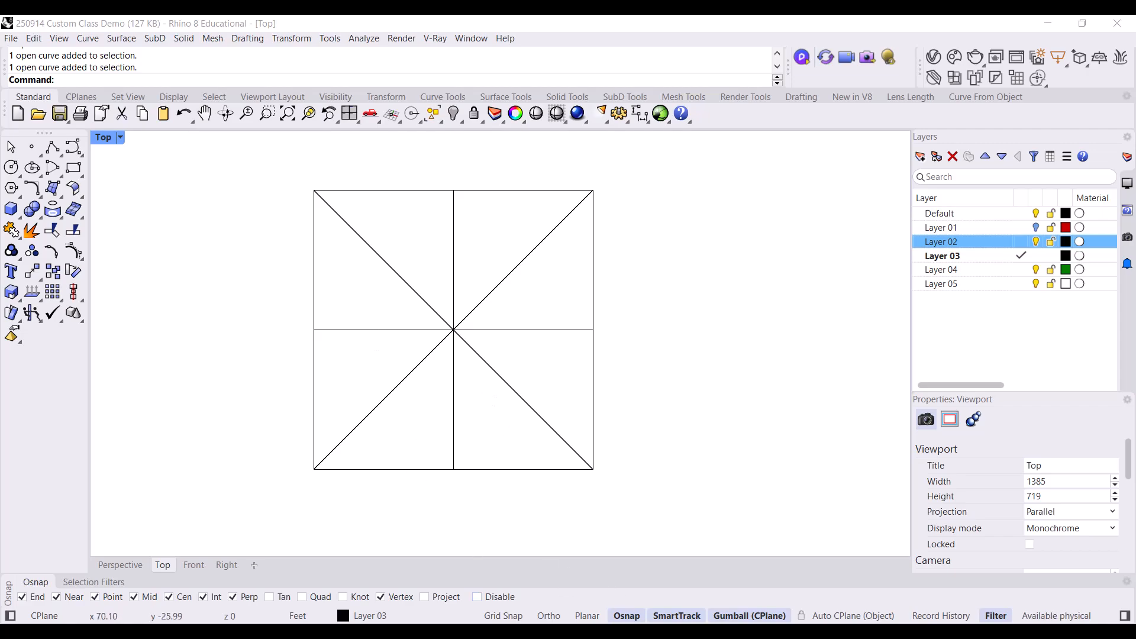
scroll(539, 335, up, 5)
scroll(538, 331, down, 3)
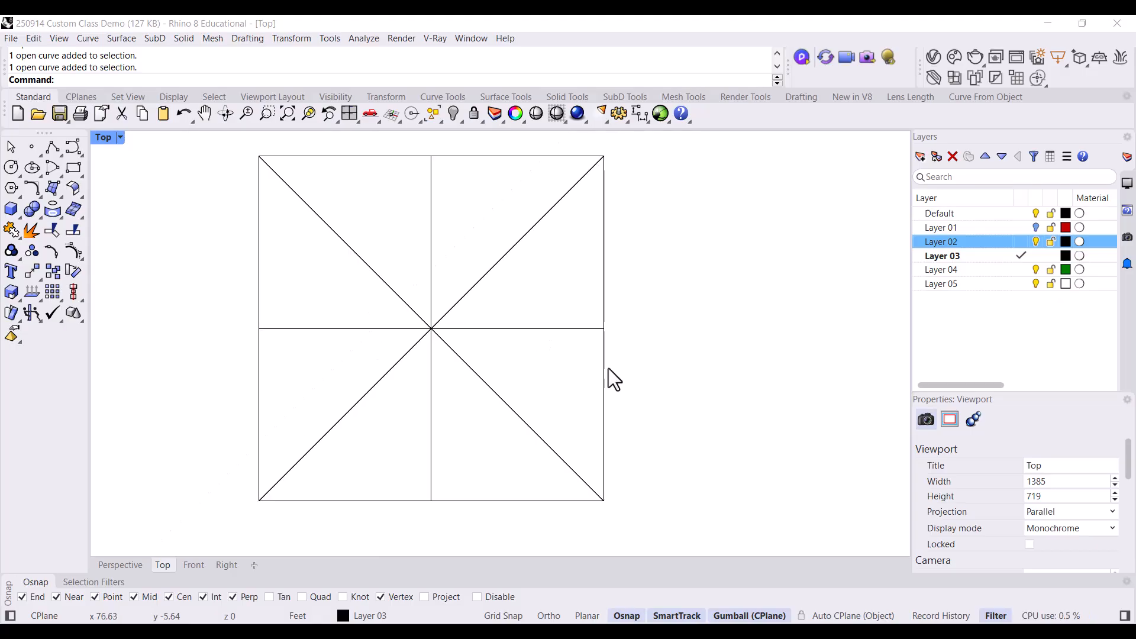
scroll(667, 430, down, 6)
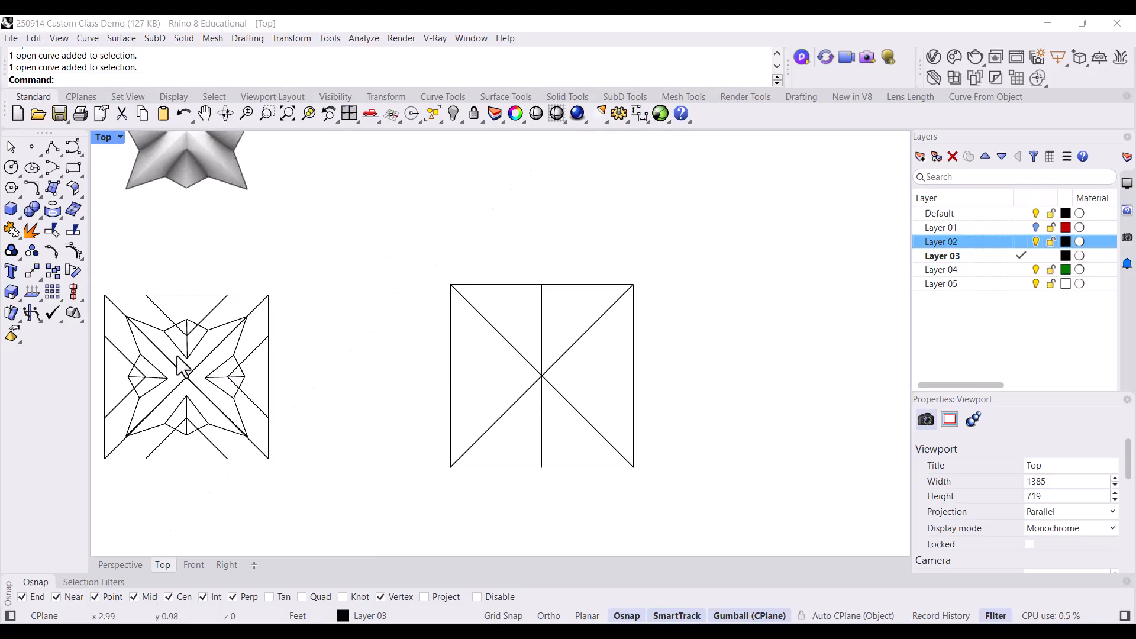
right_drag(250, 264, 308, 361)
right_drag(659, 486, 554, 388)
scroll(577, 417, up, 6)
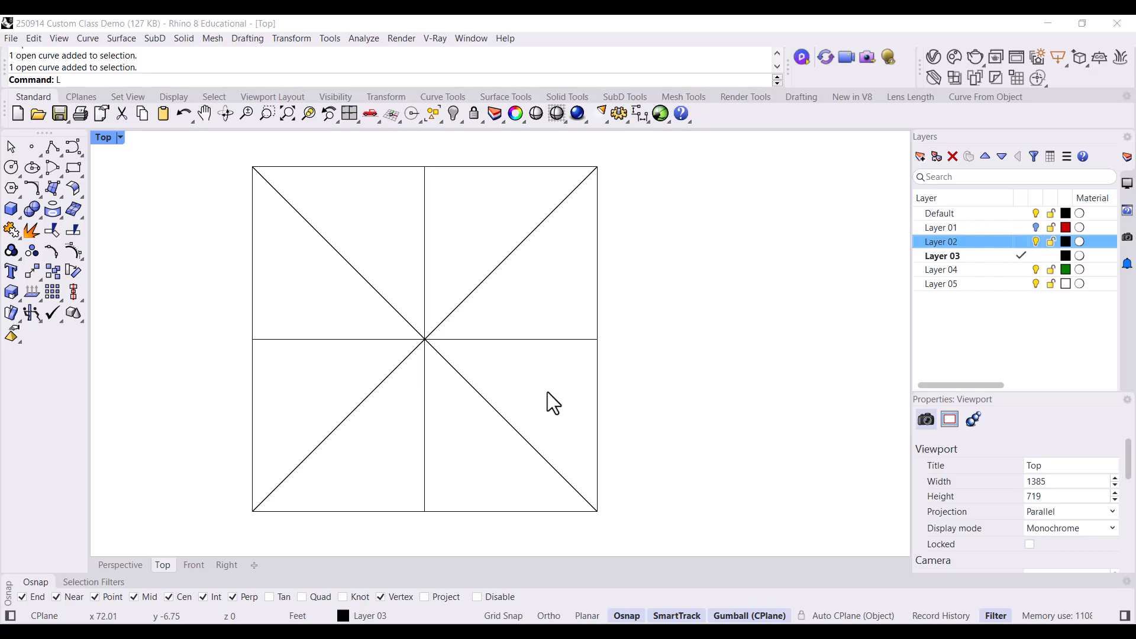
Draw two lines from the midpoint of the horizontal midline's right half to the midpoints of the right edge's lower and upper halves.
text(L)
key(Return)
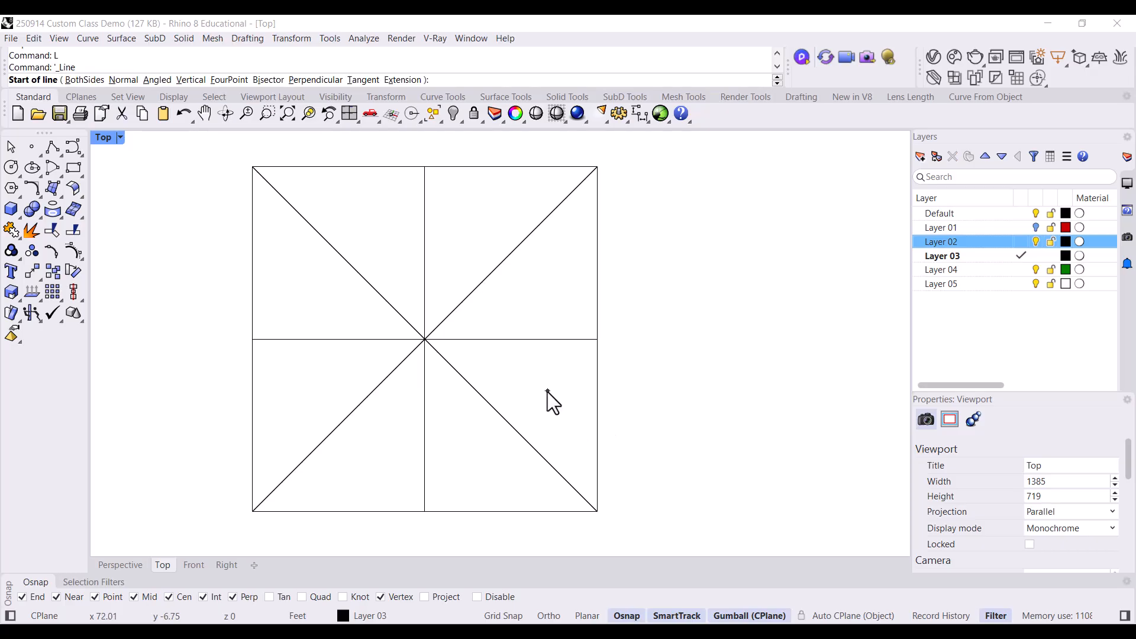
click(510, 339)
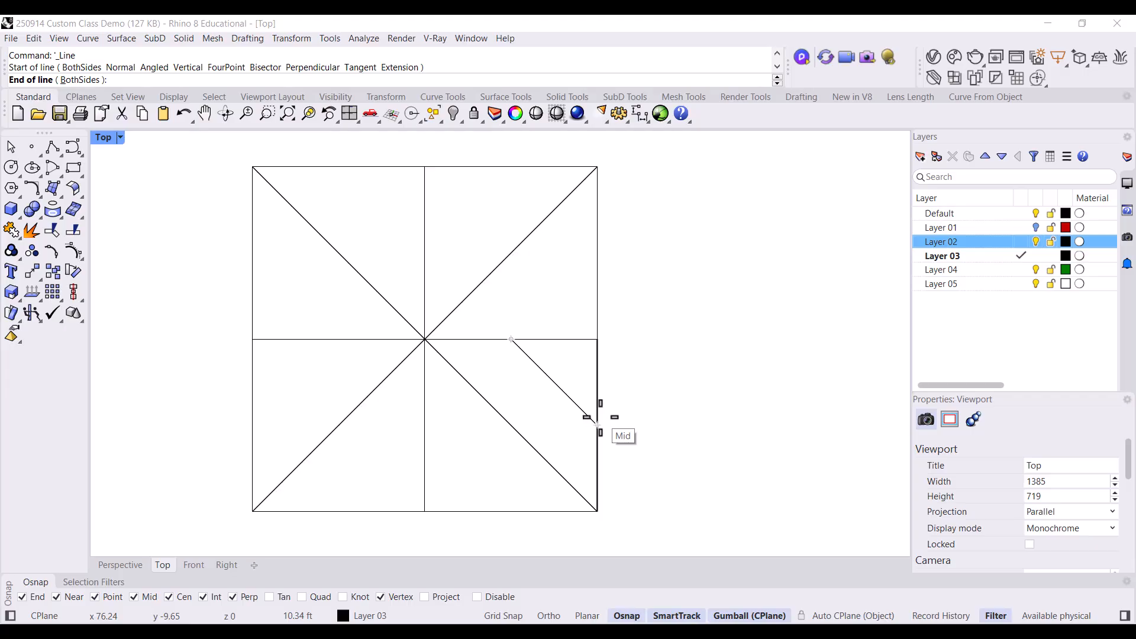
click(598, 422)
key(Return)
click(510, 339)
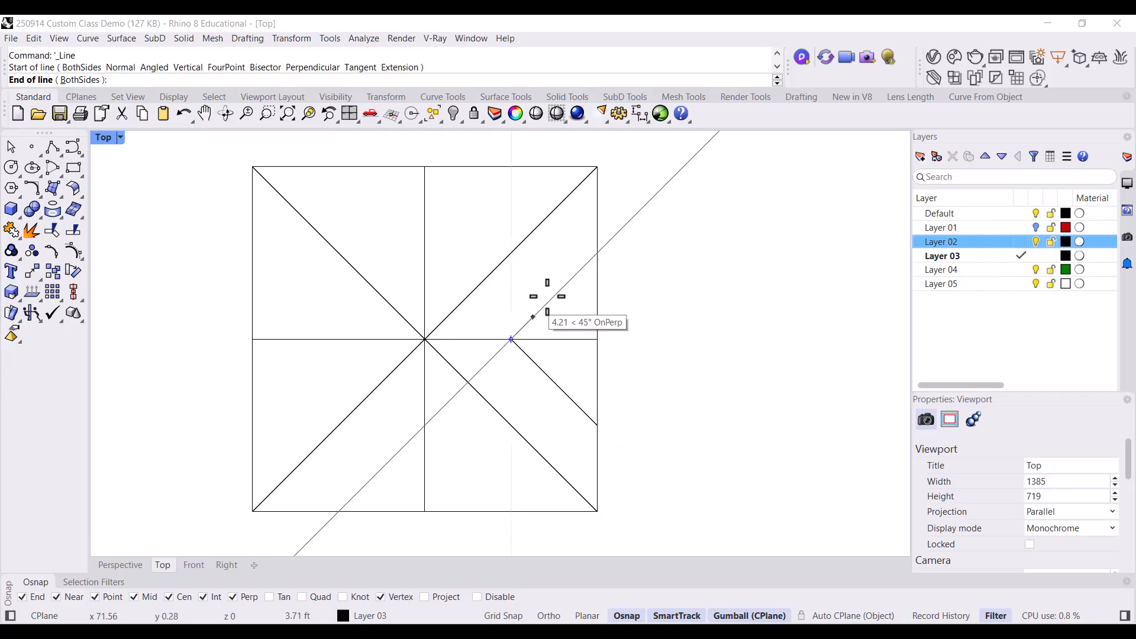
click(598, 253)
Draw two lines from the midpoint of the vertical midline's upper half to the midpoints of the top edge's right and left halves.
right_drag(541, 287, 596, 382)
text(L)
key(Return)
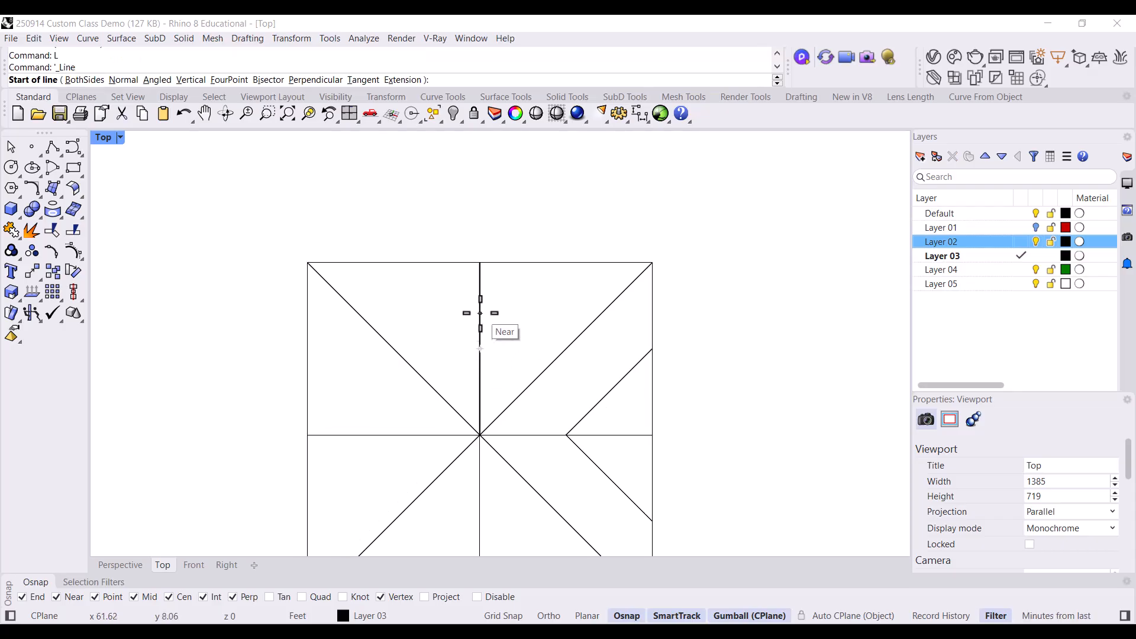
click(480, 348)
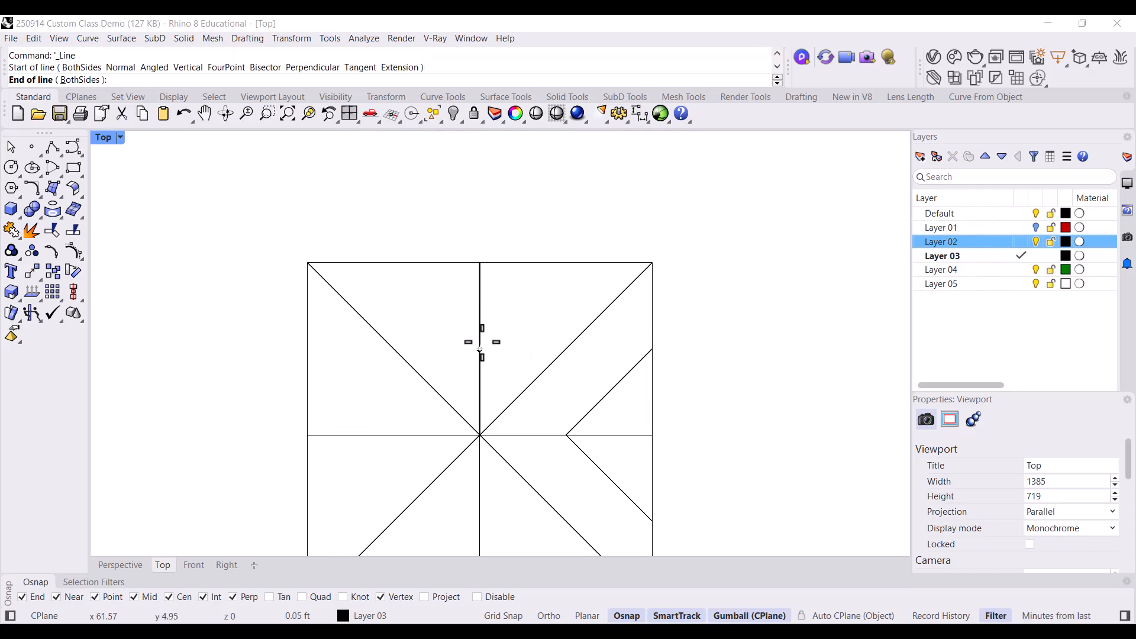
click(567, 262)
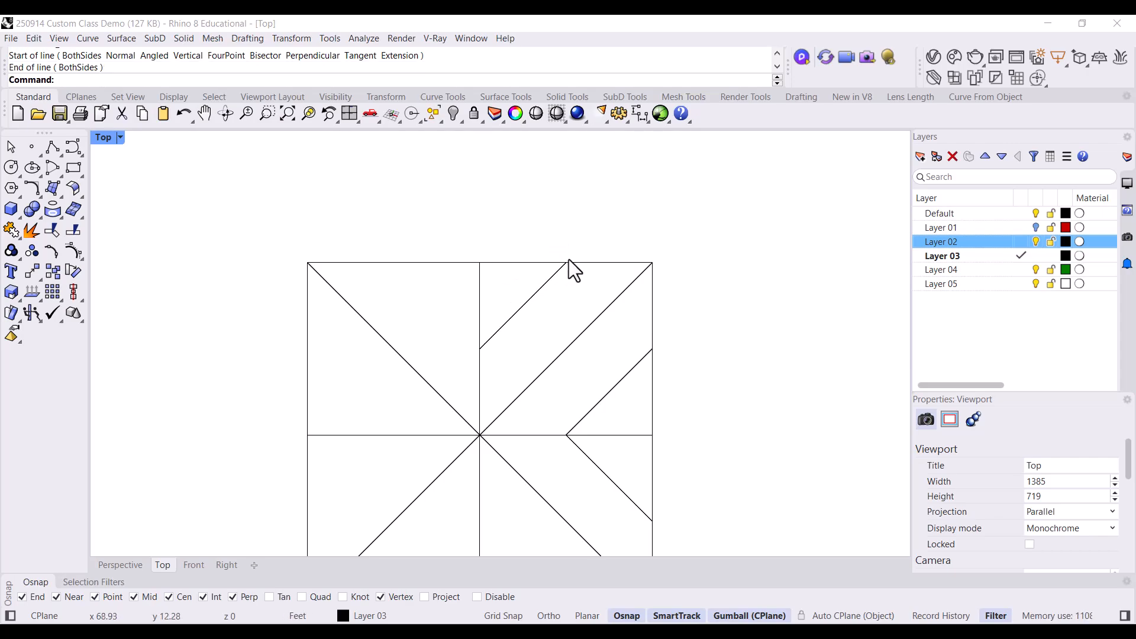
key(Return)
click(480, 348)
click(394, 262)
Draw two lines from the midpoint of the horizontal midline's left half to the midpoints of the left edge's upper and lower halves.
scroll(599, 304, down, 2)
scroll(453, 378, up, 3)
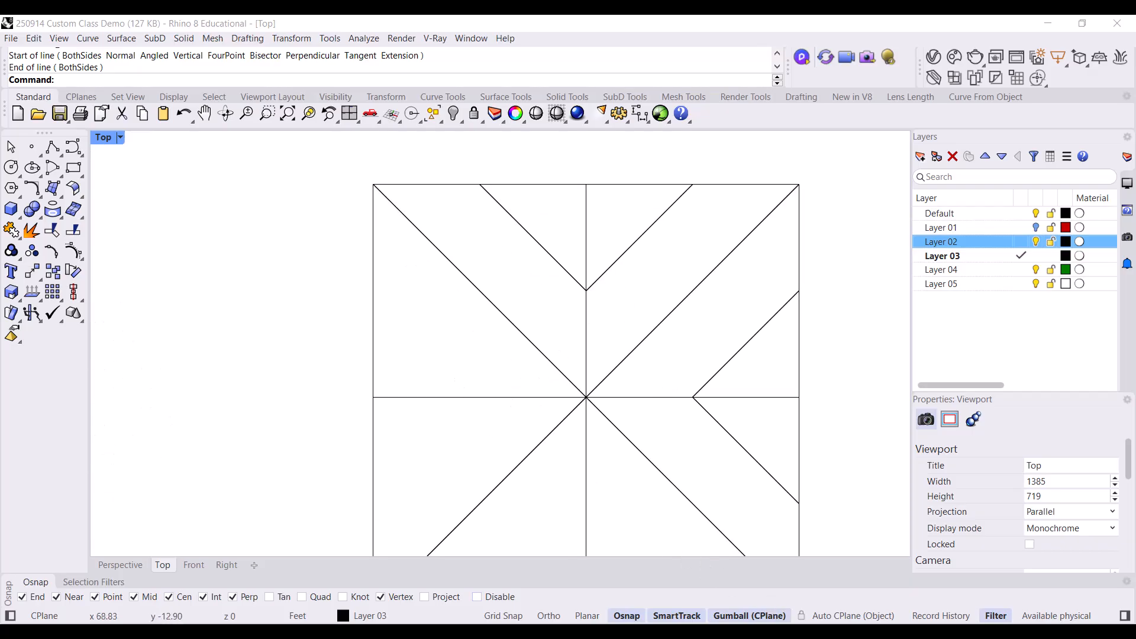
right_drag(474, 407, 452, 401)
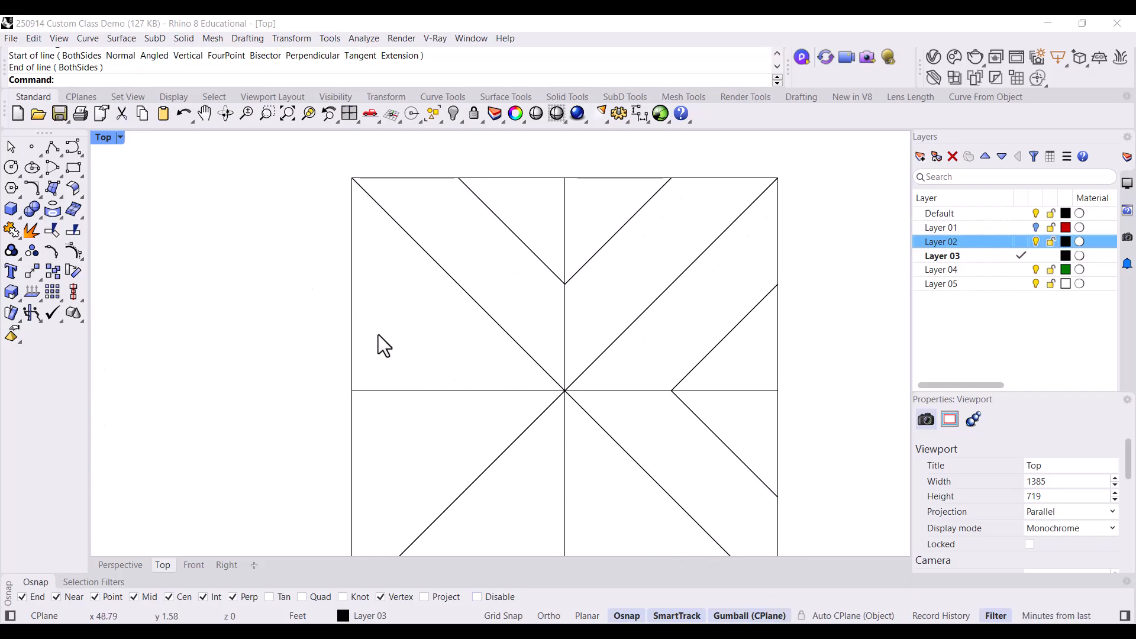
right_drag(378, 335, 340, 320)
text(Line)
key(Return)
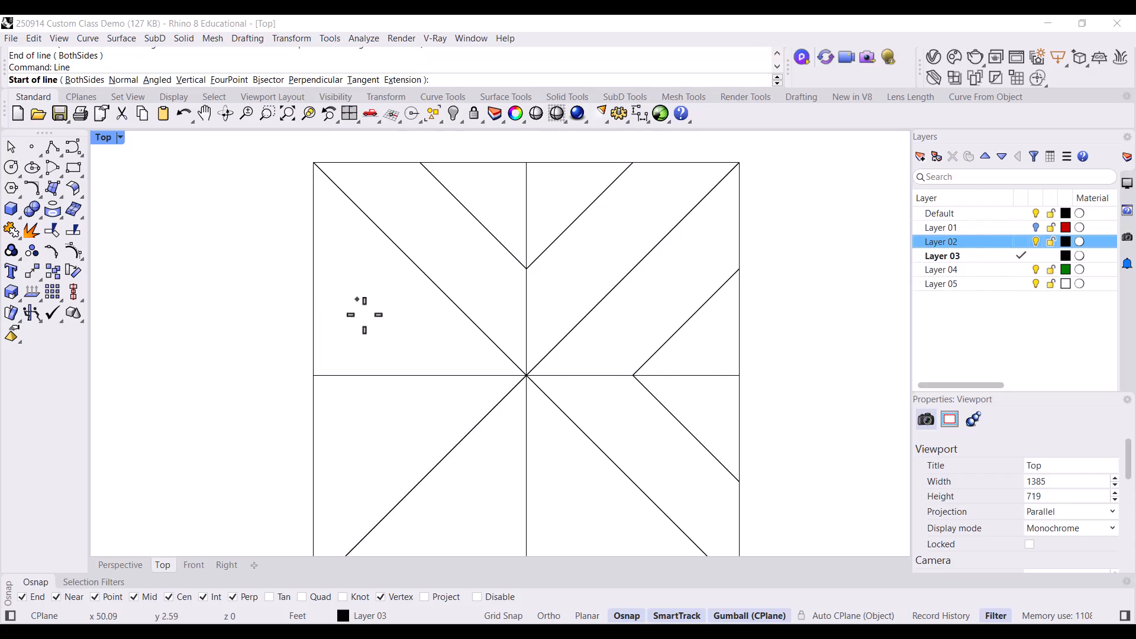
click(422, 376)
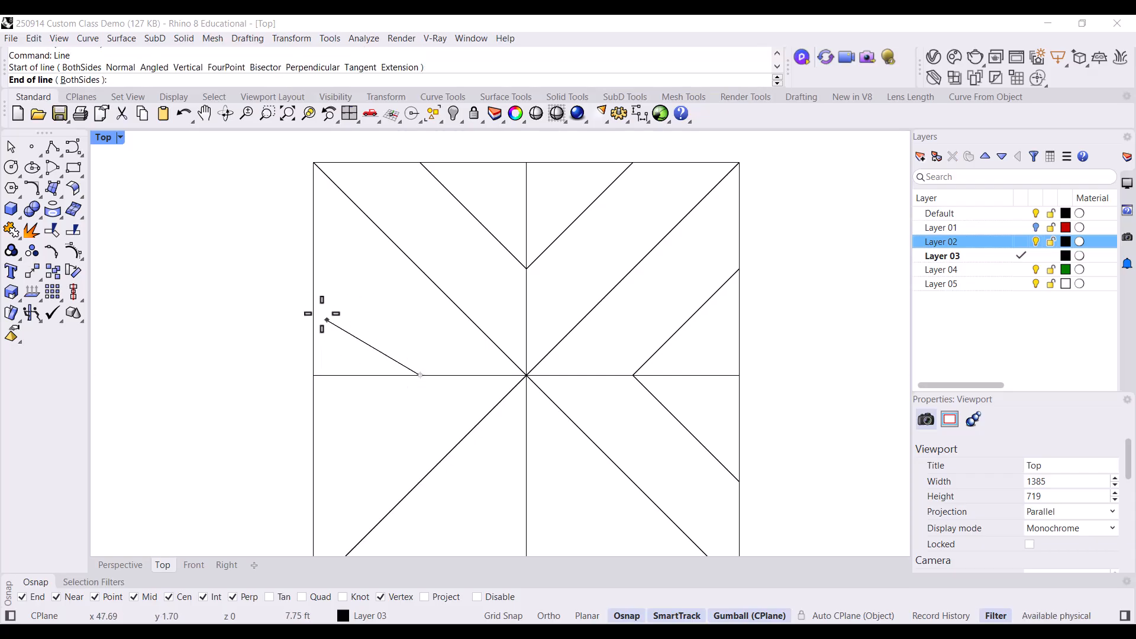
click(312, 270)
right_drag(395, 423, 413, 347)
right_click(413, 347)
click(436, 300)
click(310, 410)
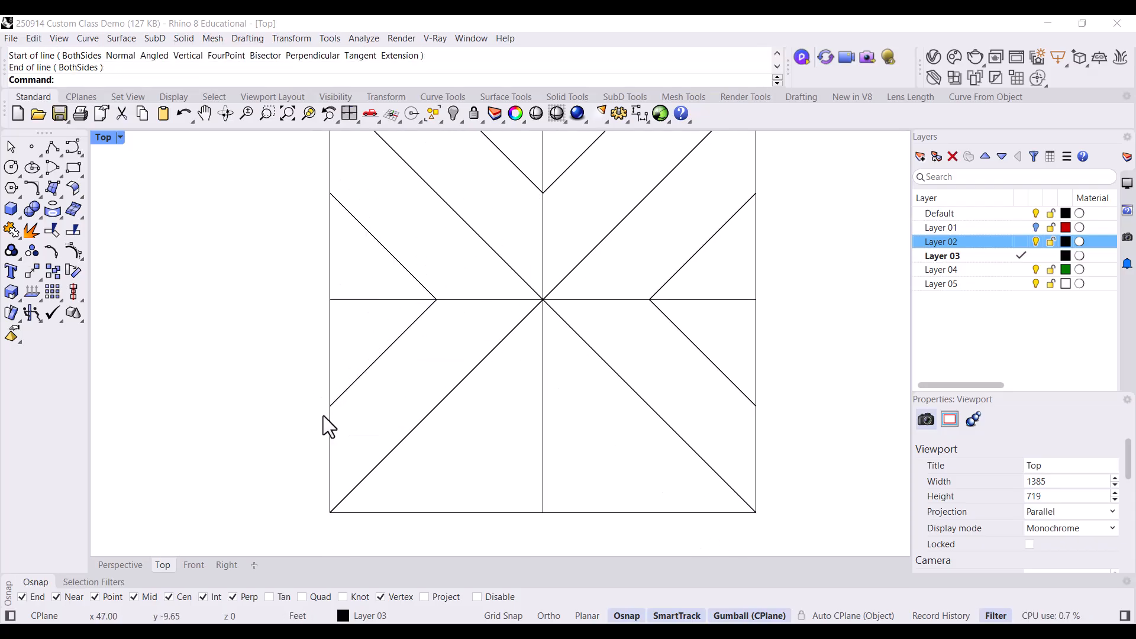
Draw two lines from the midpoint of the vertical midline's lower half to the midpoints of the bottom edge's left and right halves.
right_click(501, 480)
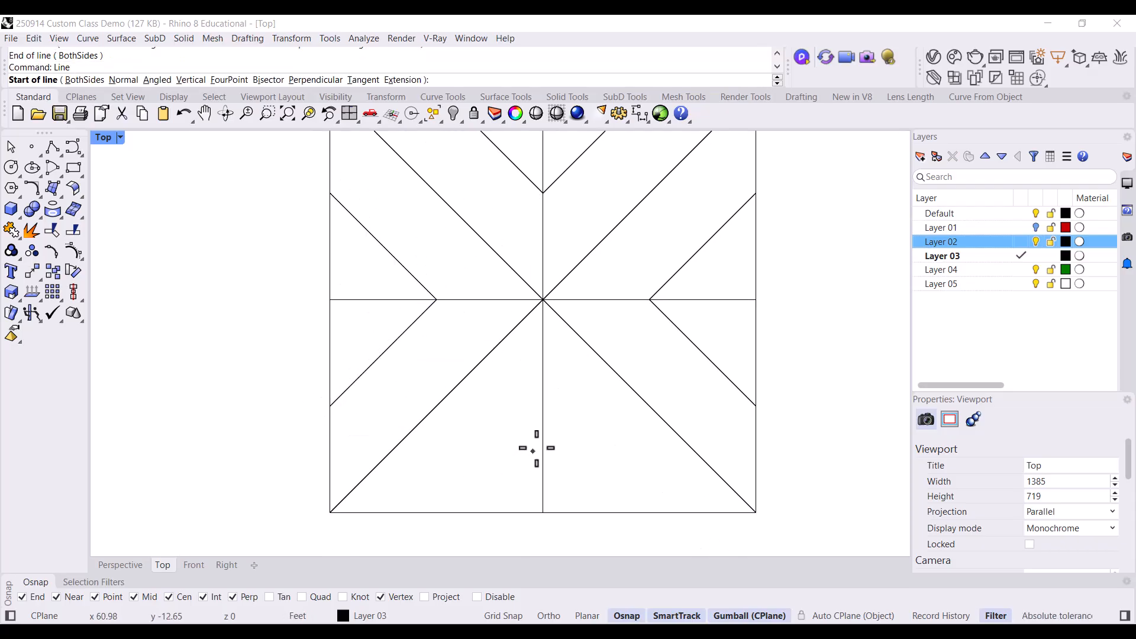
click(541, 406)
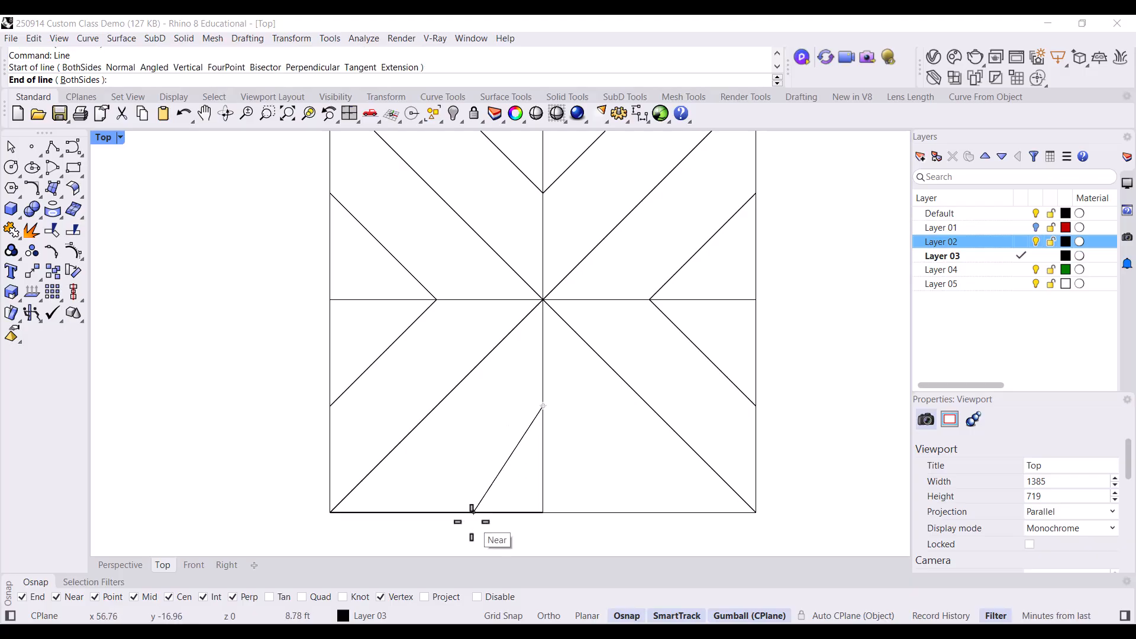
click(429, 512)
right_click(464, 505)
click(542, 406)
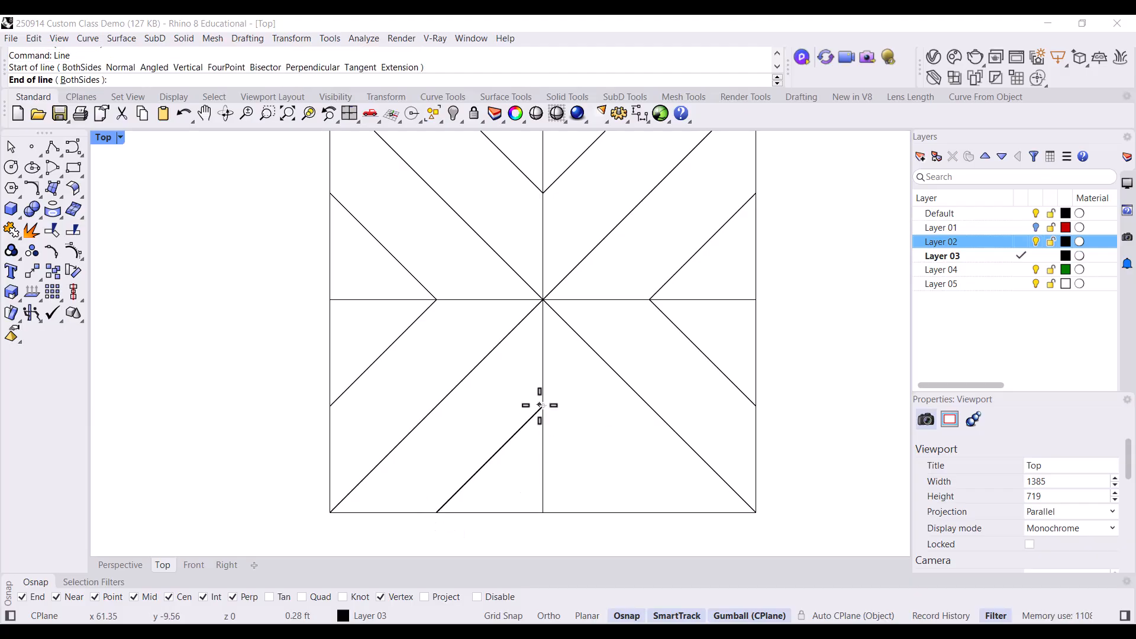
click(651, 512)
right_drag(602, 407, 552, 443)
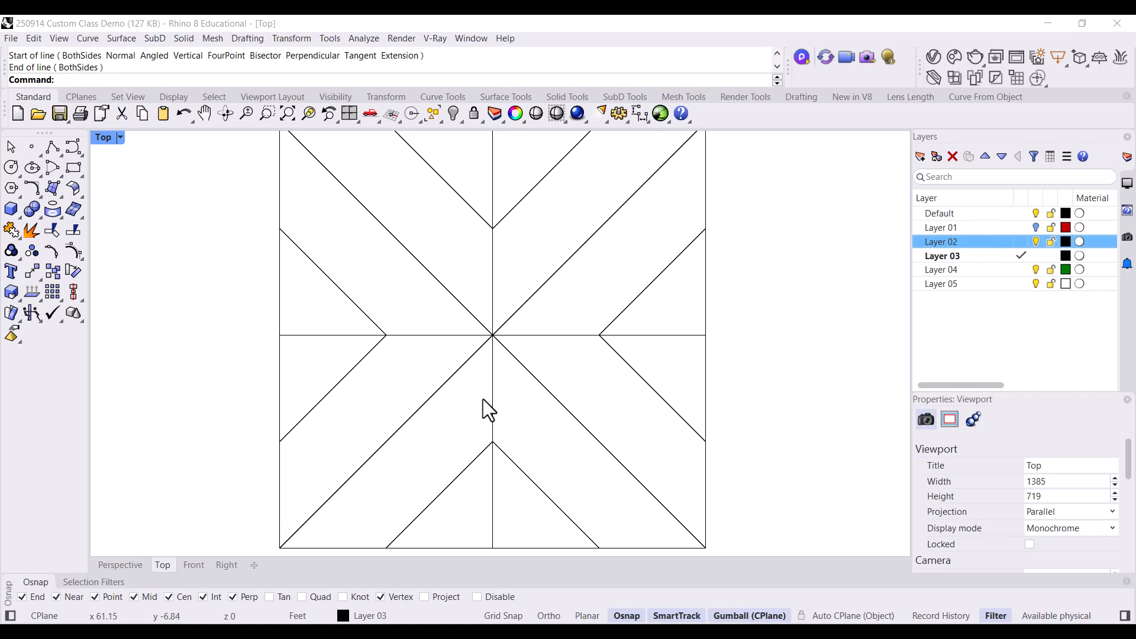
Inspect the new crease pattern in Perspective and check the extent of its bottom edge's right half.
double_click(104, 138)
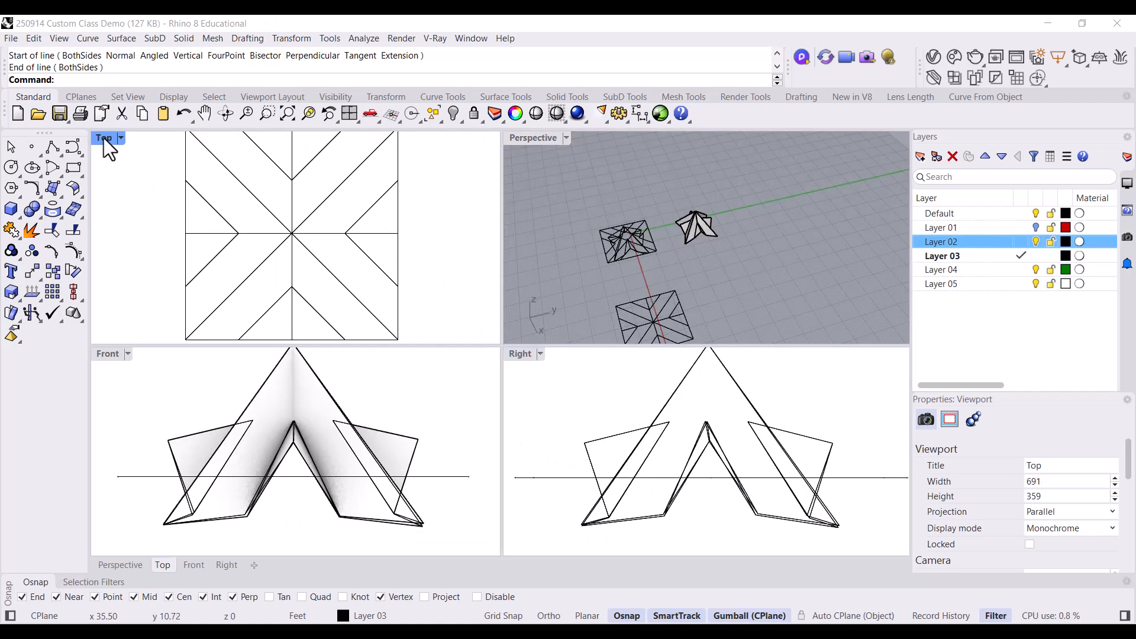
double_click(531, 141)
scroll(524, 417, down, 5)
right_drag(523, 416, 681, 437)
scroll(588, 423, up, 10)
scroll(715, 497, up, 2)
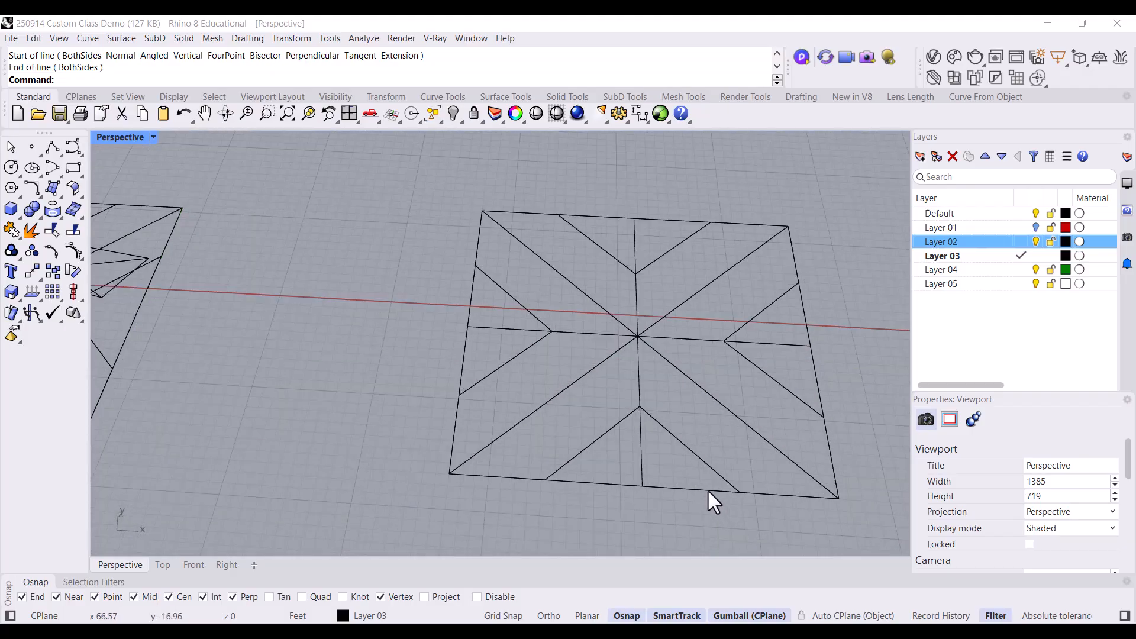
click(709, 490)
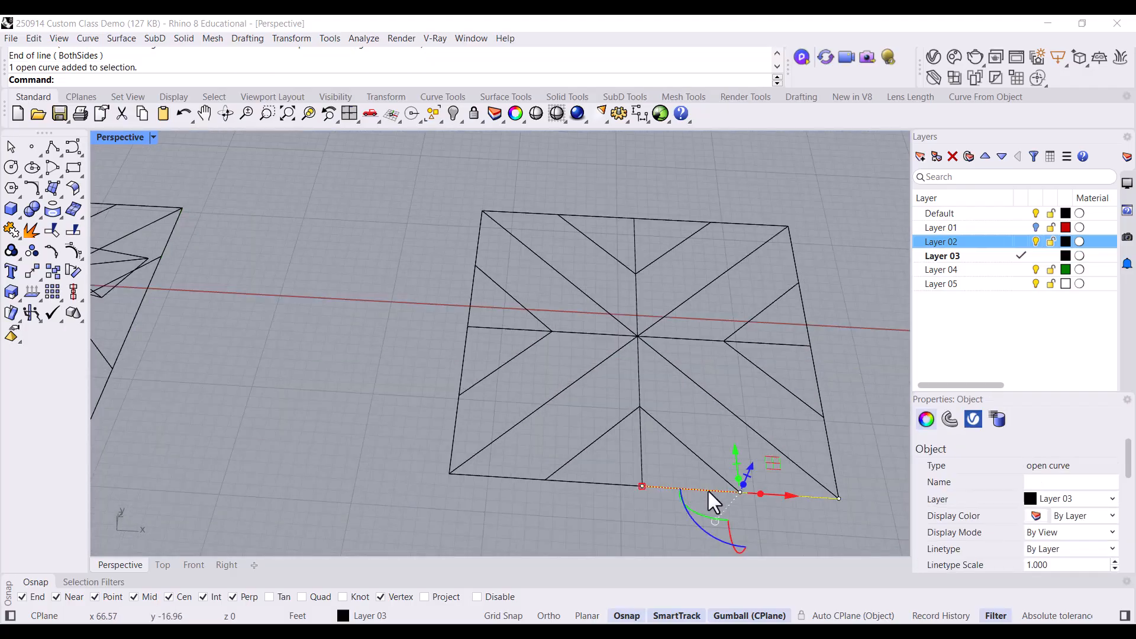
click(684, 466)
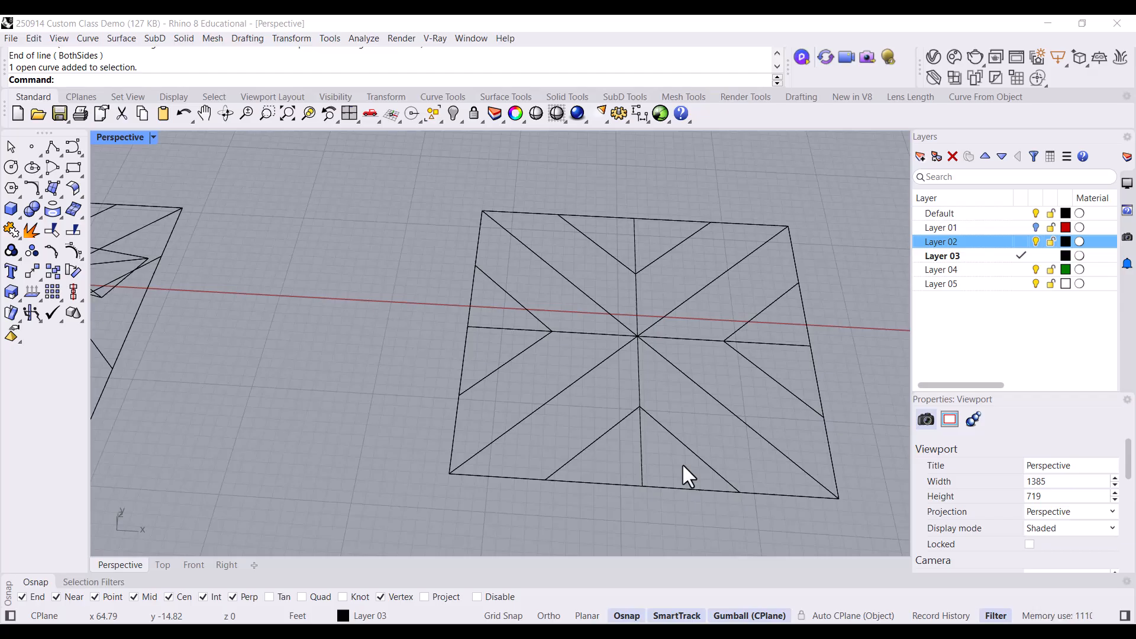
Check the extent of the matching bottom-edge segment on the reference crease pattern.
scroll(532, 467, down, 4)
scroll(461, 456, up, 4)
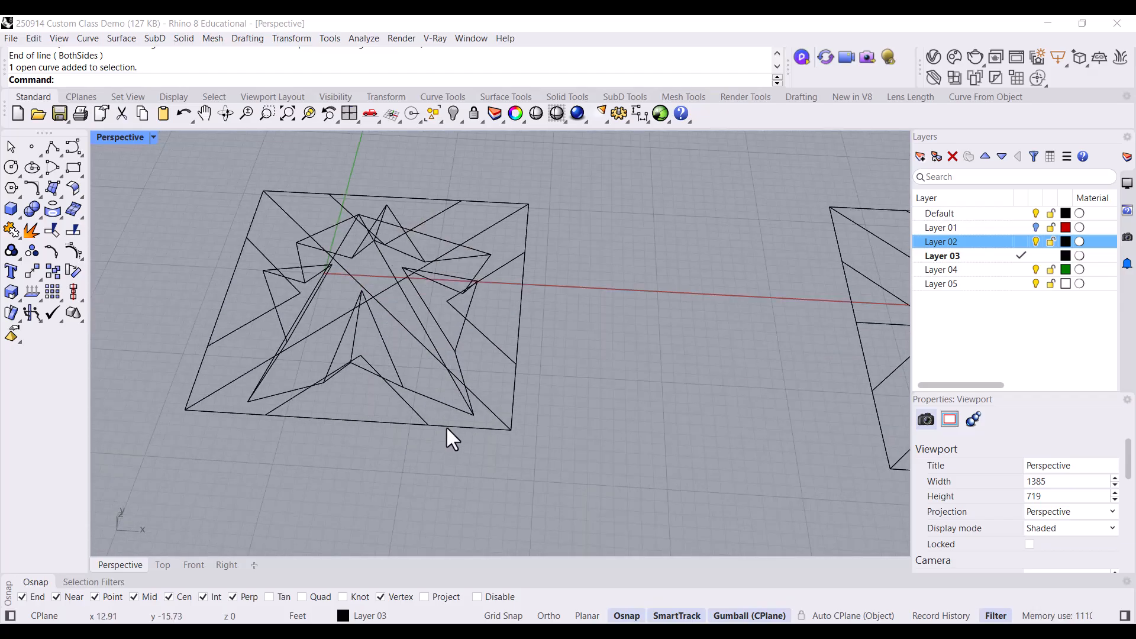
click(445, 429)
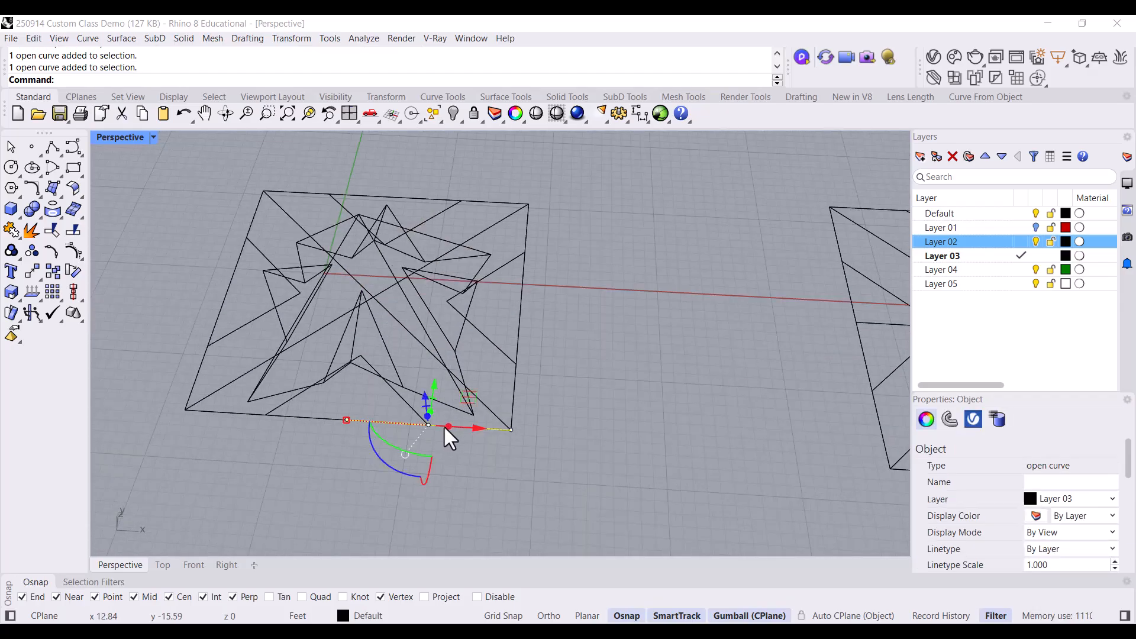
click(522, 332)
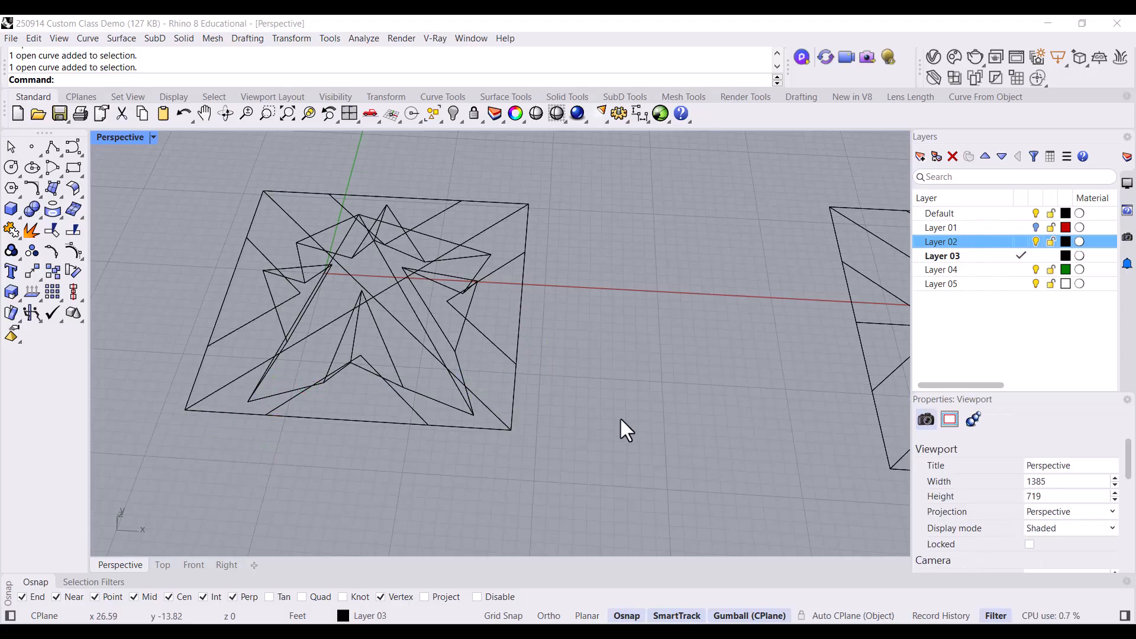
Review the complete new crease pattern in Perspective and in the Top view.
scroll(300, 375, down, 5)
scroll(585, 408, up, 5)
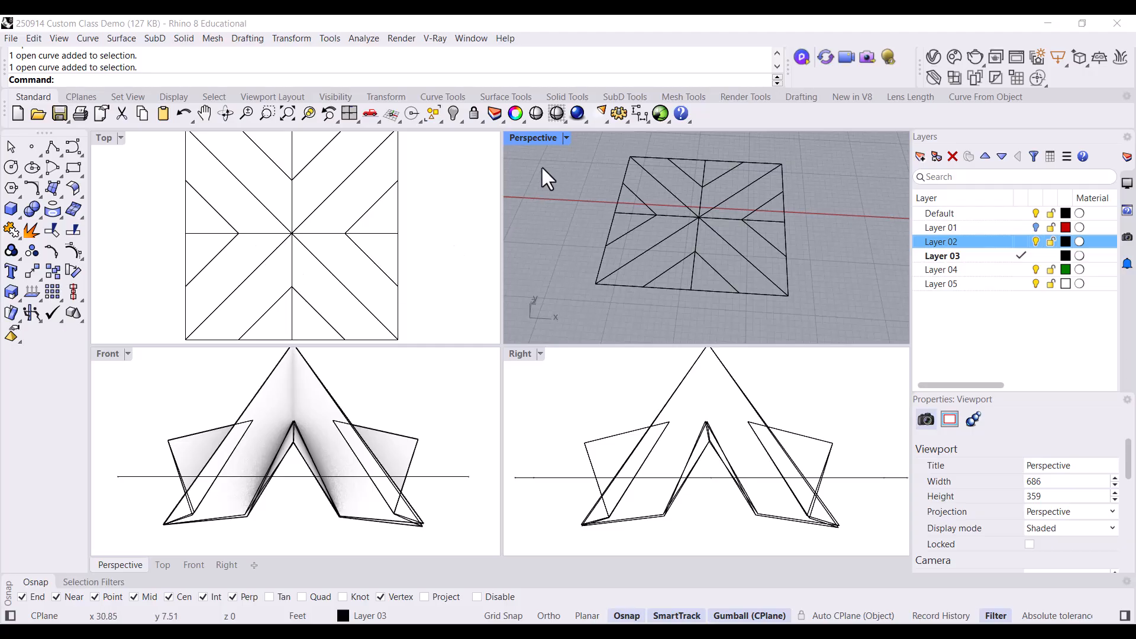
double_click(105, 137)
right_drag(479, 303, 554, 332)
scroll(539, 317, down, 2)
scroll(545, 329, down, 1)
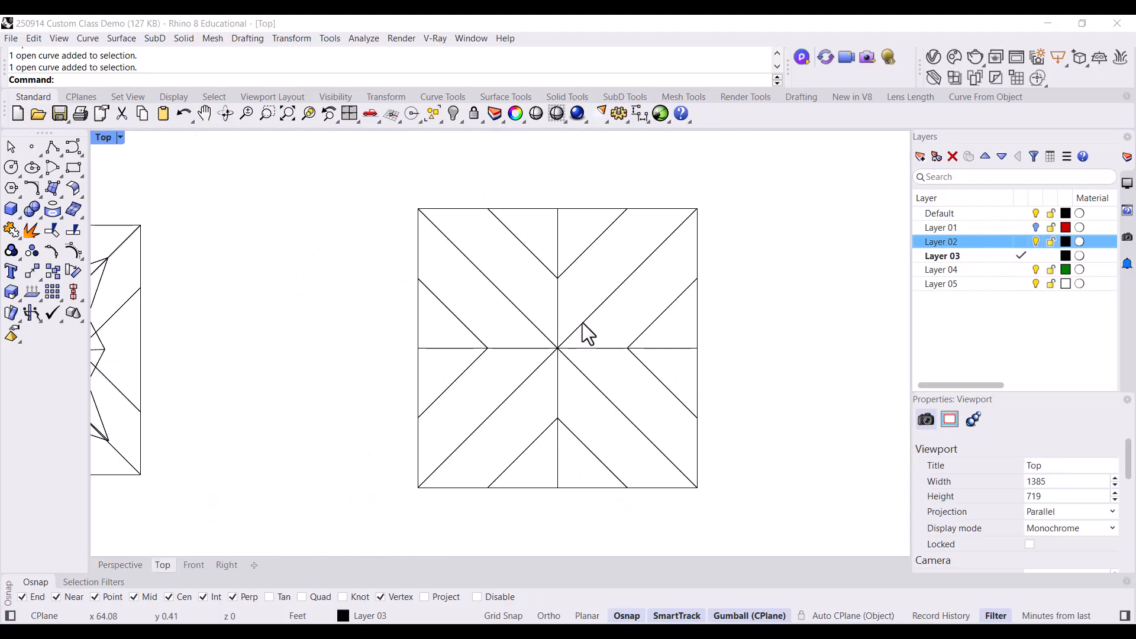
scroll(690, 413, up, 1)
right_drag(666, 357, 654, 377)
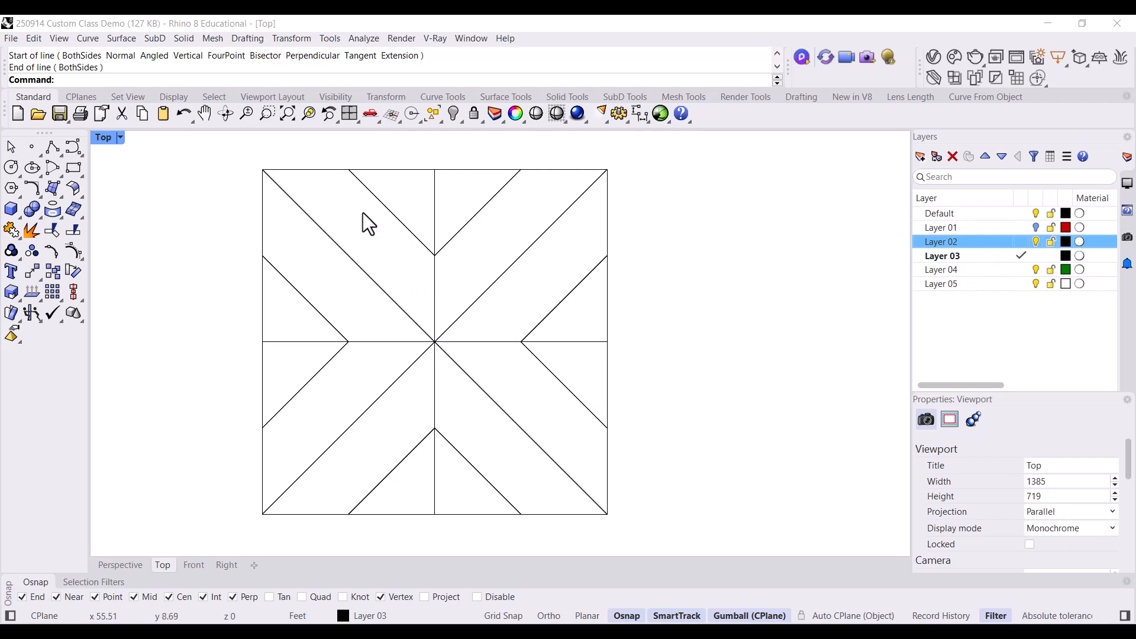
Maximize the Perspective view of the crease pattern, open Grasshopper and widen its window.
double_click(102, 137)
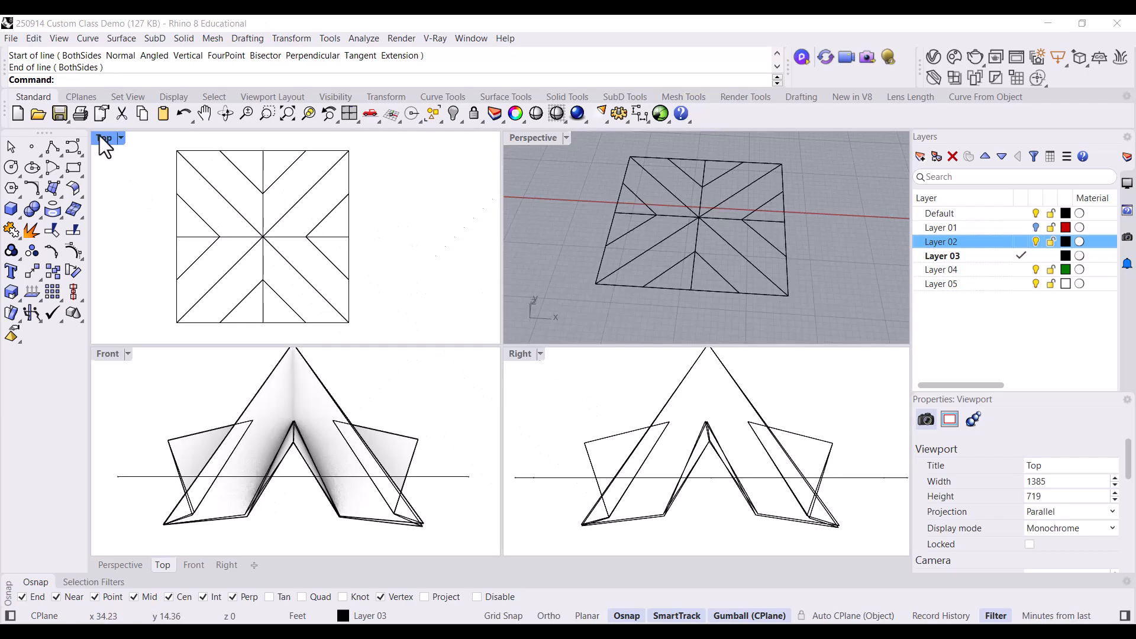
double_click(528, 140)
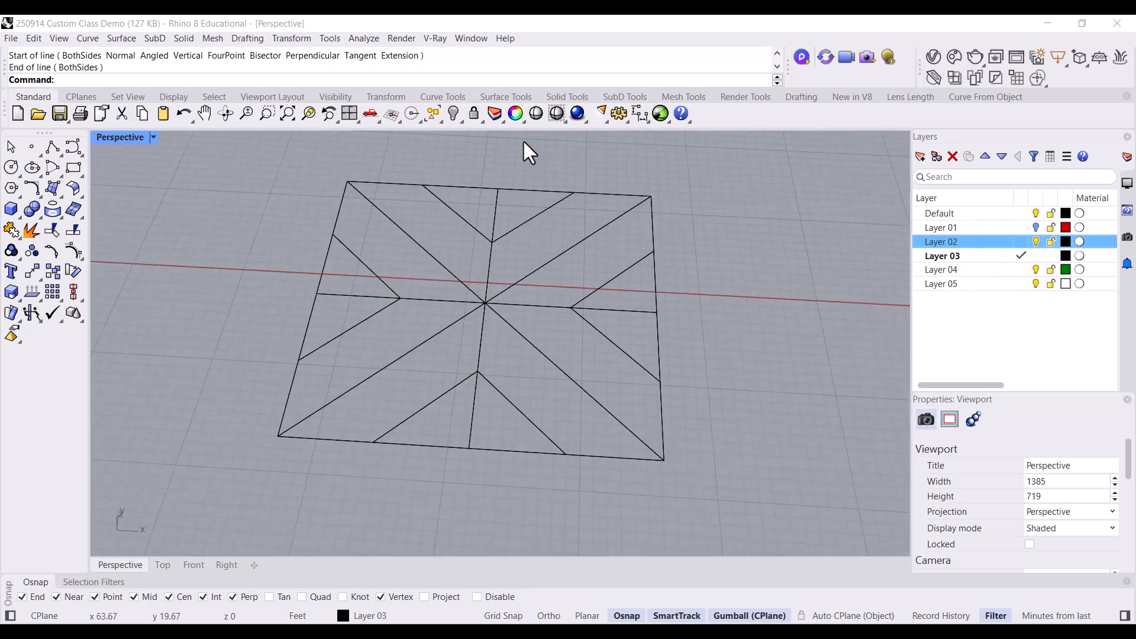
mouse_move(264, 152)
right_down()
mouse_move(444, 240)
mouse_move(439, 284)
mouse_move(591, 215)
mouse_move(524, 286)
right_up()
text(Grasshopper)
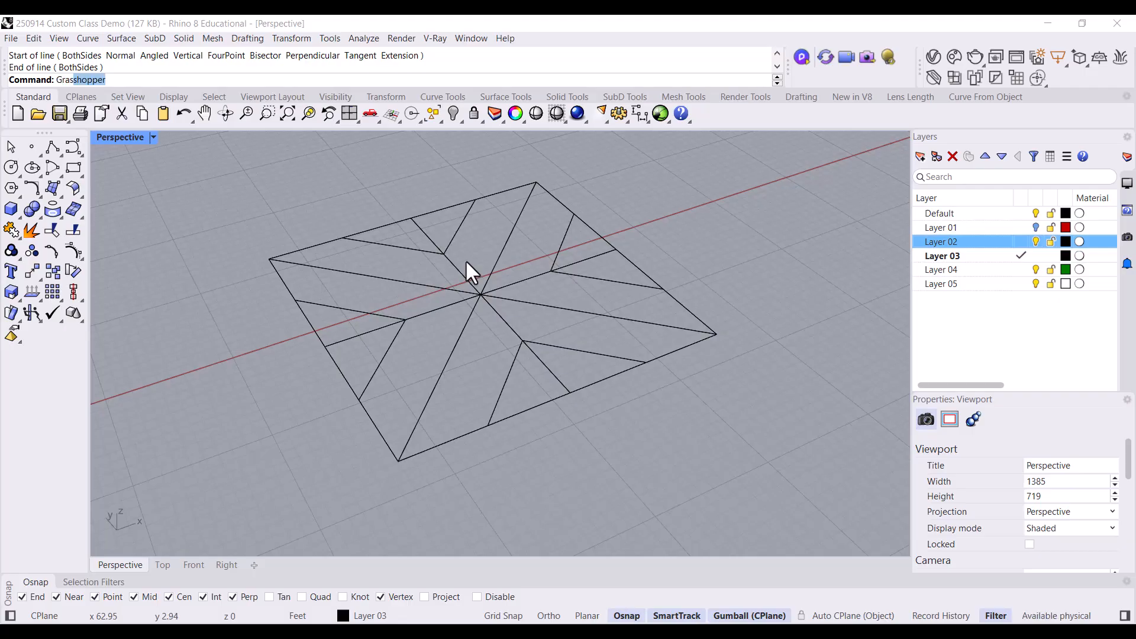
key(Return)
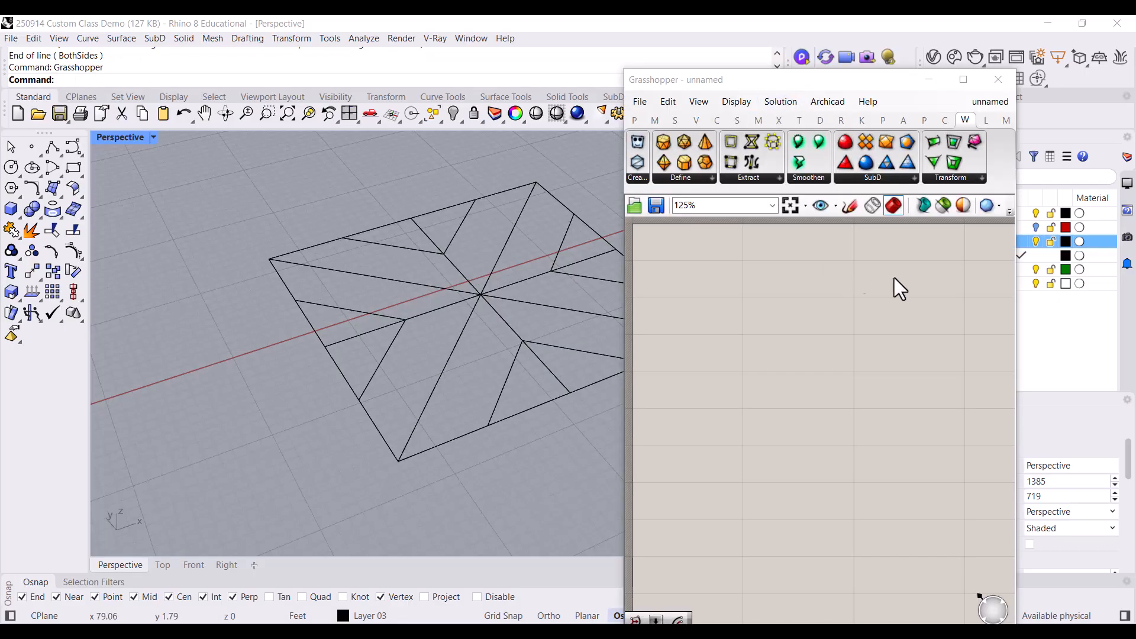
drag(1019, 271, 1115, 270)
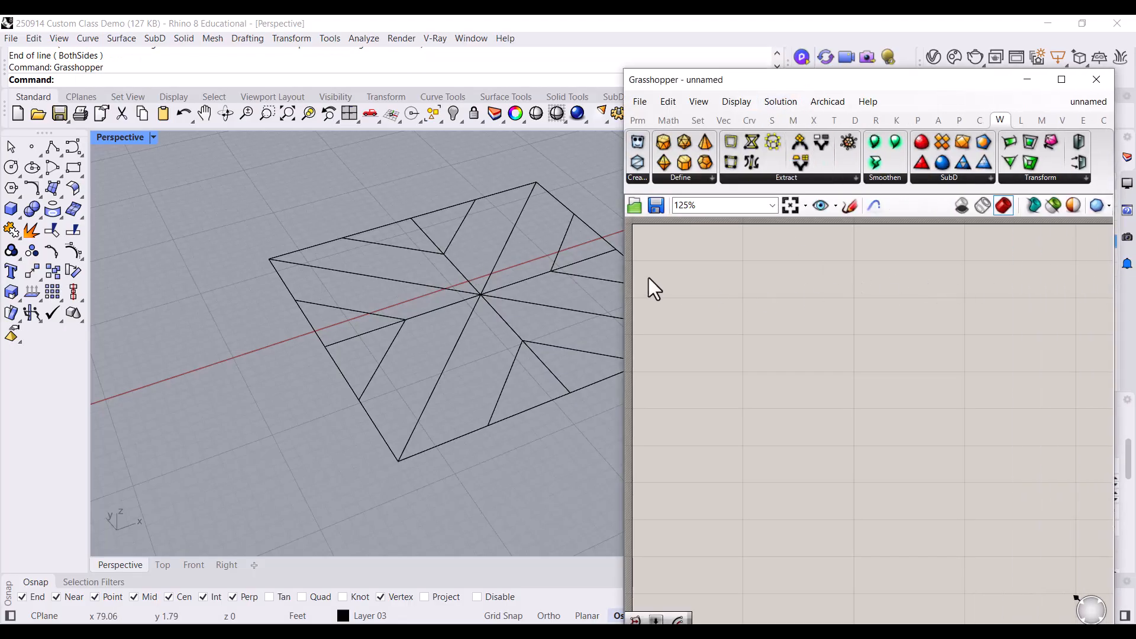
drag(623, 263, 535, 269)
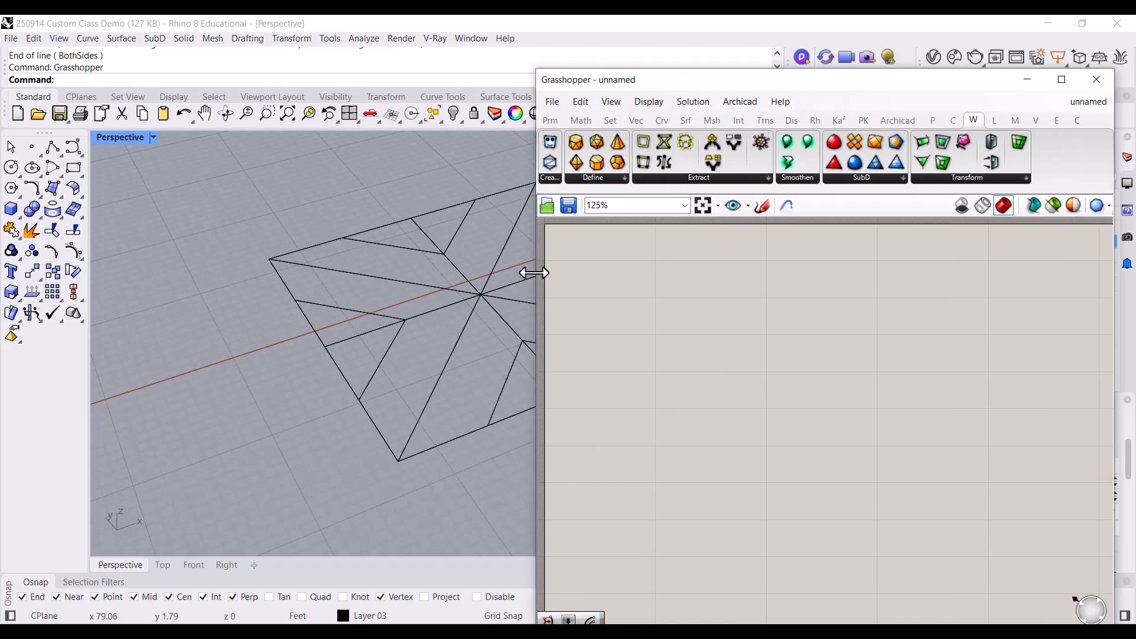
Place a Curve parameter on the empty Grasshopper canvas.
click(540, 122)
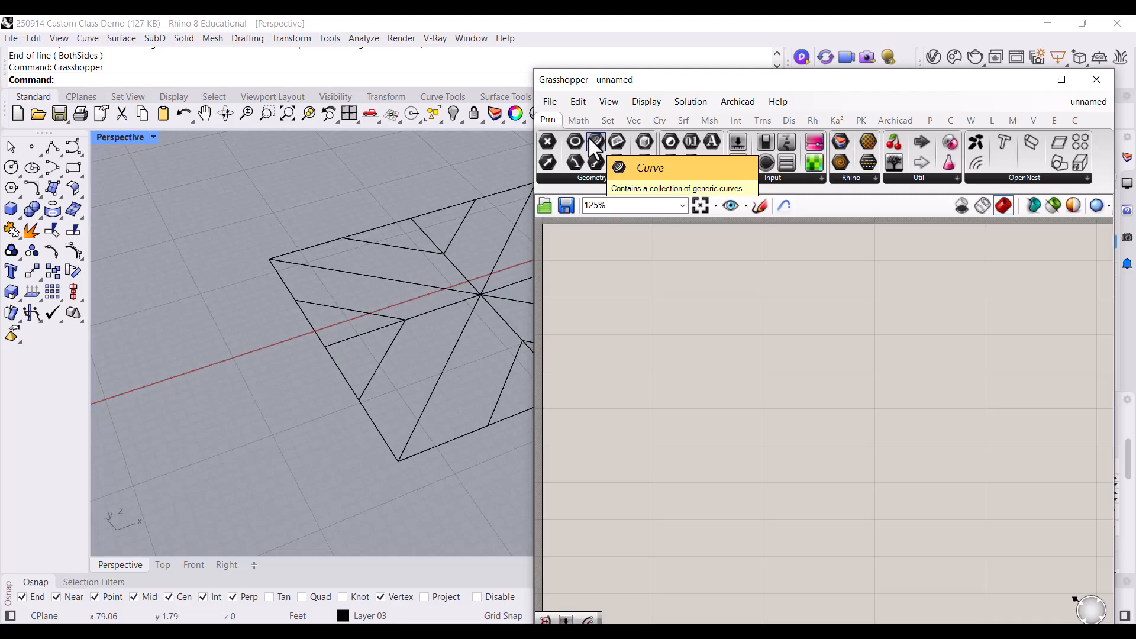
drag(594, 145, 737, 368)
scroll(745, 391, up, 4)
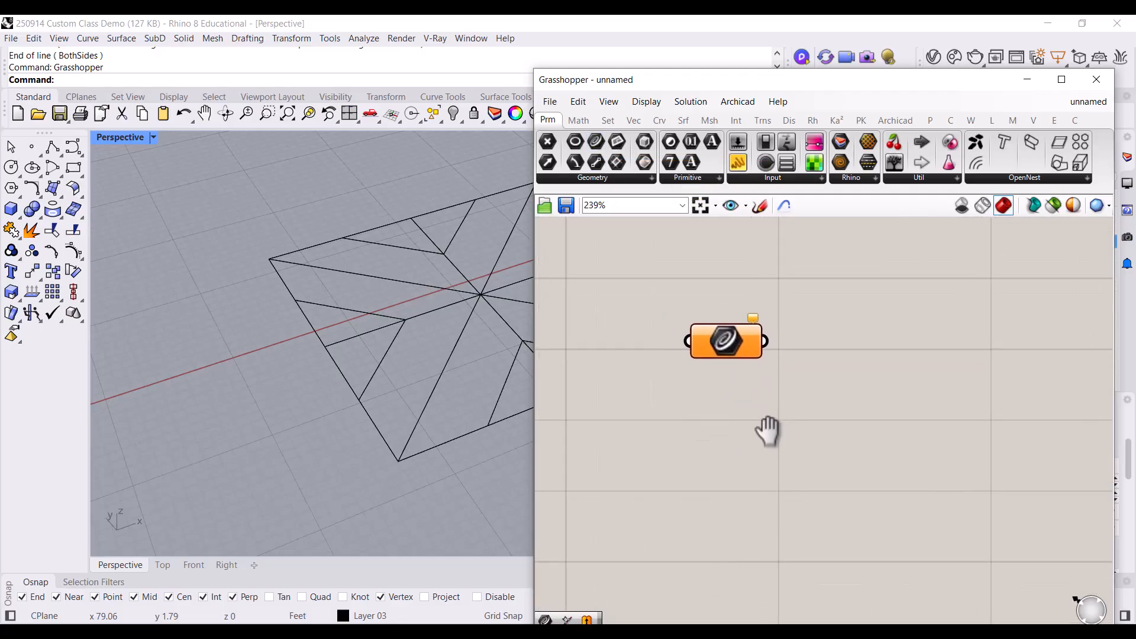
double_click(743, 464)
text(crv)
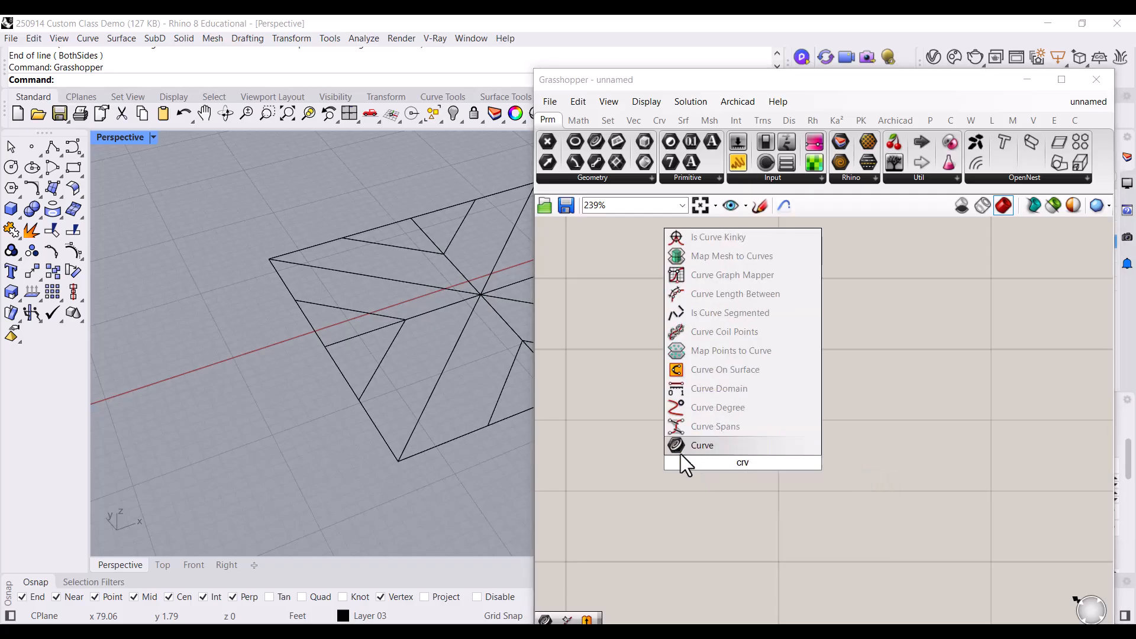
click(576, 473)
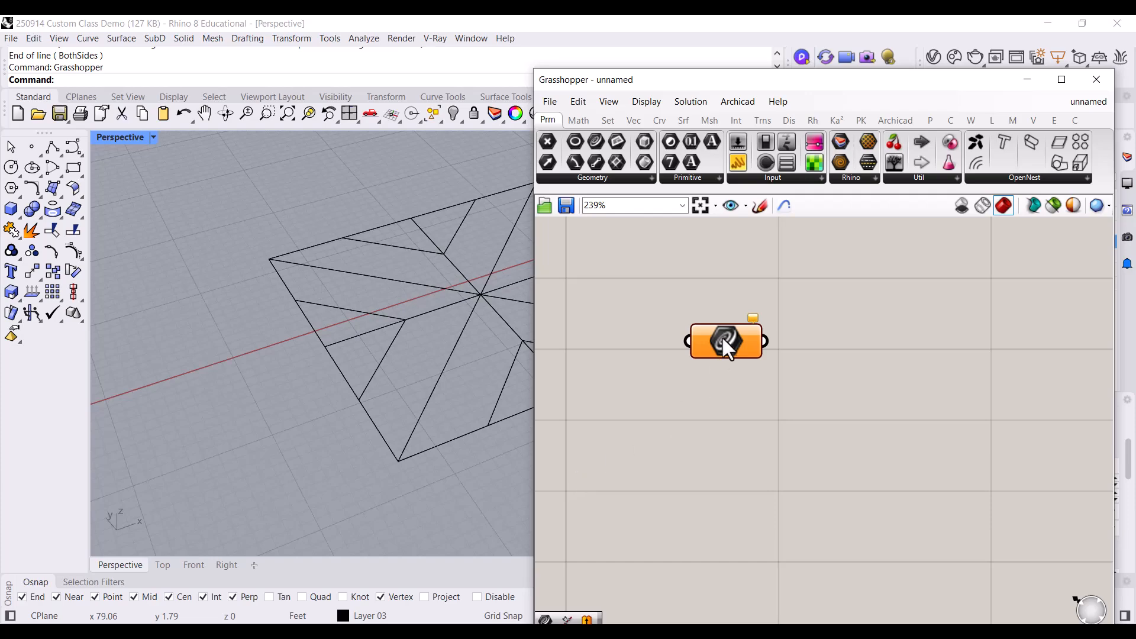
Narrow the Grasshopper window and reference all lines of the new crease pattern as multiple curves in the Curve parameter.
drag(738, 336, 771, 344)
right_drag(415, 404, 294, 402)
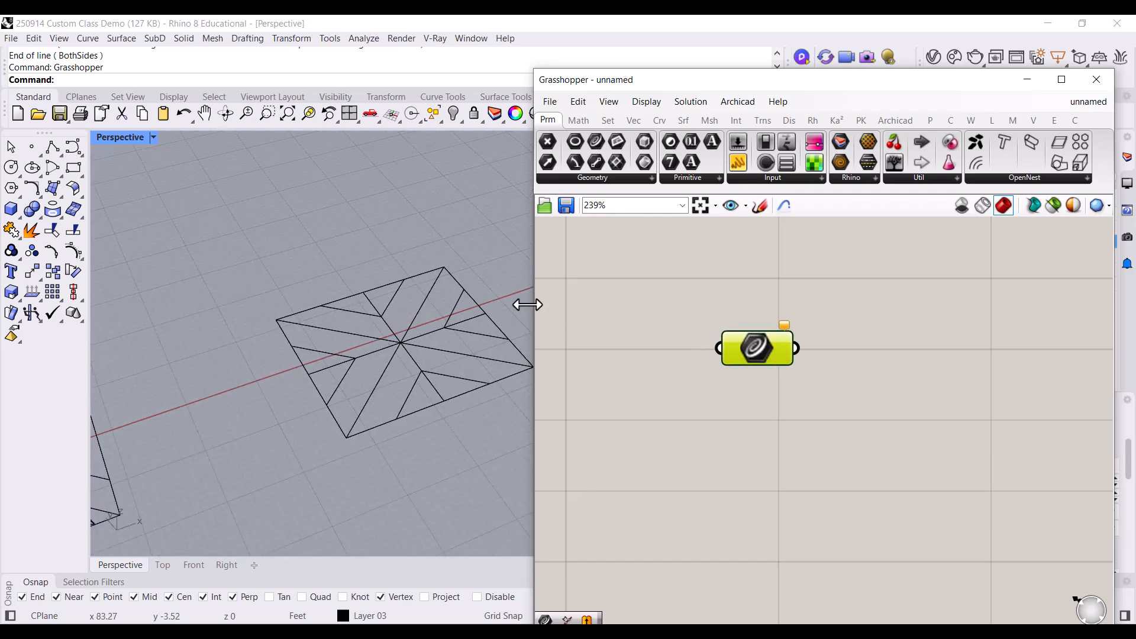
drag(534, 306, 574, 308)
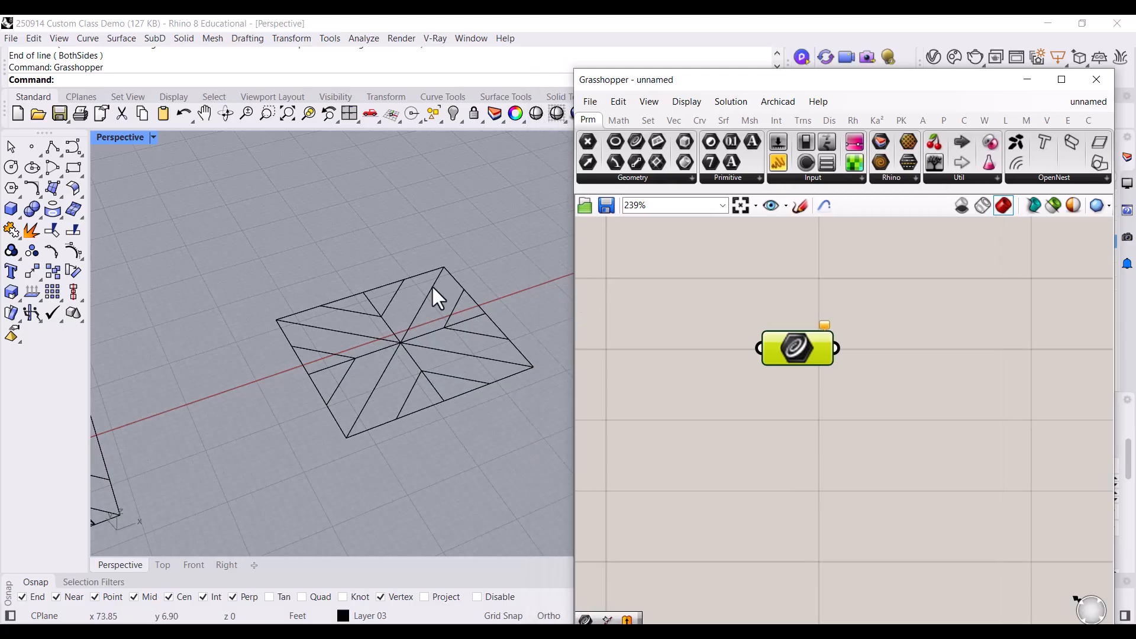
drag(804, 348, 756, 329)
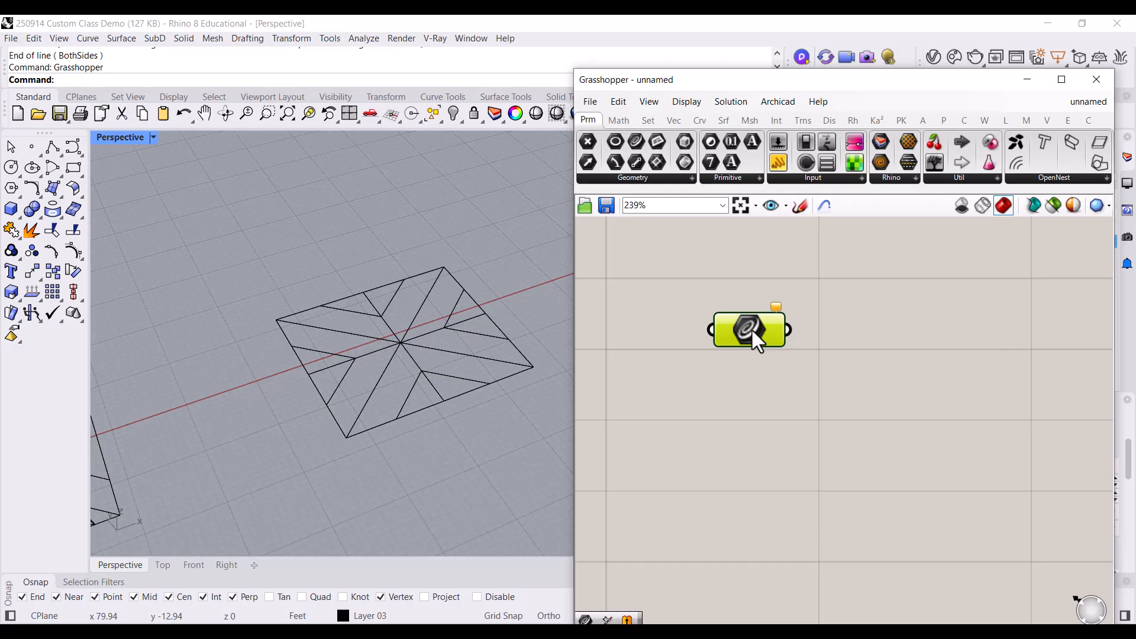
right_click(745, 332)
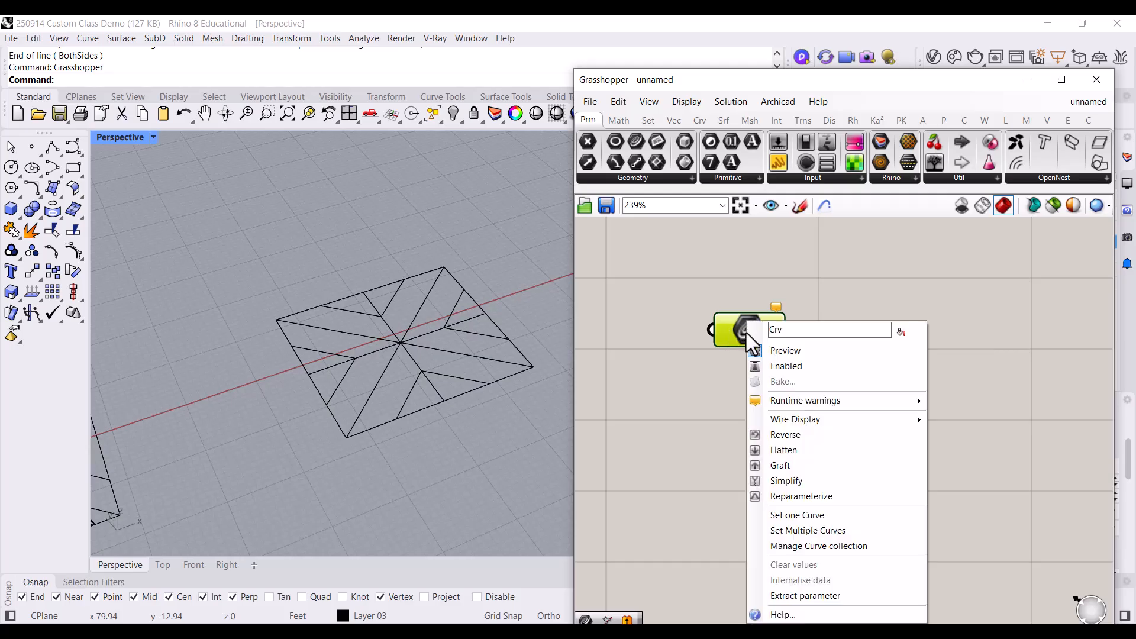
click(798, 531)
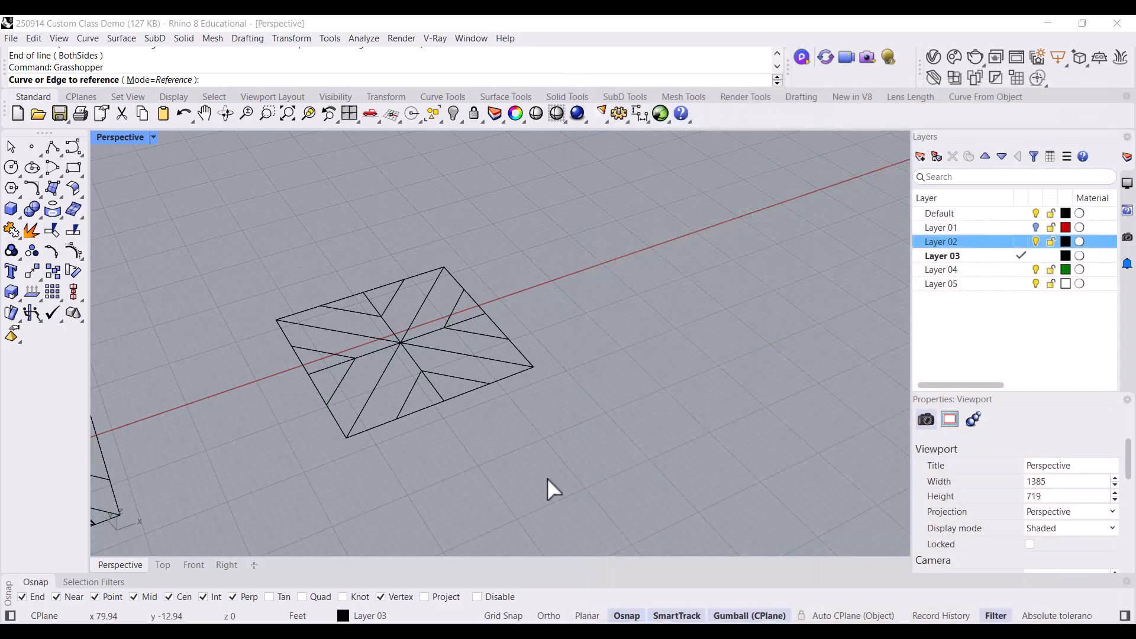
drag(580, 481, 247, 222)
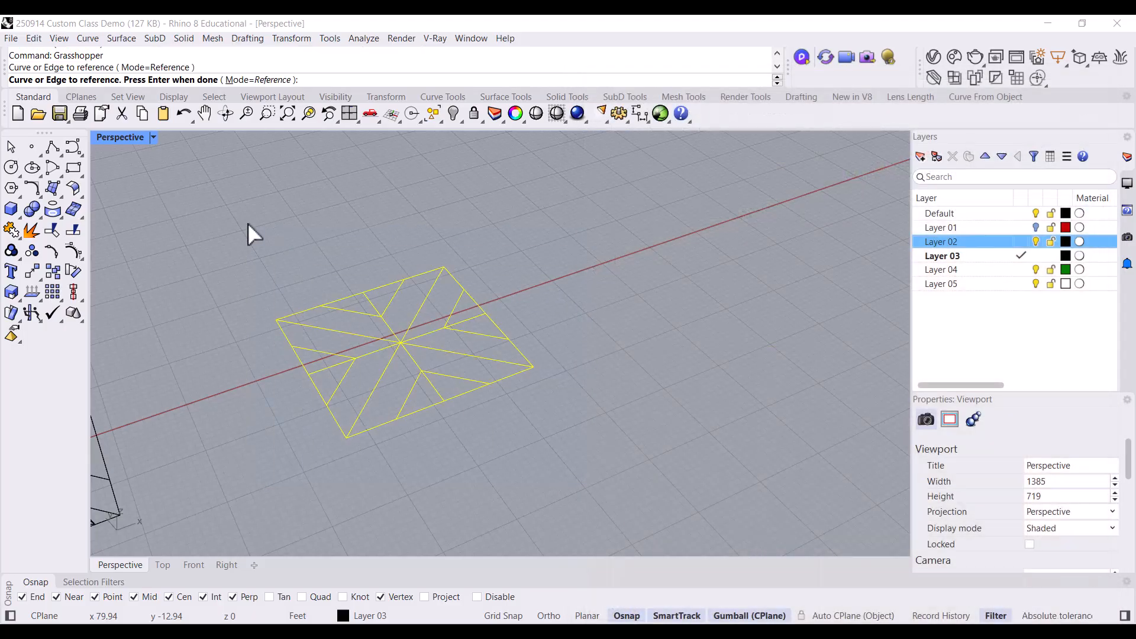
key(Return)
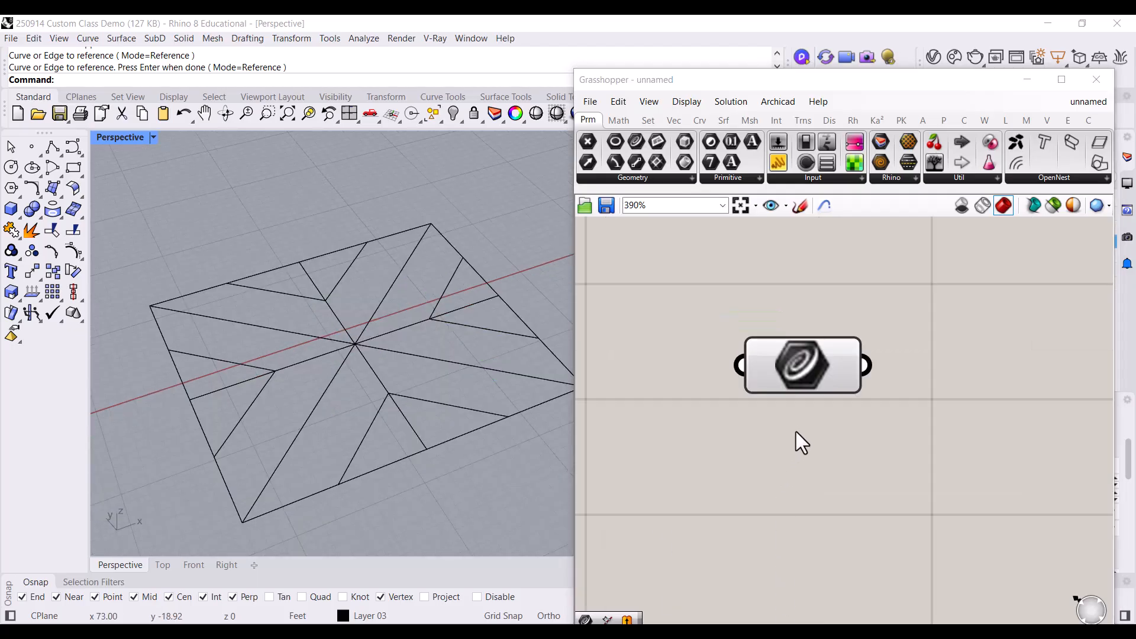
Examine the crease pattern from several angles in the Perspective view beside the Curve parameter.
right_drag(794, 434, 750, 427)
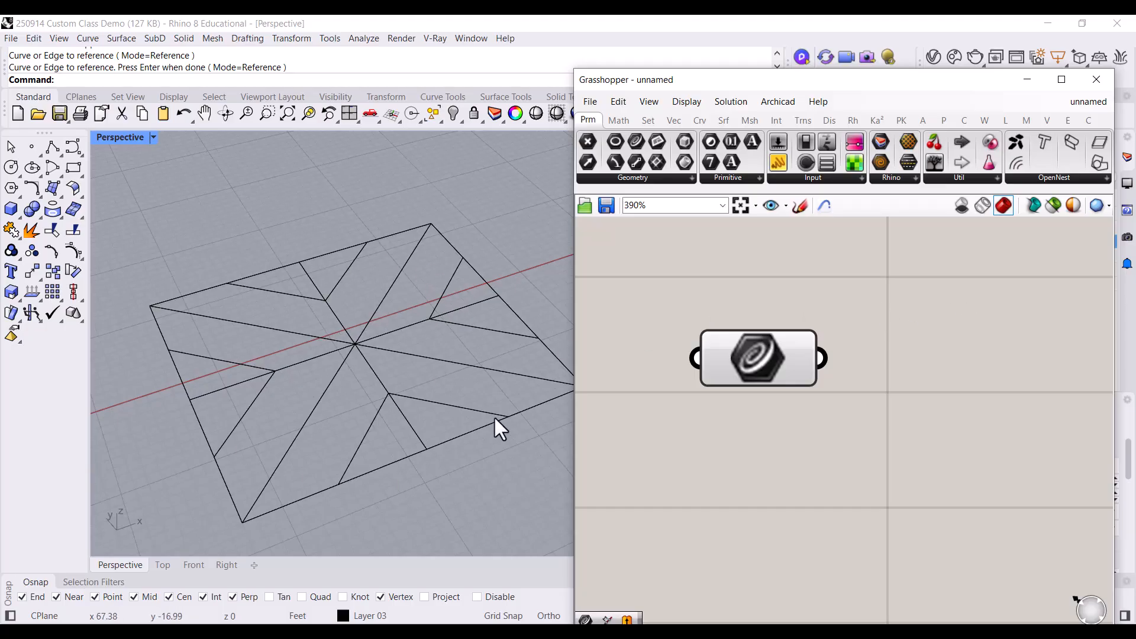
right_drag(469, 420, 417, 463)
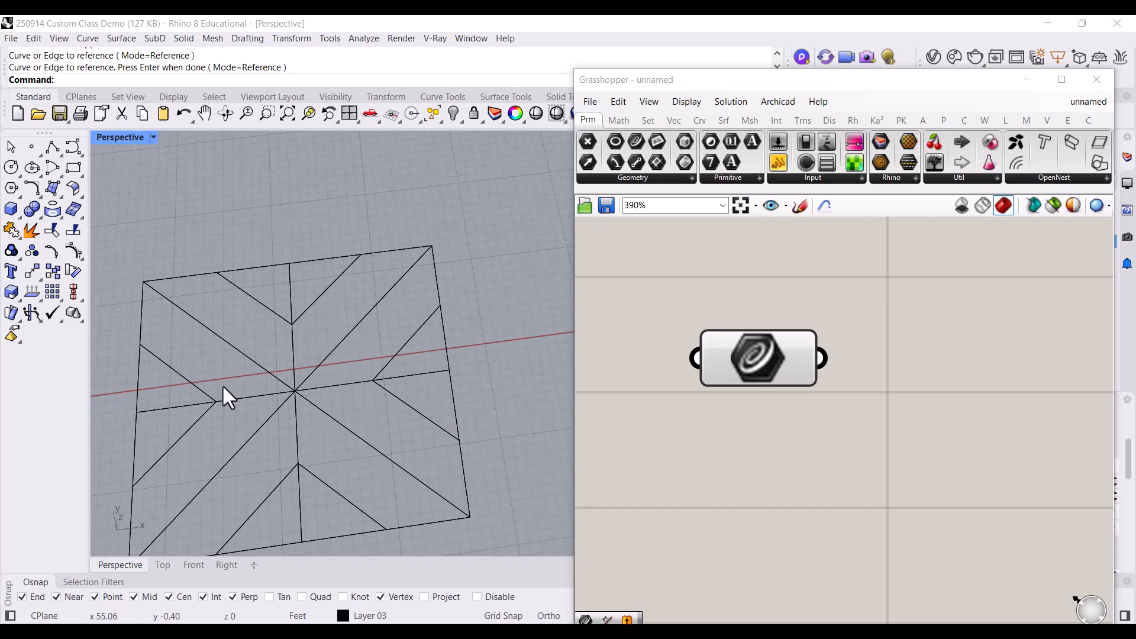
right_drag(278, 397, 321, 341)
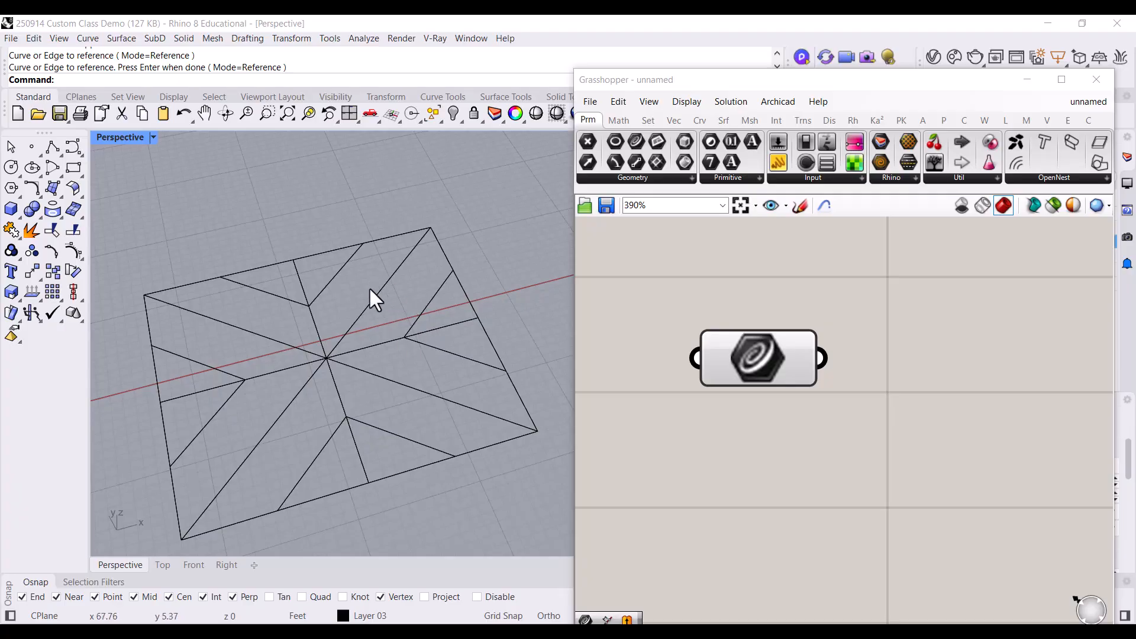
mouse_move(417, 392)
right_down()
mouse_move(389, 394)
mouse_move(398, 398)
right_up()
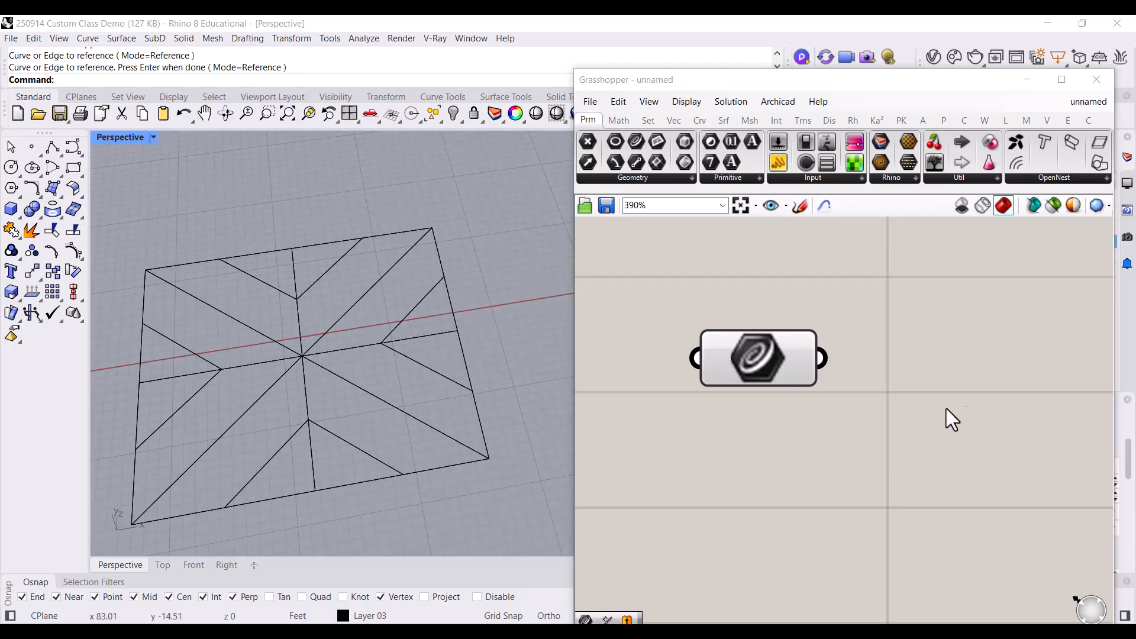
right_drag(935, 422, 906, 411)
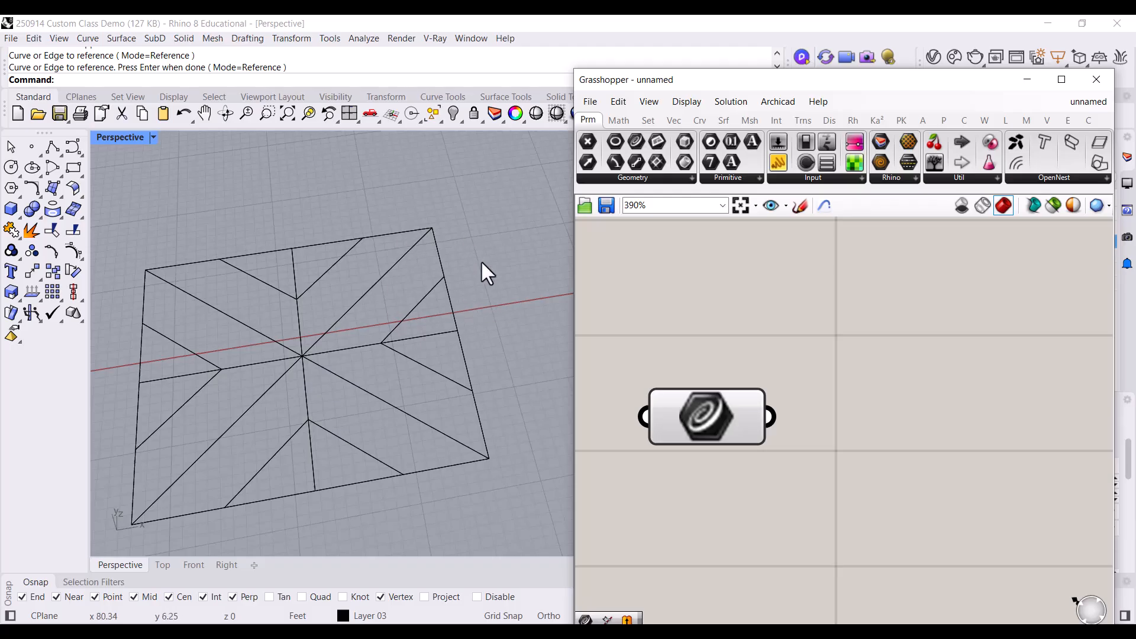
right_drag(491, 304, 479, 315)
scroll(479, 315, down, 2)
scroll(350, 329, up, 2)
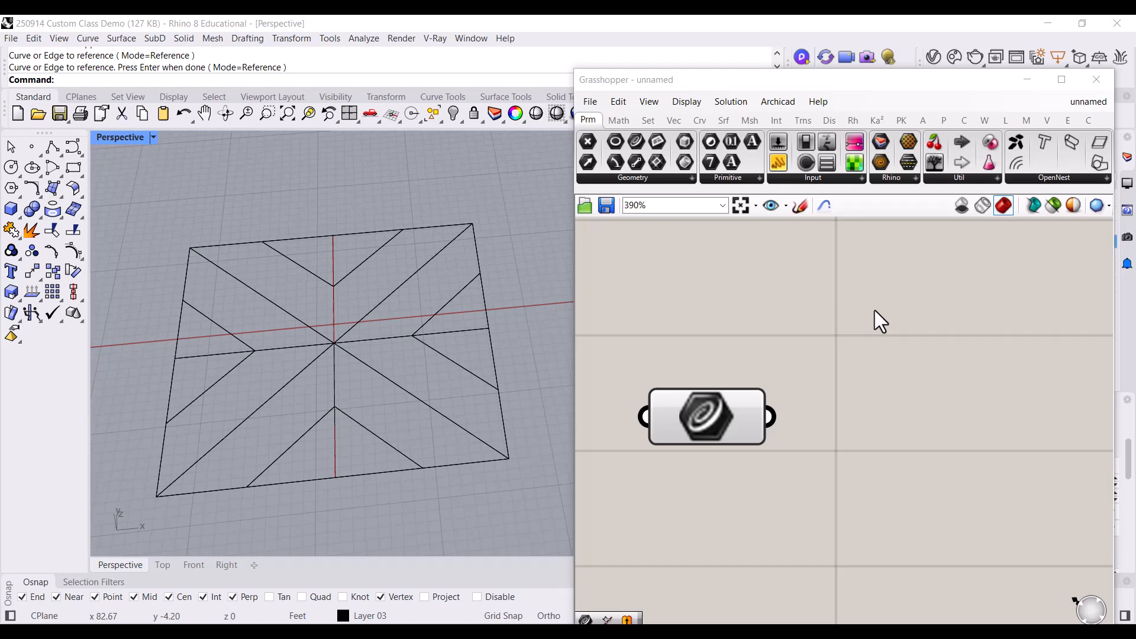
Add a Bounding Box component to the canvas and position it above and to the right of the Curve parameter.
click(781, 263)
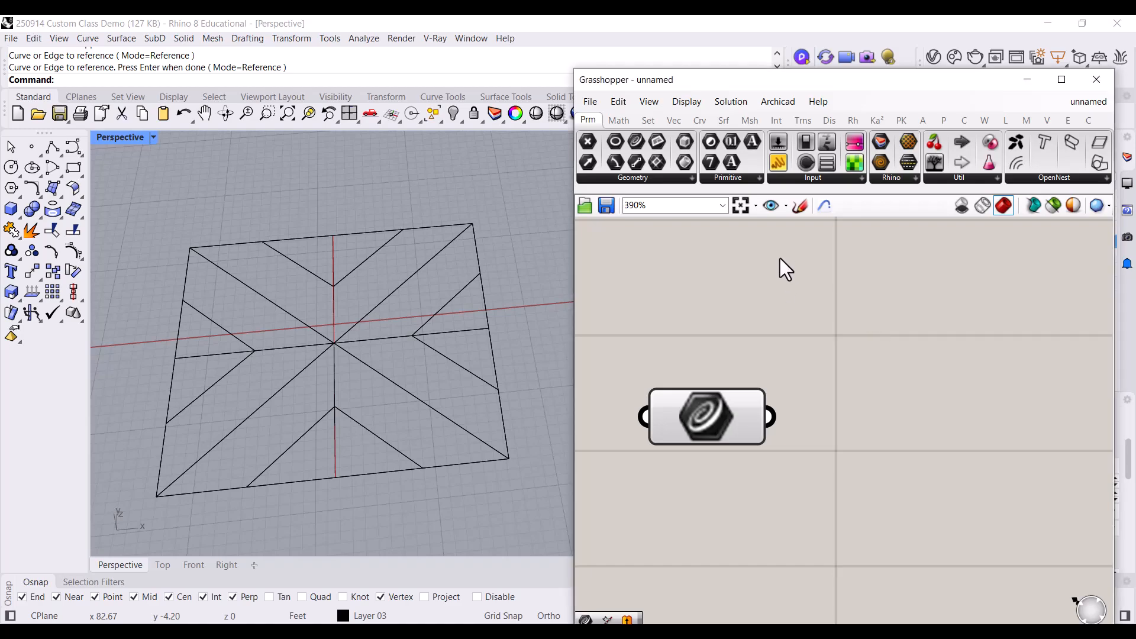
double_click(875, 315)
text(b)
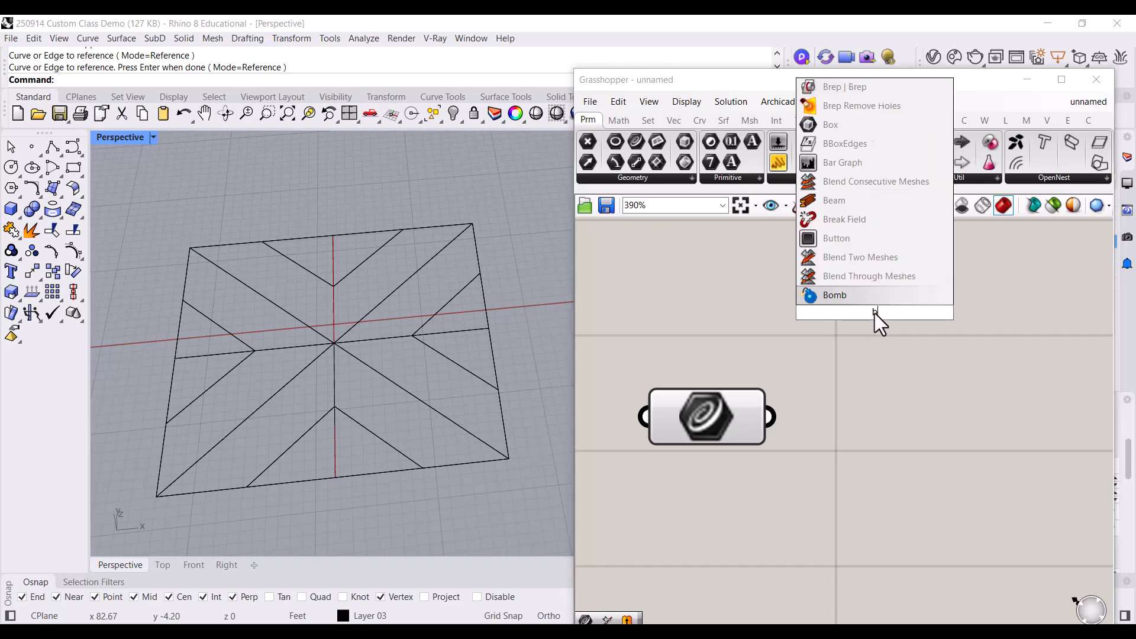
text(oundin)
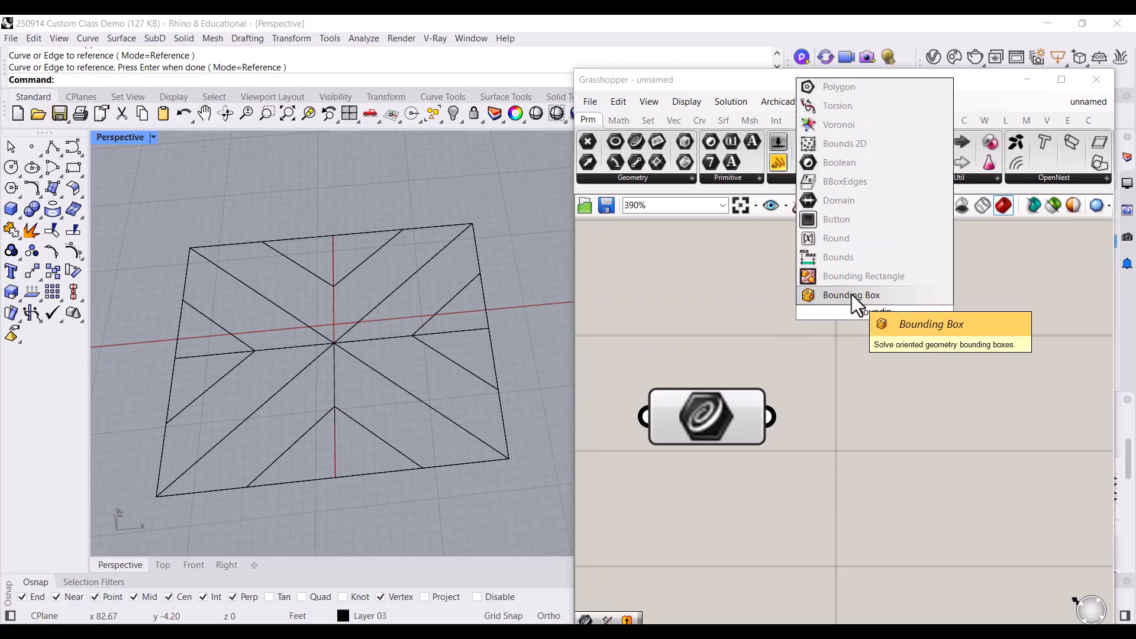
click(871, 300)
right_drag(989, 381, 817, 397)
drag(740, 387, 843, 343)
scroll(922, 358, down, 1)
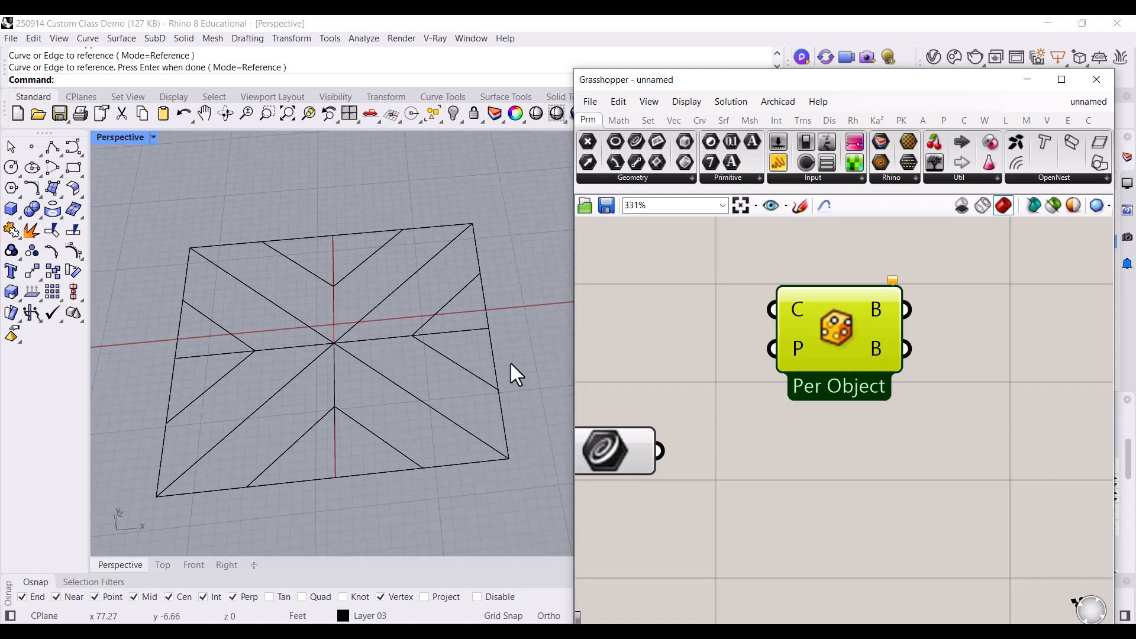
Switch the Bounding Box component from per-object boxes to Union Box.
mouse_move(836, 386)
scroll(851, 397, up, 2)
right_click(845, 392)
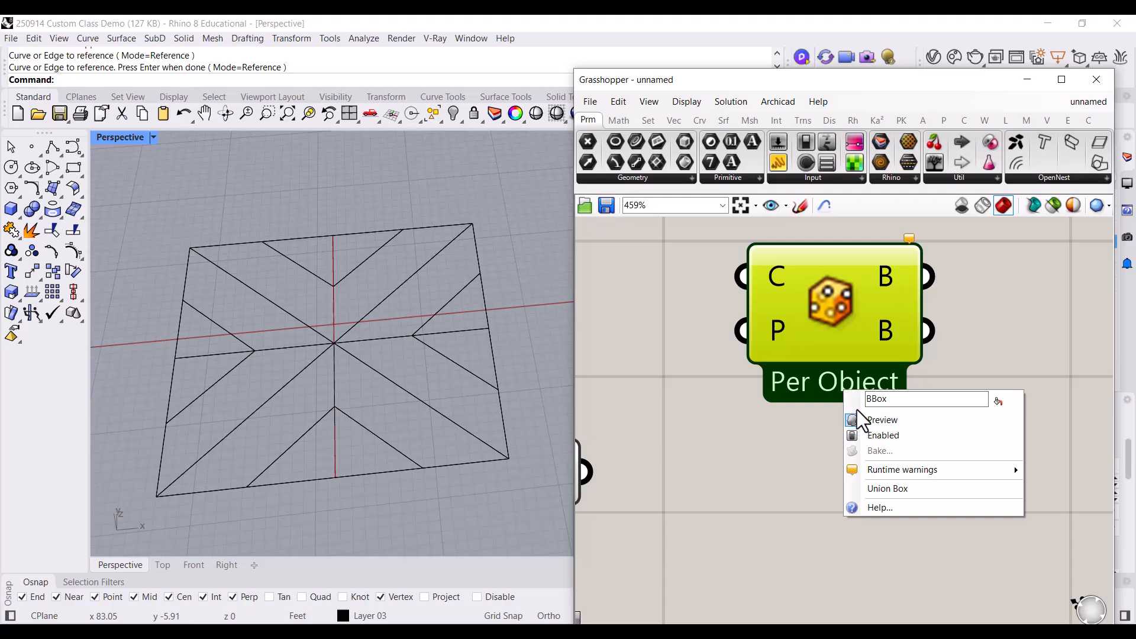
click(903, 489)
click(843, 439)
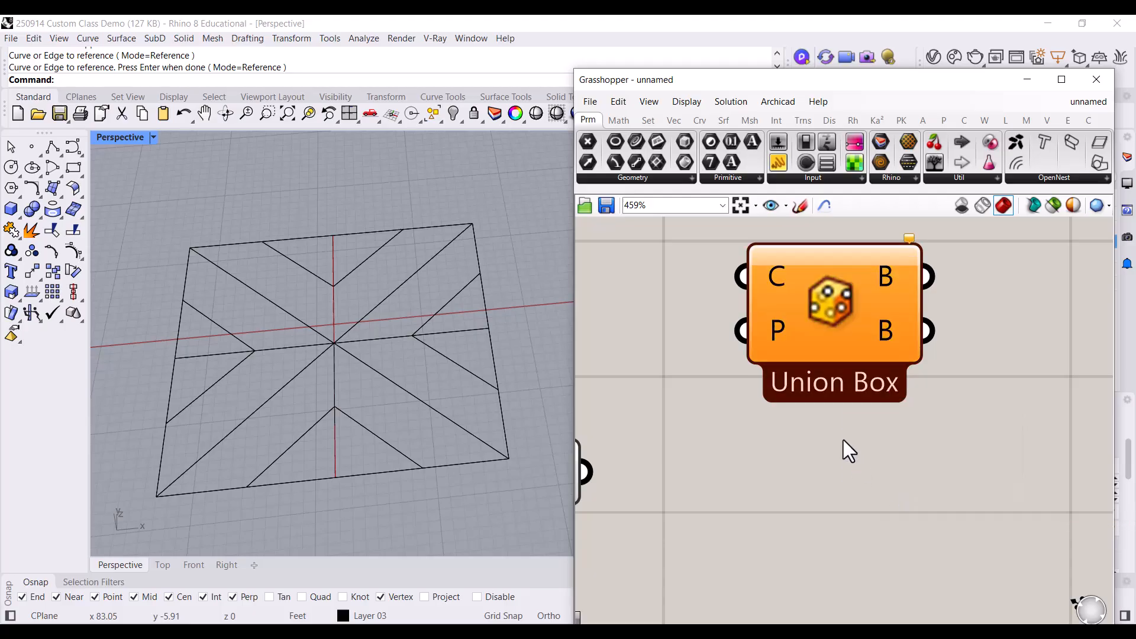
Move the Bounding Box component slightly and connect the Curve parameter's output to its Content (C) input.
scroll(984, 364, down, 3)
drag(891, 347, 904, 334)
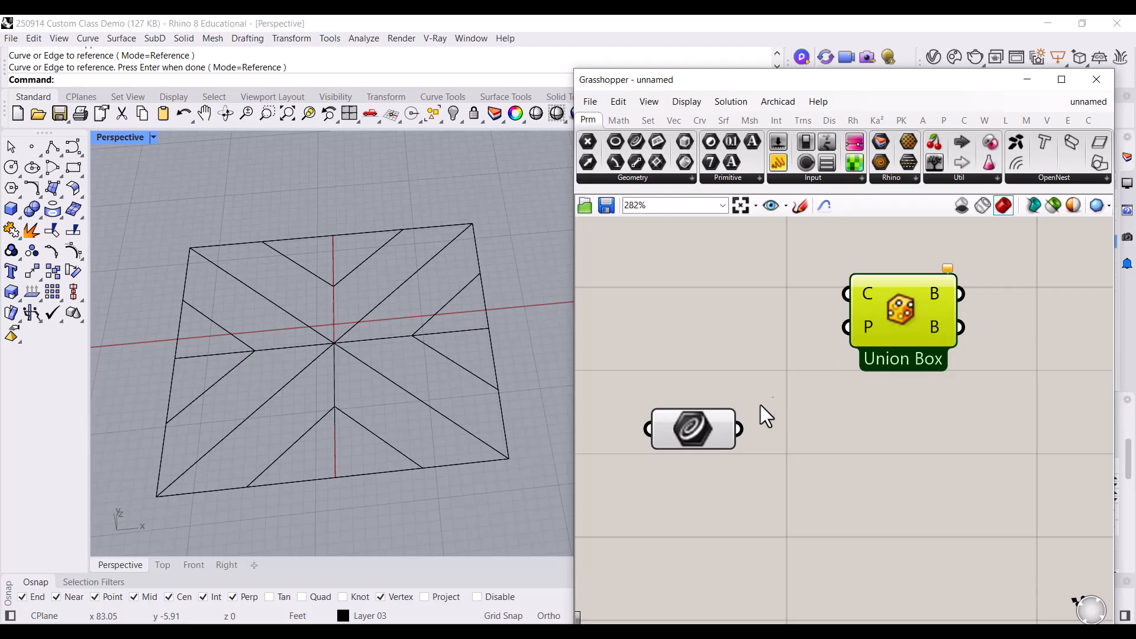
drag(739, 428, 845, 294)
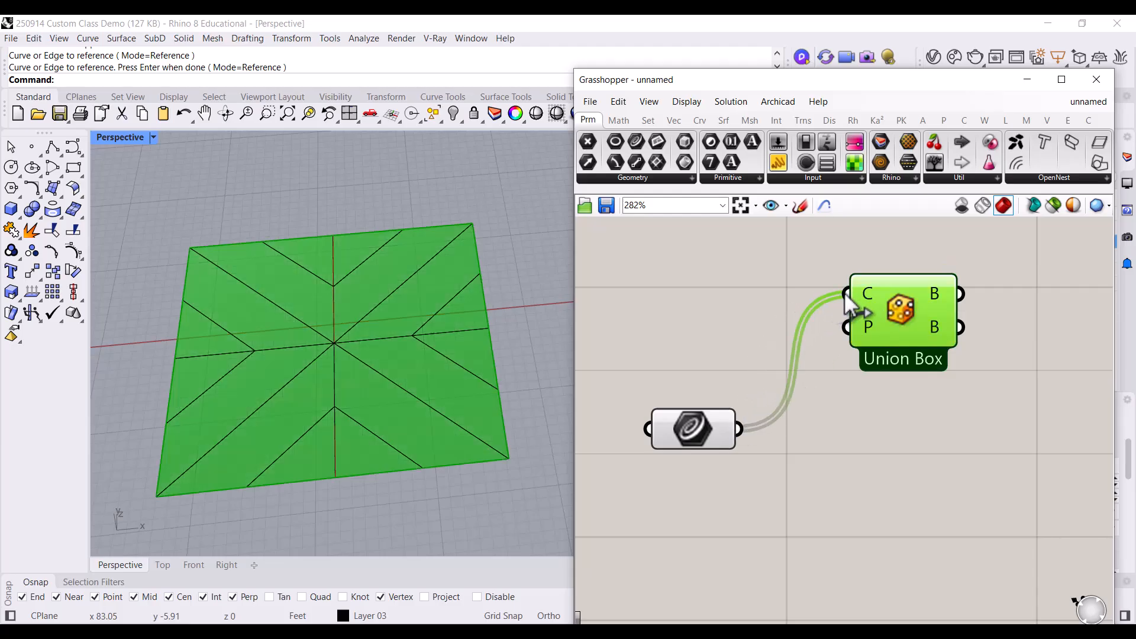
click(777, 294)
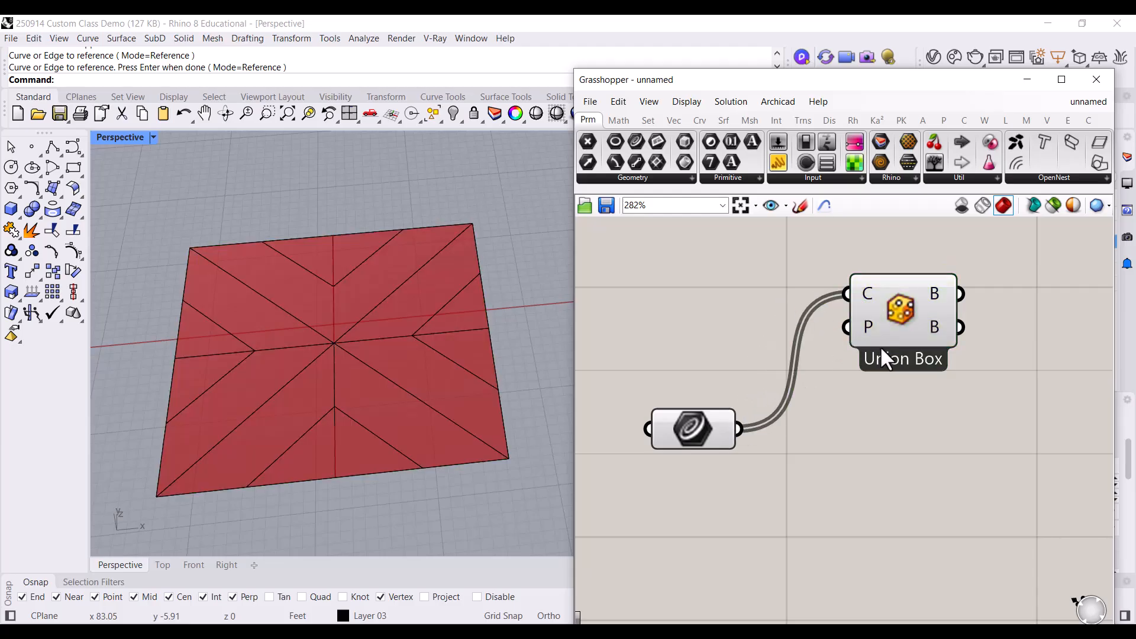
Adjust the spacing between the Bounding Box component and the Curve parameter on the canvas.
right_drag(987, 322, 900, 332)
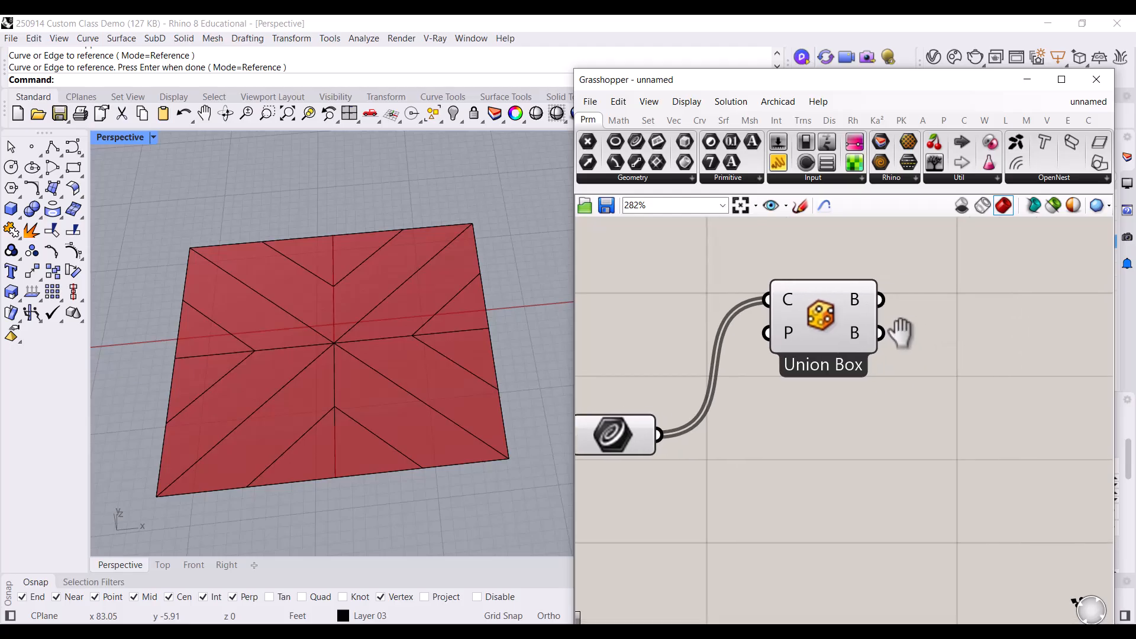
drag(837, 317, 855, 322)
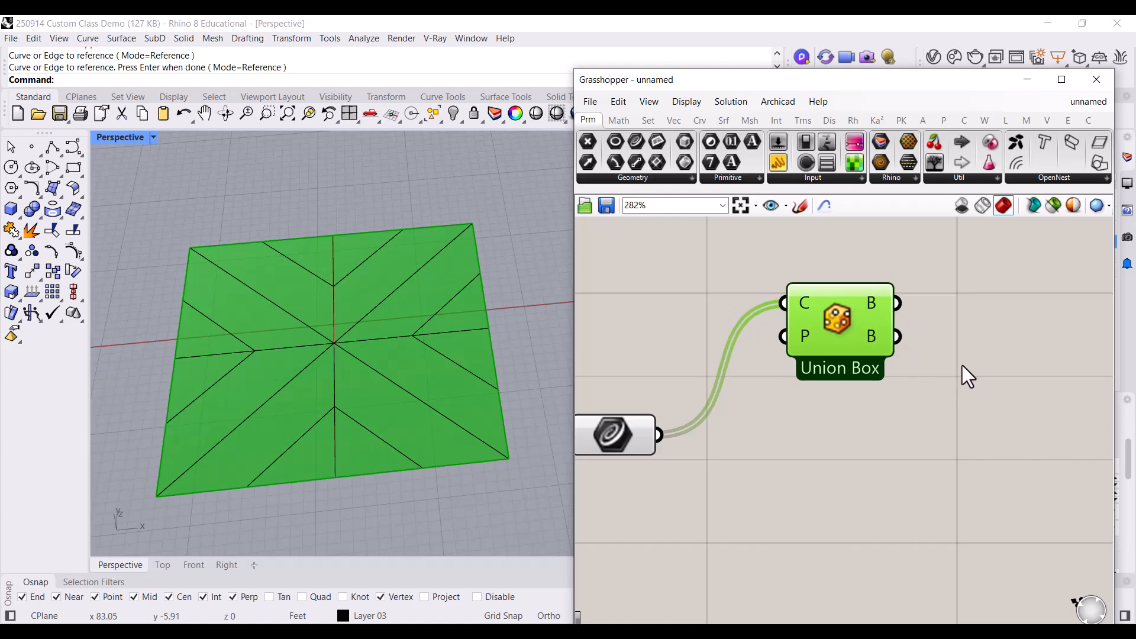
scroll(768, 391, down, 2)
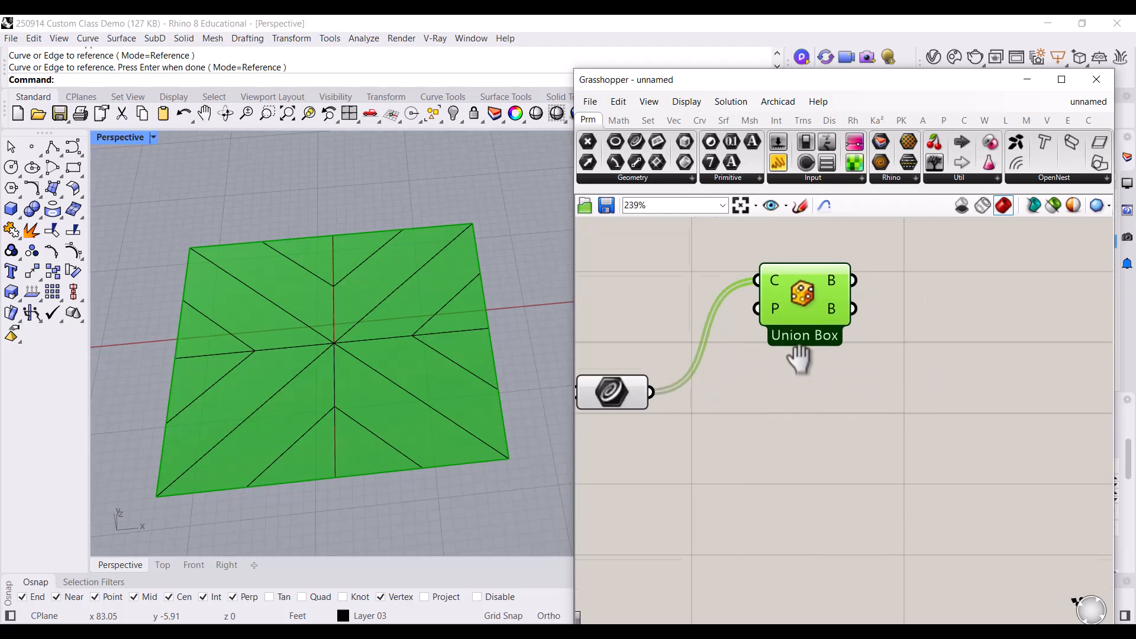
drag(837, 286, 814, 294)
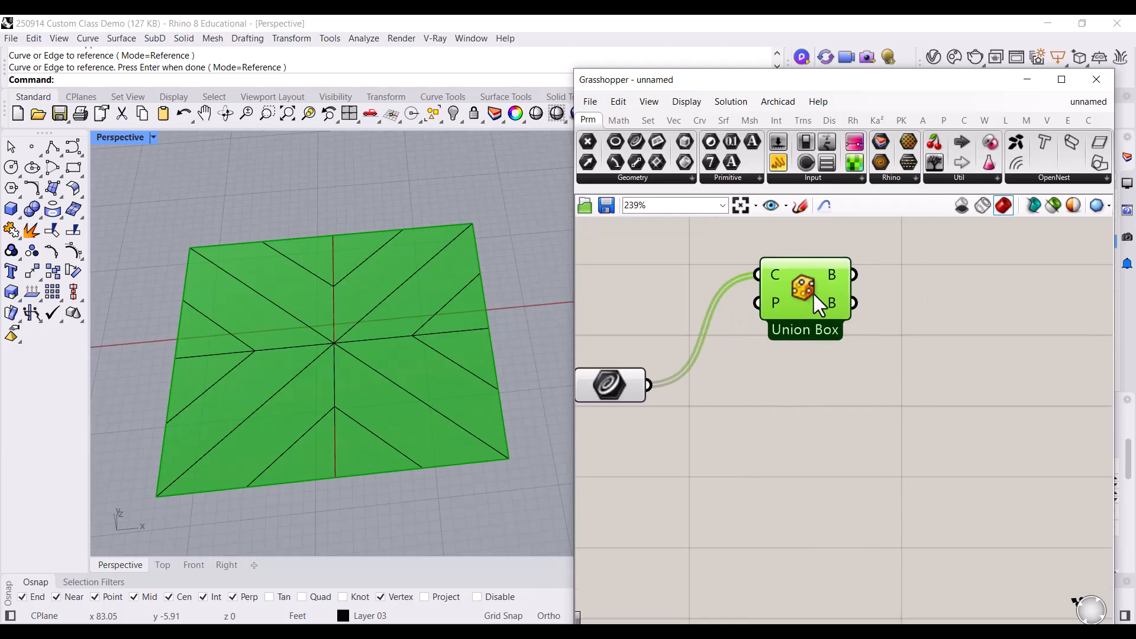
mouse_move(613, 387)
mouse_down()
mouse_move(630, 368)
mouse_move(624, 391)
mouse_up()
click(720, 379)
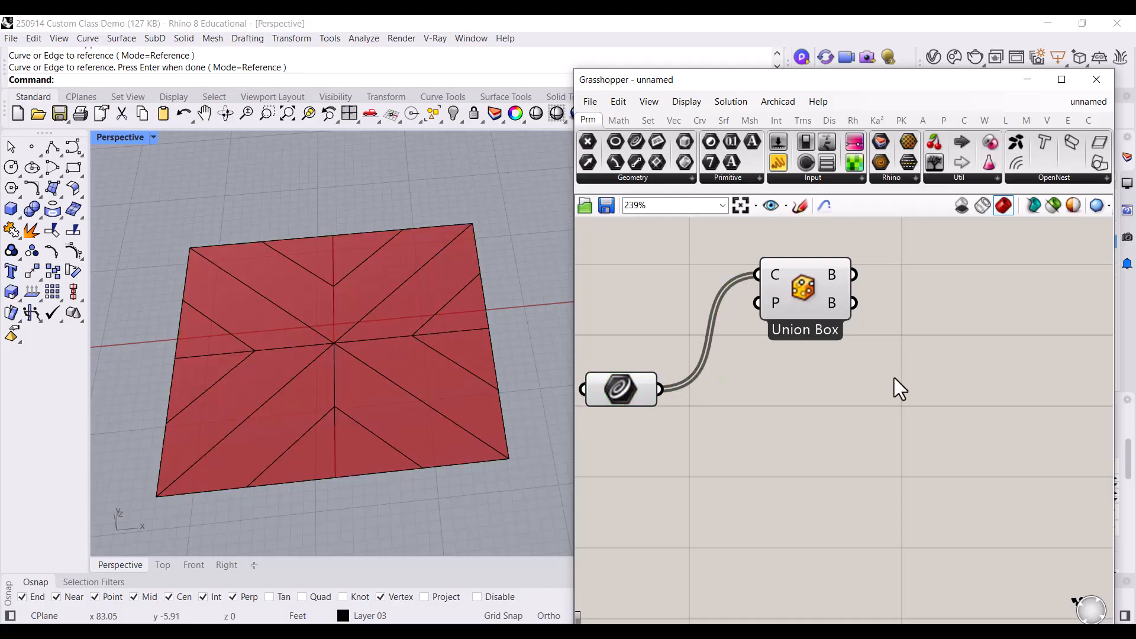
Add a Surface Split component and place it below and to the right of the Bounding Box component.
double_click(900, 385)
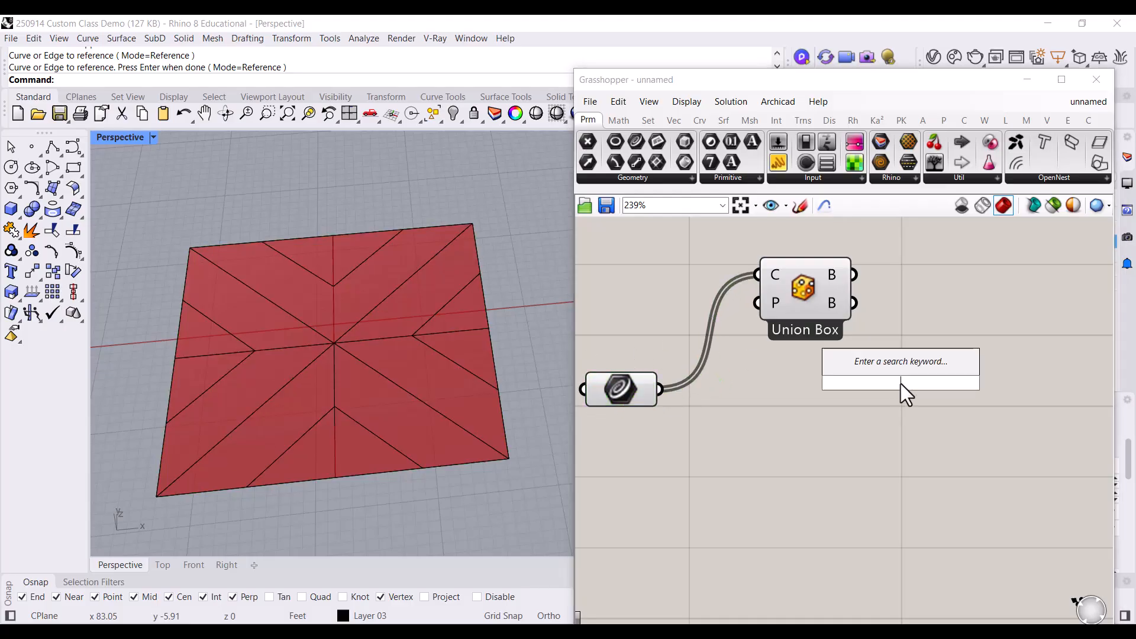
text(spl)
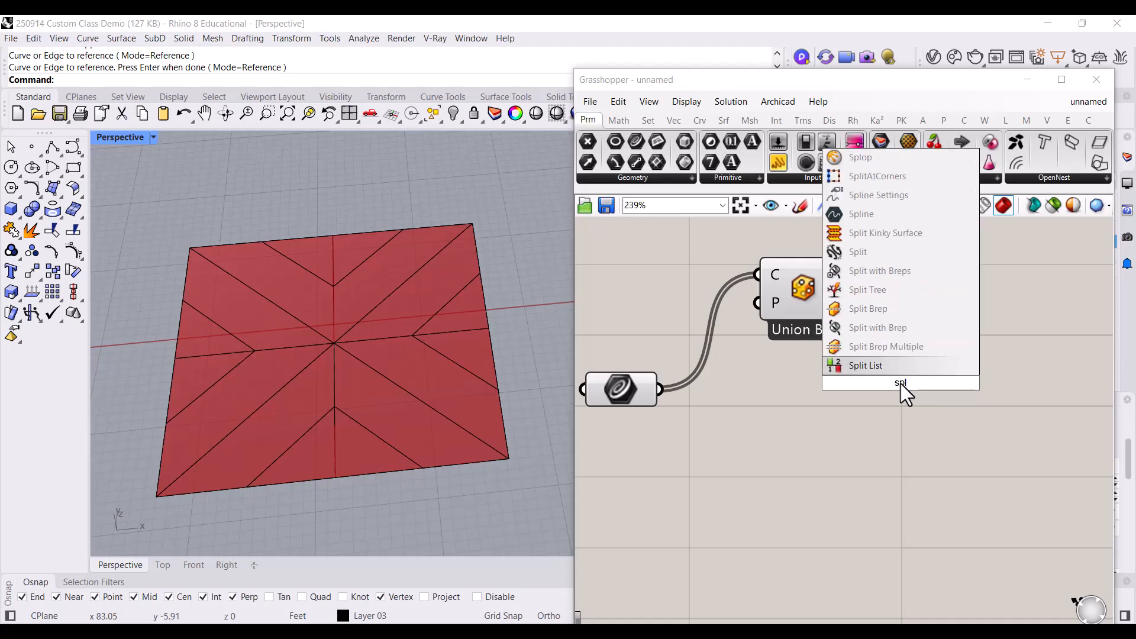
text(it srf)
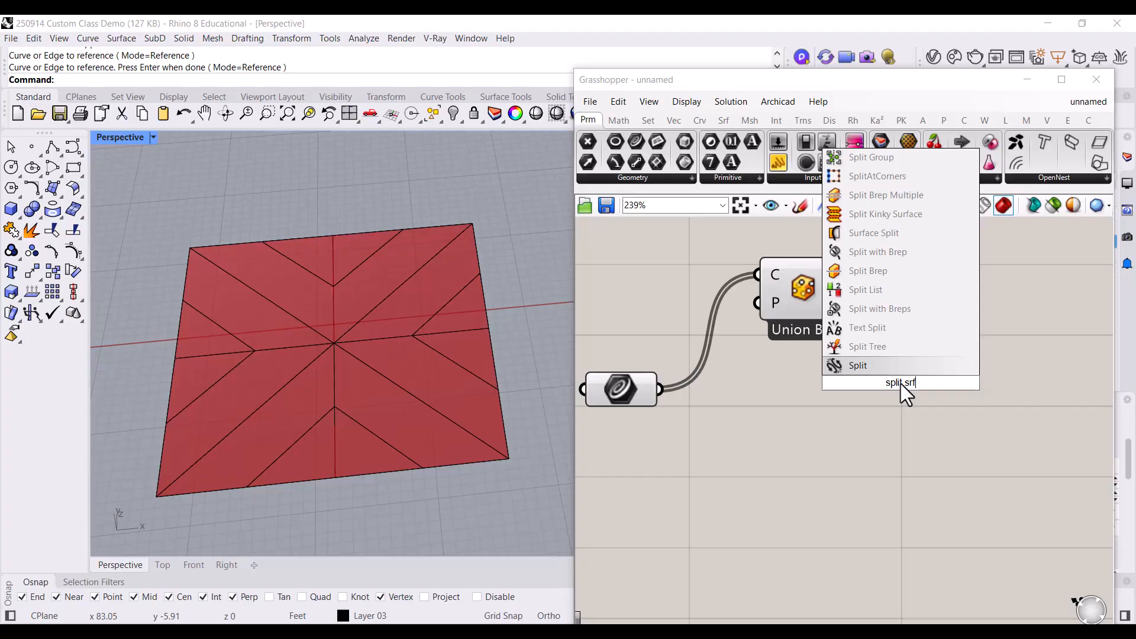
click(896, 235)
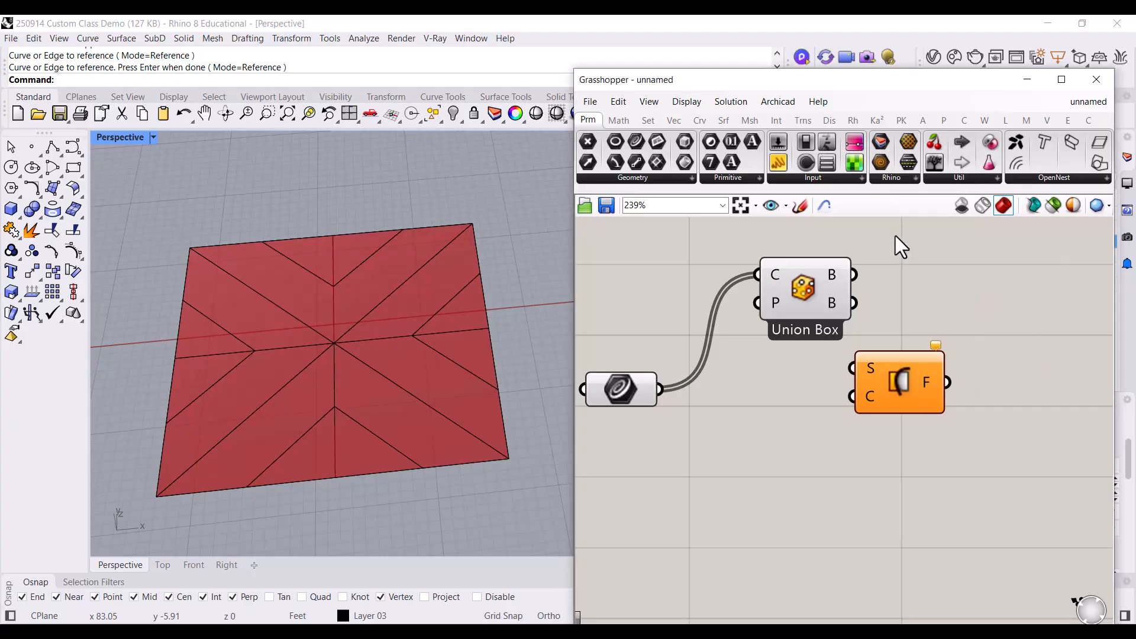
drag(875, 374, 930, 399)
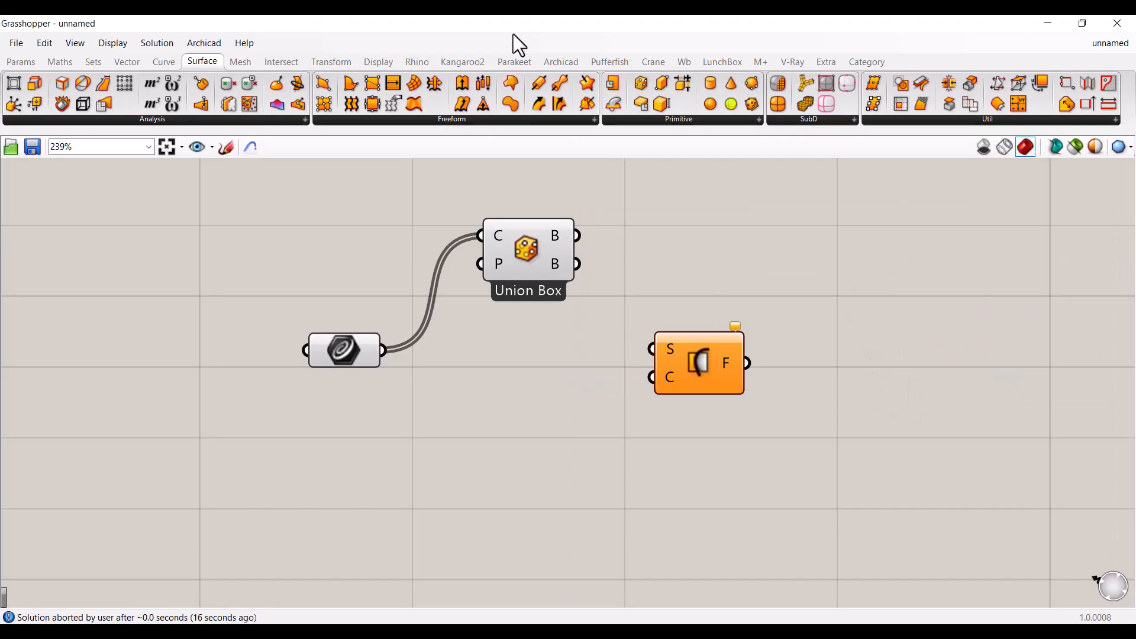
Connect the Bounding Box's Box (B) output to the Surface (S) input of Surface Split and reposition the Surface Split component.
mouse_move(560, 245)
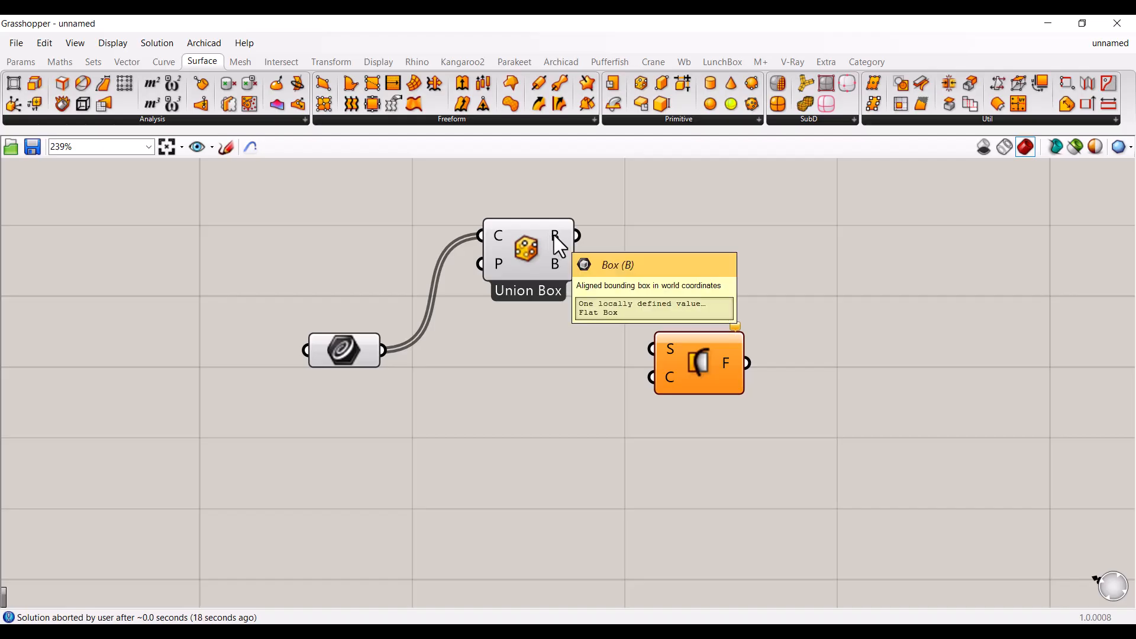
scroll(559, 245, up, 2)
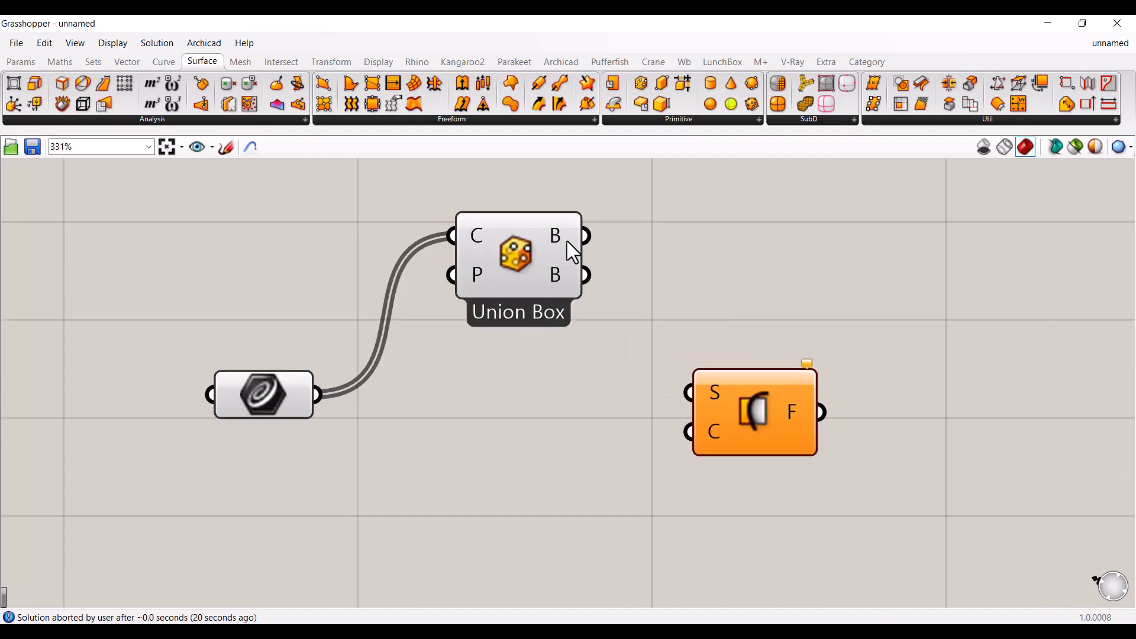
drag(581, 237, 698, 392)
drag(759, 432, 789, 404)
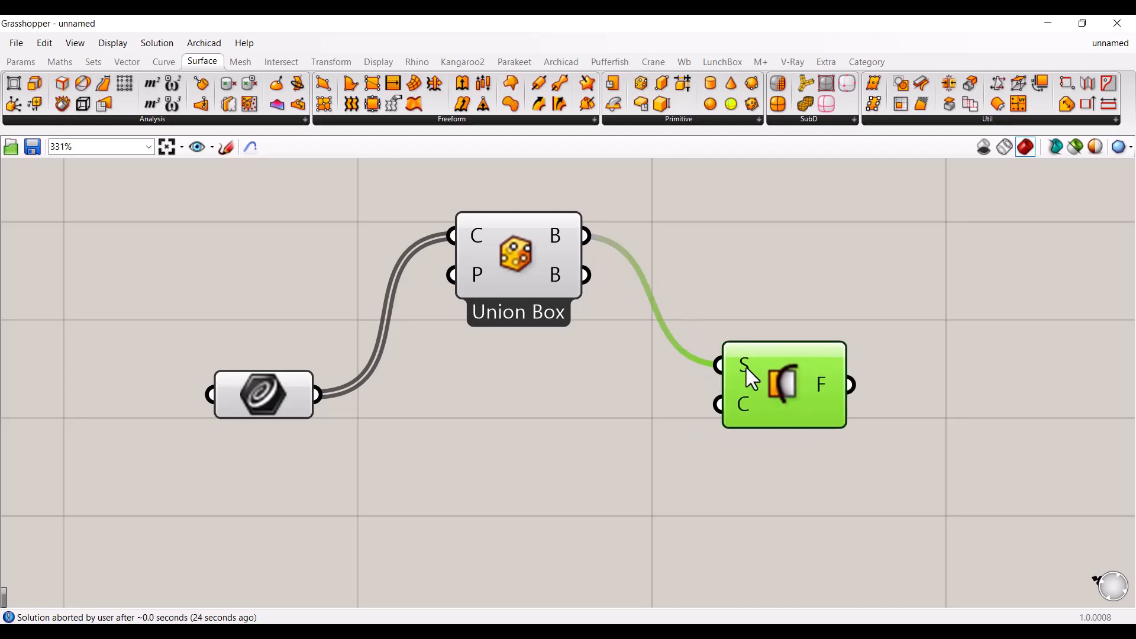
Connect the Curve parameter's output to the C input of Surface Split and move Surface Split slightly lower.
mouse_move(751, 378)
scroll(500, 307, up, 1)
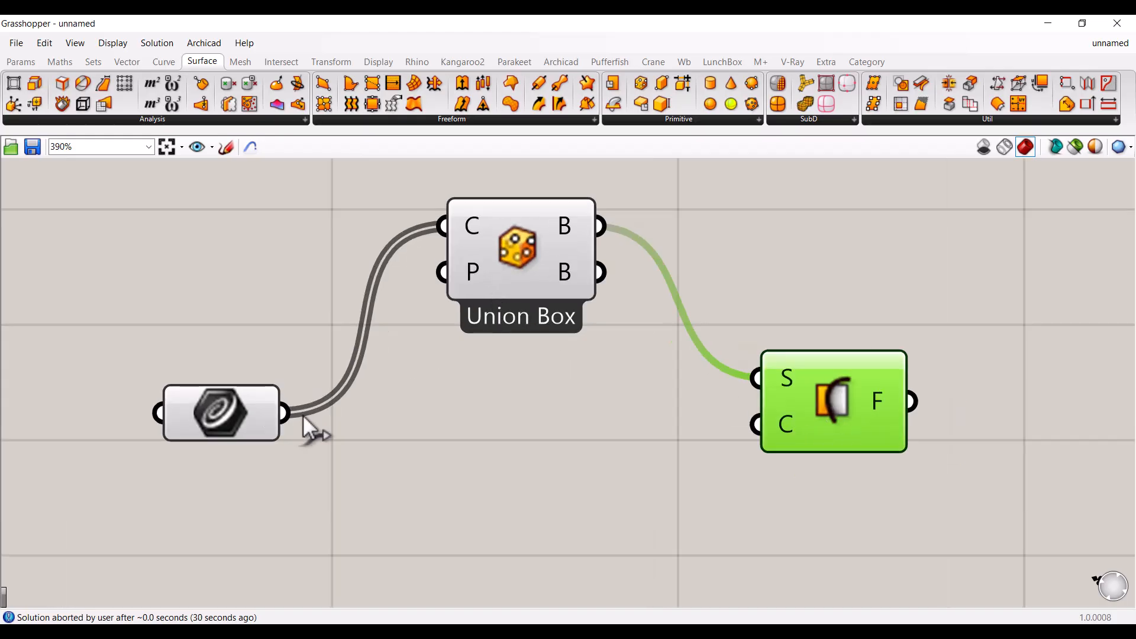
drag(285, 413, 468, 415)
drag(727, 452, 748, 448)
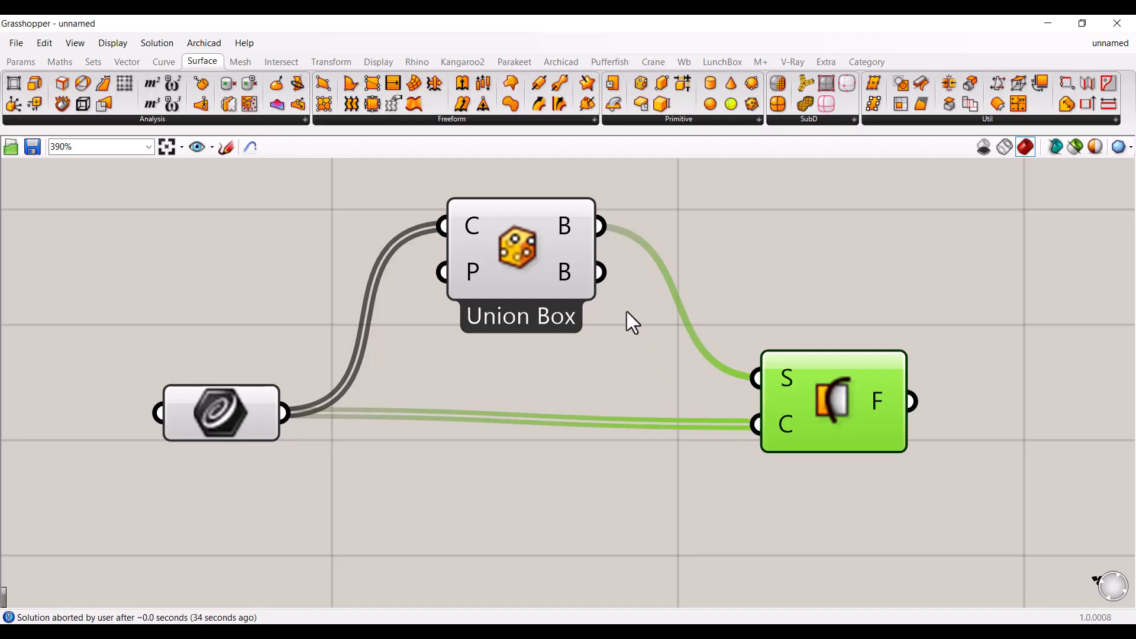
drag(831, 427, 824, 457)
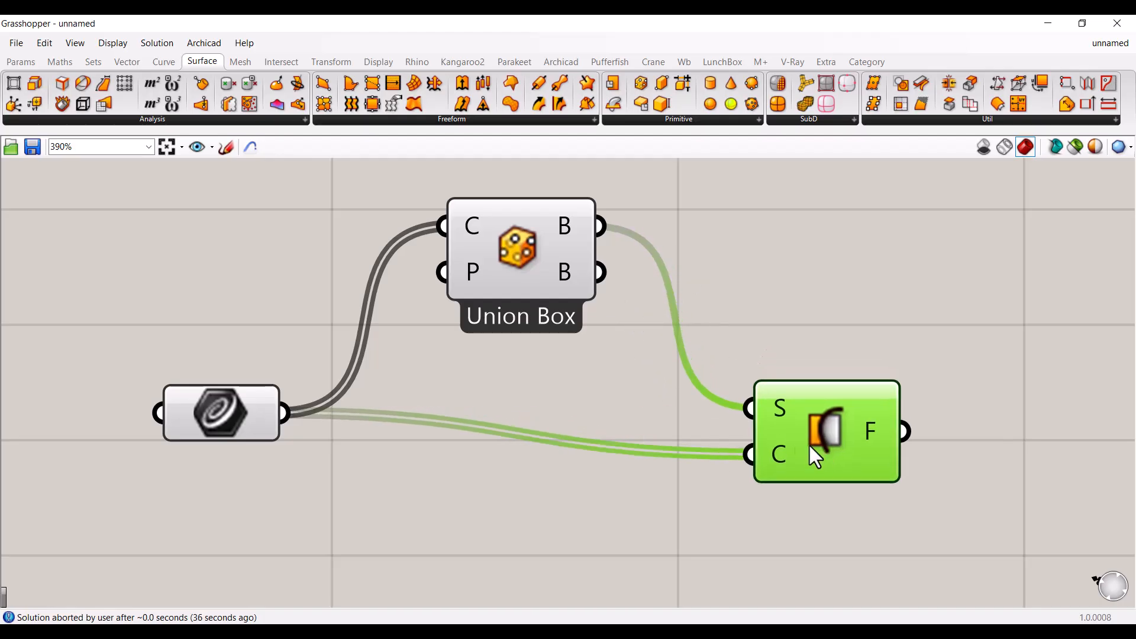
click(644, 397)
Restore the Grasshopper window to a smaller size beside the Rhino viewport and nudge the Surface Split component upward.
drag(580, 22, 799, 51)
scroll(640, 351, down, 3)
right_drag(880, 418, 769, 414)
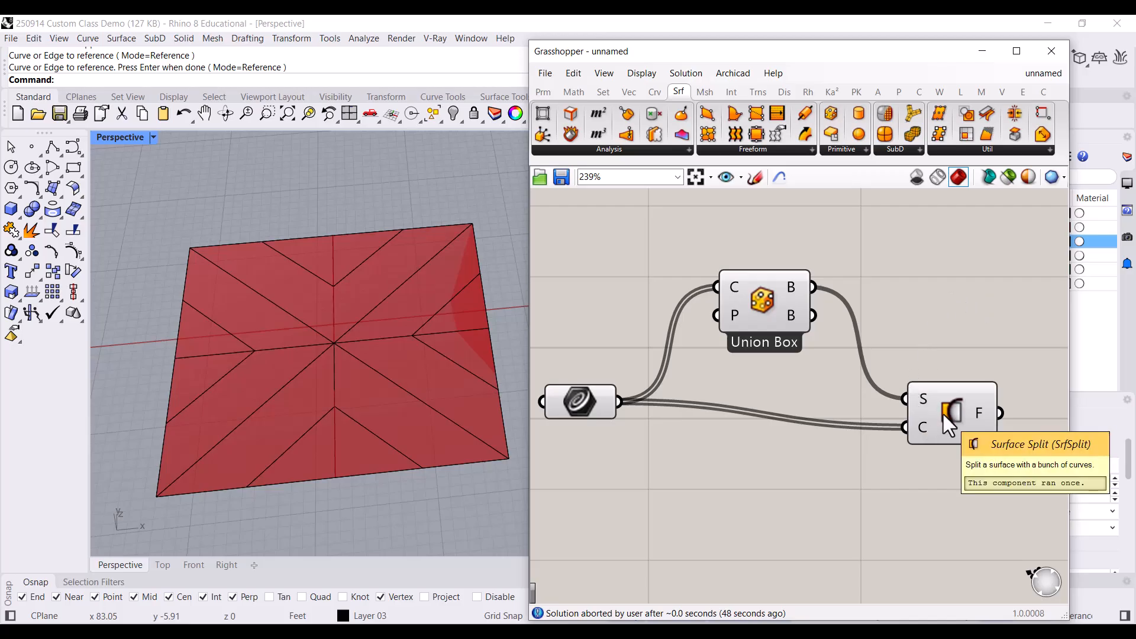
mouse_move(946, 406)
mouse_down()
mouse_move(941, 393)
mouse_move(953, 403)
mouse_up()
Bake the Surface Split result into Rhino and select several of the baked faces one by one to inspect them.
middle_click(917, 489)
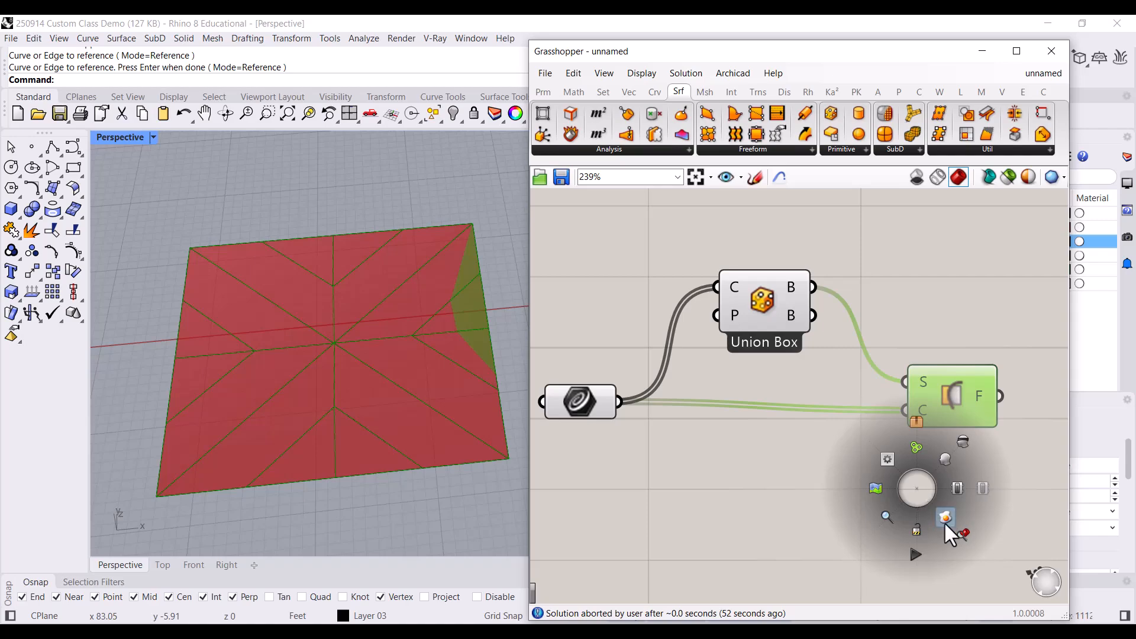
click(943, 520)
click(419, 406)
click(388, 357)
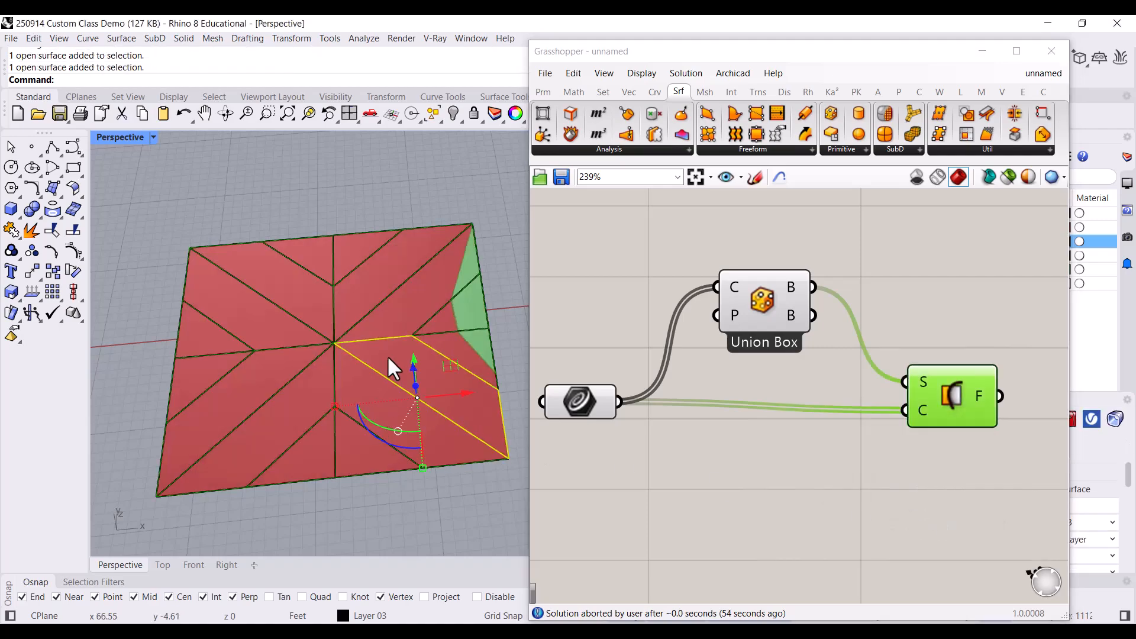
scroll(448, 339, up, 8)
click(474, 366)
scroll(475, 365, down, 6)
click(474, 319)
click(429, 276)
click(368, 253)
click(335, 233)
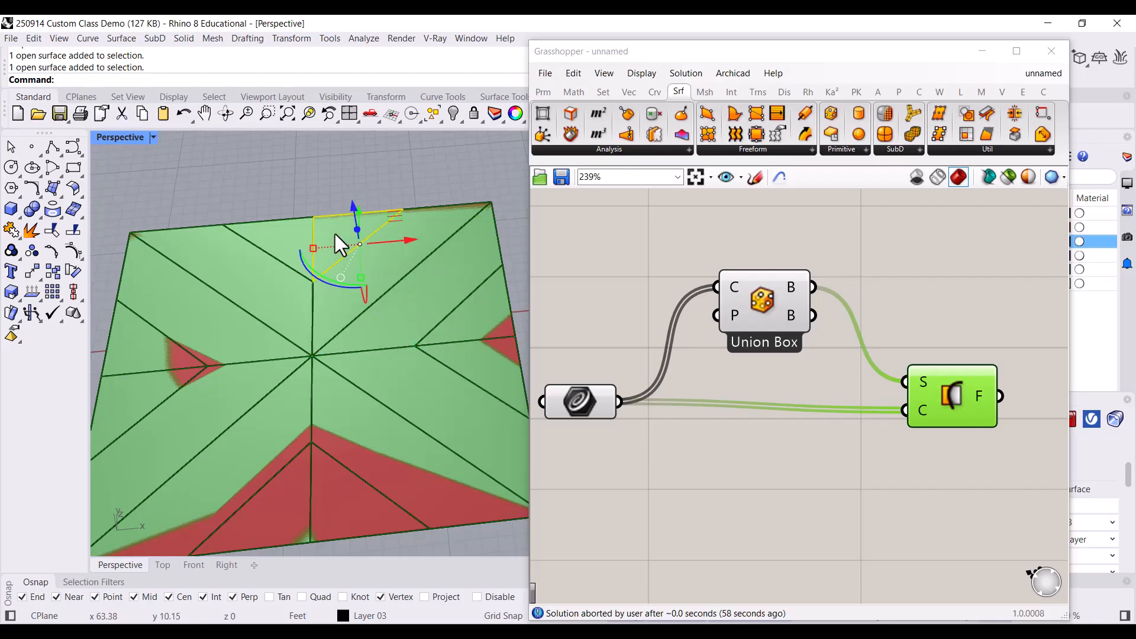
Undo the bake of the split surface faces in Rhino.
mouse_move(330, 323)
right_down()
mouse_move(327, 340)
mouse_move(492, 410)
right_up()
key(ctrl+z)
scroll(376, 349, down, 5)
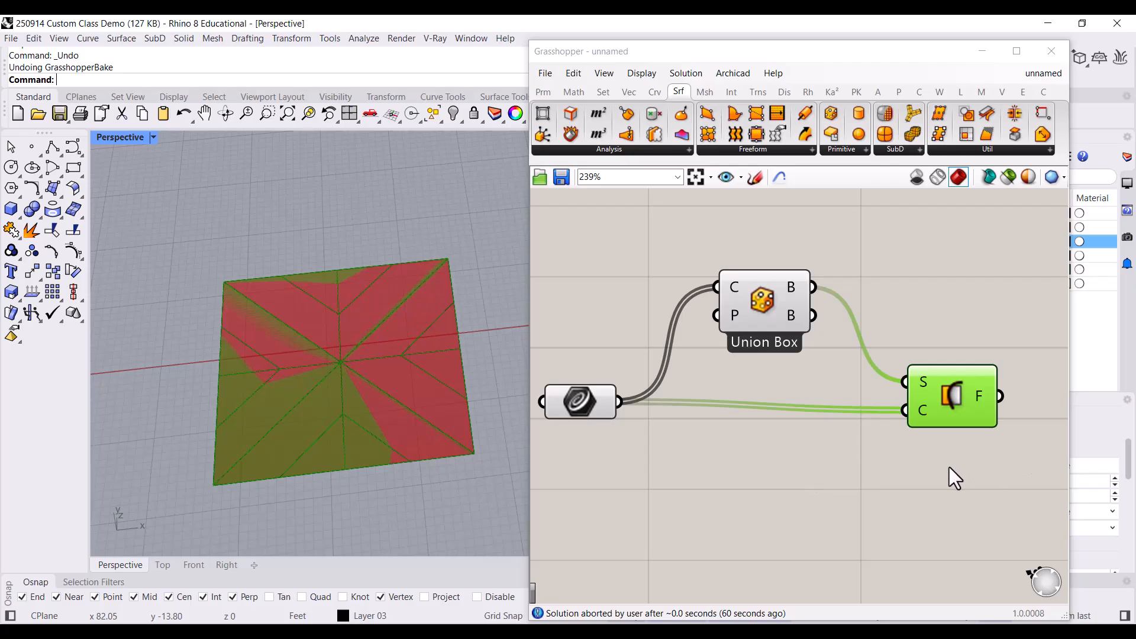
Add a Brep Join component and place it to the right of Surface Split.
right_drag(957, 466, 823, 405)
mouse_move(847, 383)
mouse_down()
mouse_move(834, 365)
mouse_move(832, 376)
mouse_up()
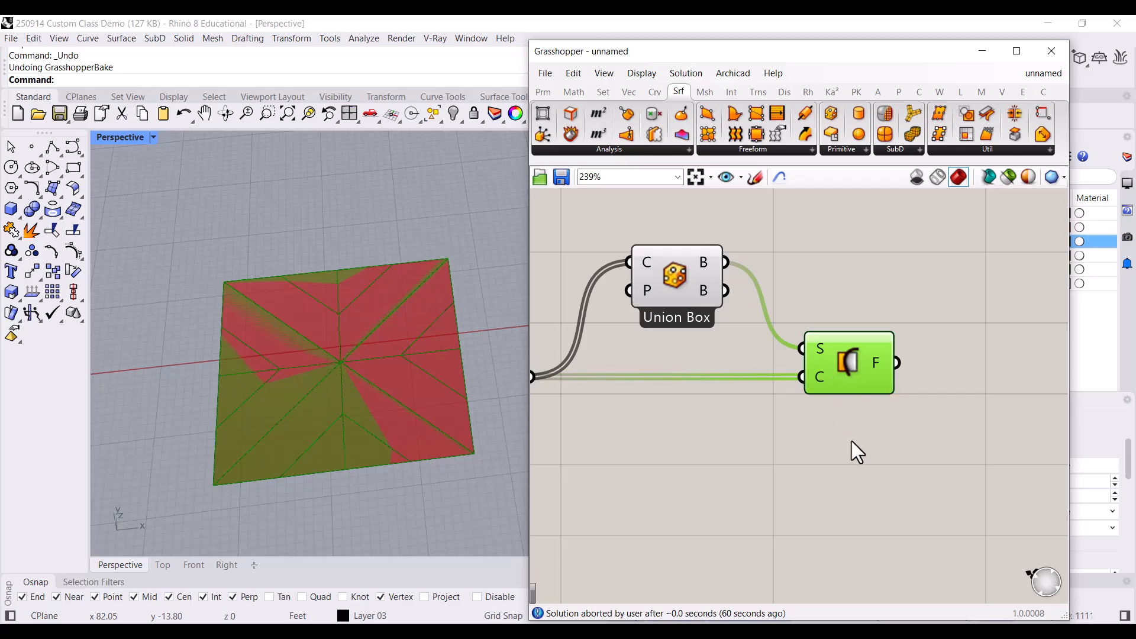
right_drag(938, 370, 851, 377)
double_click(875, 348)
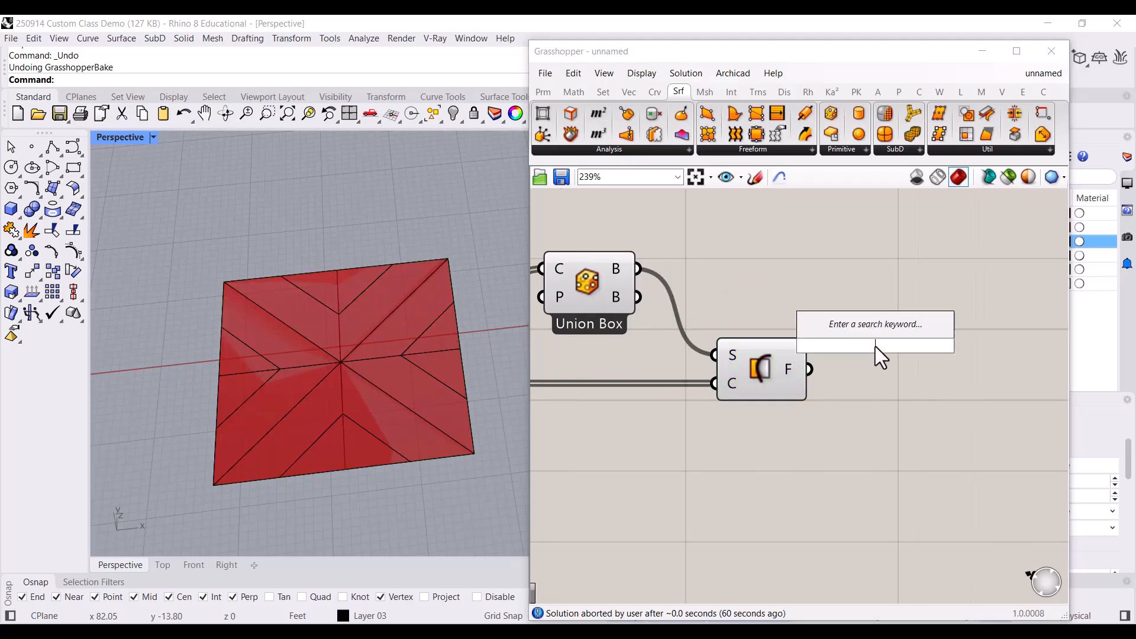
text(bre)
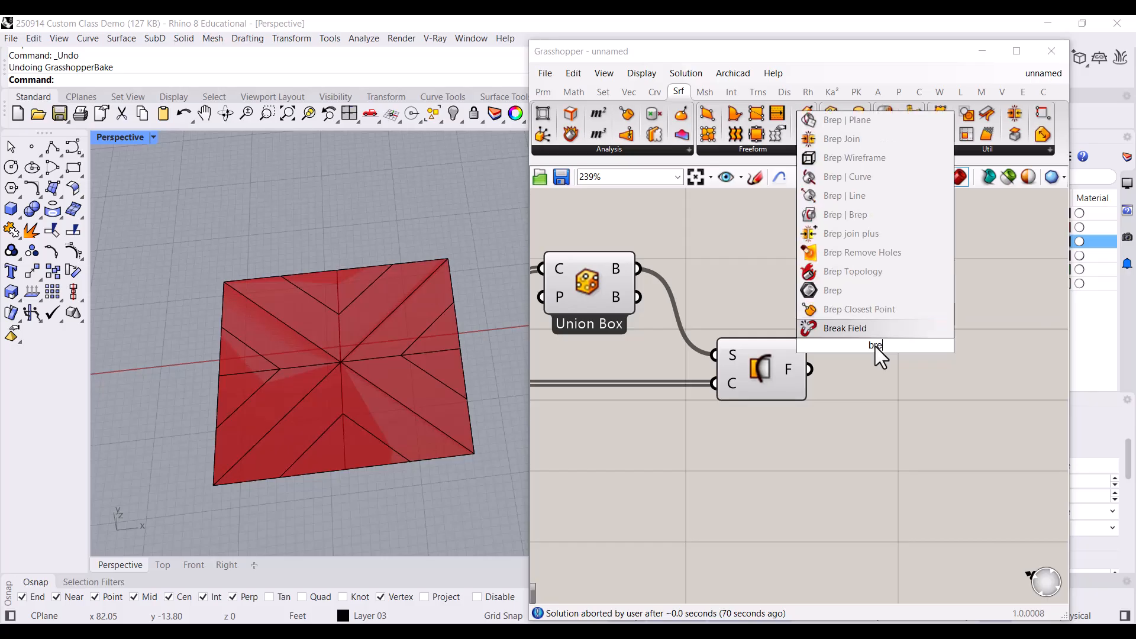
text(p join)
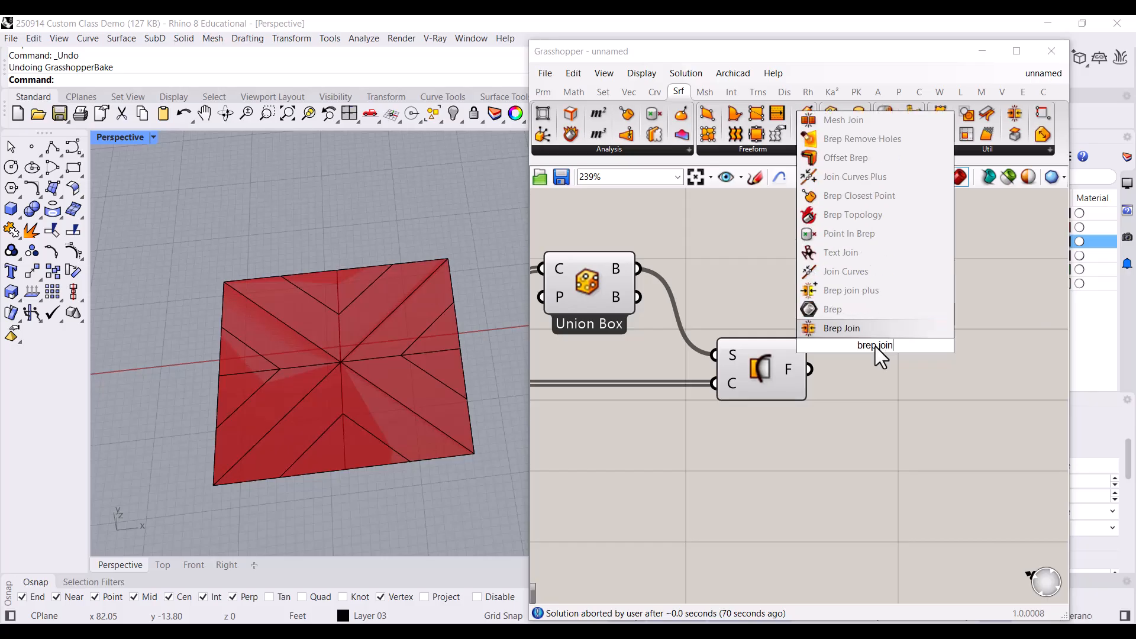
click(868, 329)
drag(867, 342, 920, 366)
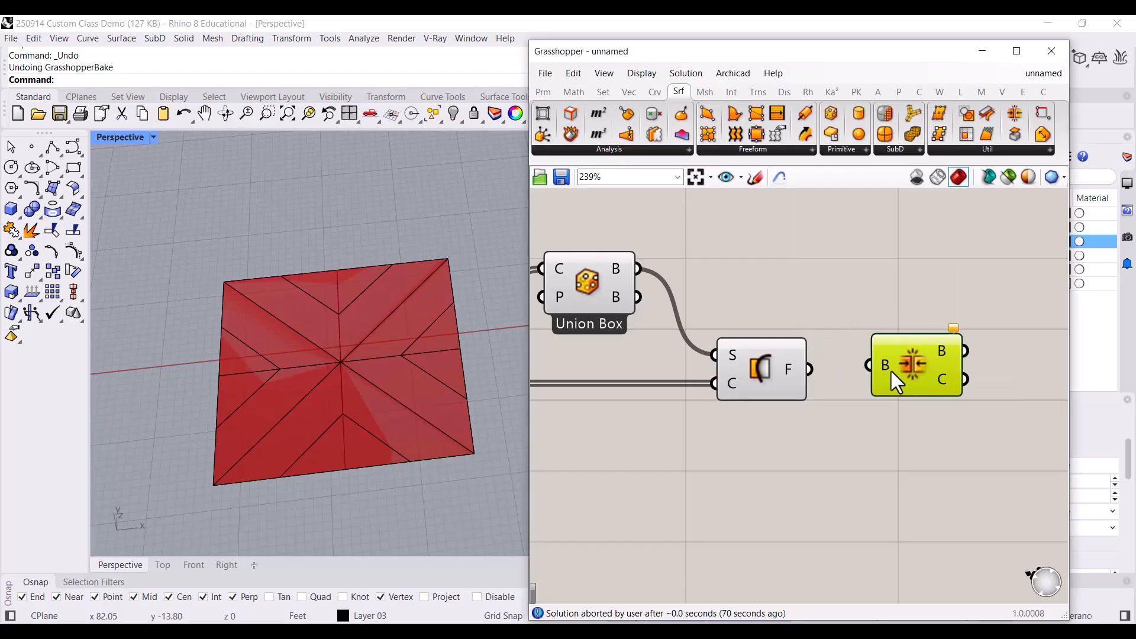
Connect the Fragments (F) output of Surface Split to the Breps (B) input of Brep Join.
click(845, 372)
drag(809, 369, 889, 379)
click(836, 280)
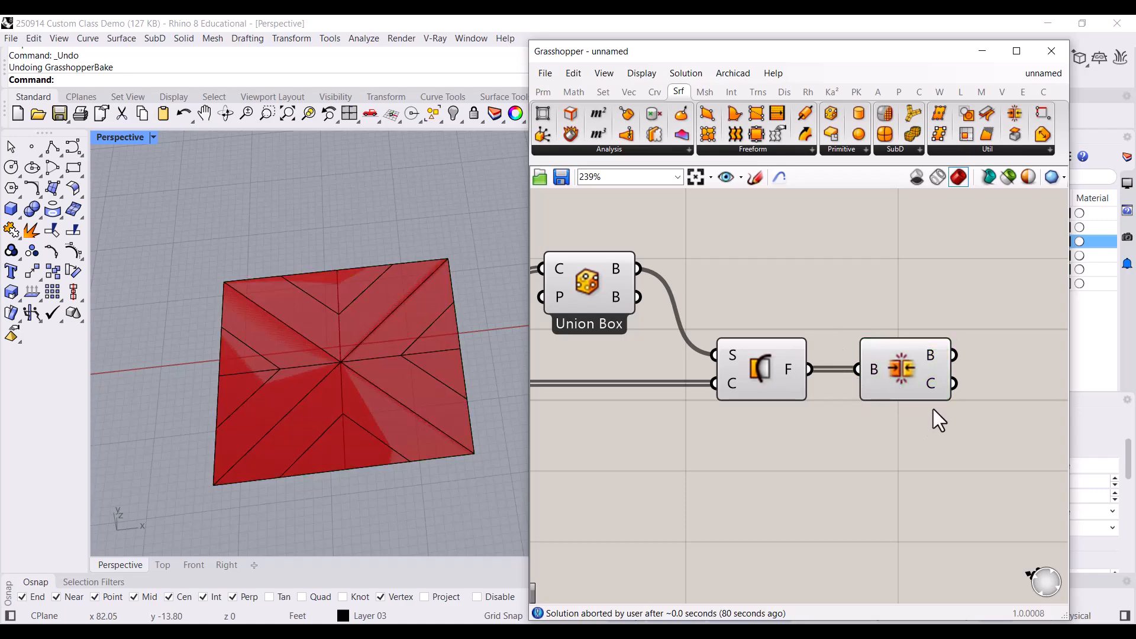
Bake the Brep Join result into Rhino and move the baked polysurface beside the preview to inspect it.
click(920, 381)
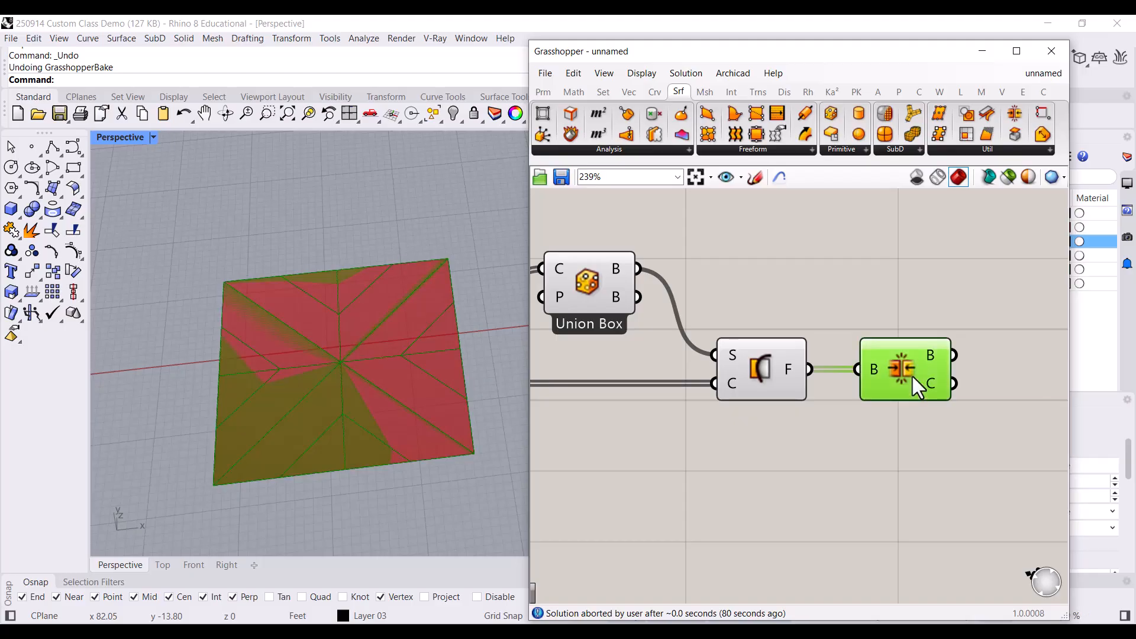
middle_click(914, 290)
click(938, 311)
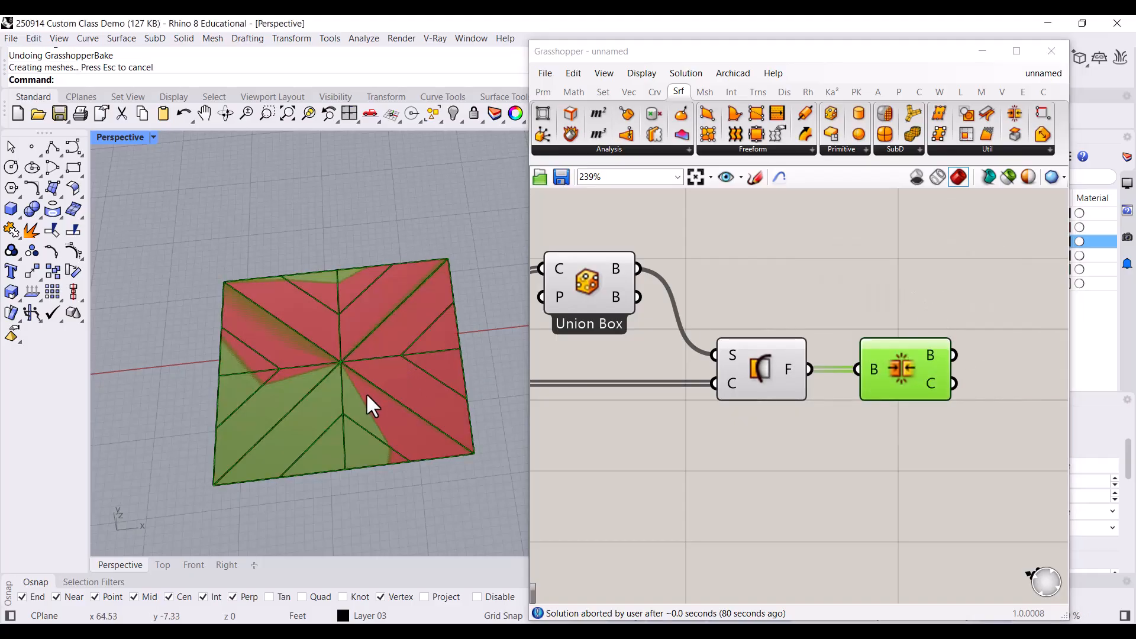
scroll(368, 409, down, 5)
drag(376, 361, 519, 370)
click(441, 239)
scroll(380, 343, down, 3)
scroll(474, 354, up, 5)
click(472, 353)
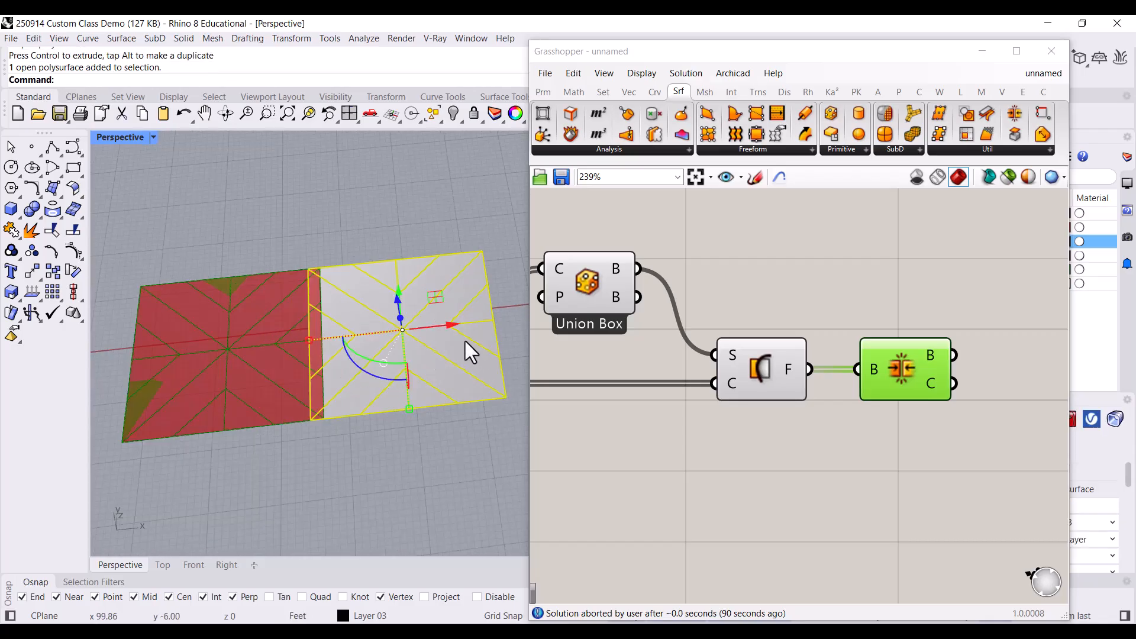
drag(474, 325, 513, 322)
click(400, 198)
scroll(444, 332, up, 5)
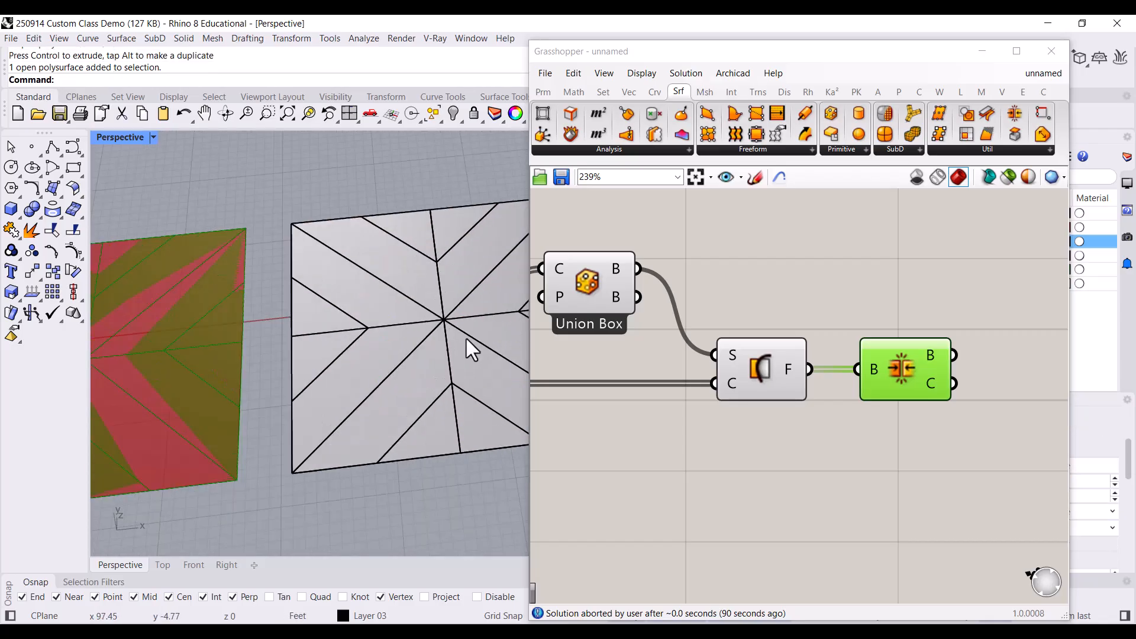
Delete the baked polysurface from the Rhino model.
click(466, 338)
key(Delete)
scroll(452, 418, down, 3)
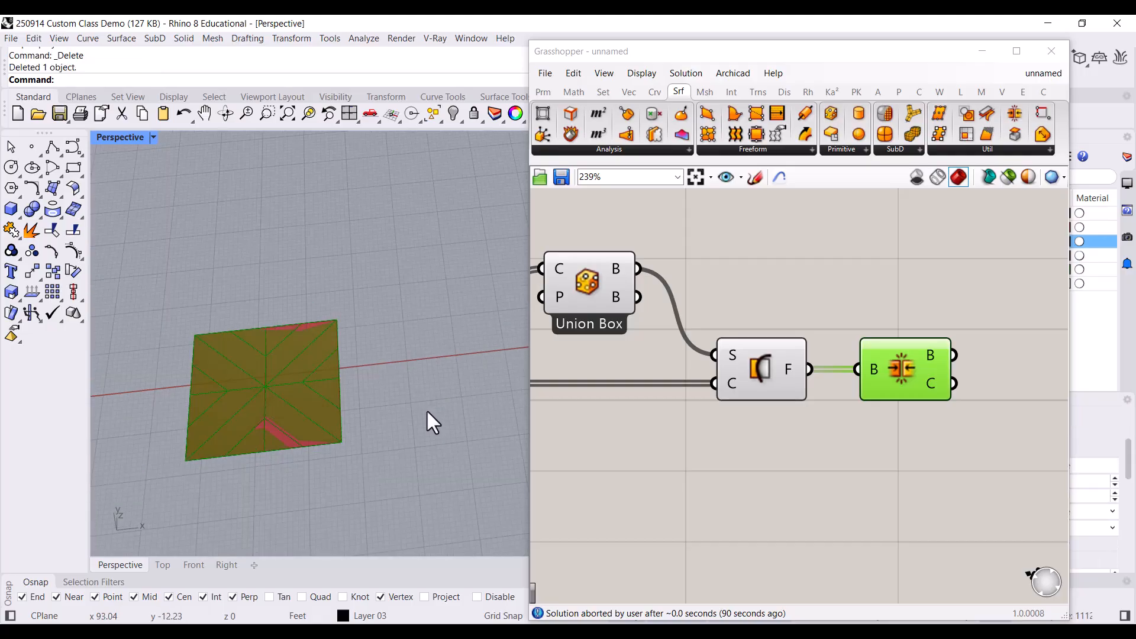
scroll(283, 403, up, 3)
scroll(282, 403, up, 2)
Shift the Brep Join component slightly closer to Surface Split.
click(911, 373)
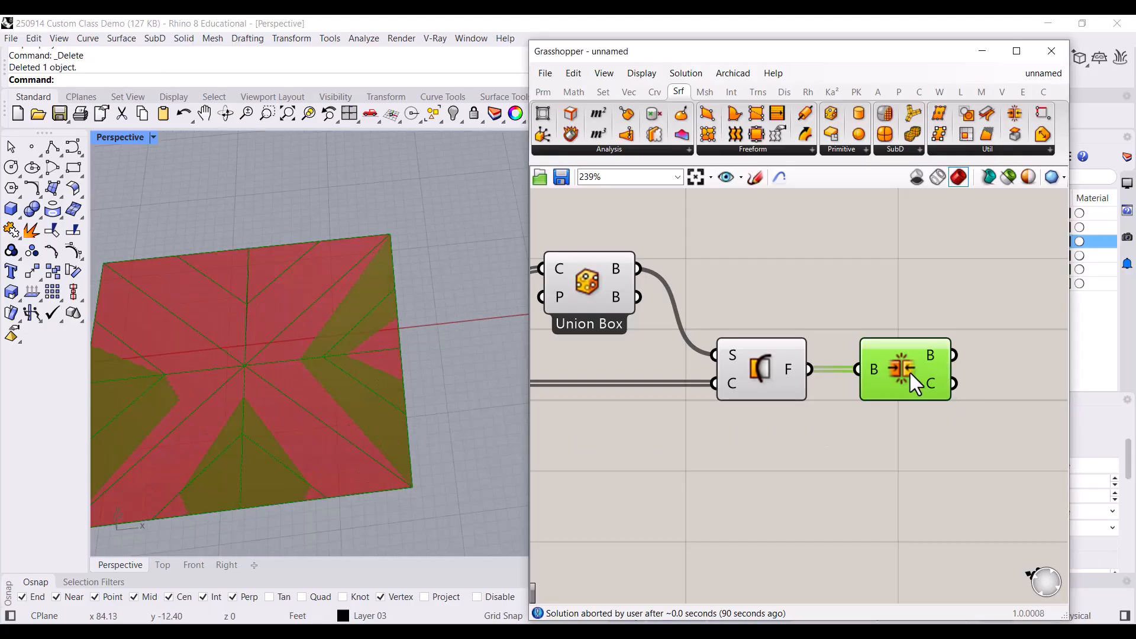
click(895, 408)
scroll(426, 352, down, 2)
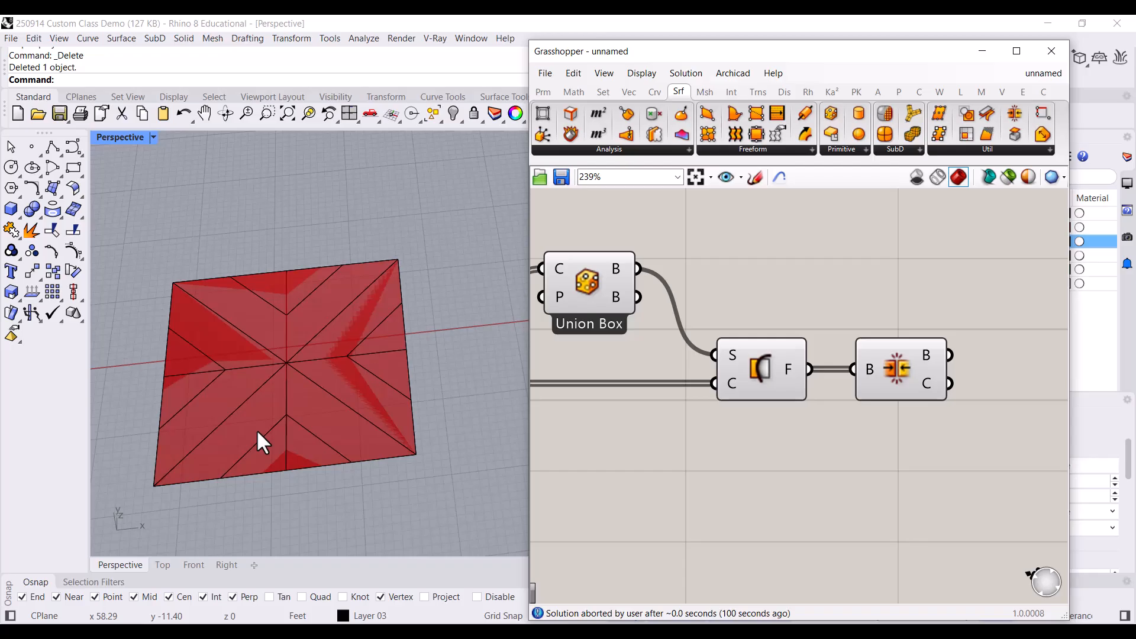
Add a Simple Mesh component and place it to the right of Brep Join.
right_drag(775, 443, 694, 419)
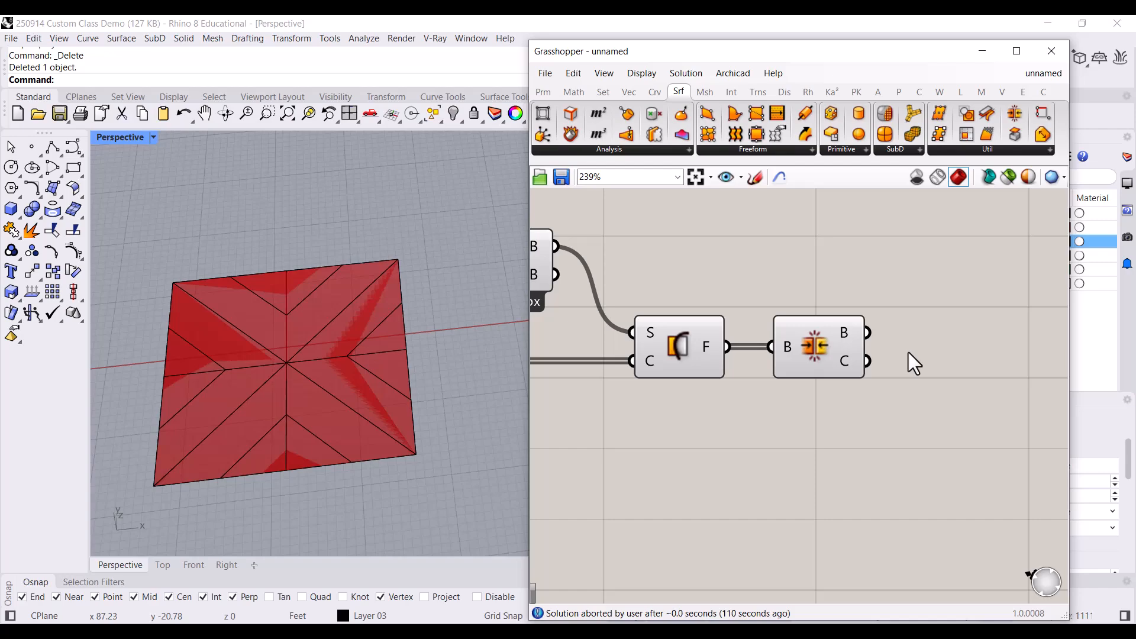
double_click(930, 342)
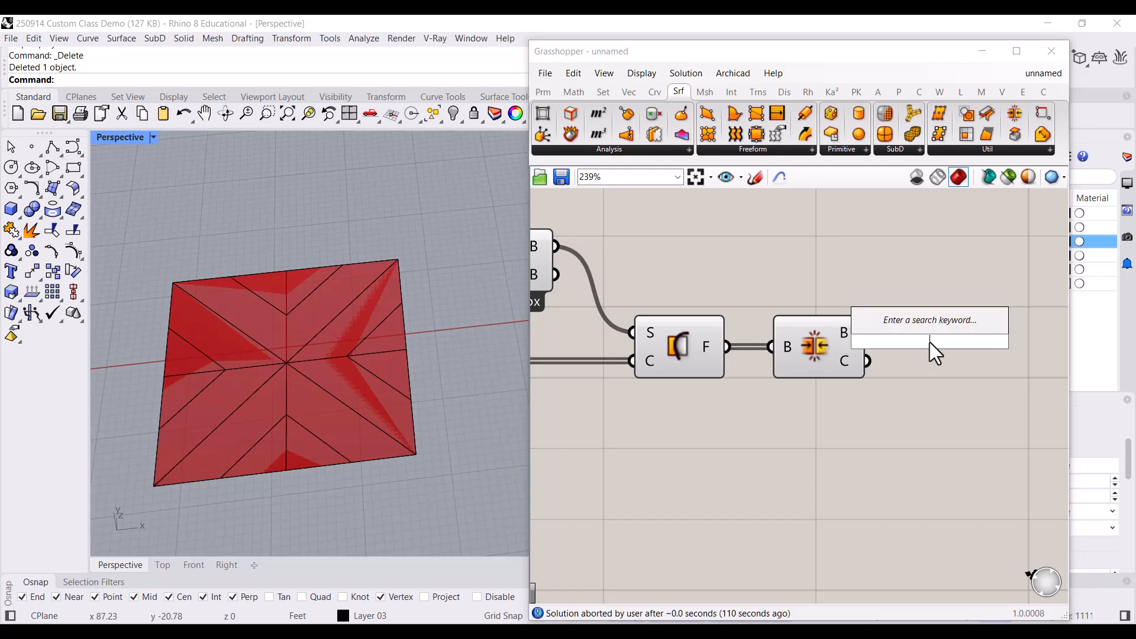
text(simpl)
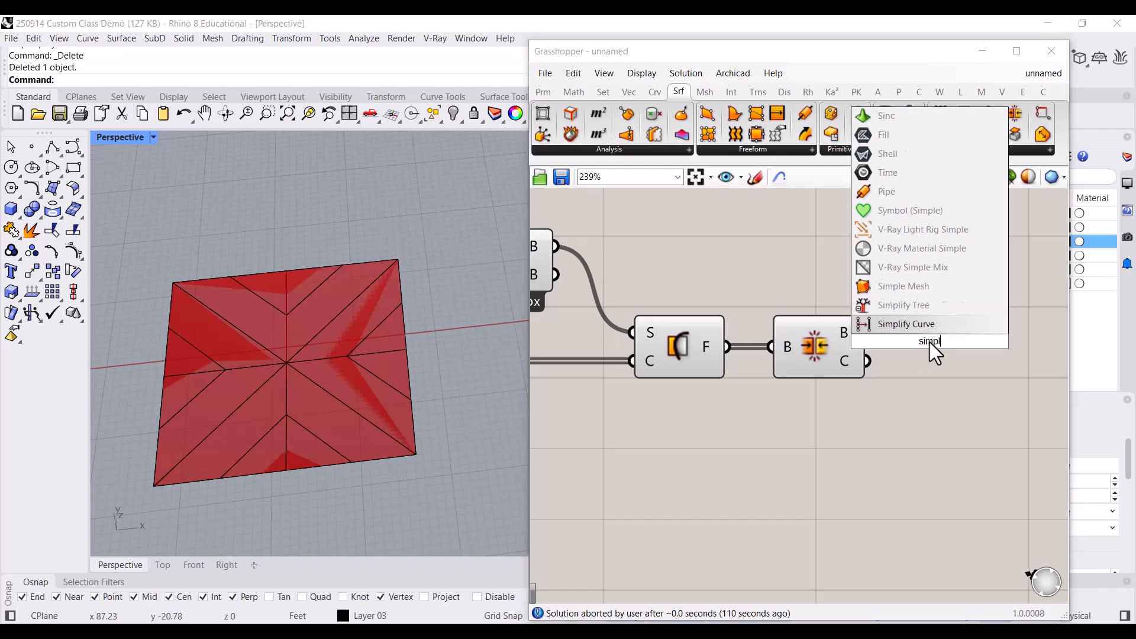
text(e mesh)
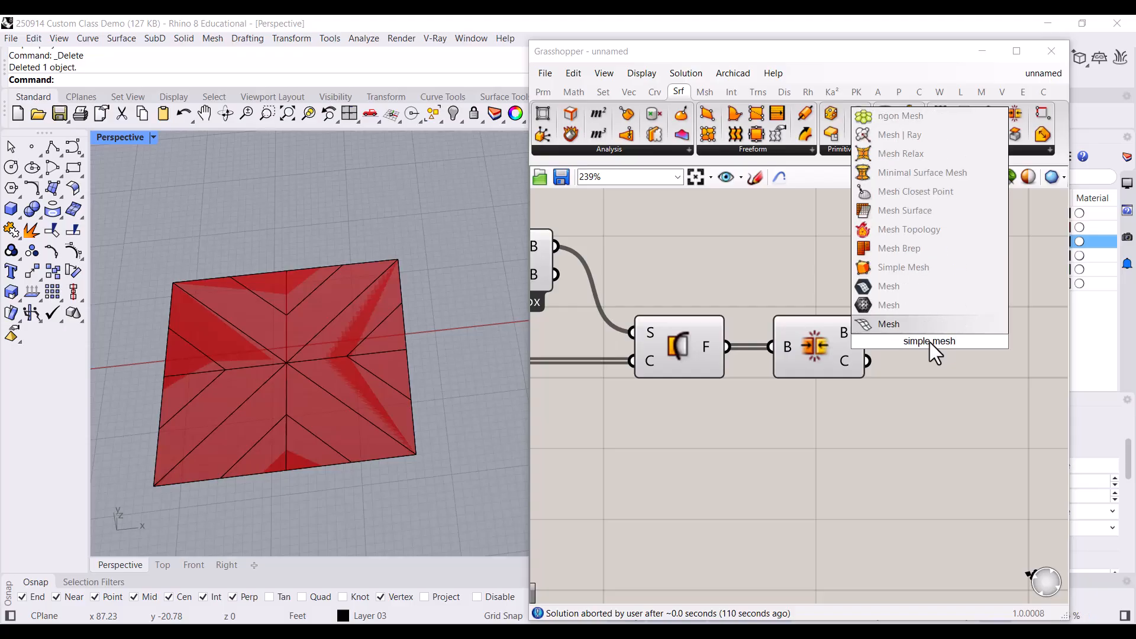
click(939, 272)
drag(925, 335, 980, 340)
click(870, 263)
Enlarge the Grasshopper window and look through the utility components of the Mesh category.
click(705, 93)
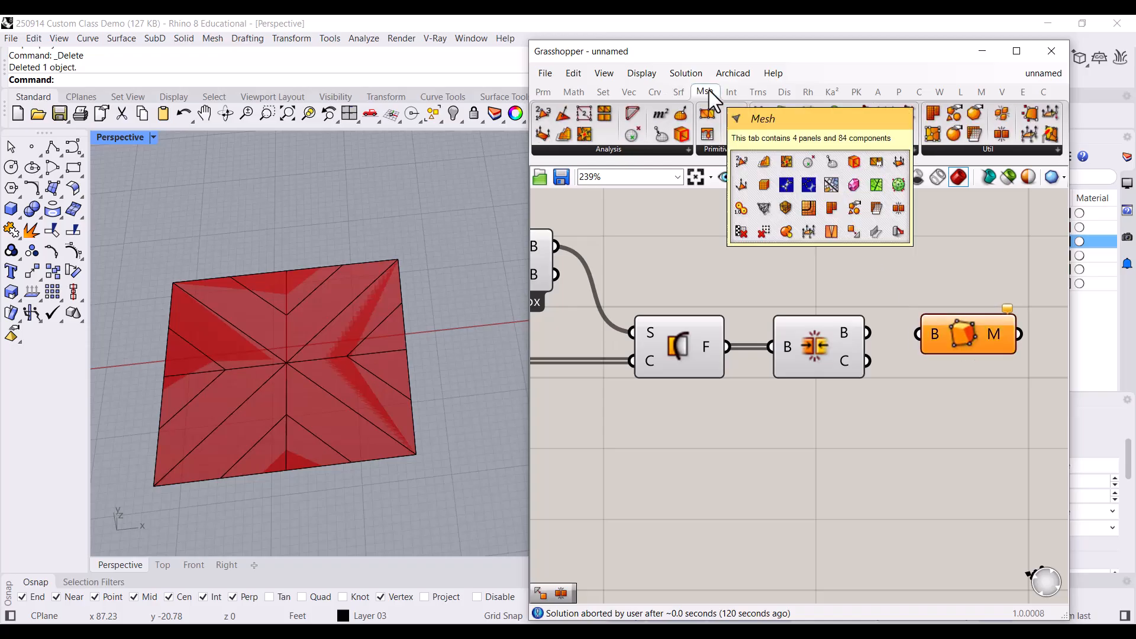
drag(850, 52, 865, 15)
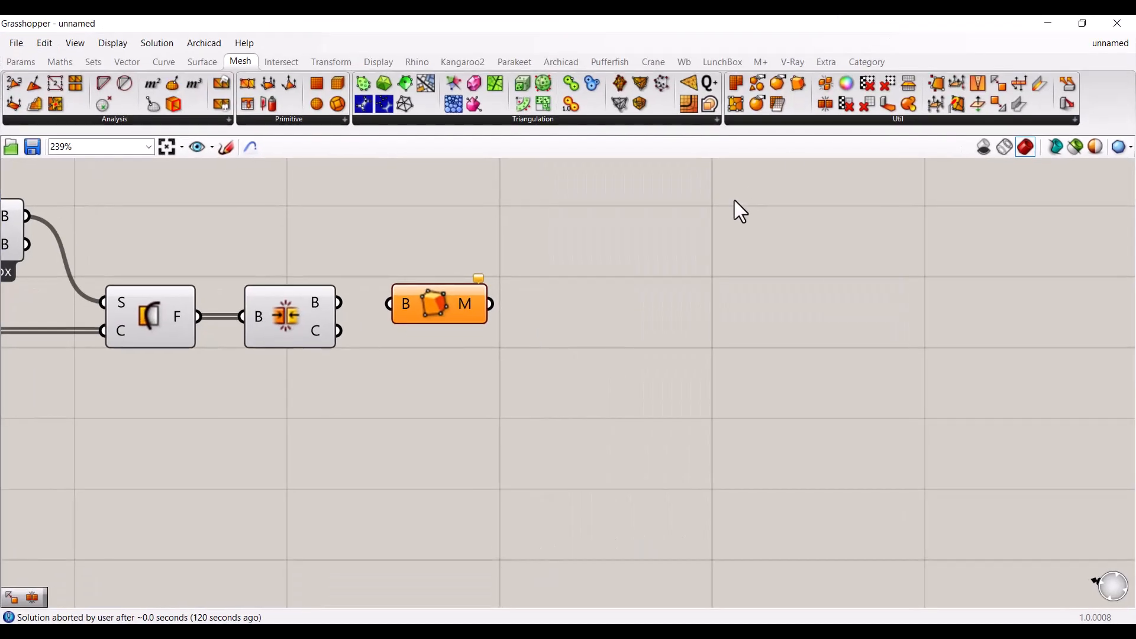
click(806, 120)
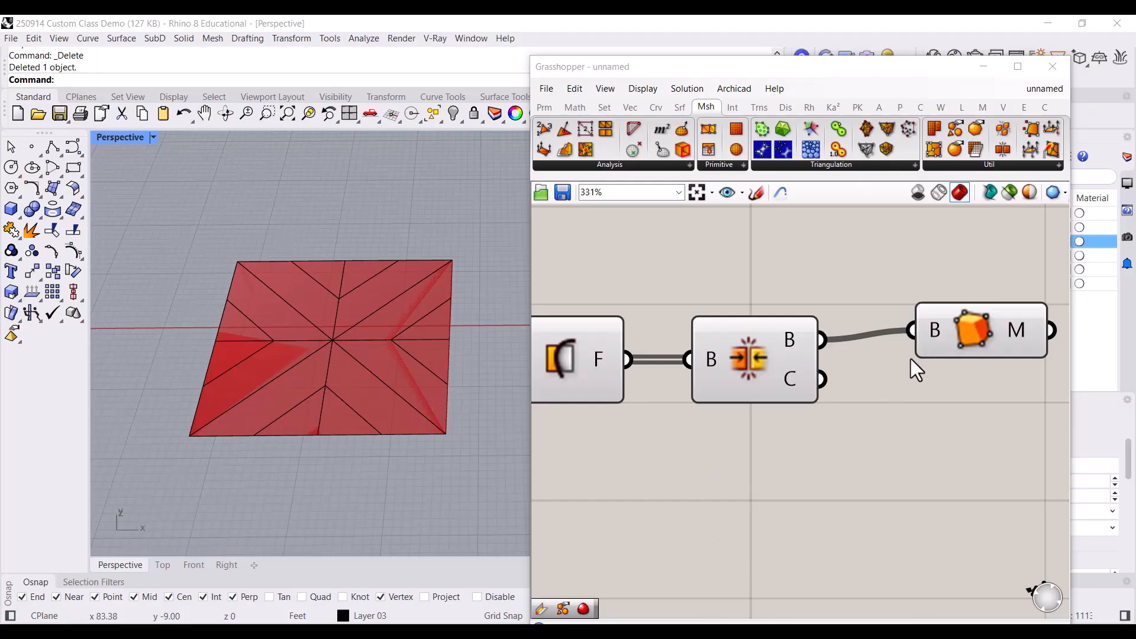
Align the Simple Mesh component with Brep Join's upper B output and examine the mesh preview in the Rhino viewport.
right_drag(441, 343, 521, 340)
drag(983, 322, 978, 336)
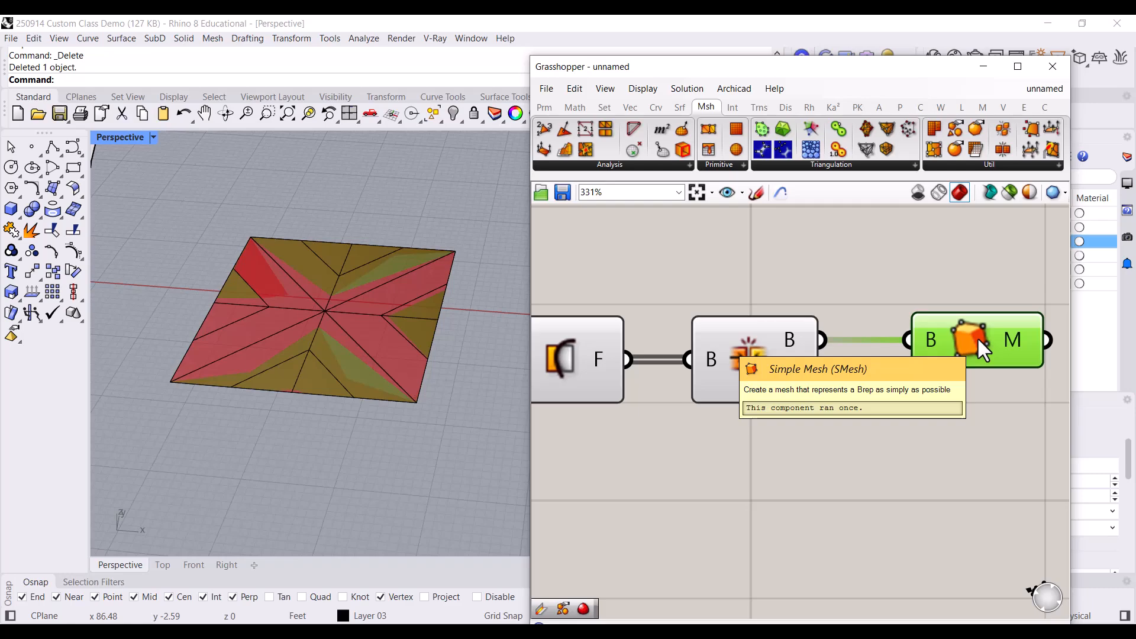
right_drag(936, 405, 765, 412)
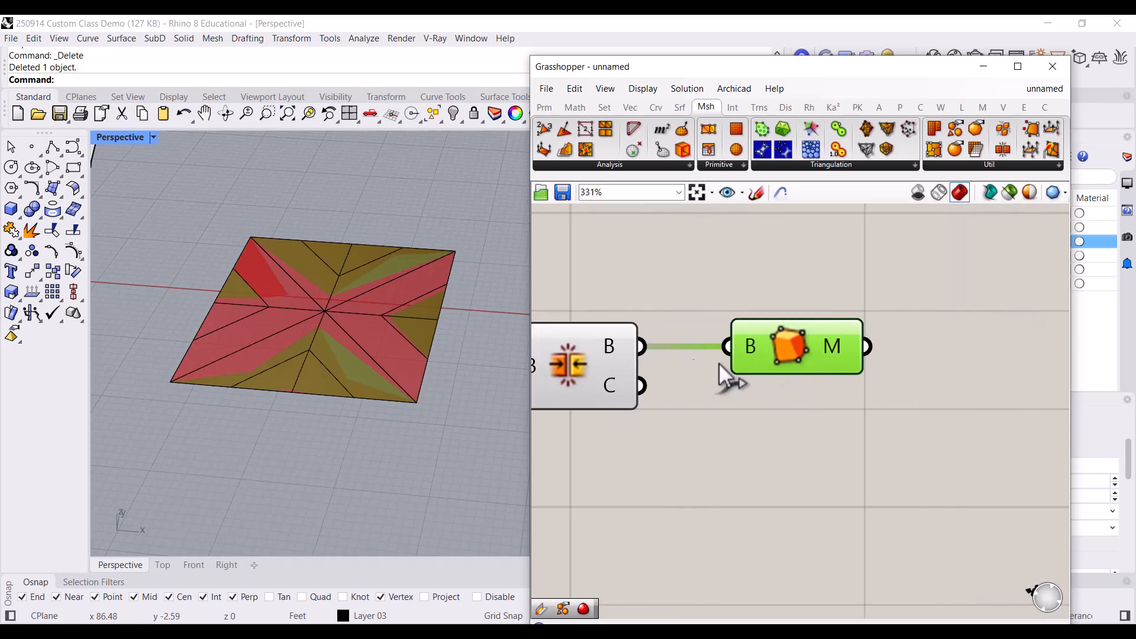
right_drag(405, 325, 385, 355)
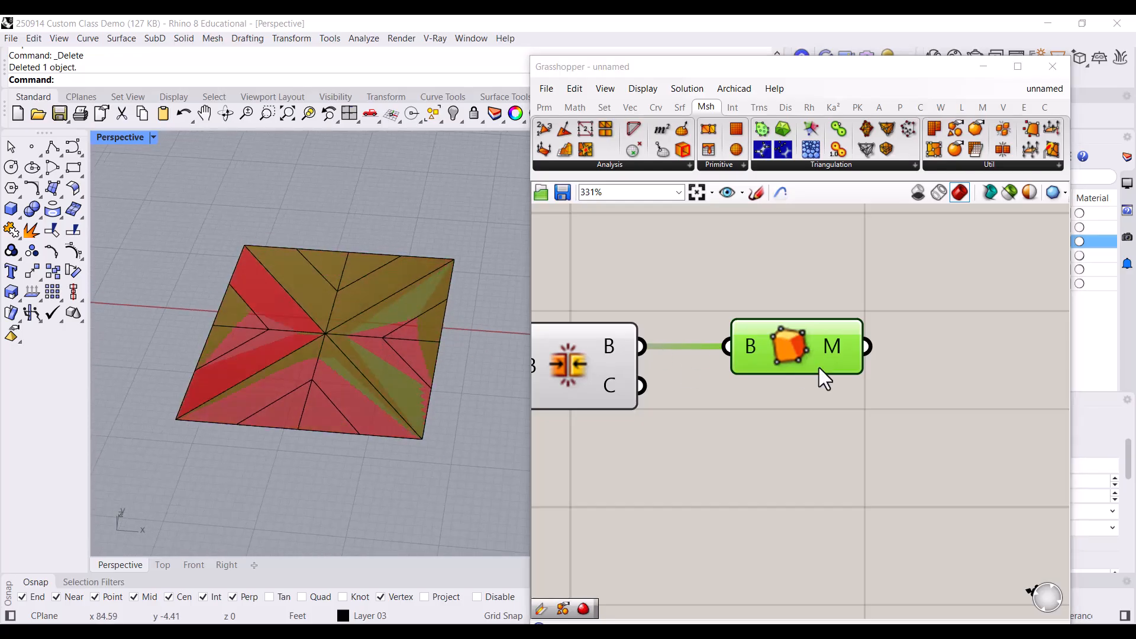
Add a Weld Mesh component to the right of Simple Mesh and connect Simple Mesh's M output to its M input.
right_drag(886, 423, 826, 420)
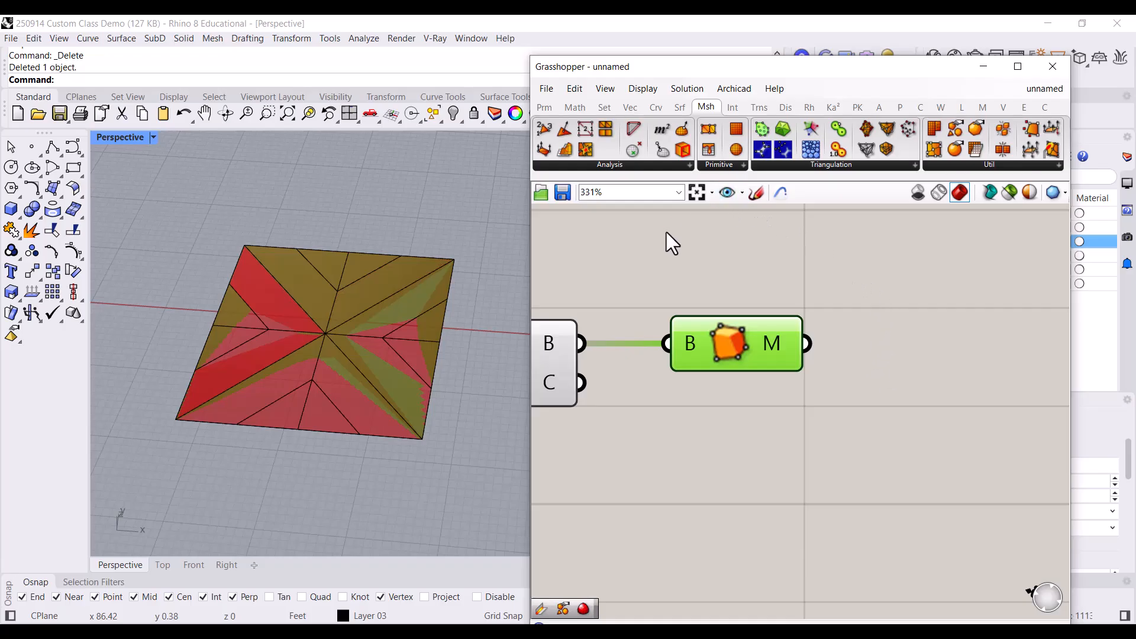
double_click(863, 361)
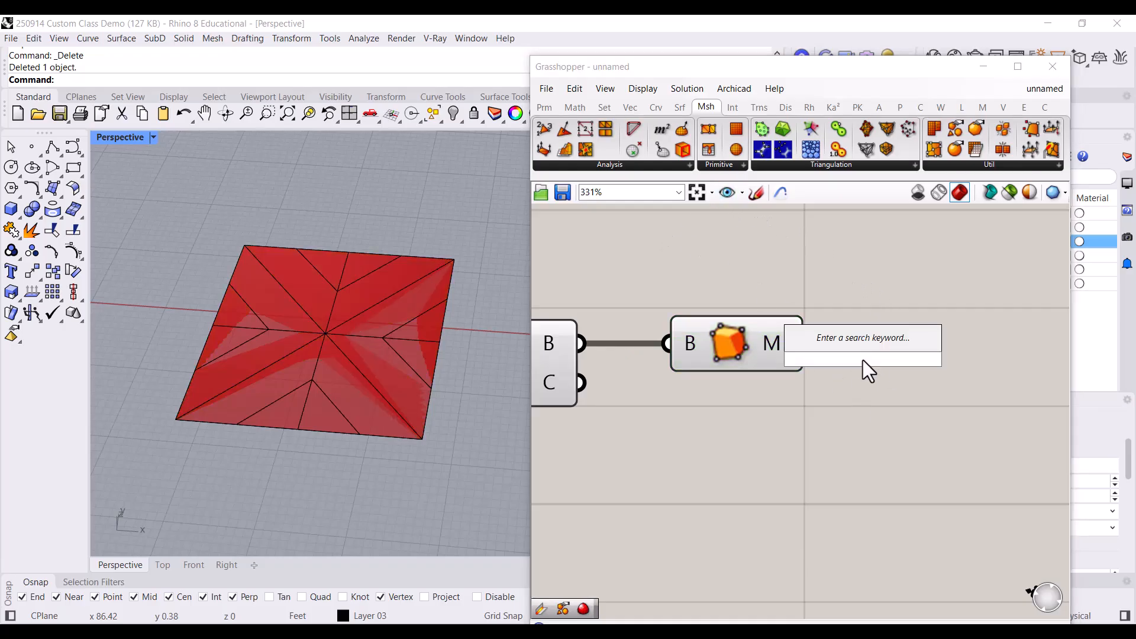
text(weld)
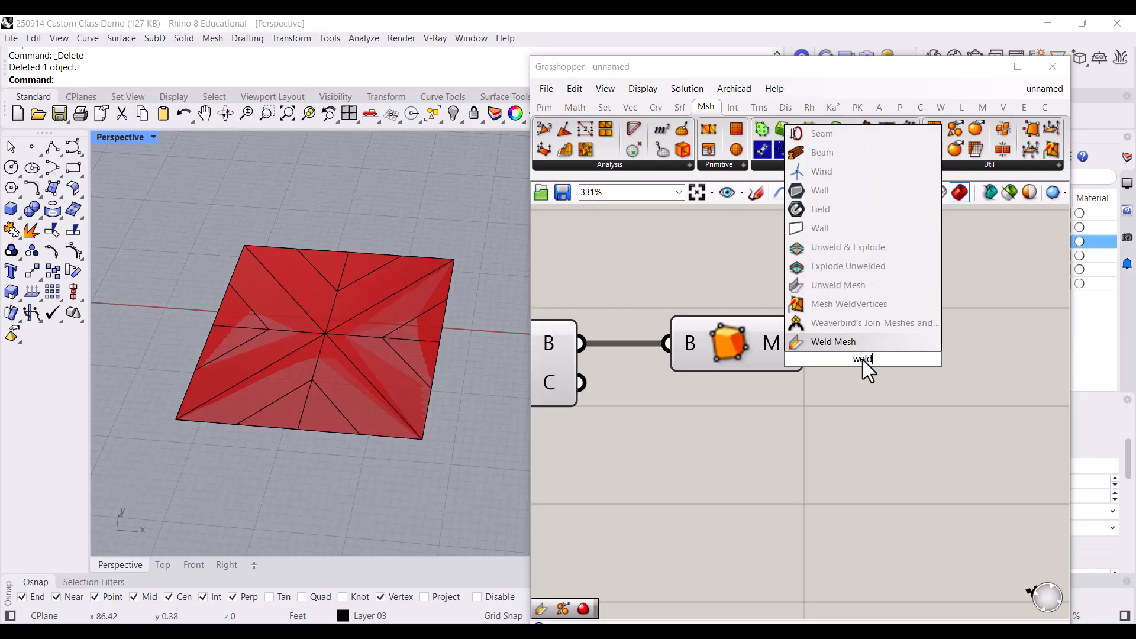
click(870, 339)
drag(870, 339, 808, 344)
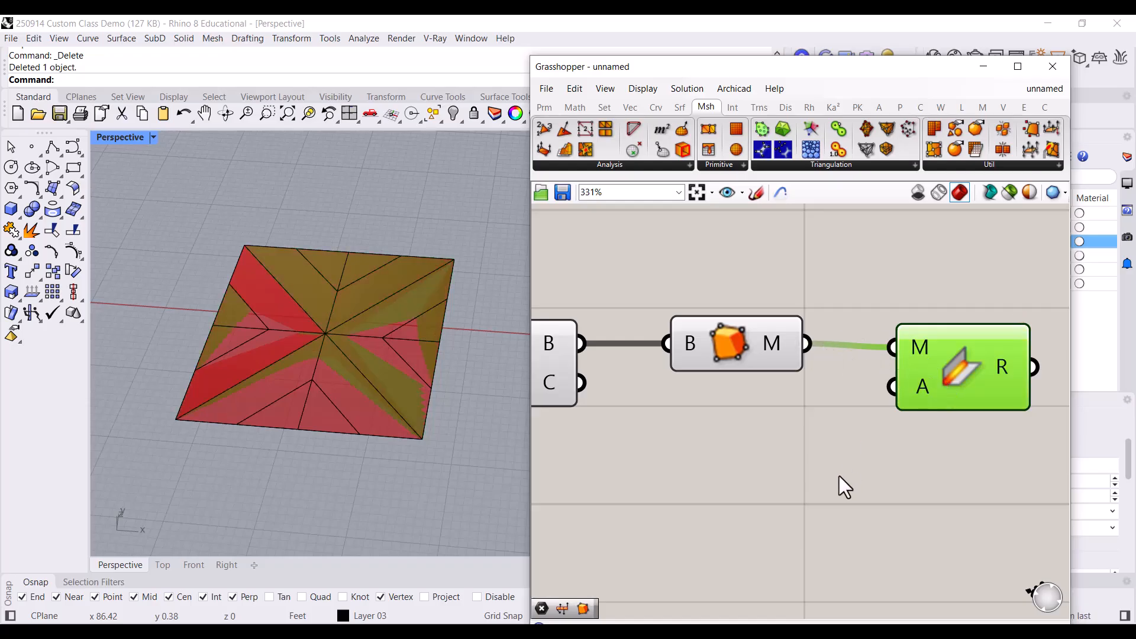
Bake the Weld Mesh result into Rhino and move the baked mesh to the right of the crease pattern preview.
right_drag(959, 500, 881, 477)
middle_click(883, 421)
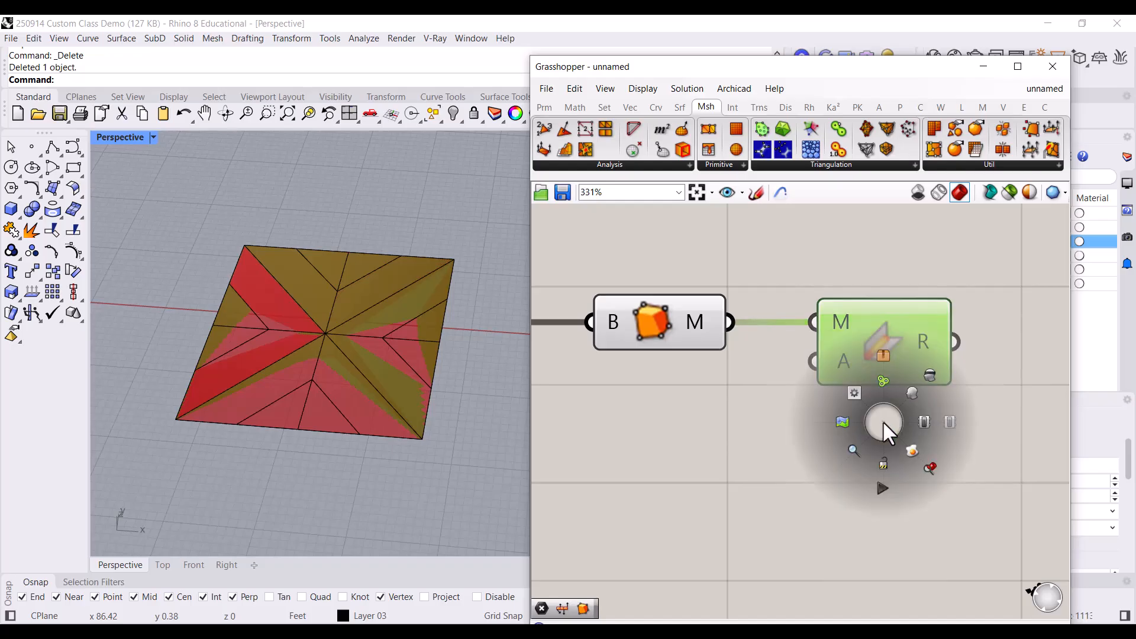
click(909, 450)
click(371, 354)
scroll(278, 372, down, 3)
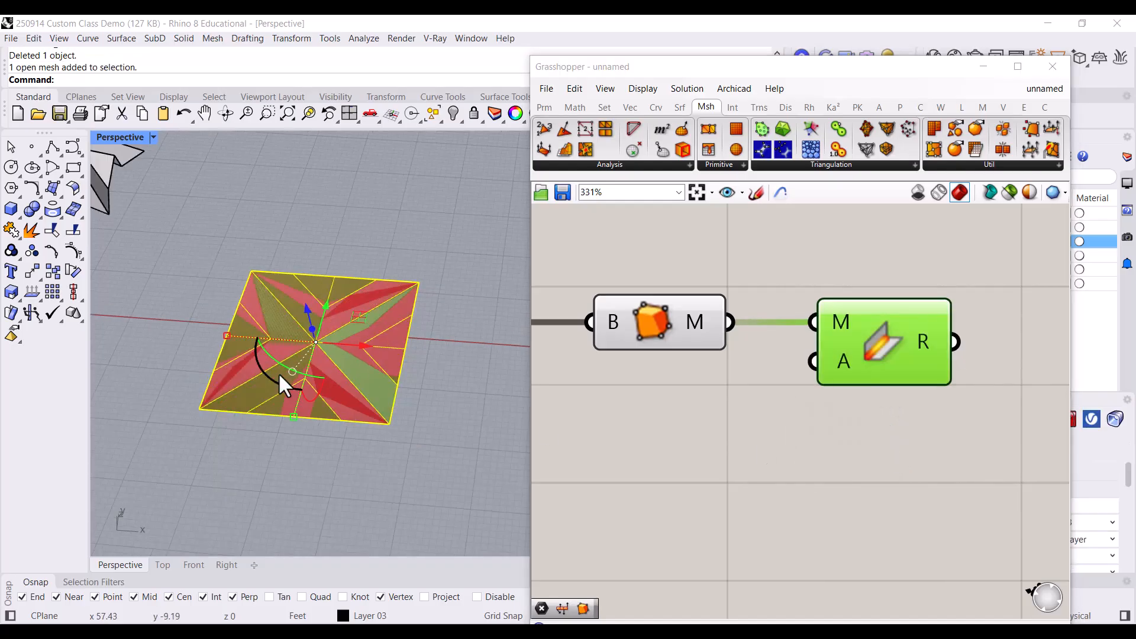
drag(343, 359, 482, 403)
key(Escape)
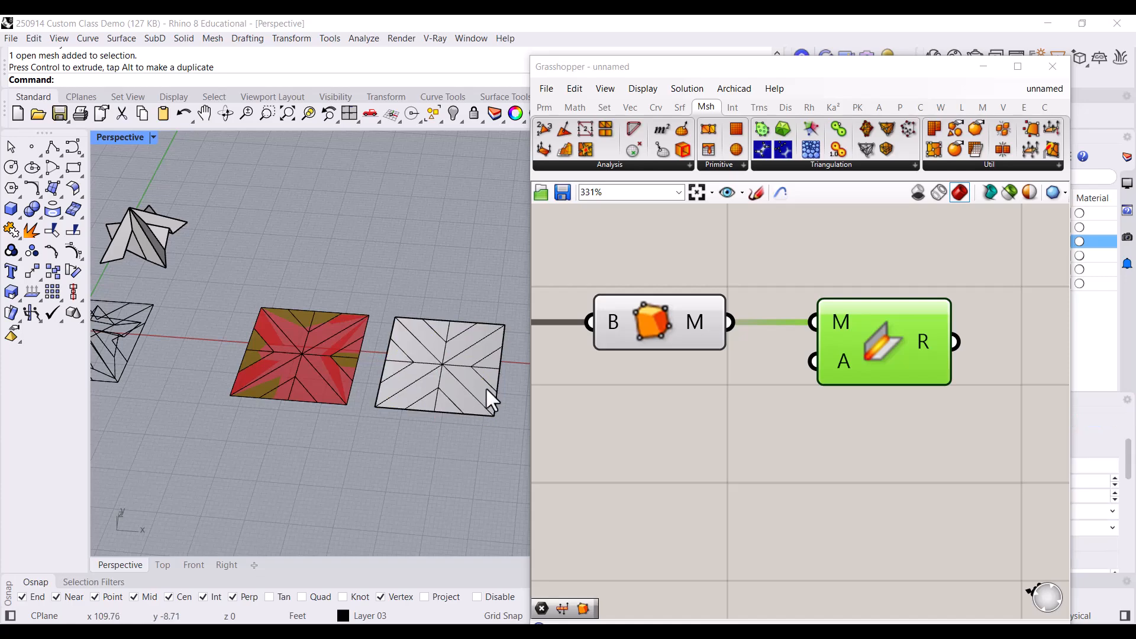
Inspect the baked mesh's edges up close in the Perspective viewport and delete the mesh.
scroll(484, 387, up, 3)
click(443, 362)
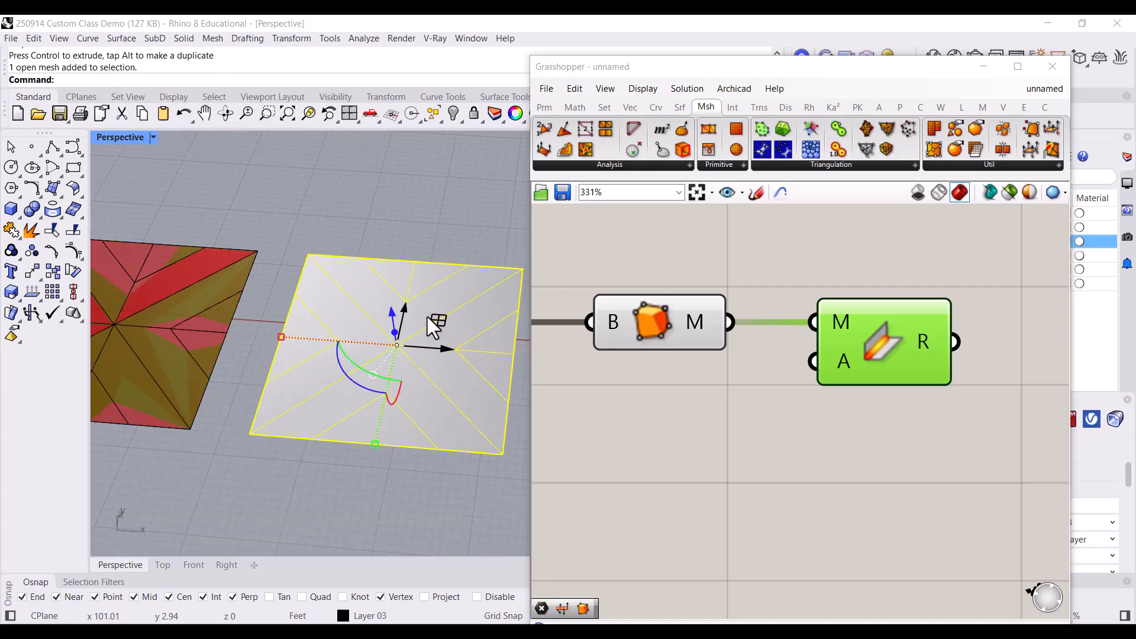
right_drag(428, 350, 446, 407)
click(410, 486)
click(440, 417)
key(Delete)
right_drag(432, 374, 467, 378)
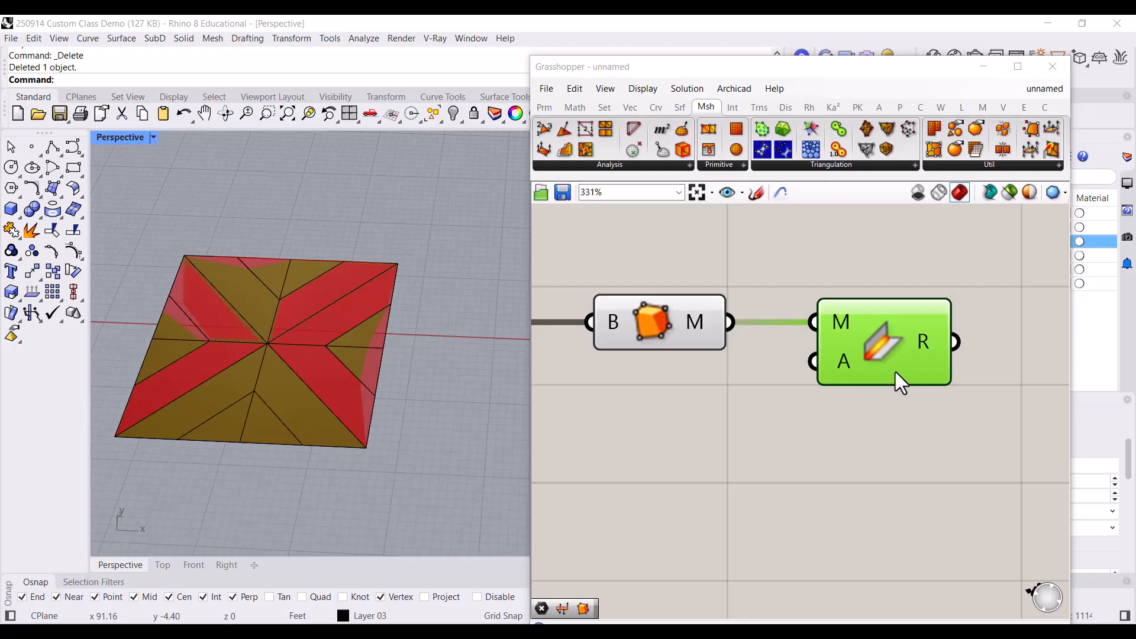
Maximize the Grasshopper window and frame the whole definition from the Curve parameter to Weld Mesh.
scroll(740, 396, down, 3)
right_drag(870, 385, 797, 347)
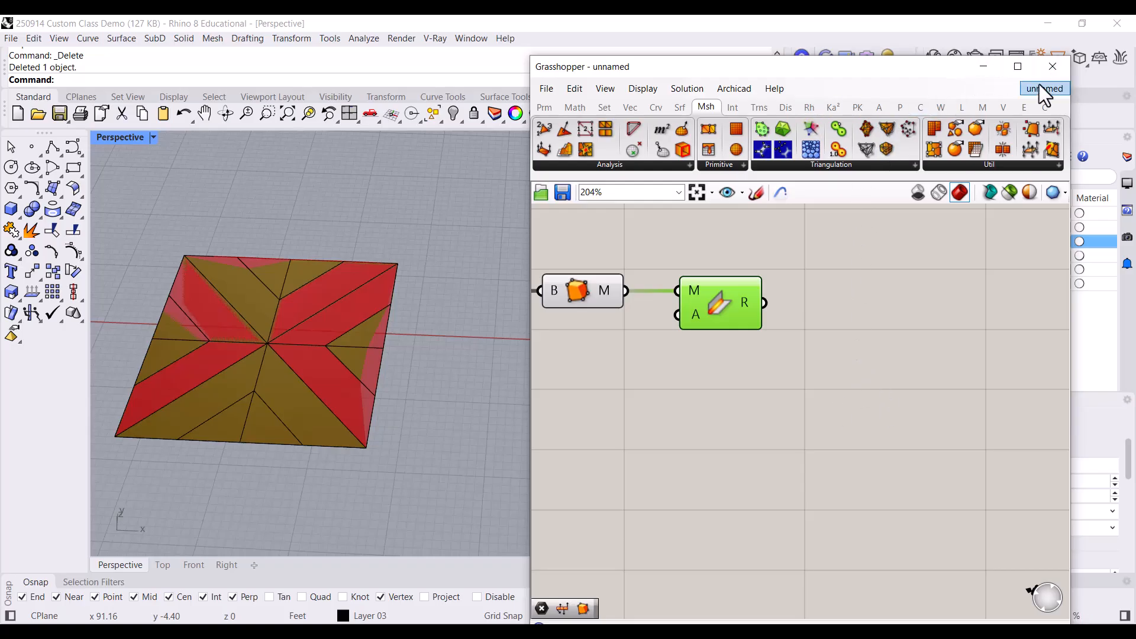
click(1018, 66)
right_drag(343, 322, 967, 381)
scroll(531, 262, up, 1)
click(588, 241)
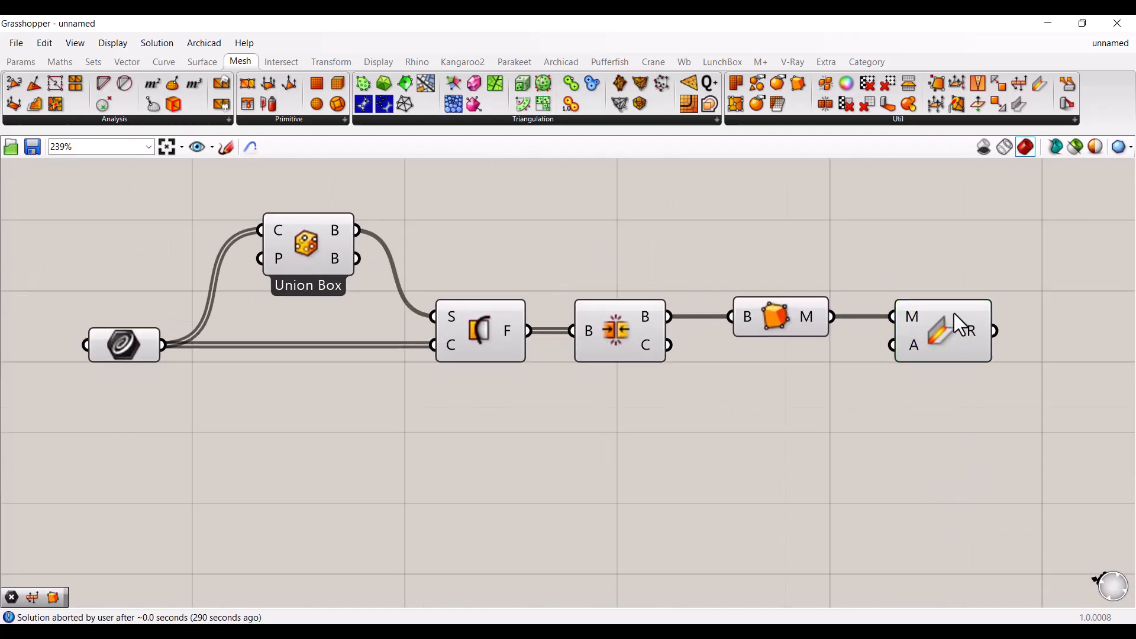
Add a CraneSolver component from Crane and place it to the lower right of Weld Mesh with space between them.
click(645, 63)
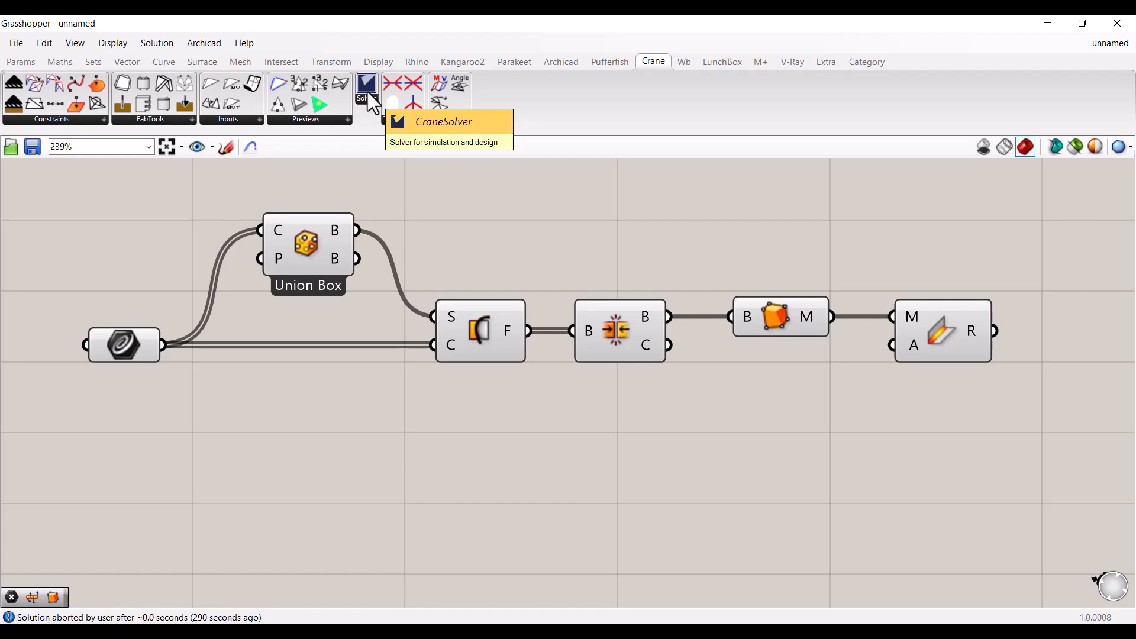
drag(370, 98, 976, 490)
right_drag(812, 436, 563, 376)
scroll(577, 379, down, 2)
drag(695, 329, 930, 394)
click(783, 389)
right_drag(780, 384, 764, 344)
drag(941, 352, 971, 347)
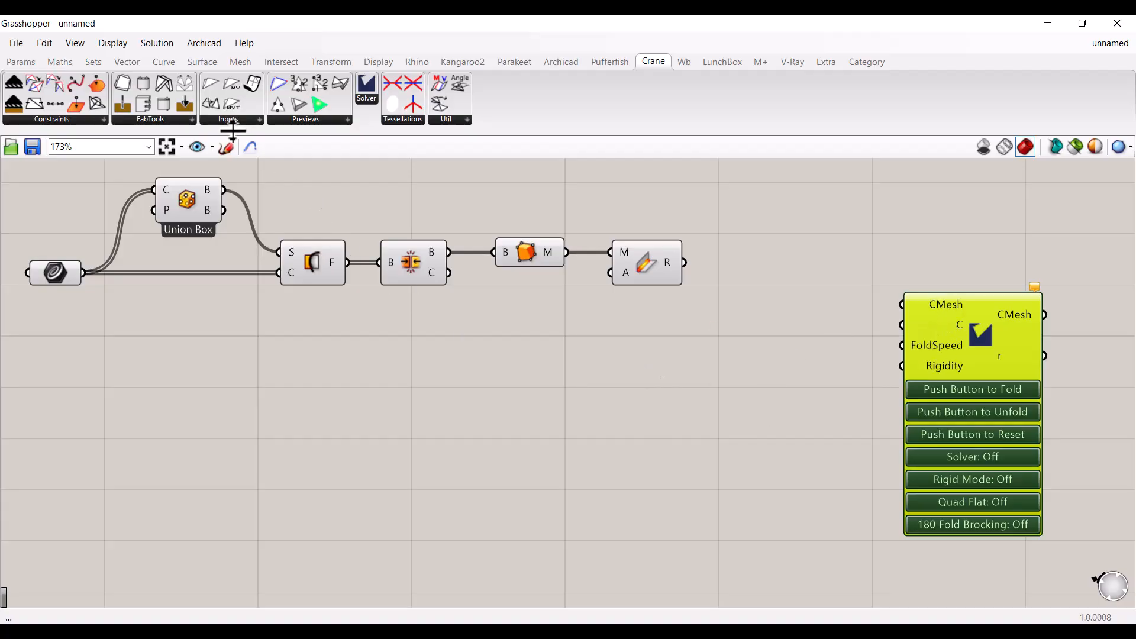
Add a Crane CMesh_MVlines component between Weld Mesh and CraneSolver and connect its CMesh output to the solver's CMesh input.
mouse_move(226, 119)
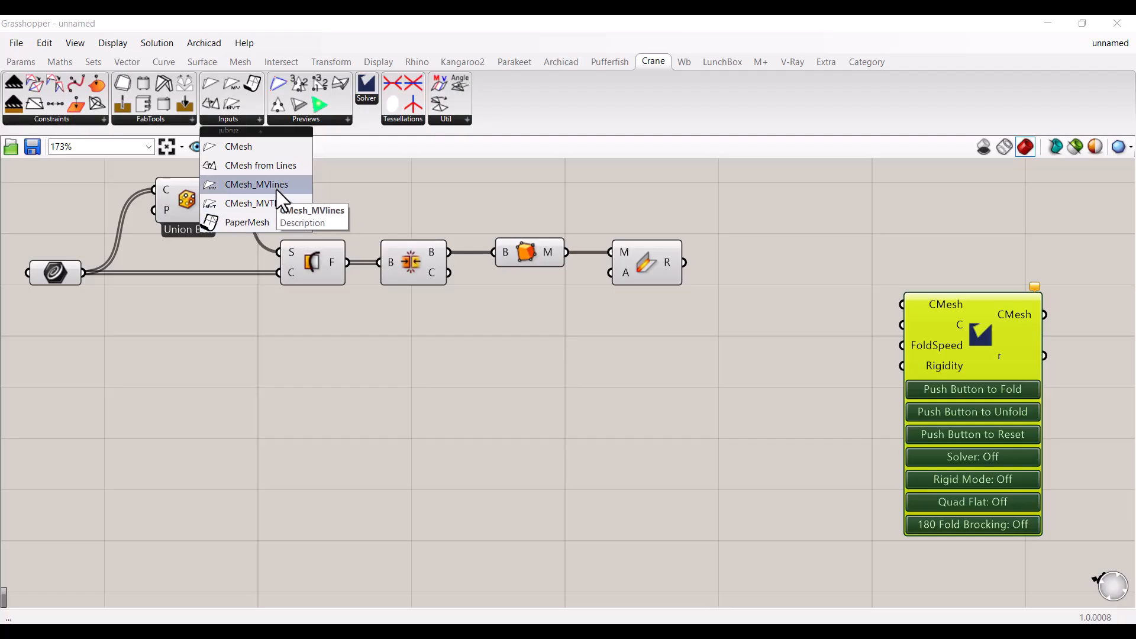
drag(276, 190, 762, 383)
scroll(761, 350, up, 2)
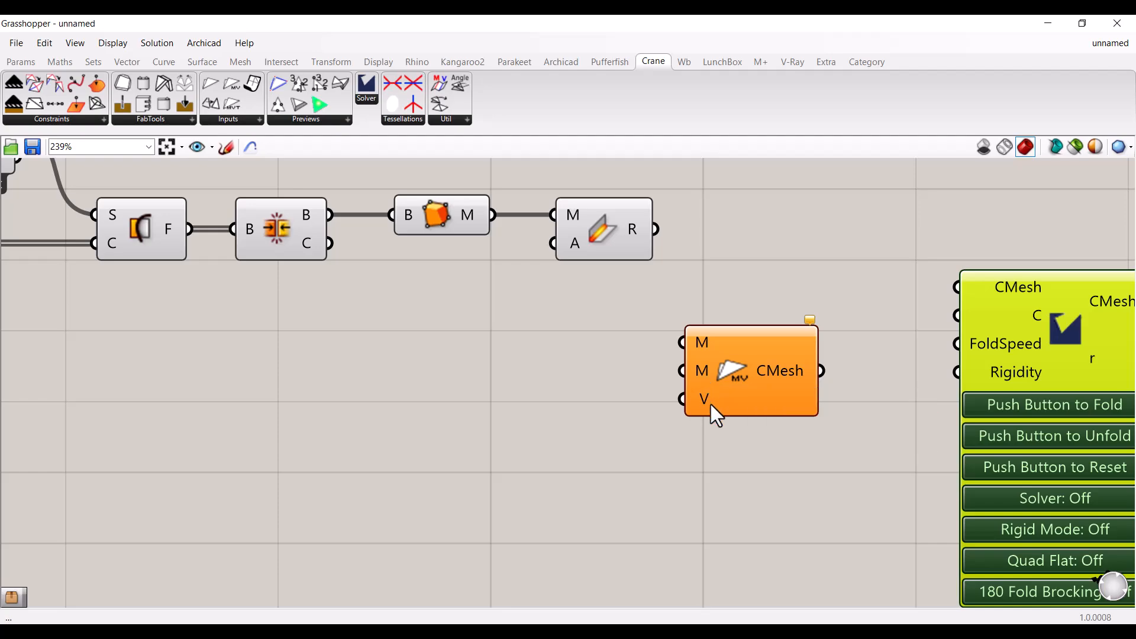
scroll(711, 404, down, 2)
drag(746, 383, 789, 320)
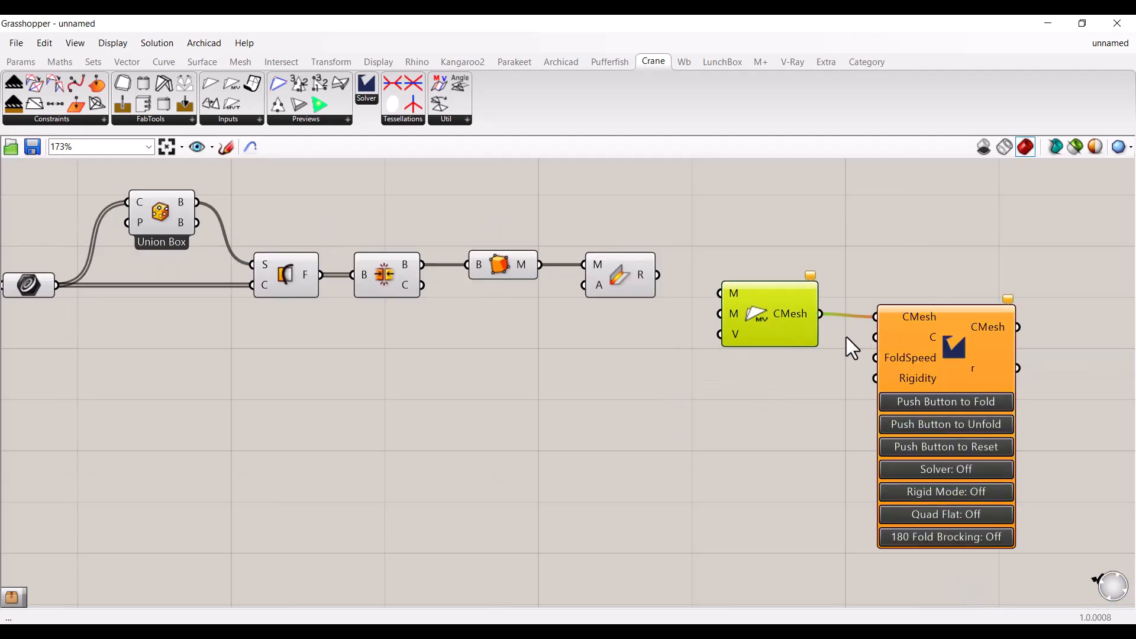
Arrange CMesh_MVlines and CraneSolver together to the lower right of Weld Mesh, with CMesh_MVlines slightly higher than the solver.
scroll(789, 375, down, 2)
drag(995, 385, 840, 325)
click(879, 269)
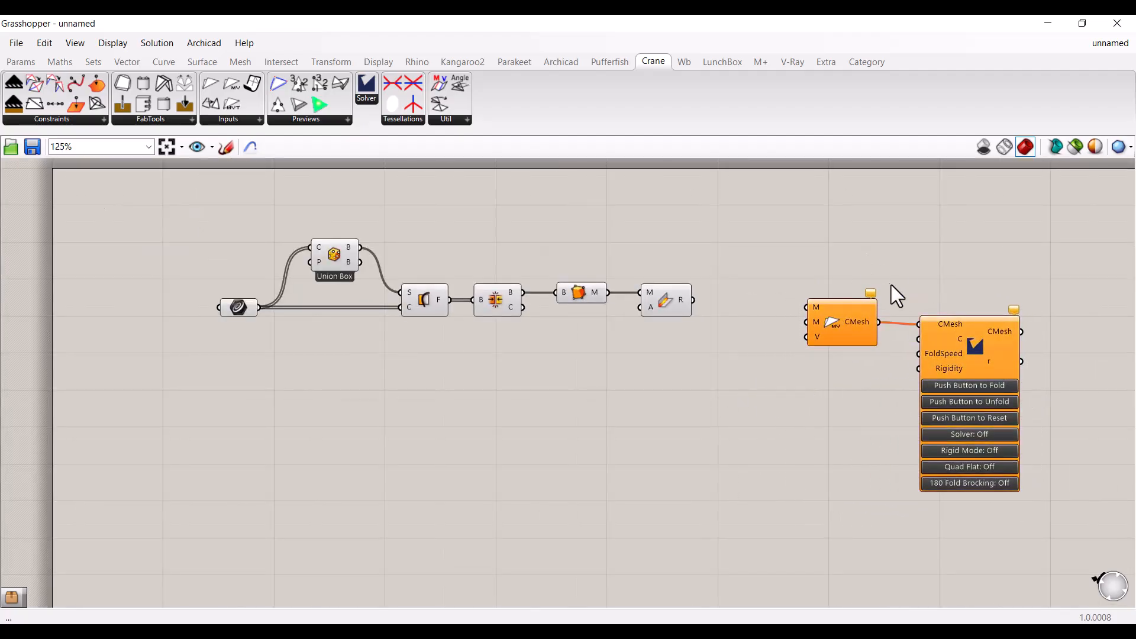
scroll(915, 333, up, 1)
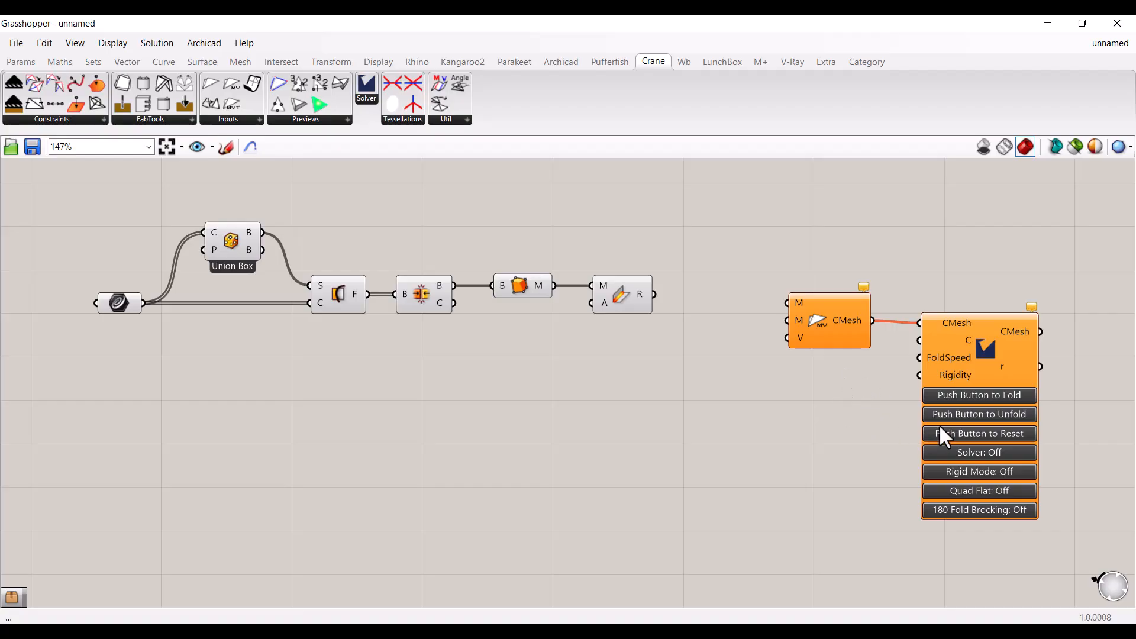
drag(1063, 405, 847, 348)
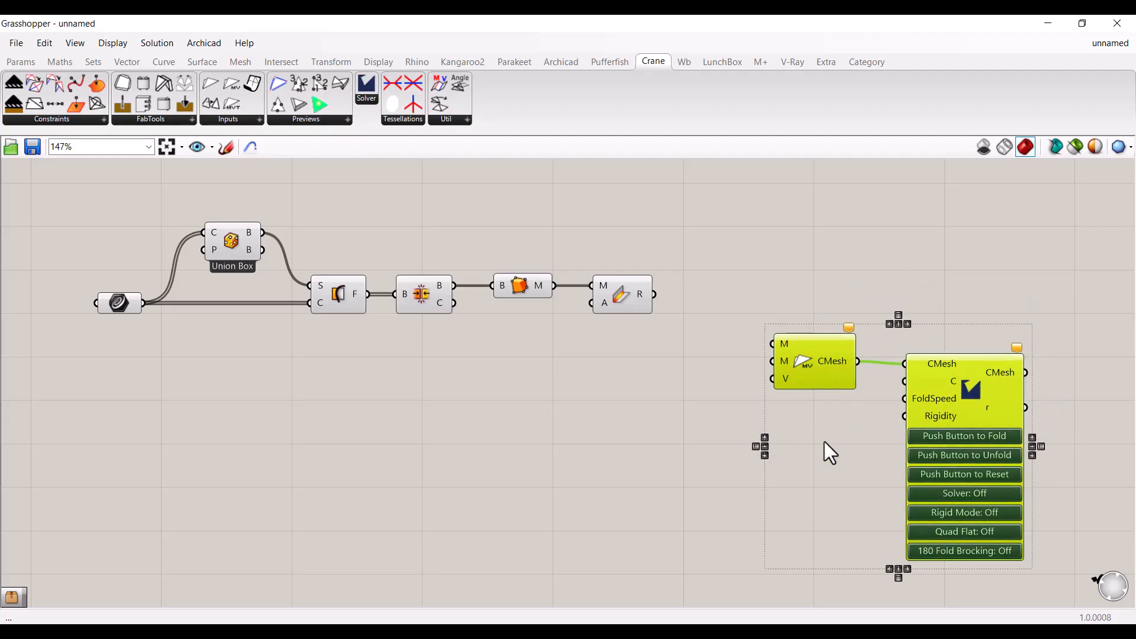
click(825, 442)
scroll(912, 420, up, 2)
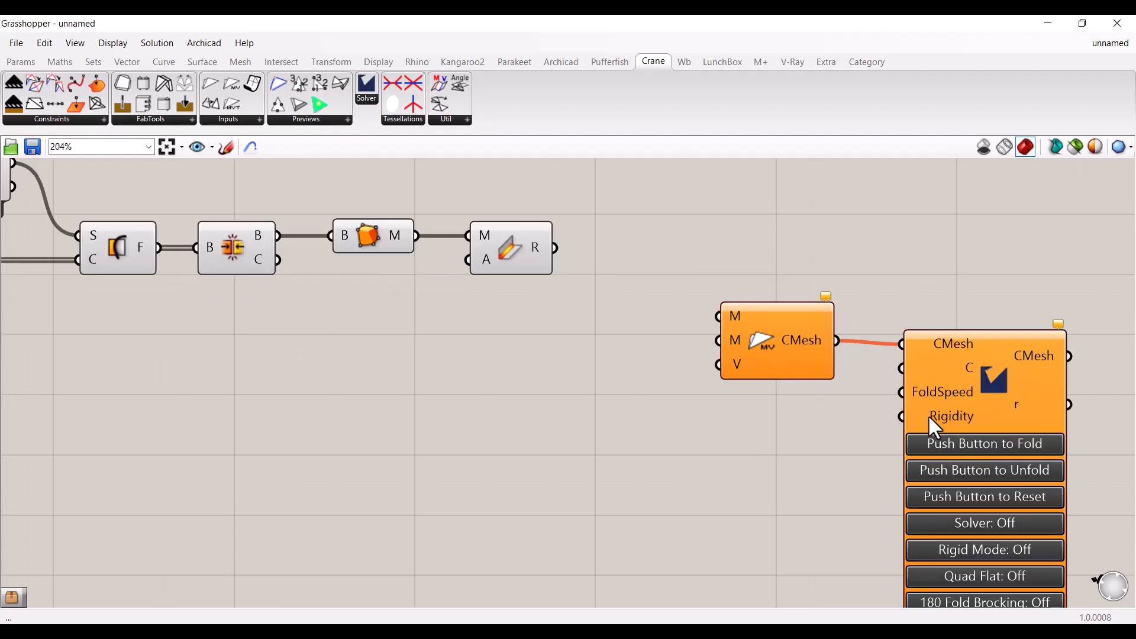
drag(775, 374, 768, 345)
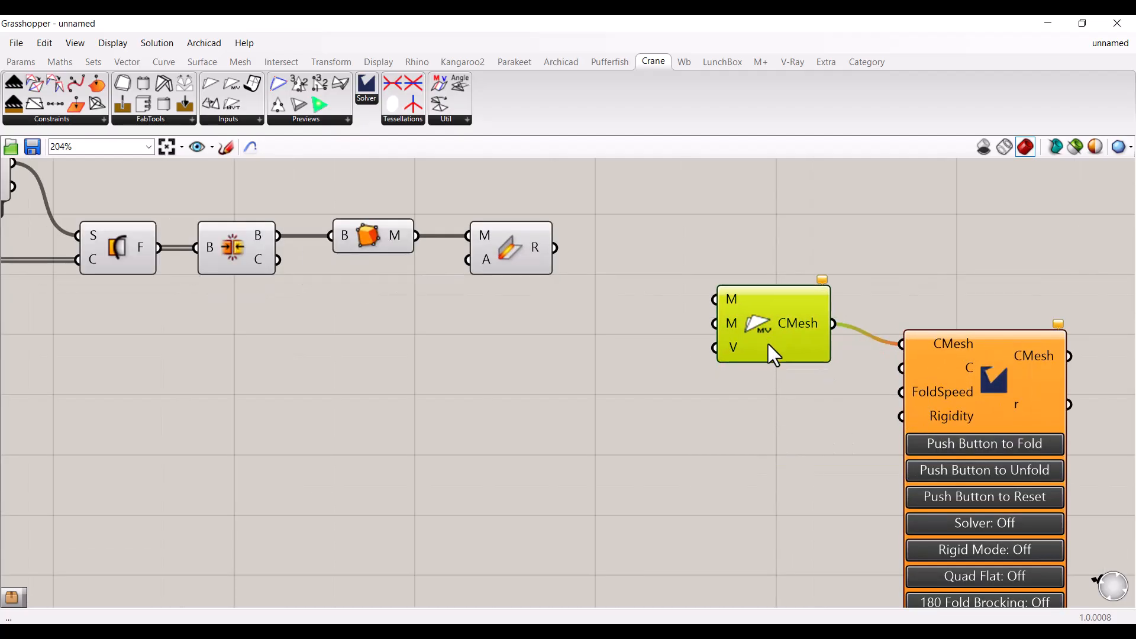
Create a number slider set to 0.2, connect it to CraneSolver's FoldSpeed input and place it below CMesh_MVlines.
double_click(776, 421)
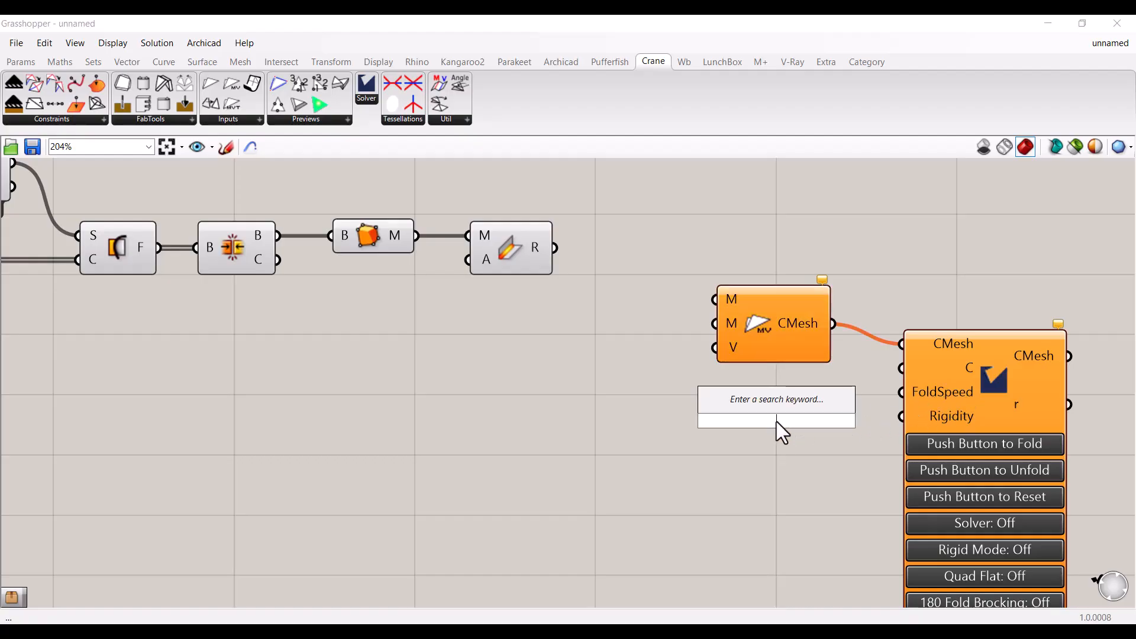
text(2)
key(Return)
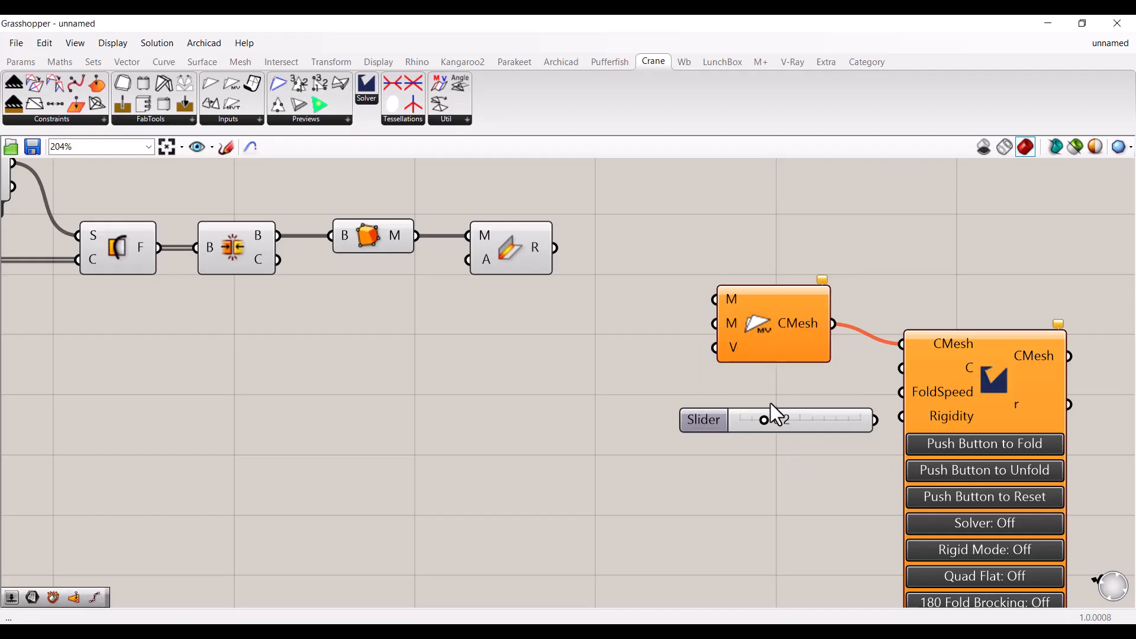
drag(830, 418, 900, 393)
drag(842, 414, 821, 404)
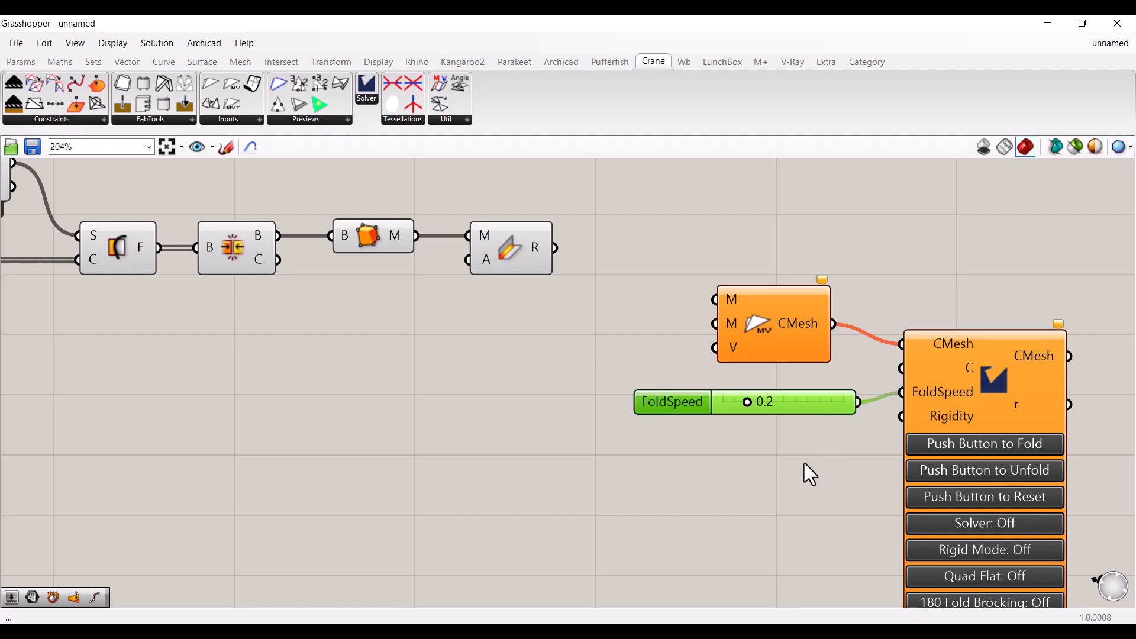
Create a number slider set to 0.1, connect it to CraneSolver's Rigidity input and place it beneath the FoldSpeed slider.
double_click(714, 465)
text(.1)
key(Return)
drag(824, 465, 902, 420)
drag(748, 470, 775, 445)
click(756, 506)
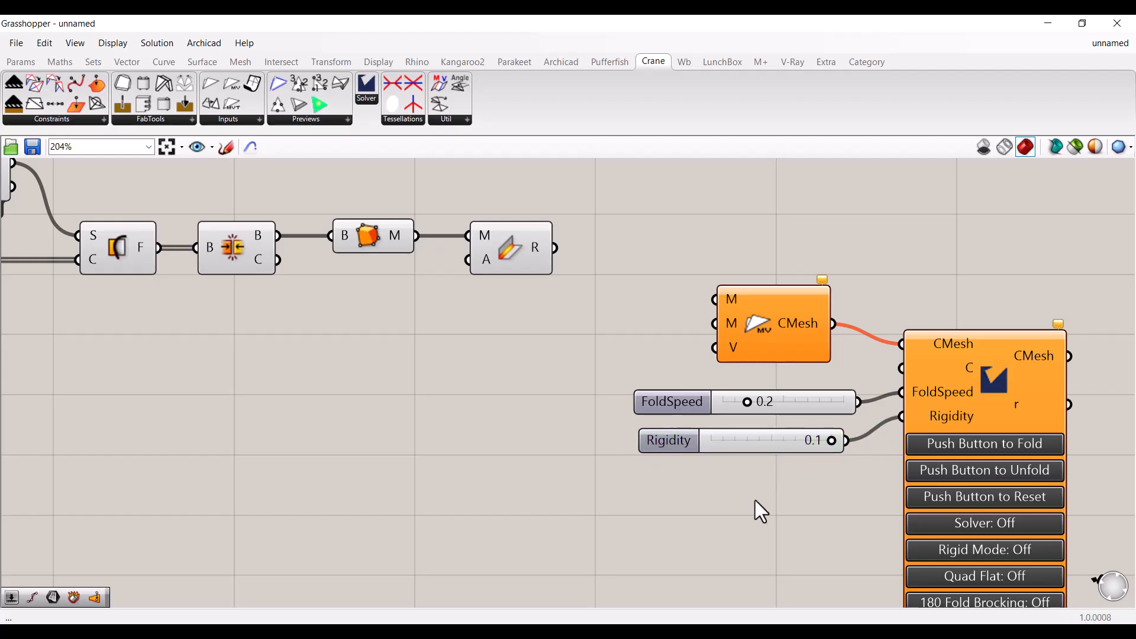
Turn on Solver, Rigid Mode and Quad Flat on the CraneSolver component.
right_drag(758, 523, 739, 477)
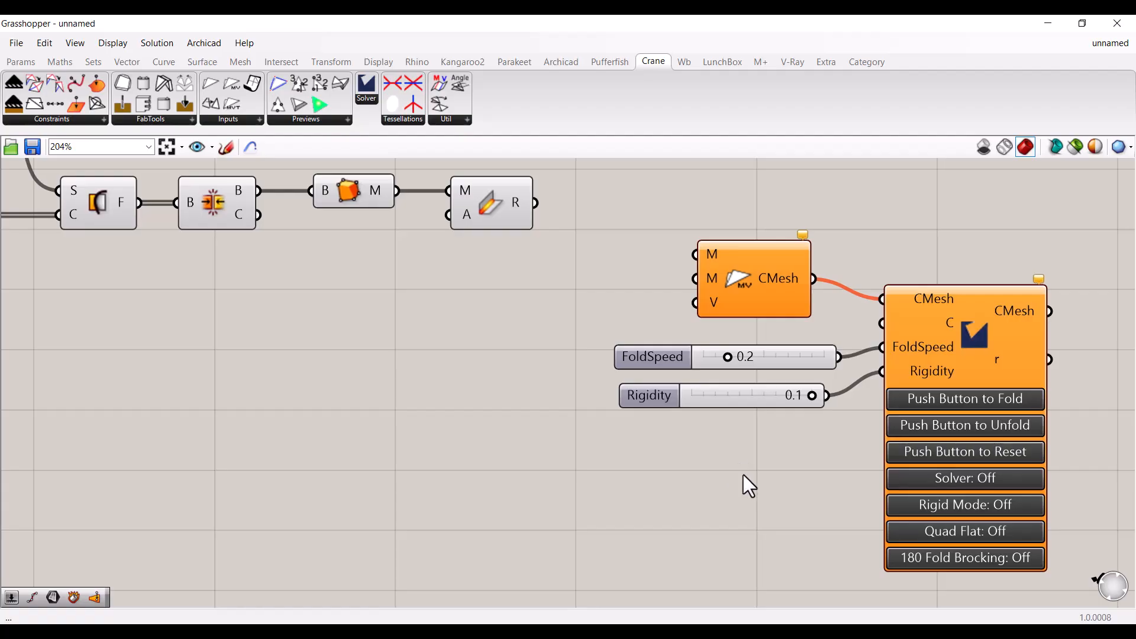
click(1005, 480)
click(1009, 508)
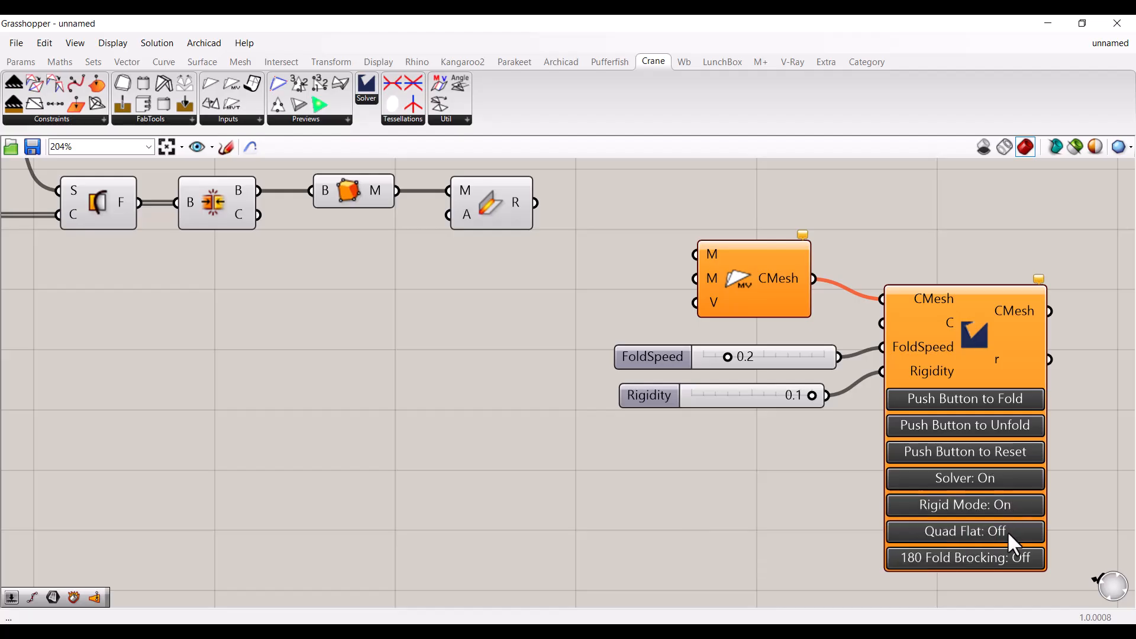
click(1010, 533)
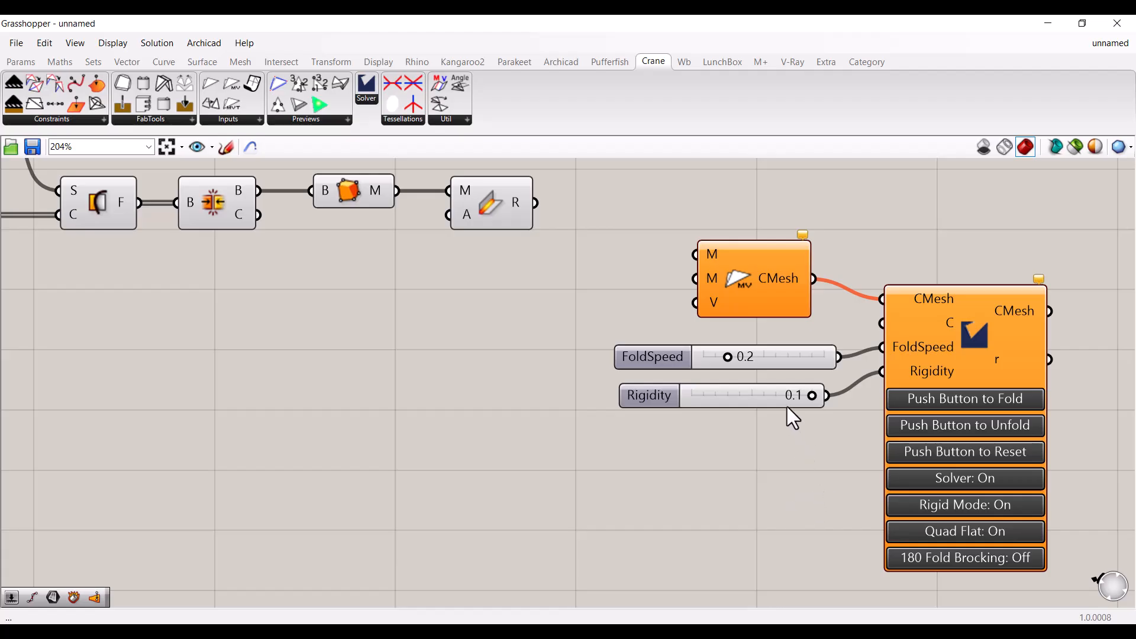
Connect Weld Mesh's R output to the first M input of CMesh_MVlines.
right_drag(728, 263, 758, 309)
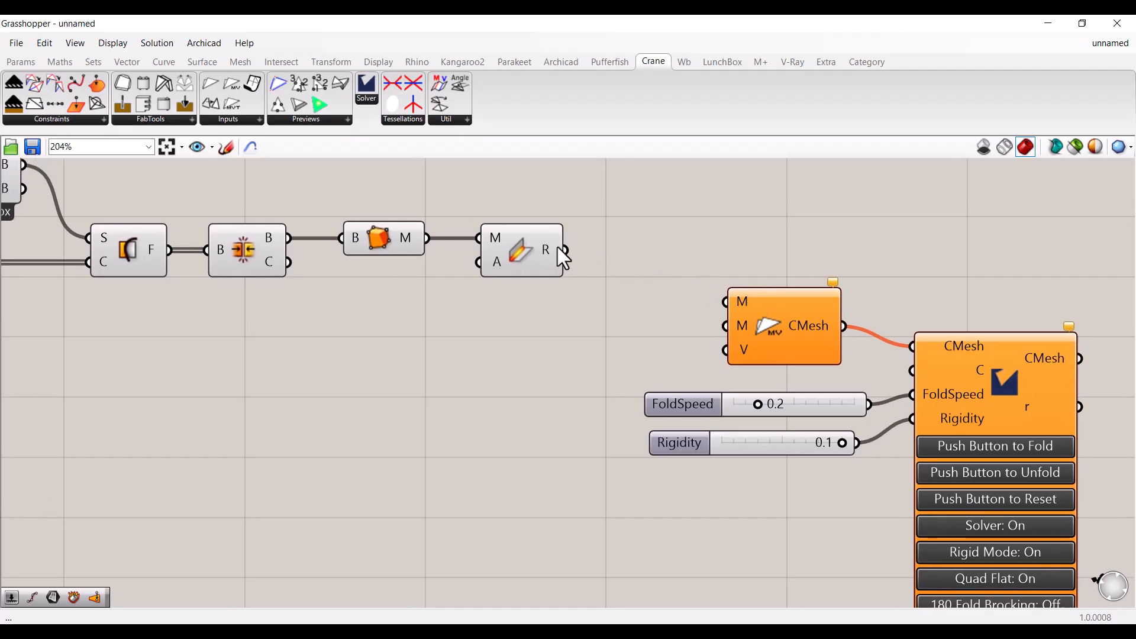
drag(563, 250, 723, 301)
right_drag(683, 357, 616, 265)
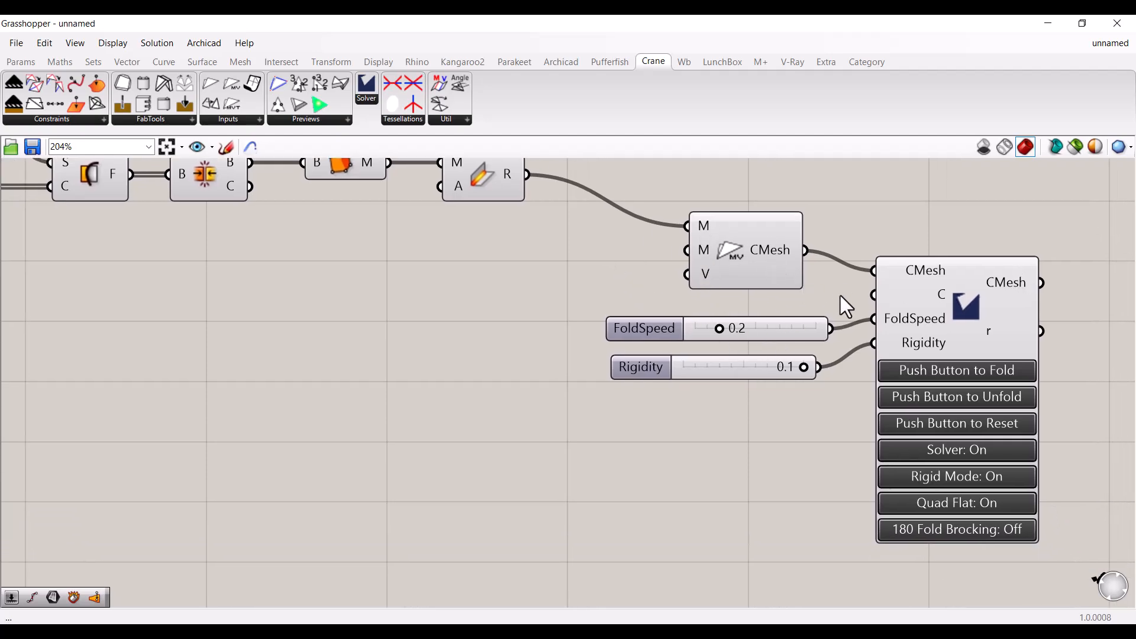
Add two Curve parameters, one above the other, for the mountain and valley crease lines of CMesh_MVlines.
mouse_move(705, 249)
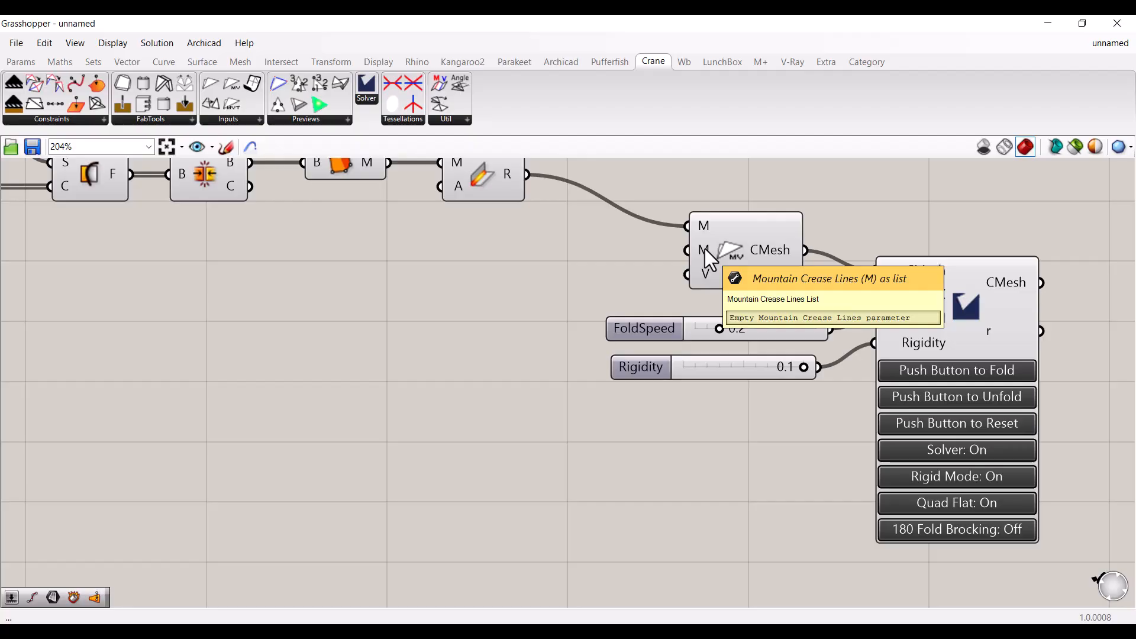
mouse_move(705, 272)
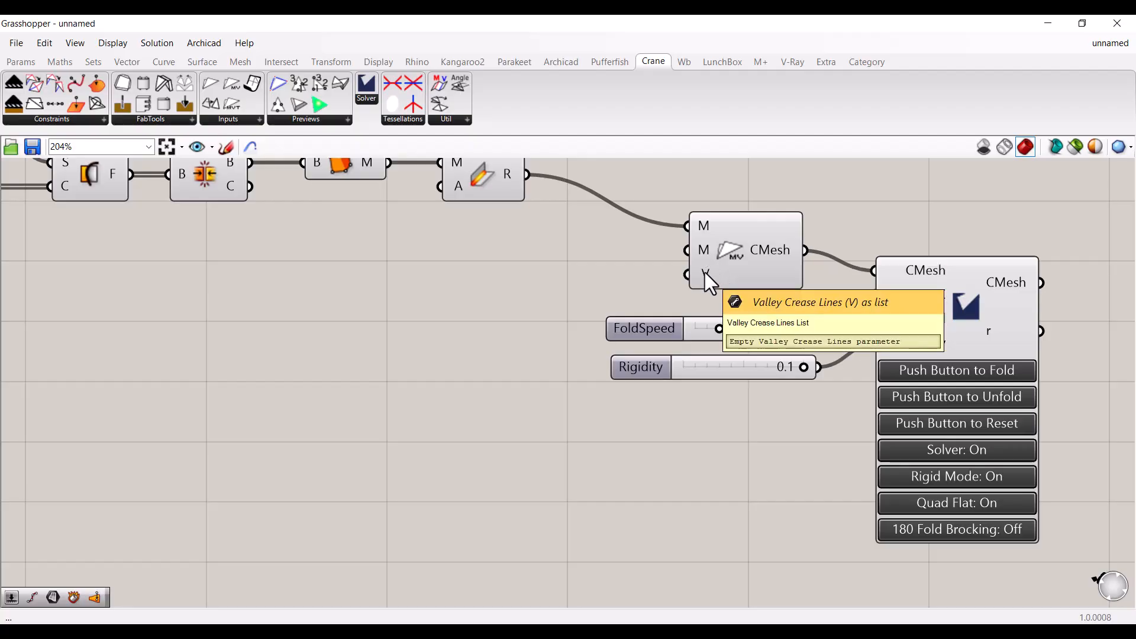
double_click(525, 253)
text(crv)
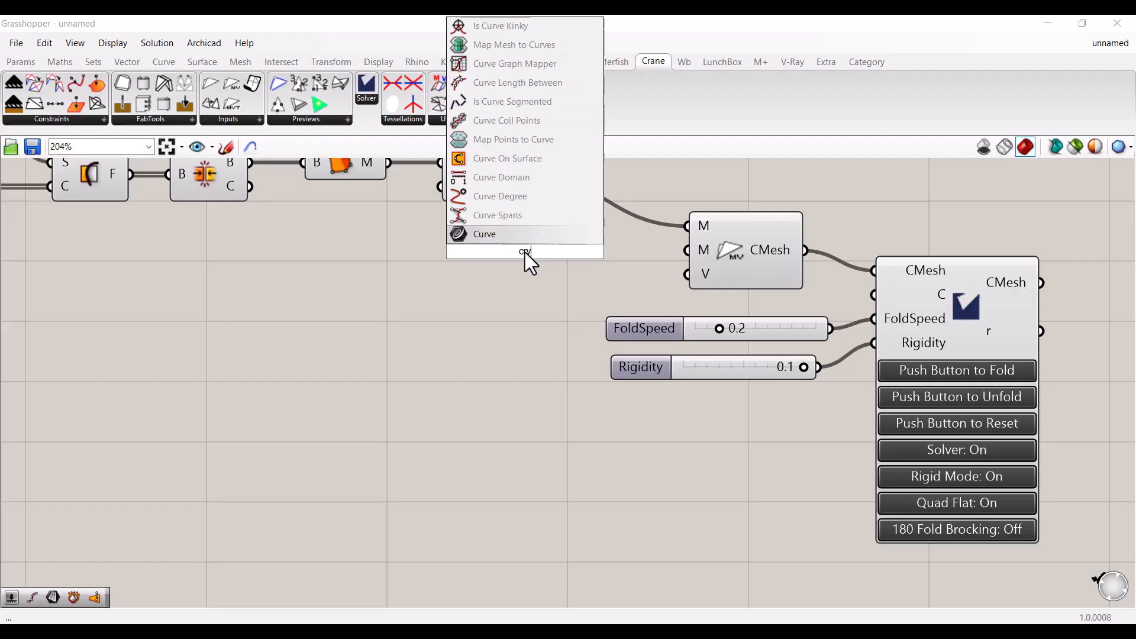
key(Return)
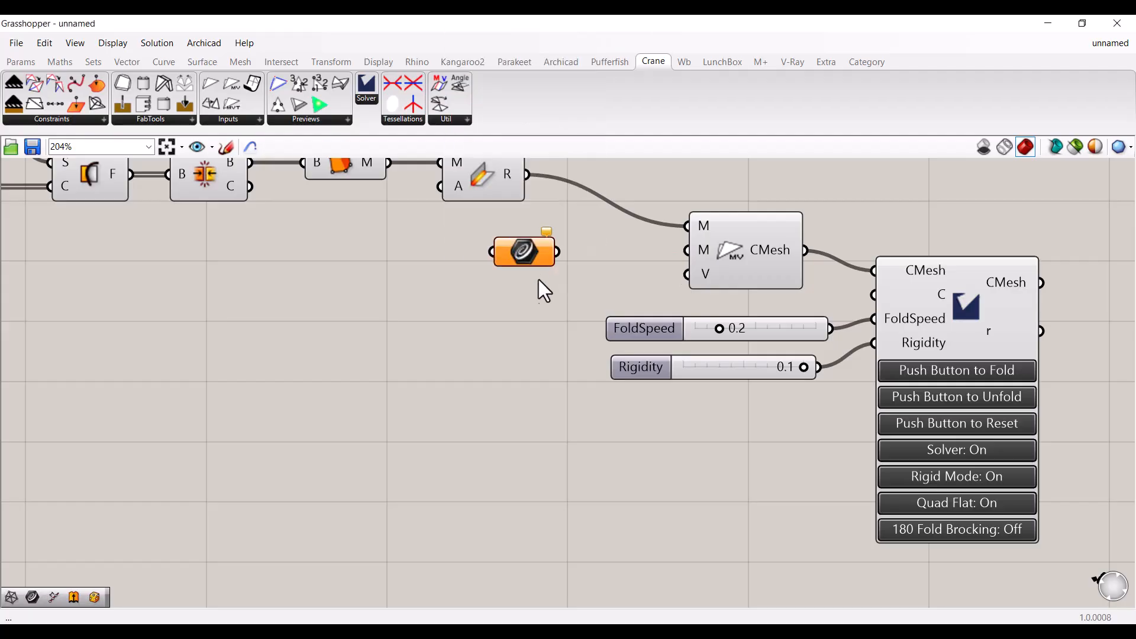
double_click(533, 309)
text(crv)
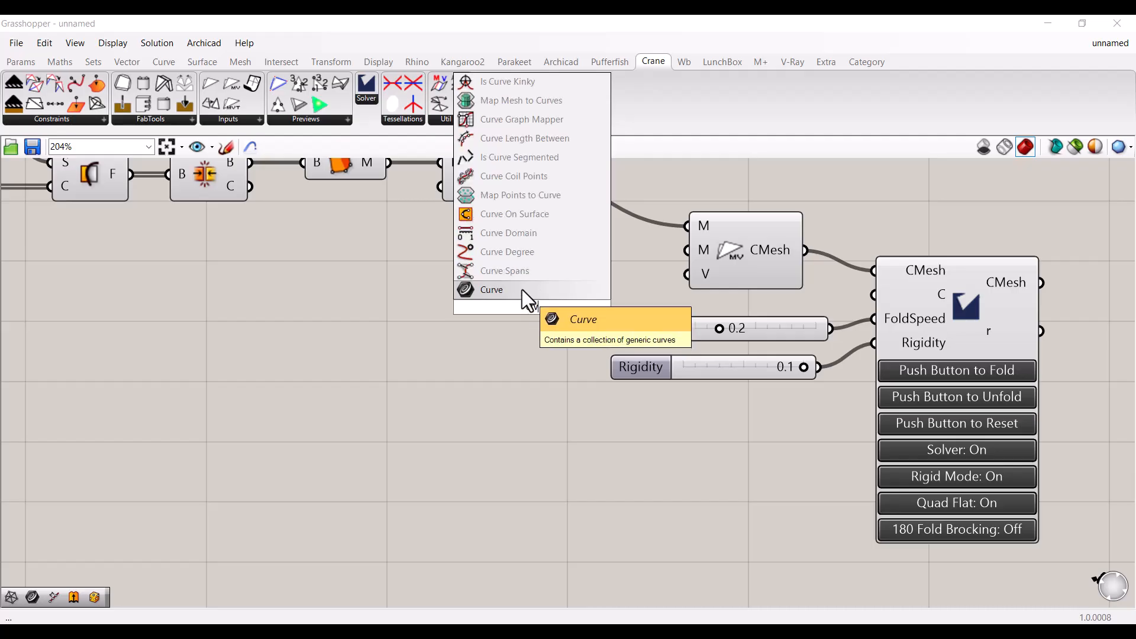
click(515, 290)
click(531, 297)
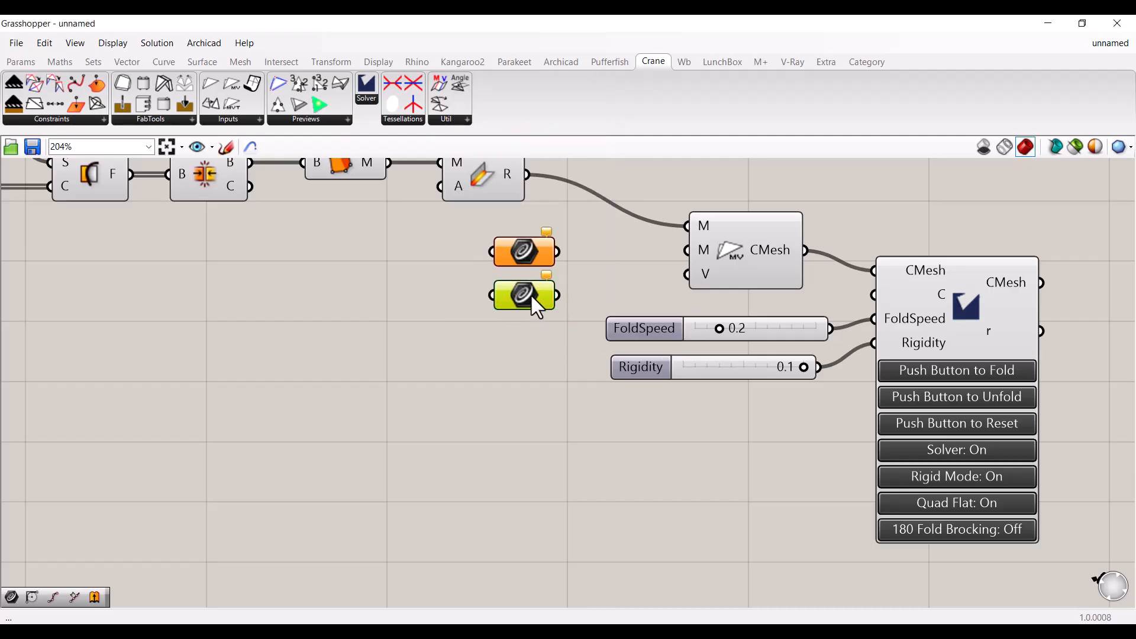
Move both Curve parameters closer to CMesh_MVlines and connect the upper one to mountain input M and the lower one to valley input V.
drag(571, 297, 520, 254)
drag(521, 253, 559, 248)
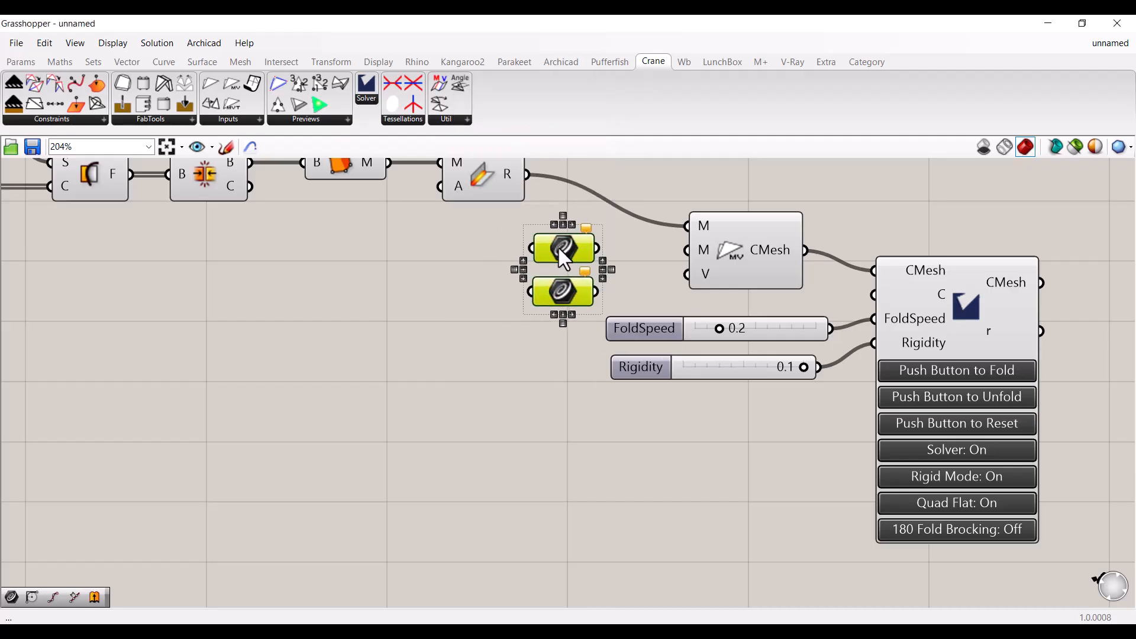
click(651, 269)
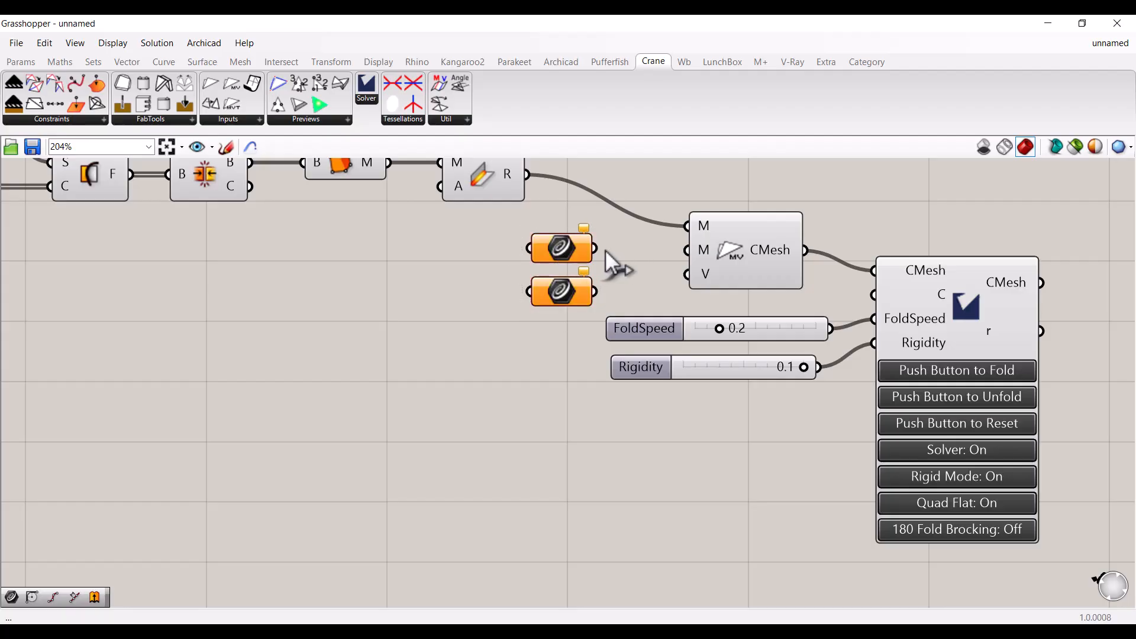
drag(595, 249, 687, 250)
drag(595, 291, 682, 277)
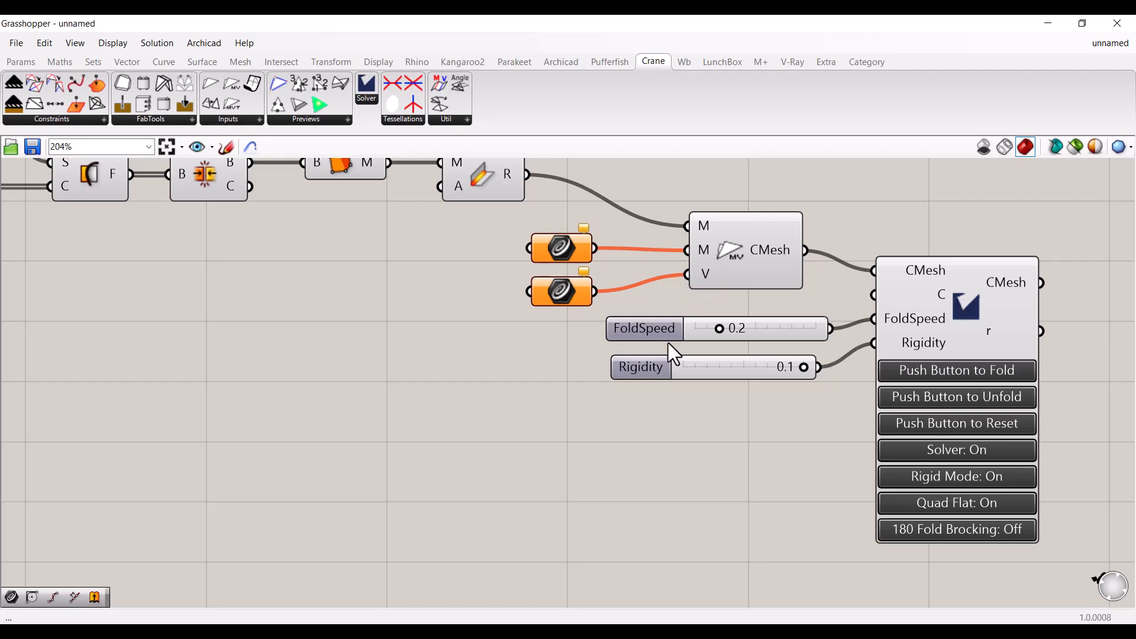
Move CMesh_MVlines, both Curve parameters, the sliders and CraneSolver together farther from Weld Mesh, and shift the upper Curve parameter slightly up.
scroll(670, 342, down, 3)
drag(975, 476, 589, 253)
drag(706, 282, 752, 331)
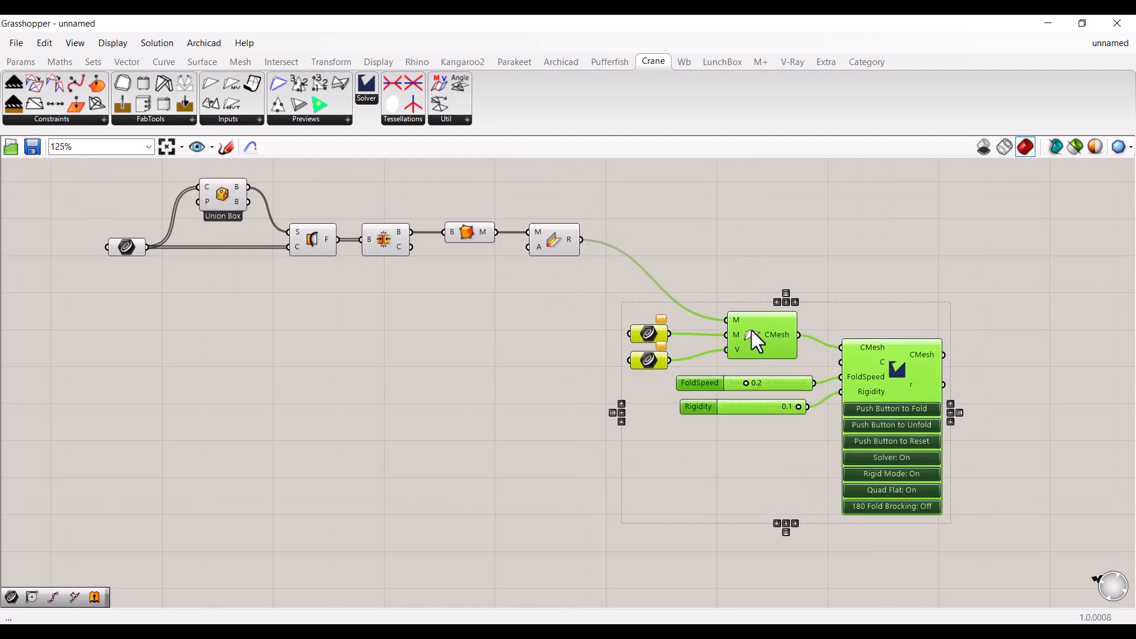
click(705, 275)
drag(648, 332, 642, 325)
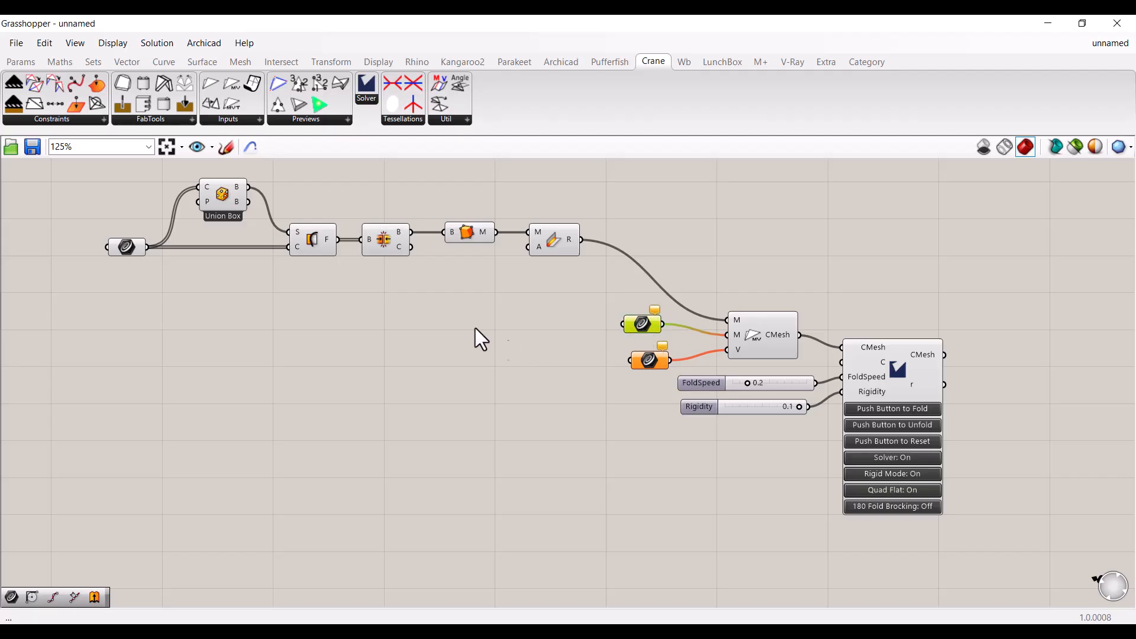
scroll(439, 279, up, 1)
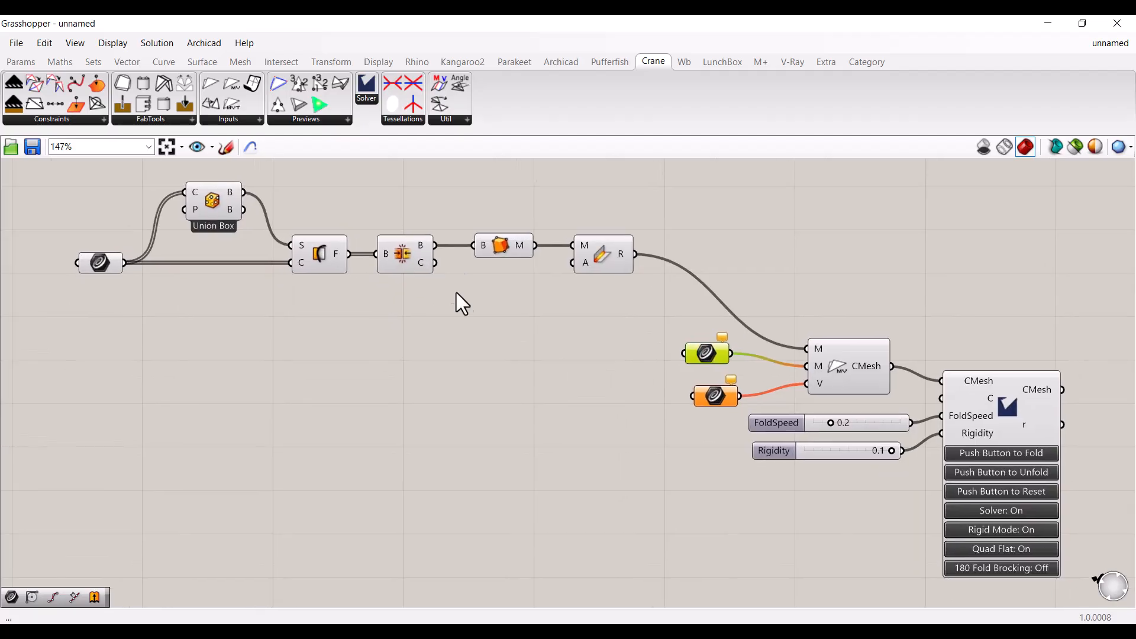
click(541, 406)
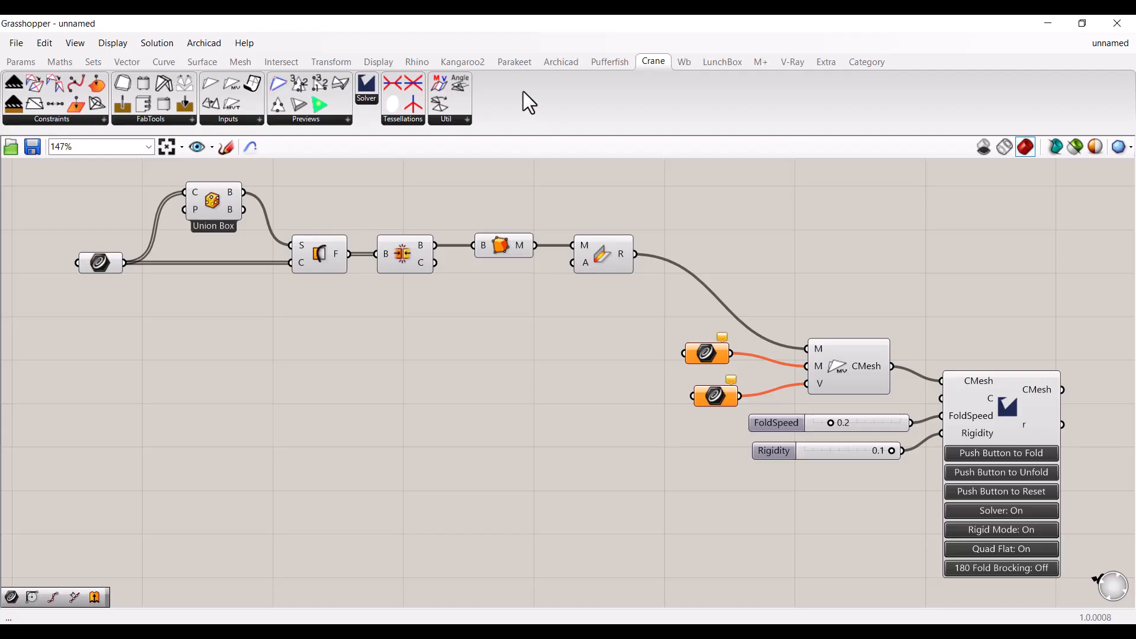
Restore the Grasshopper window beside the Rhino Perspective viewport and widen it to fit the CMesh_MVlines inputs.
drag(391, 20, 780, 21)
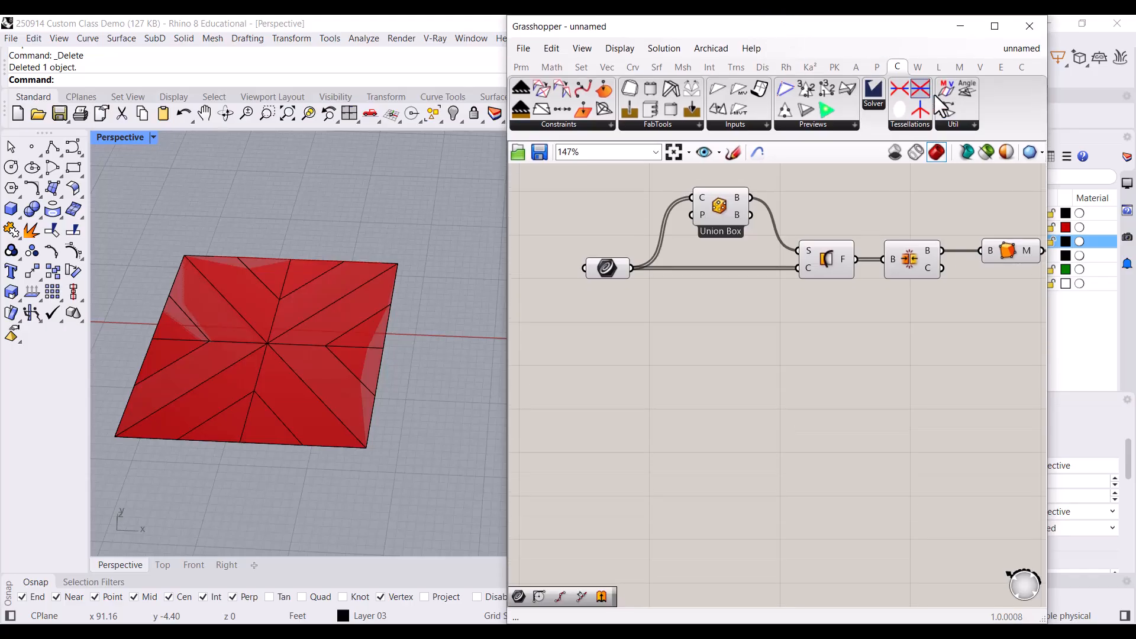
drag(1047, 115, 1094, 113)
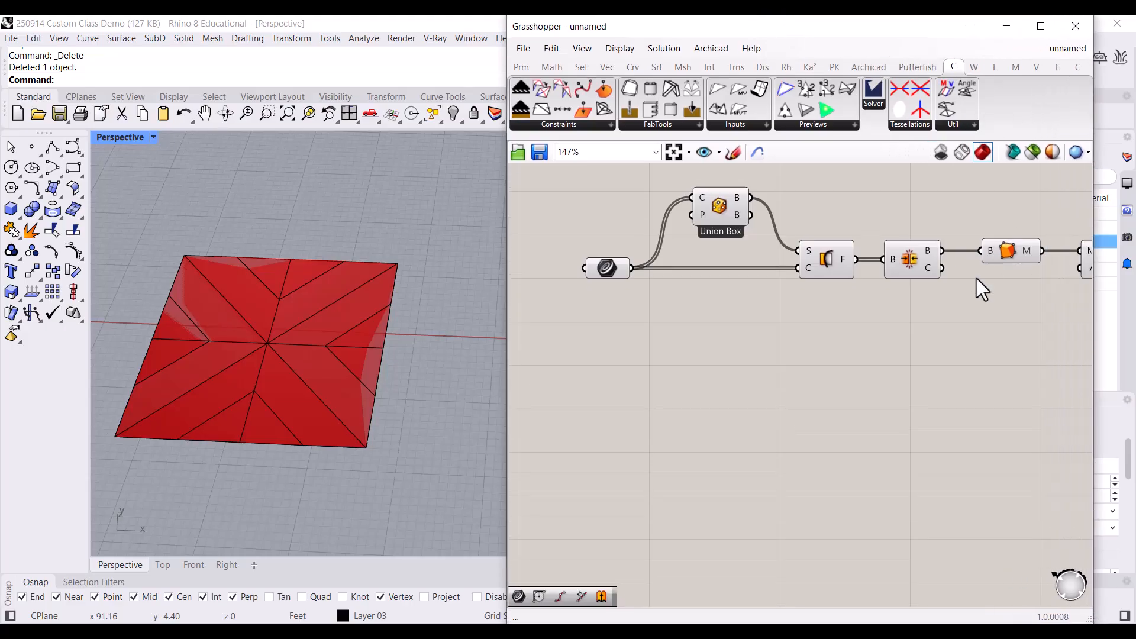
right_drag(986, 271, 732, 299)
scroll(930, 371, up, 3)
right_drag(930, 371, 728, 342)
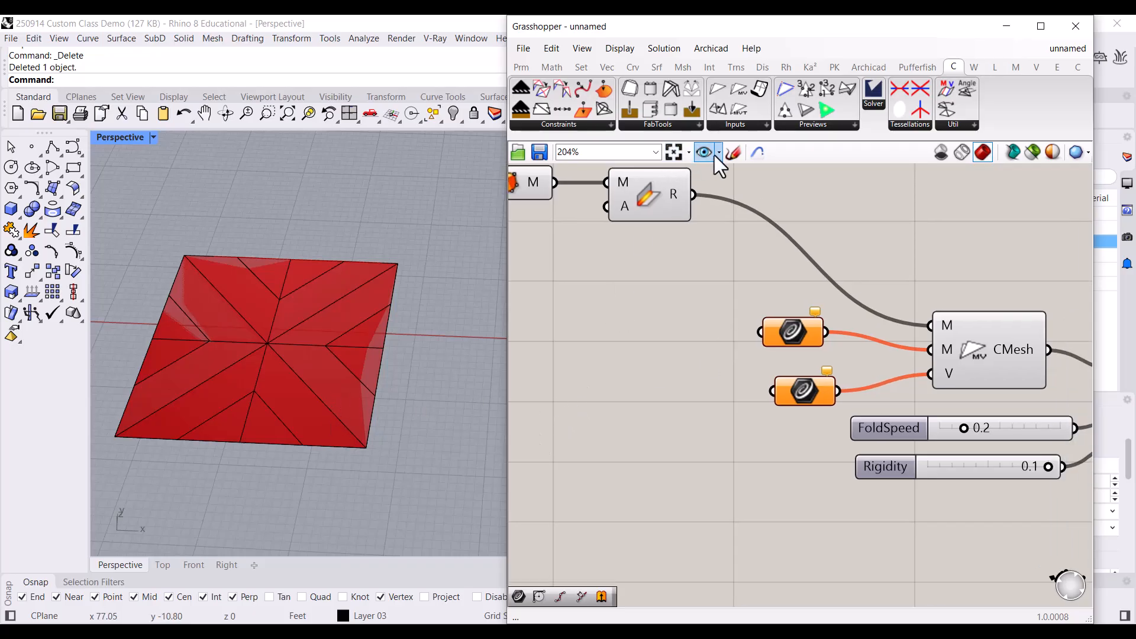
Sketch an upward peak and a downward V on the canvas beside the Curve parameters to mark mountain and valley folds.
click(732, 152)
mouse_move(554, 350)
mouse_down()
mouse_move(603, 323)
mouse_move(625, 290)
mouse_move(682, 345)
mouse_up()
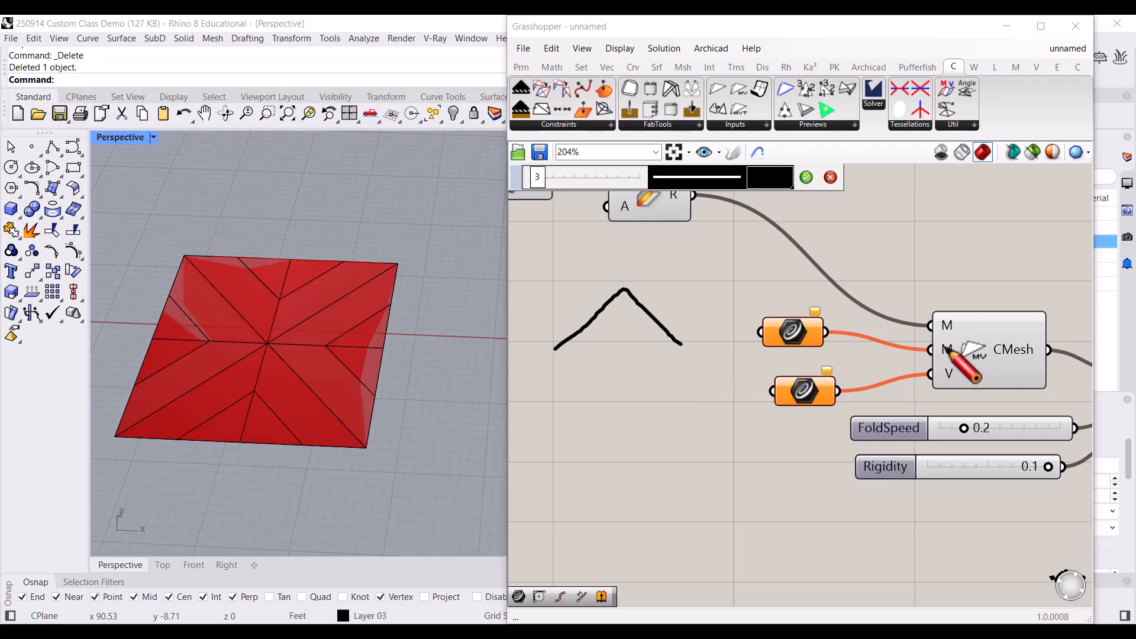
mouse_move(563, 408)
mouse_down()
mouse_move(612, 446)
mouse_move(680, 406)
mouse_up()
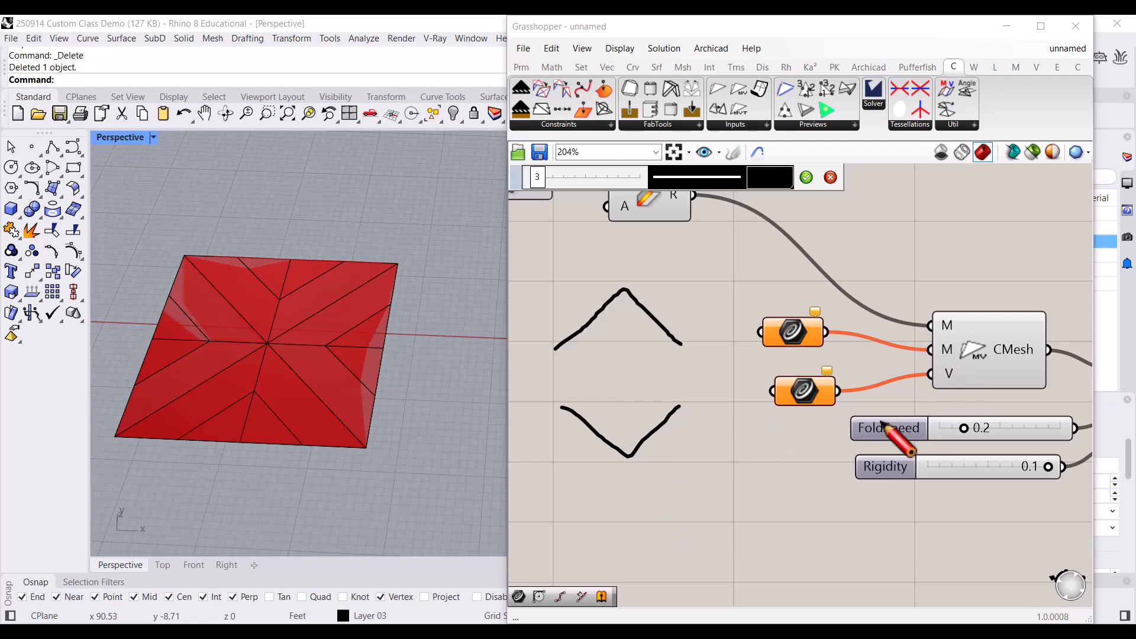
click(806, 178)
Reference the four diagonal creases plus the horizontal and vertical centre creases as multiple curves in the upper, mountain Curve parameter.
mouse_move(331, 318)
right_down()
mouse_move(302, 363)
mouse_move(290, 360)
right_up()
scroll(249, 384, up, 2)
mouse_move(313, 400)
right_down()
mouse_move(314, 375)
mouse_move(381, 361)
right_up()
click(312, 370)
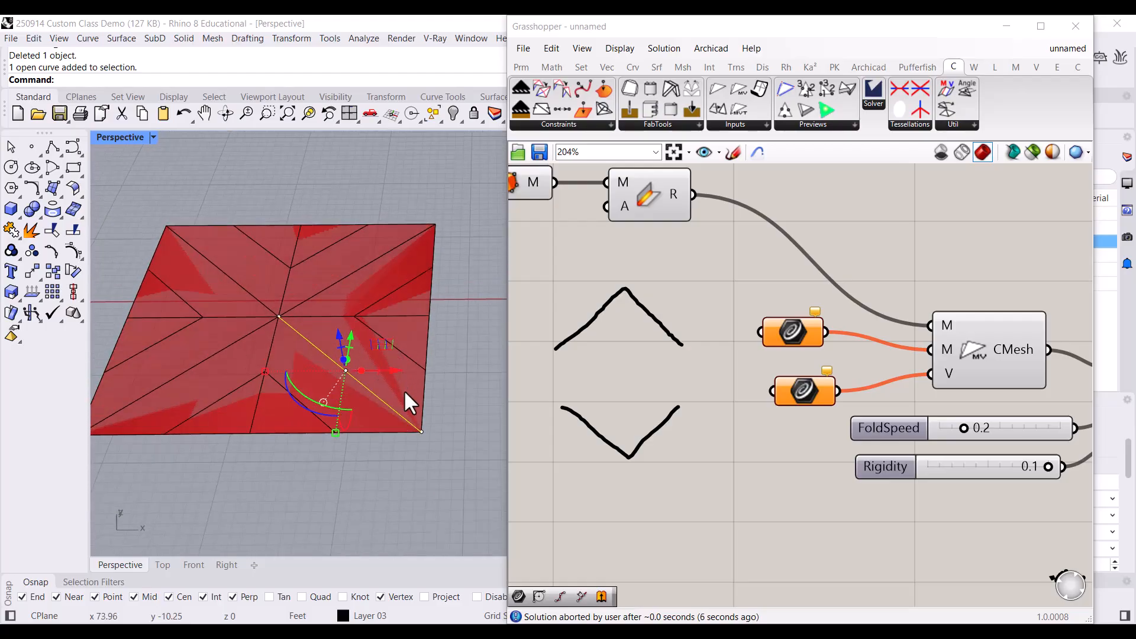
shift+click(333, 282)
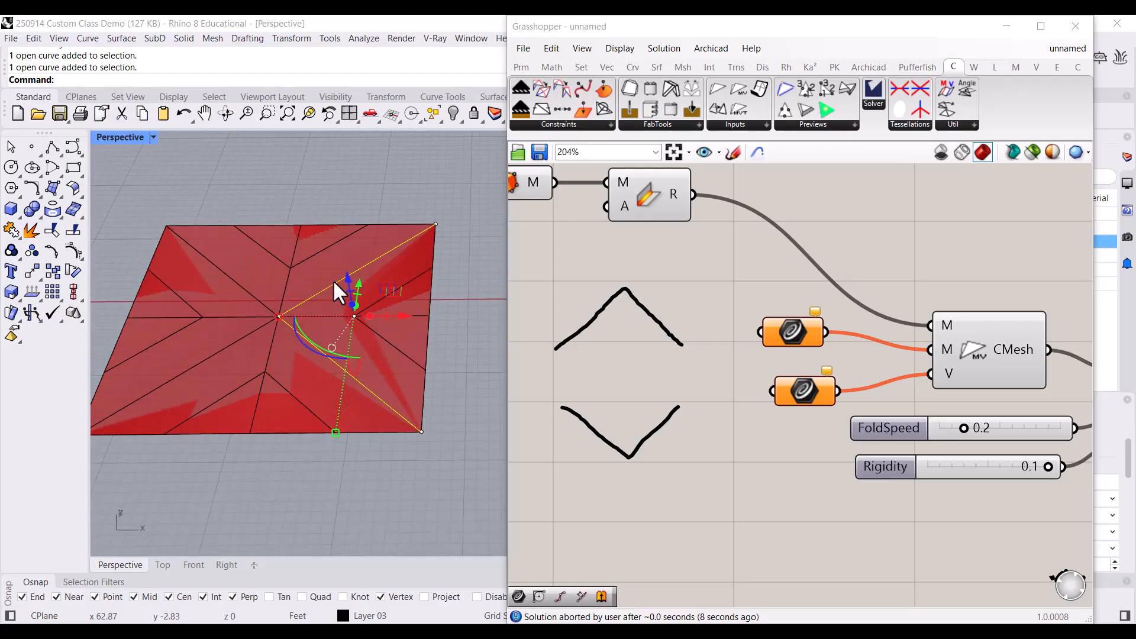
shift+click(253, 296)
shift+click(205, 357)
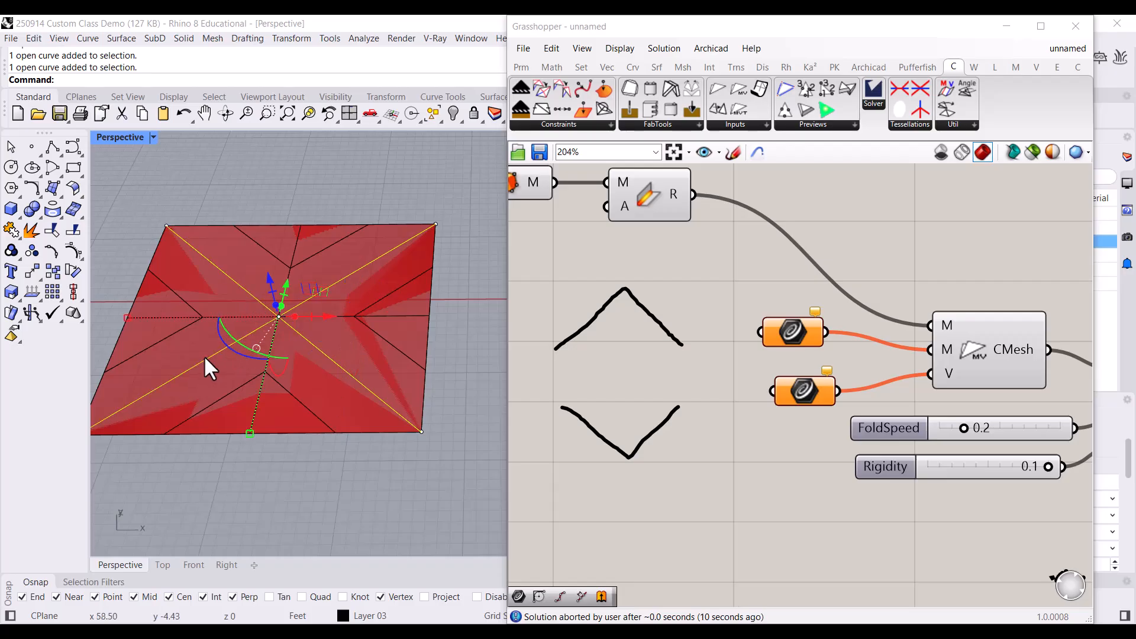
scroll(427, 415, down, 2)
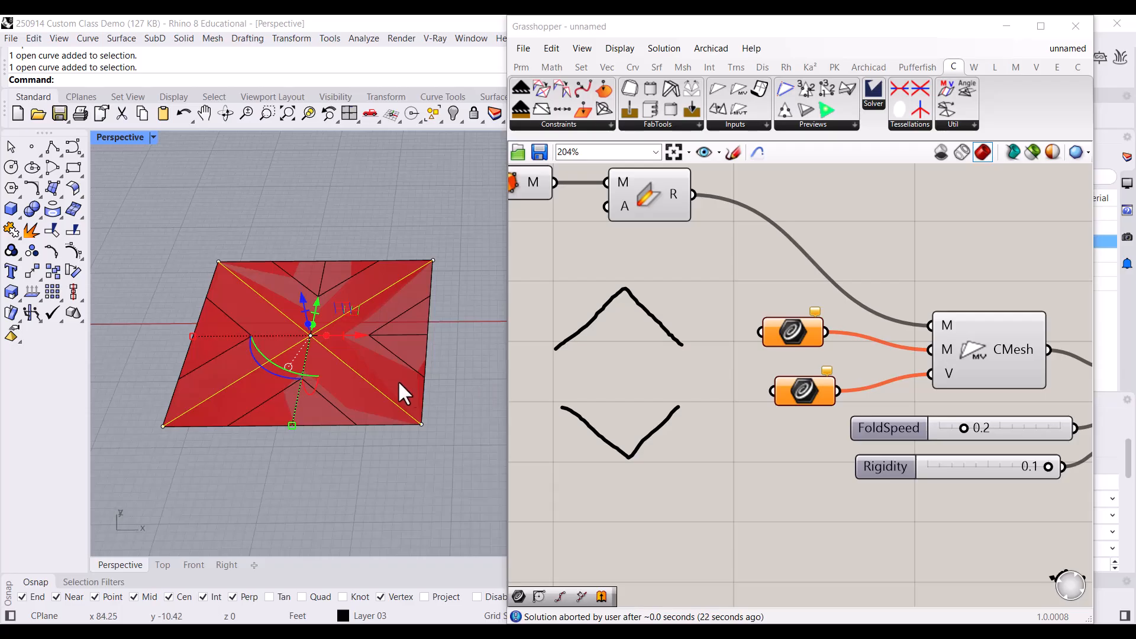
shift+click(304, 357)
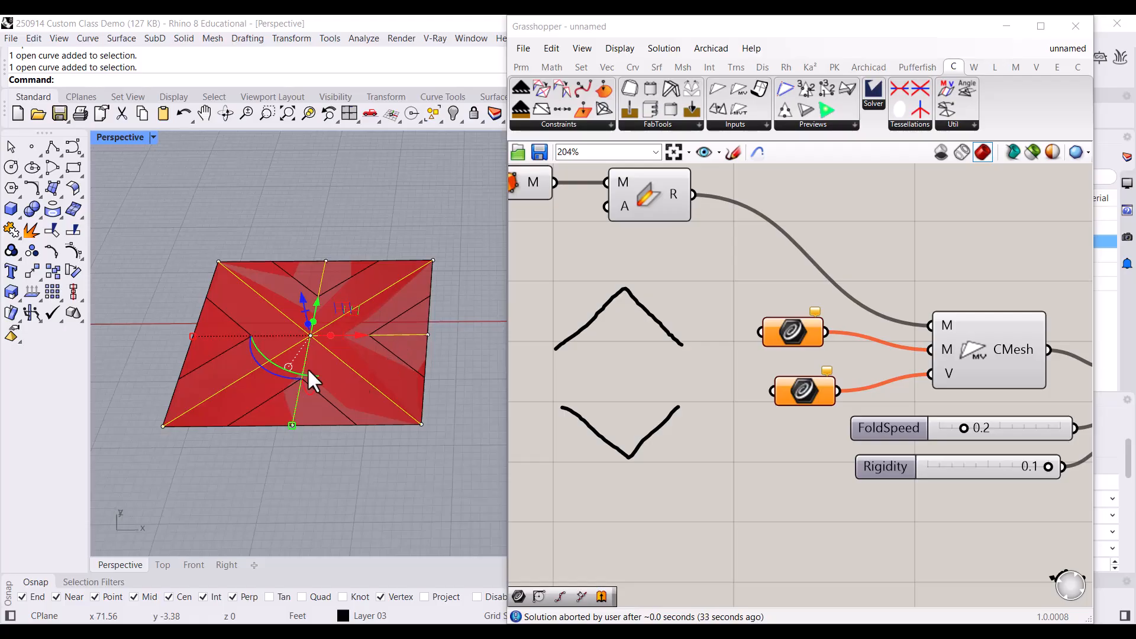
right_drag(343, 398, 293, 416)
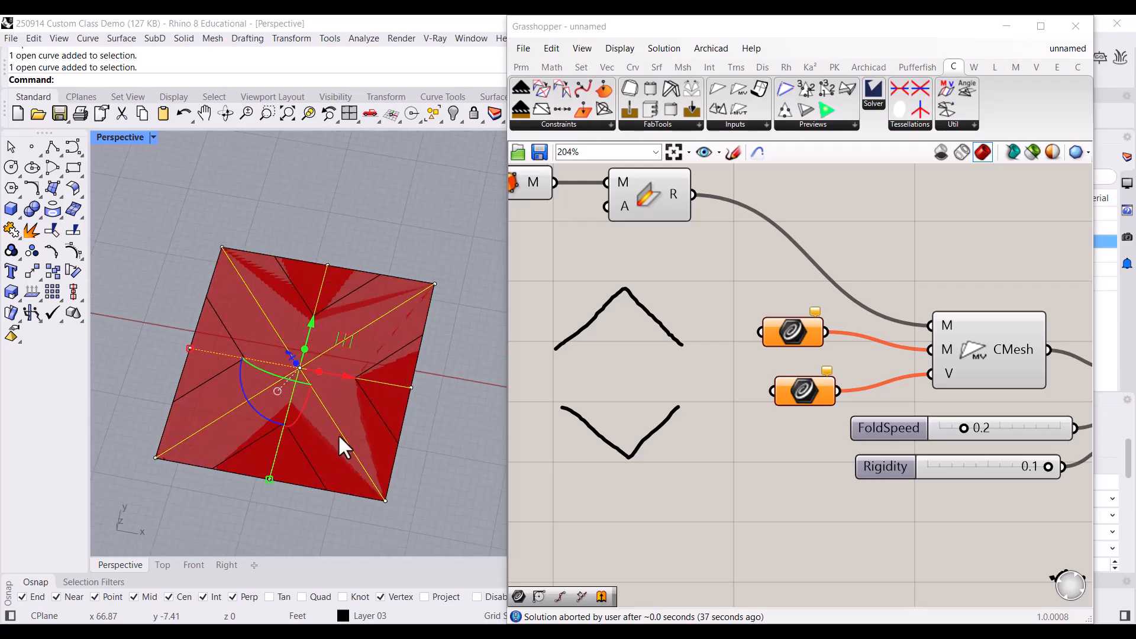
right_drag(350, 446, 347, 414)
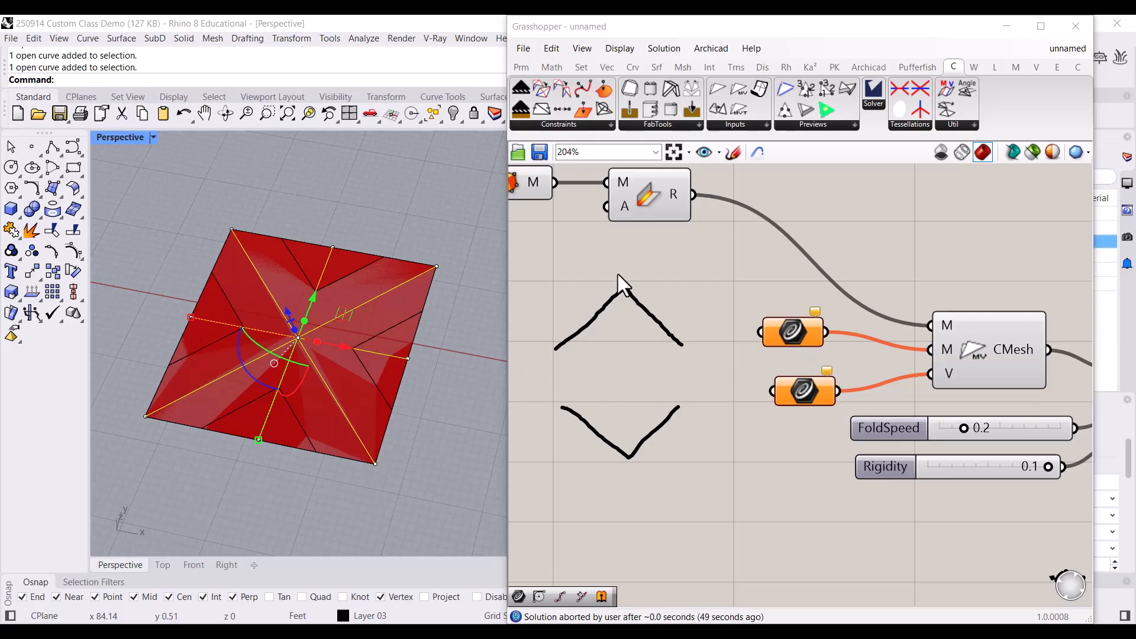
drag(797, 333, 794, 335)
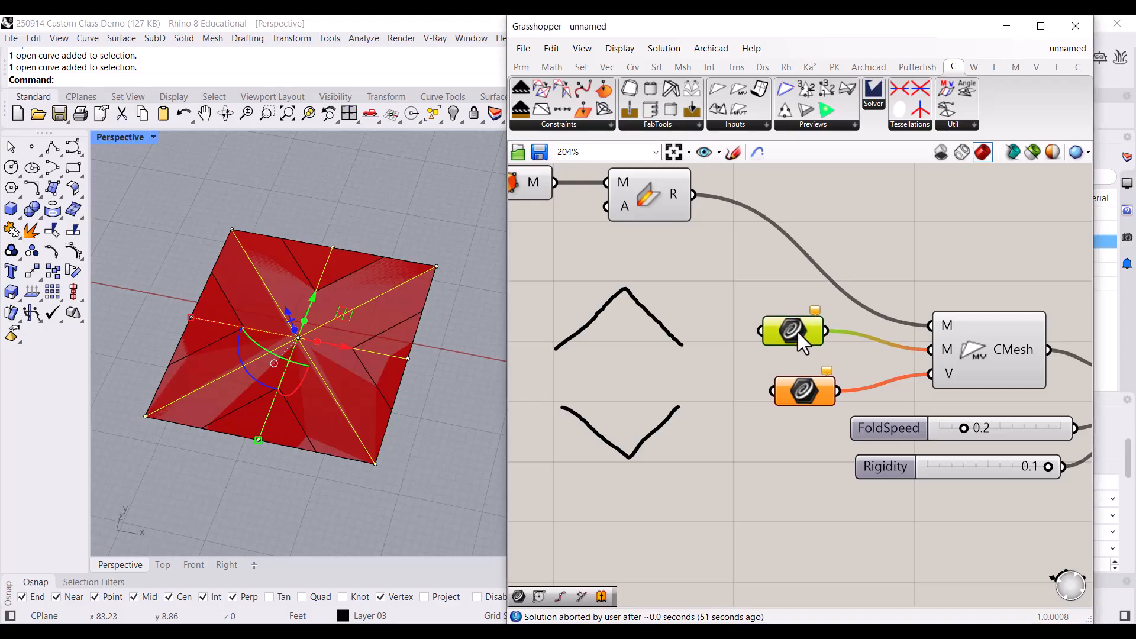
right_click(795, 335)
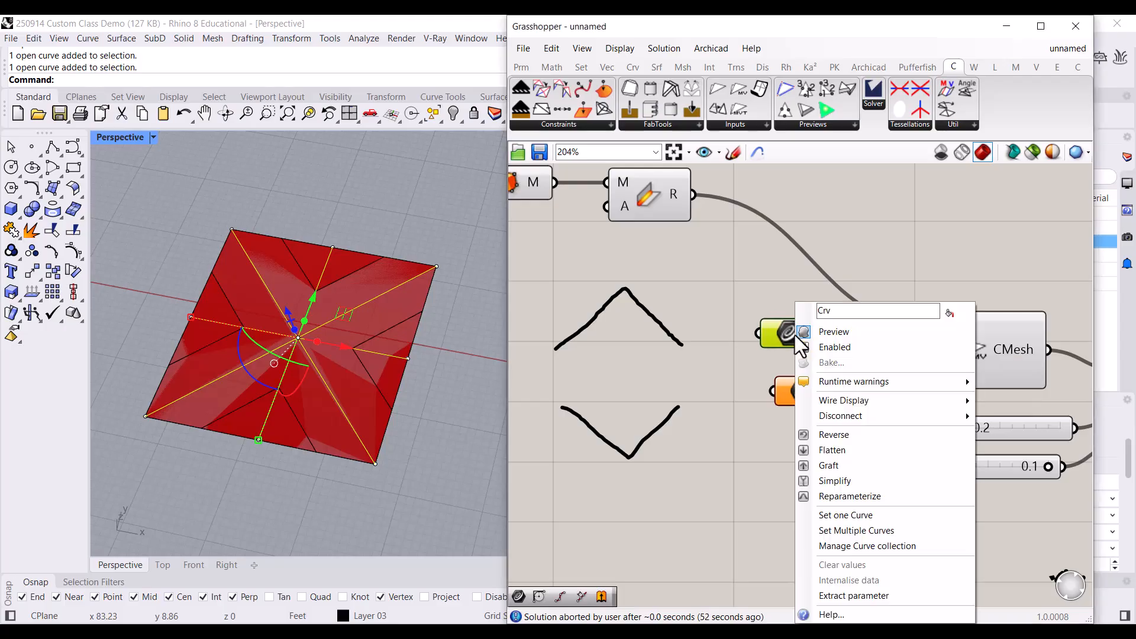
click(866, 532)
click(665, 377)
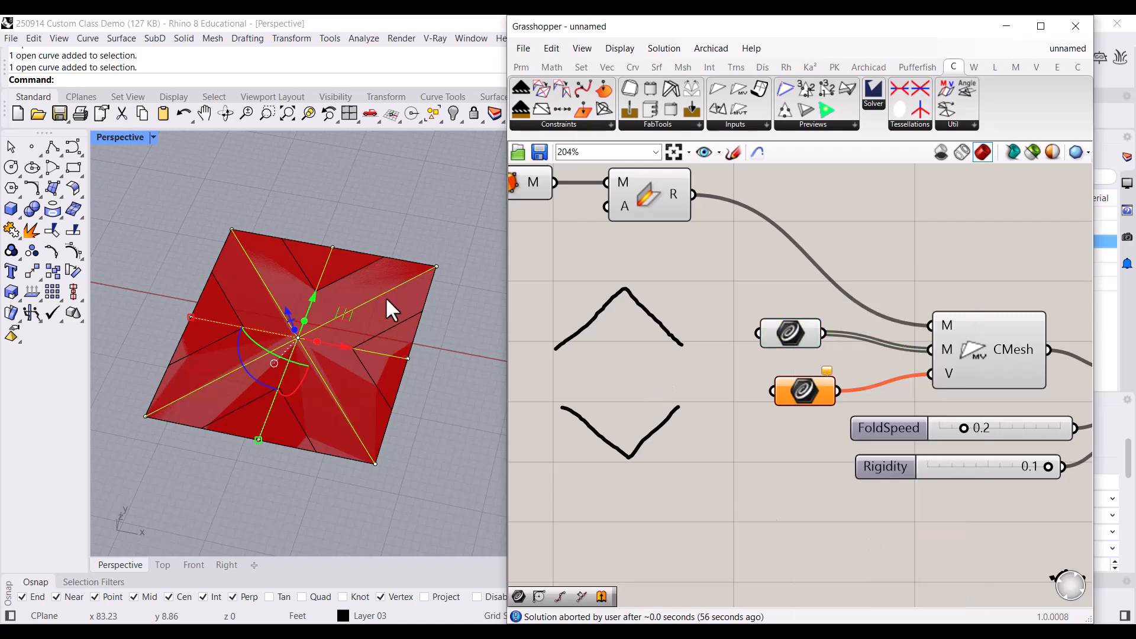
Align the two Curve parameters one above the other and clear the crease selection in the Rhino viewport.
scroll(236, 350, up, 1)
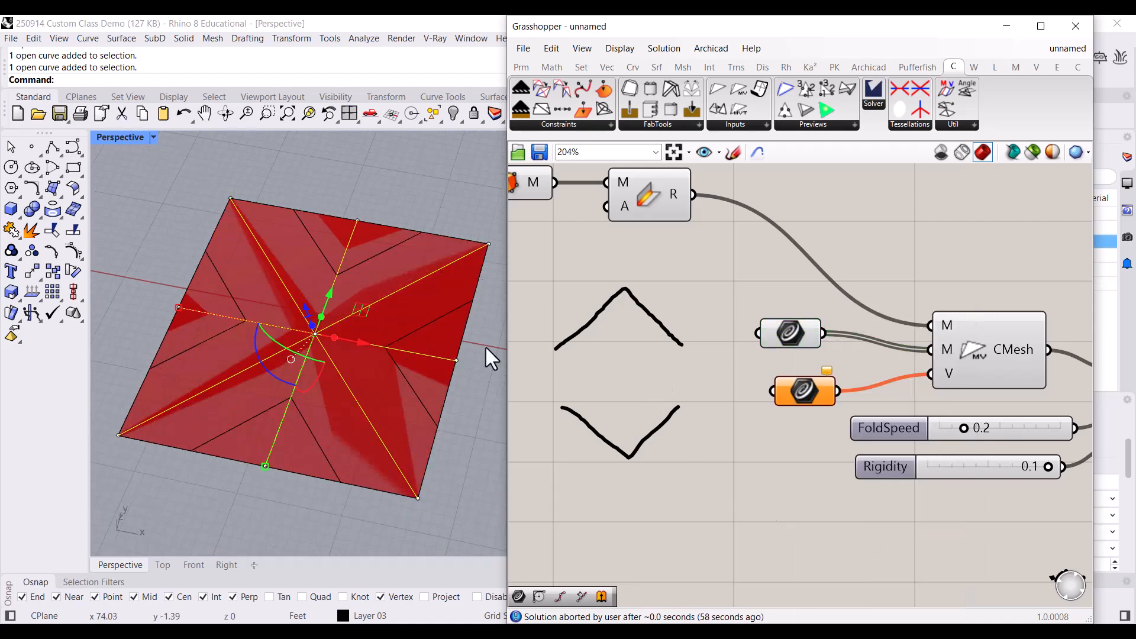
drag(787, 330, 797, 333)
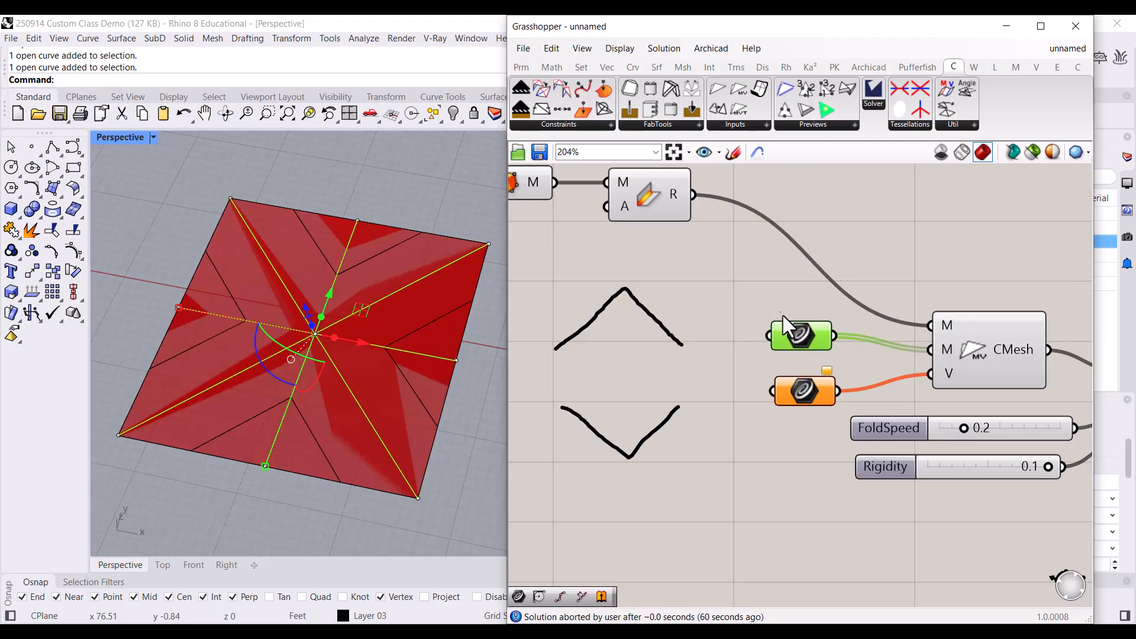
click(764, 313)
click(417, 200)
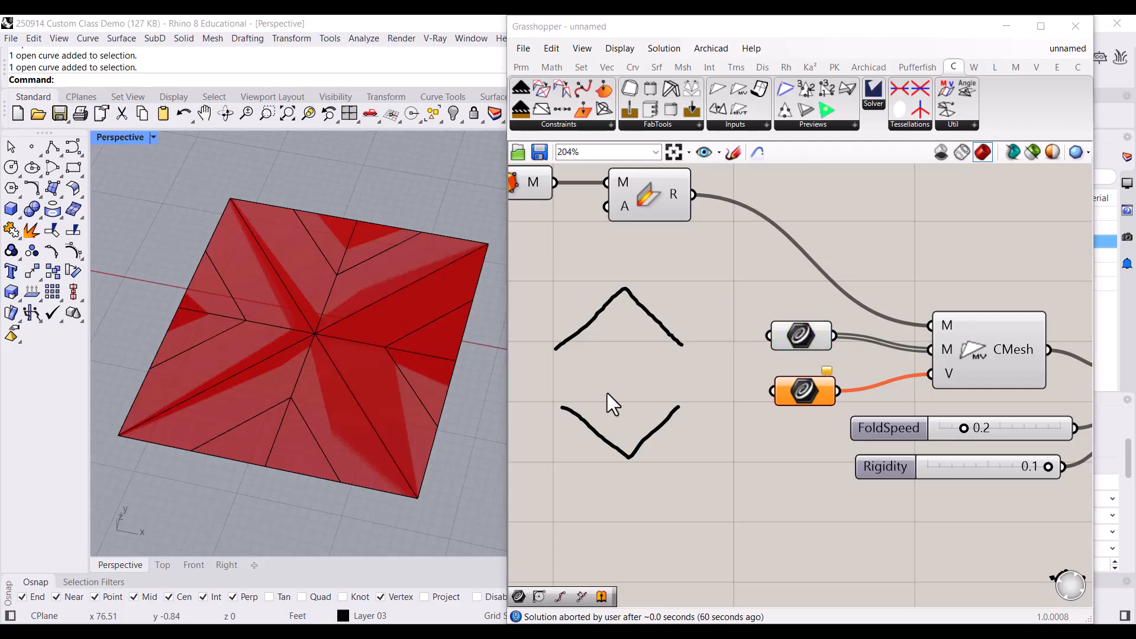
drag(798, 396, 793, 395)
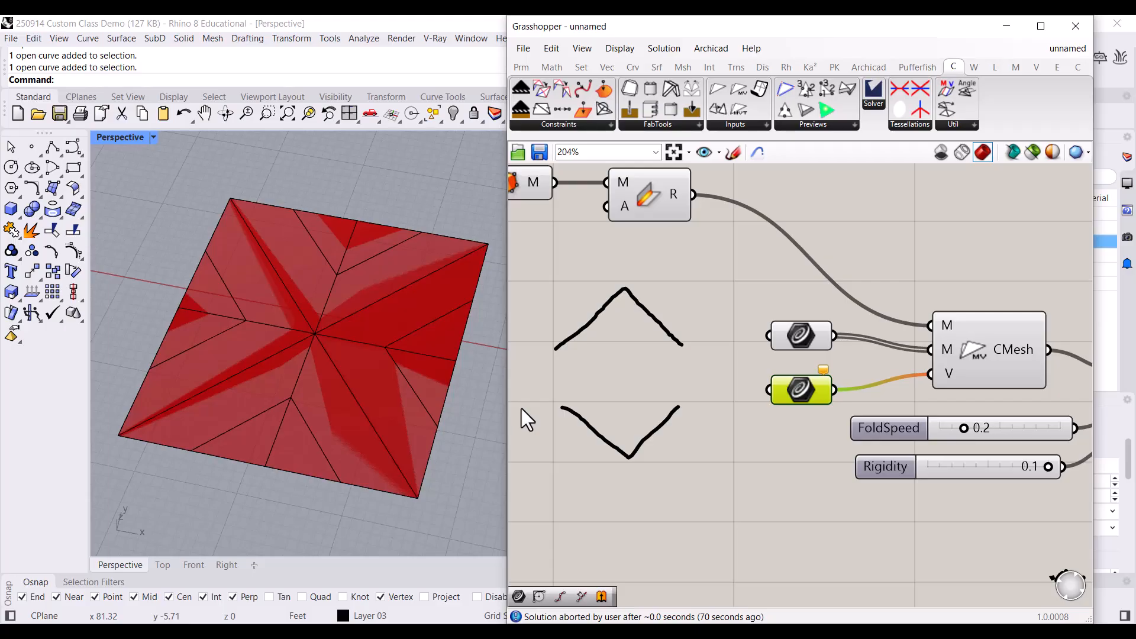
Reference the eight short slanted creases running to the square's edges as multiple curves in the lower, valley Curve parameter.
click(411, 388)
drag(424, 335, 439, 318)
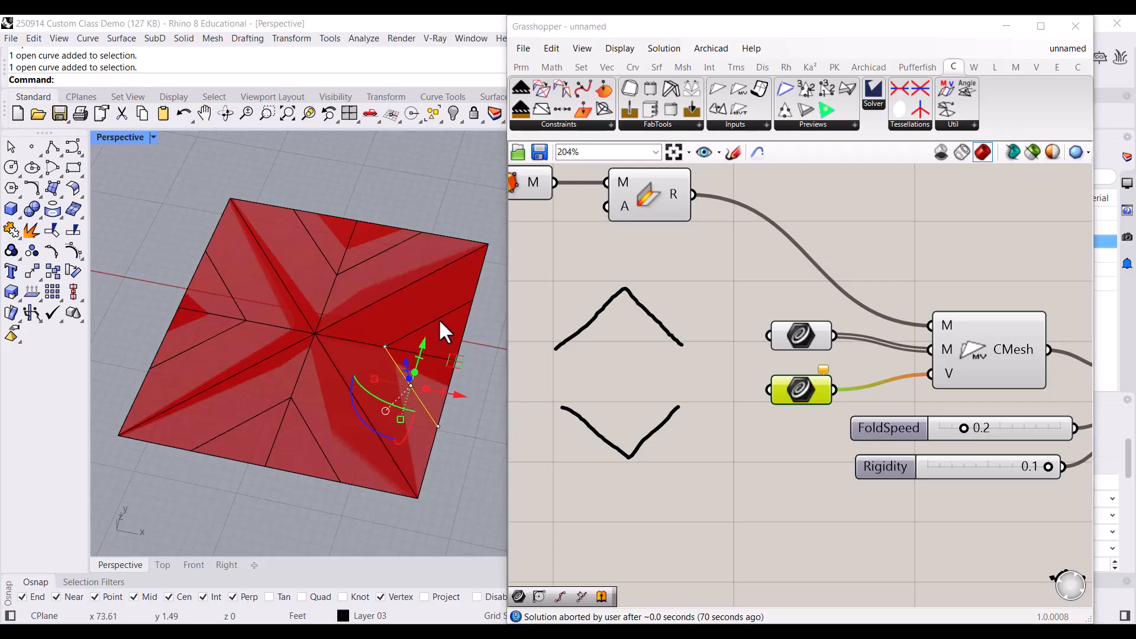
shift+click(382, 251)
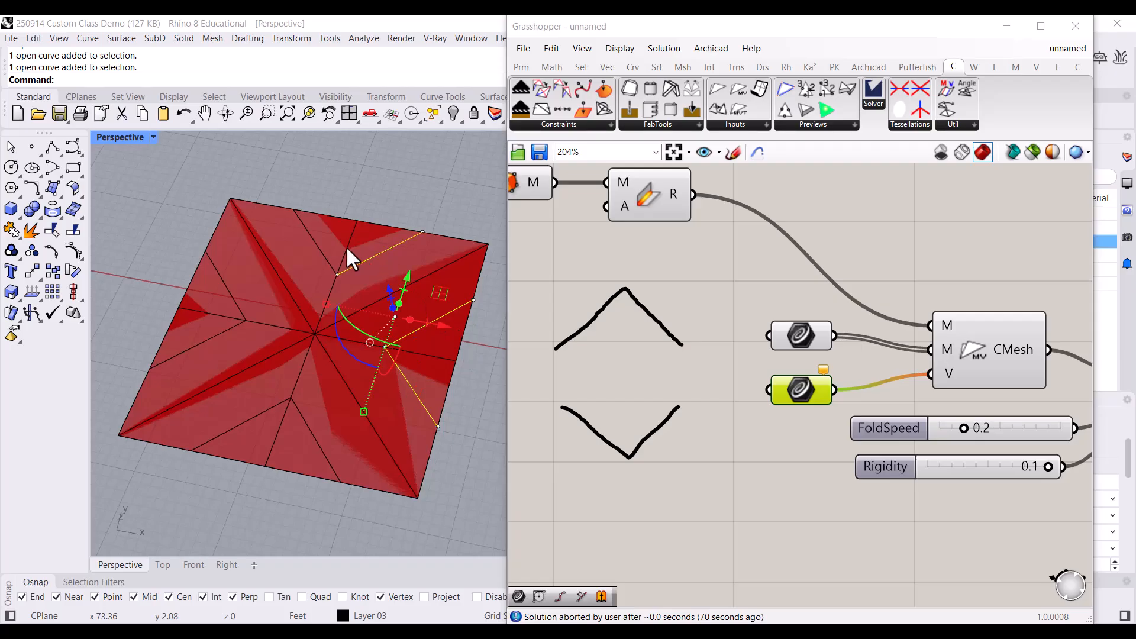
shift+click(212, 257)
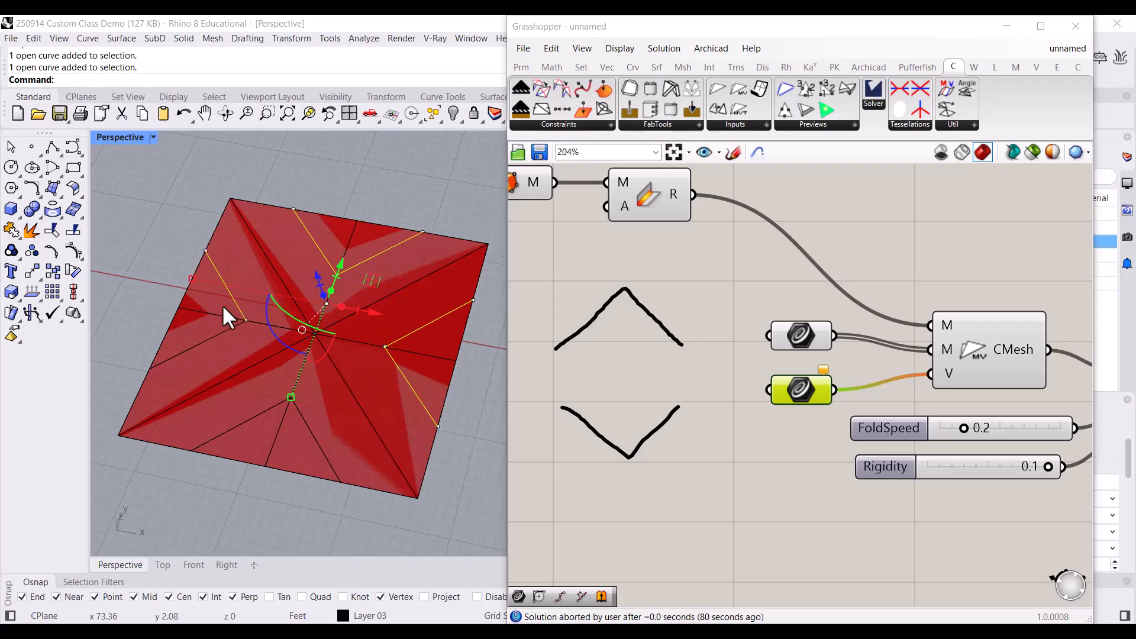
shift+click(242, 425)
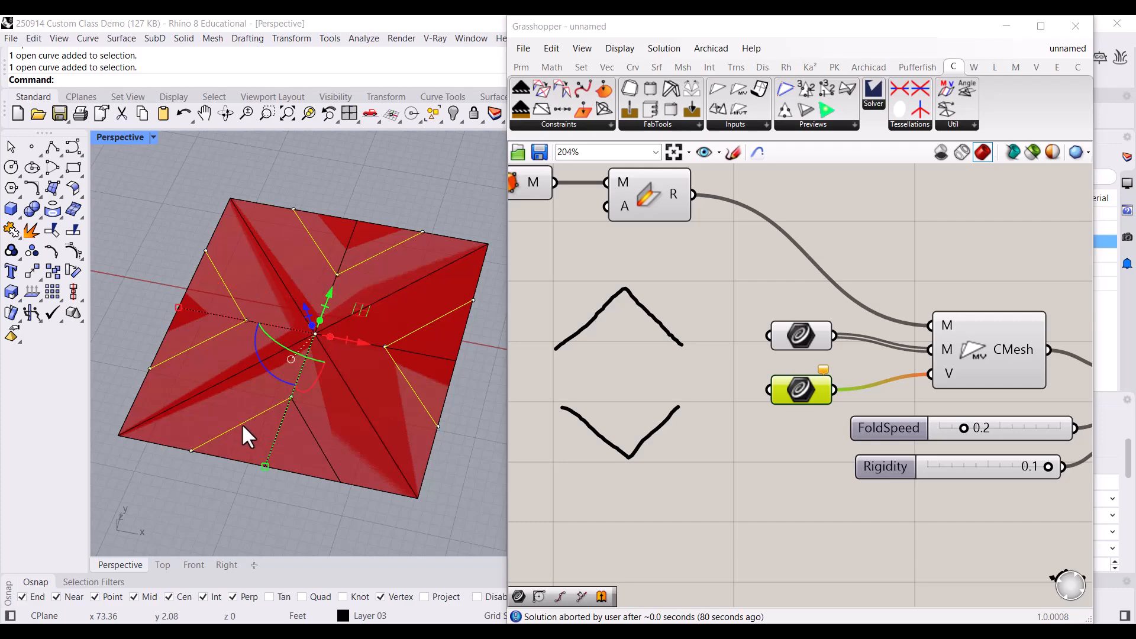
shift+click(311, 431)
right_click(801, 396)
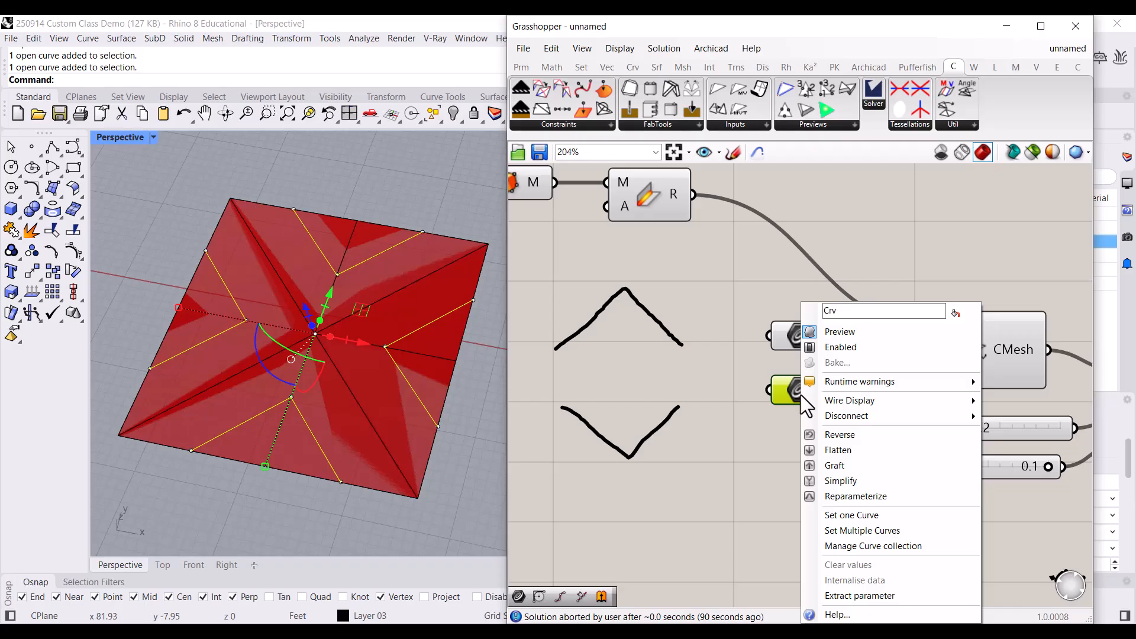
click(882, 530)
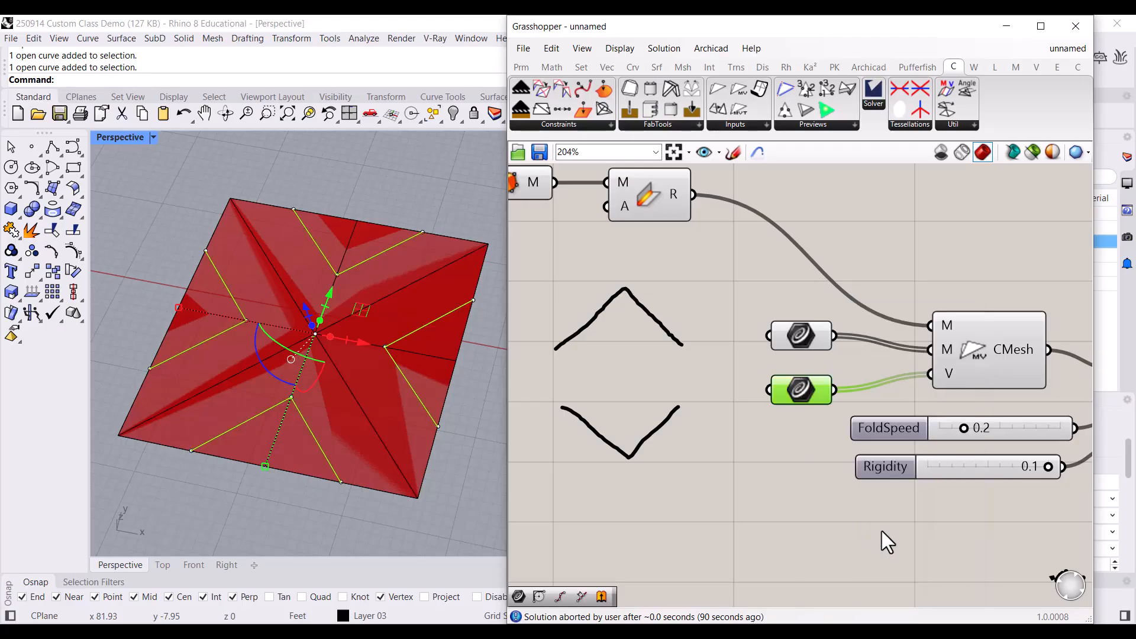
click(735, 452)
click(434, 488)
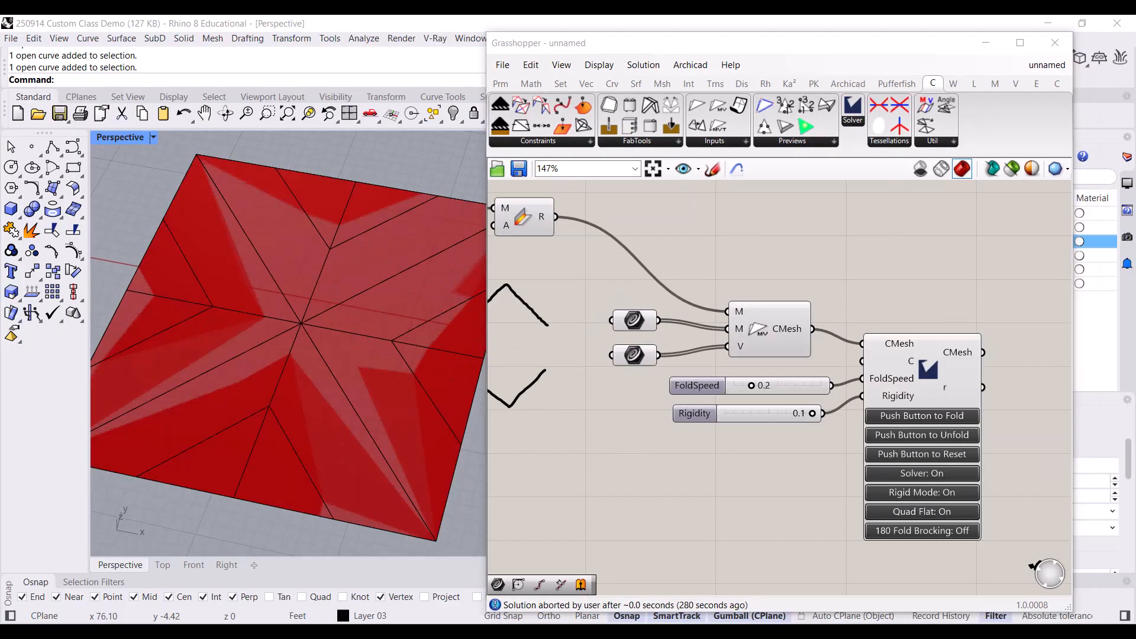
Check which creases the mountain and valley Curve parameters each contain.
right_drag(771, 441, 727, 442)
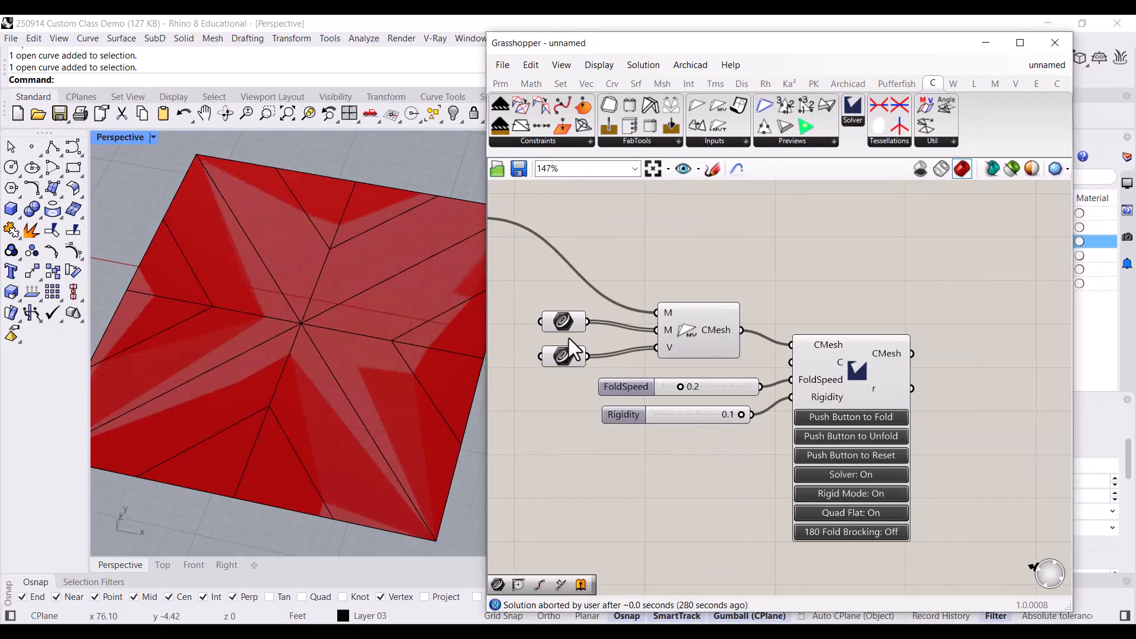
click(562, 322)
click(565, 355)
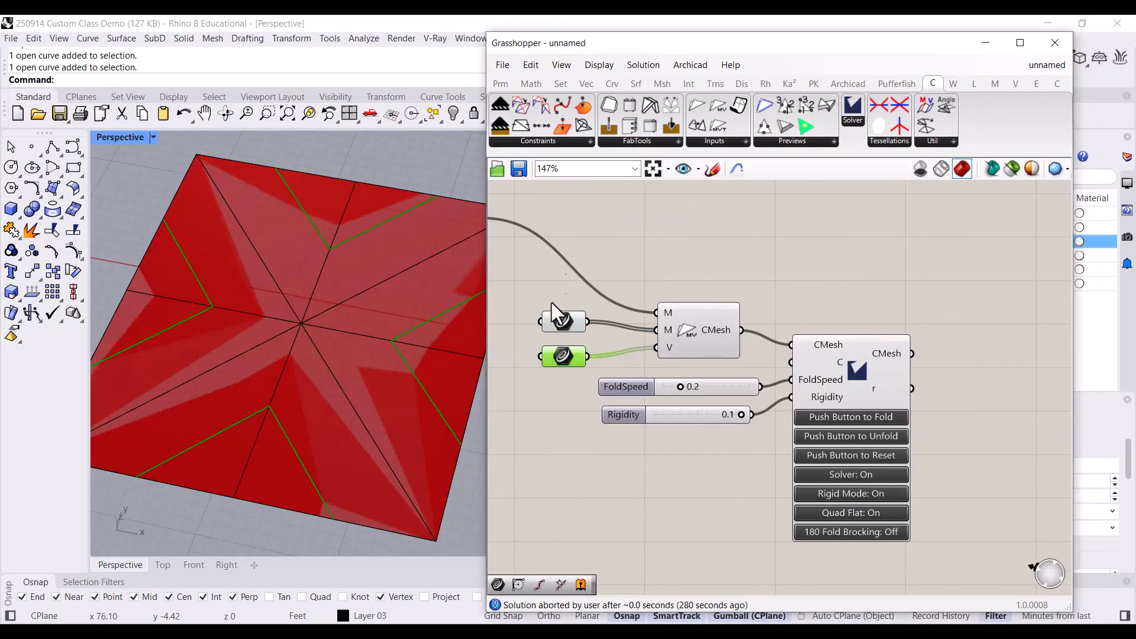
Add a PreviewCMesh component connected to CraneSolver's CMesh output and place it below and to the right of that output.
right_drag(579, 335, 541, 323)
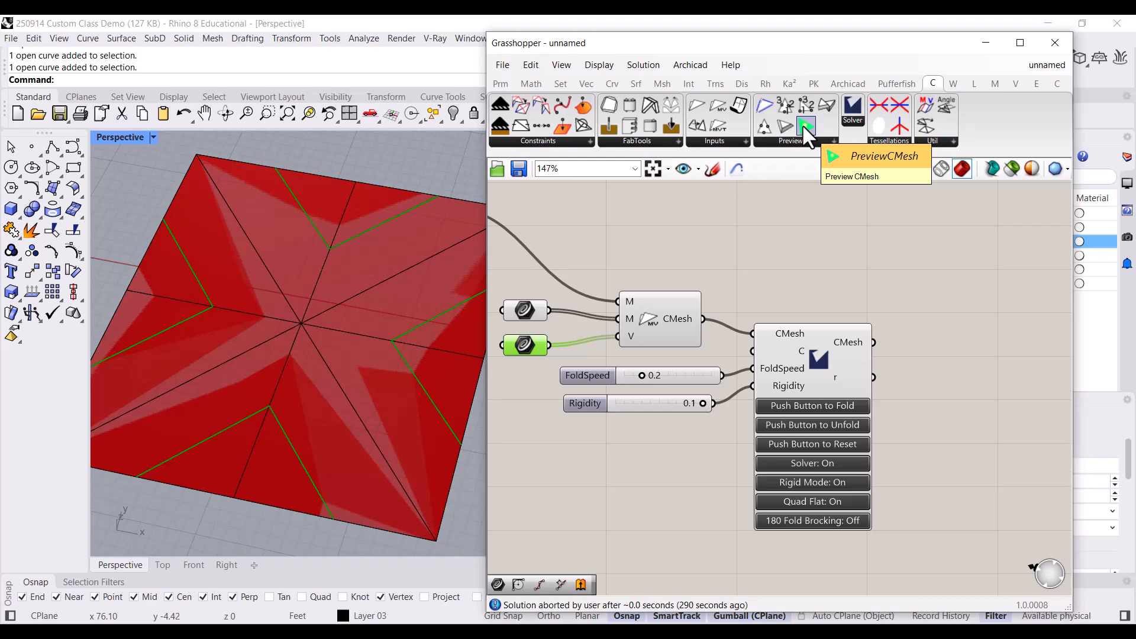
drag(806, 126, 844, 342)
scroll(957, 346, up, 2)
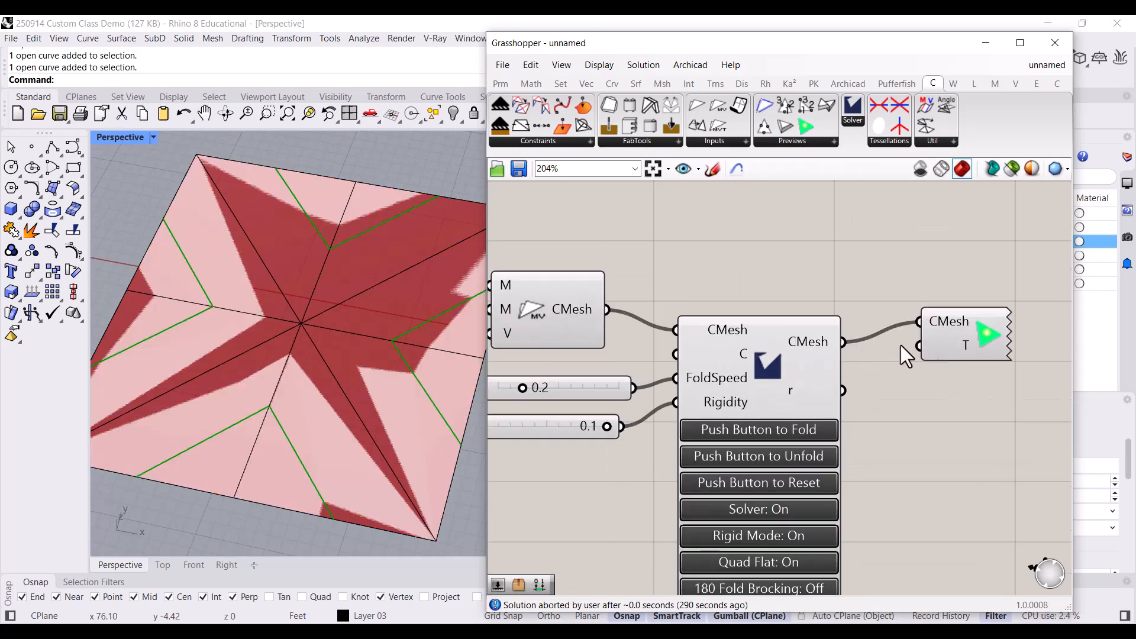
drag(942, 339, 996, 481)
click(985, 413)
scroll(923, 373, down, 7)
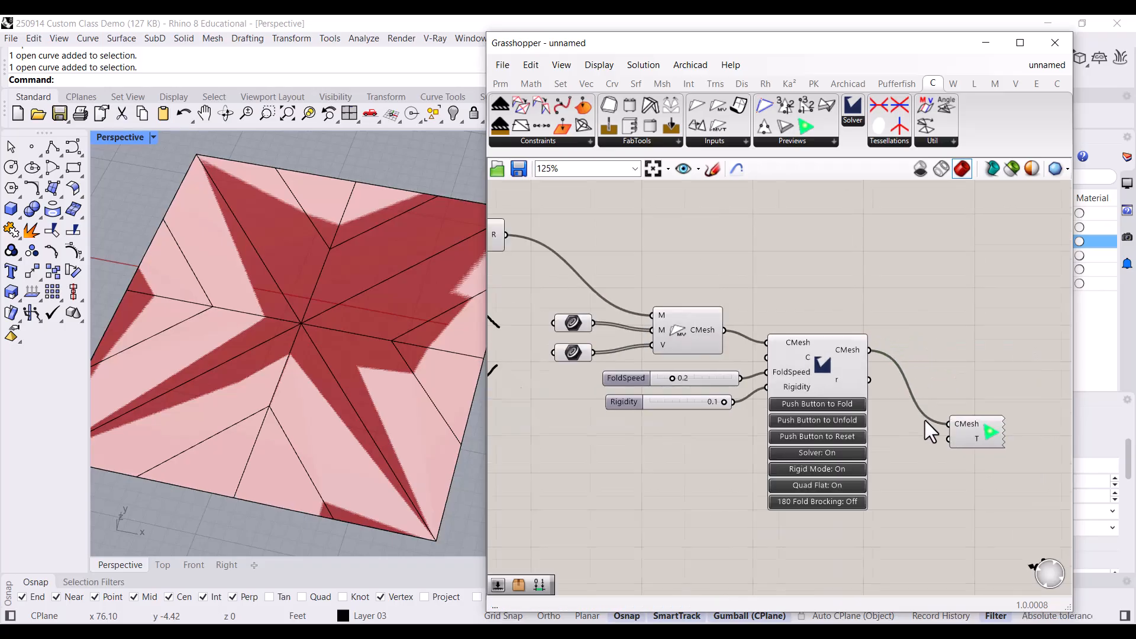
Turn off the preview of every component except PreviewCMesh.
drag(897, 505, 520, 276)
click(890, 525)
scroll(671, 336, up, 2)
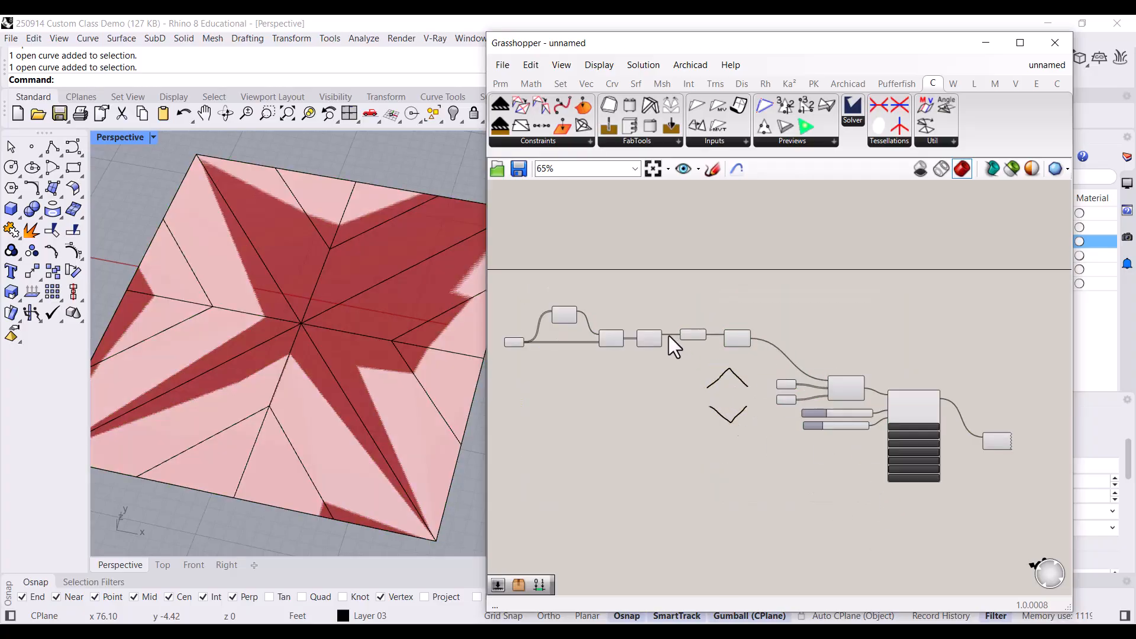
scroll(947, 408, down, 1)
drag(974, 522, 528, 266)
right_click(681, 239)
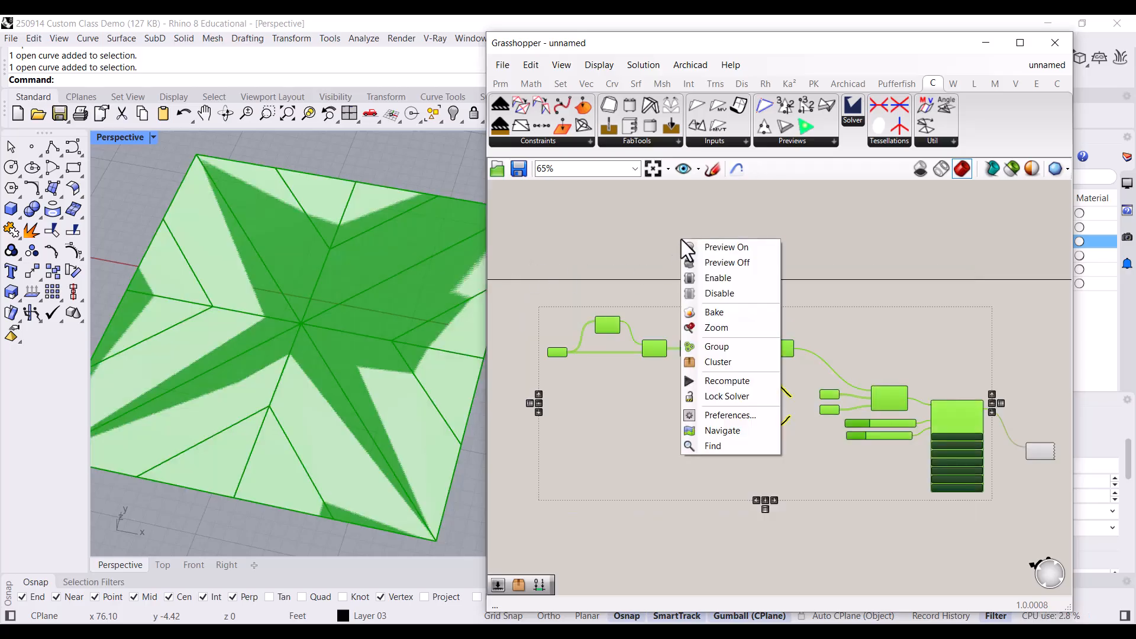
click(712, 264)
click(664, 258)
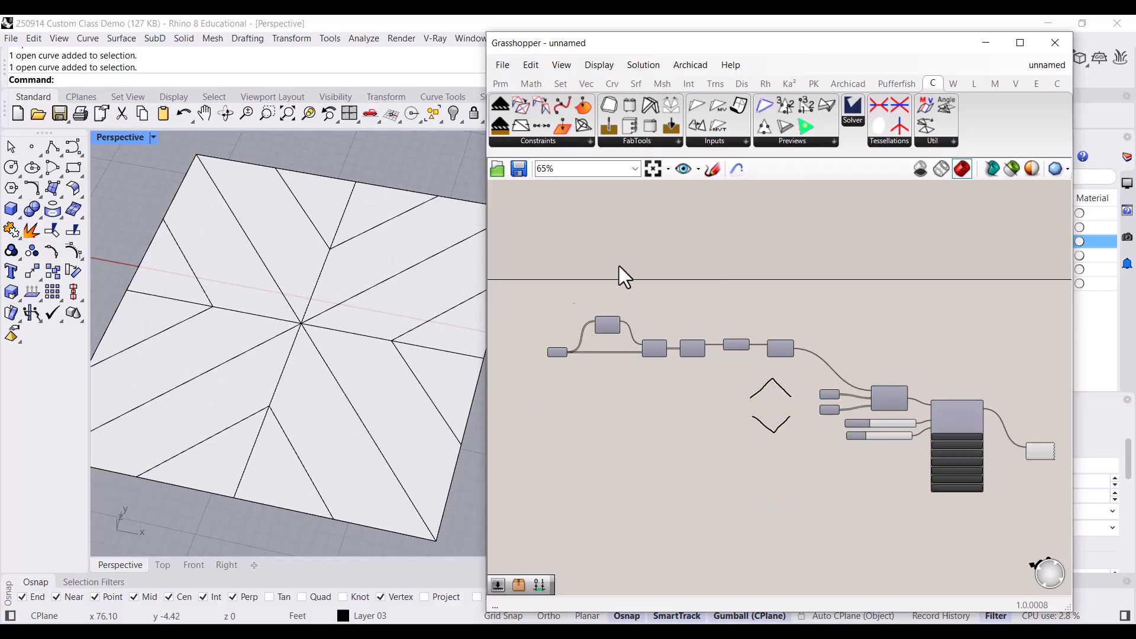
Move the PreviewCMesh component slightly up and closer to CraneSolver's CMesh output.
right_drag(364, 381, 354, 332)
scroll(958, 429, up, 3)
right_drag(959, 427, 826, 377)
scroll(843, 393, up, 1)
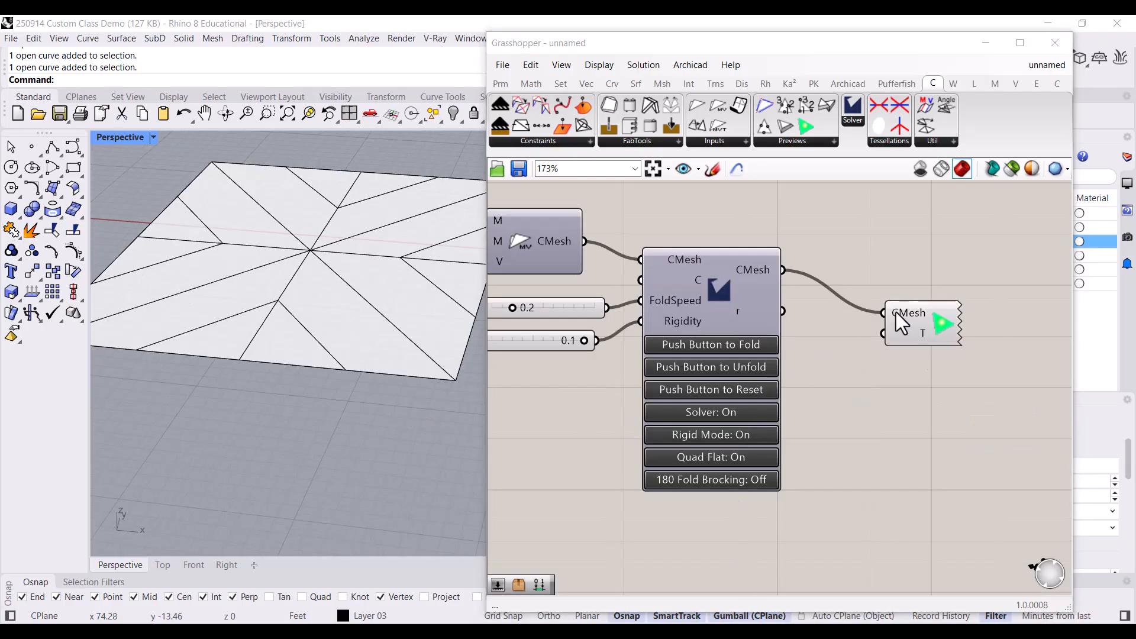
drag(919, 321, 898, 302)
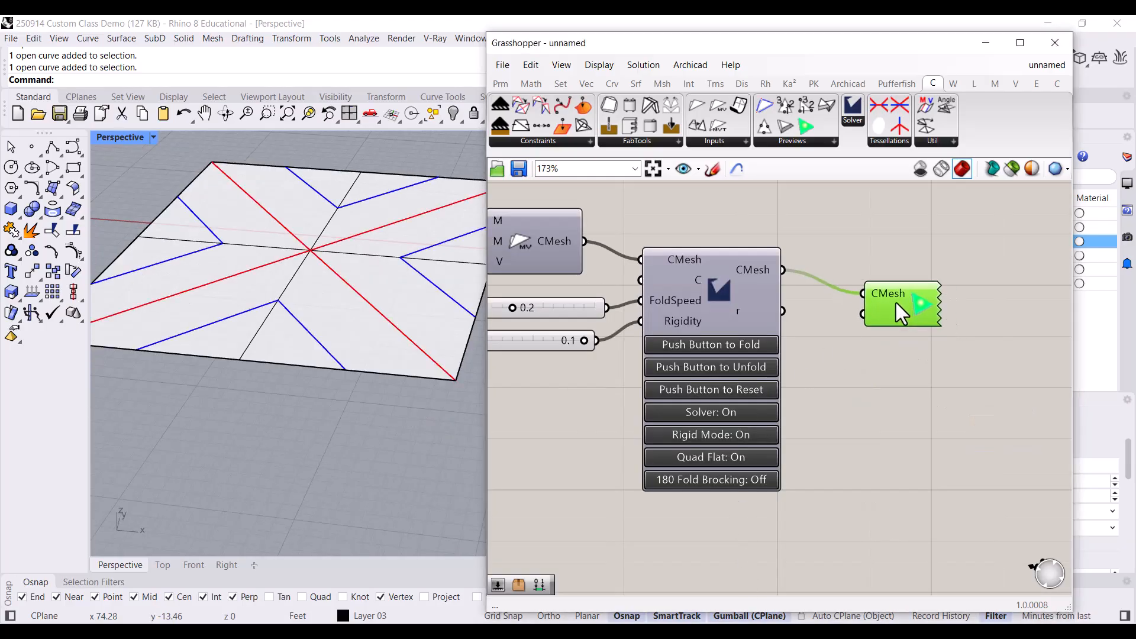
Select all components upstream of PreviewCMesh again and switch their preview off.
right_drag(666, 333, 815, 378)
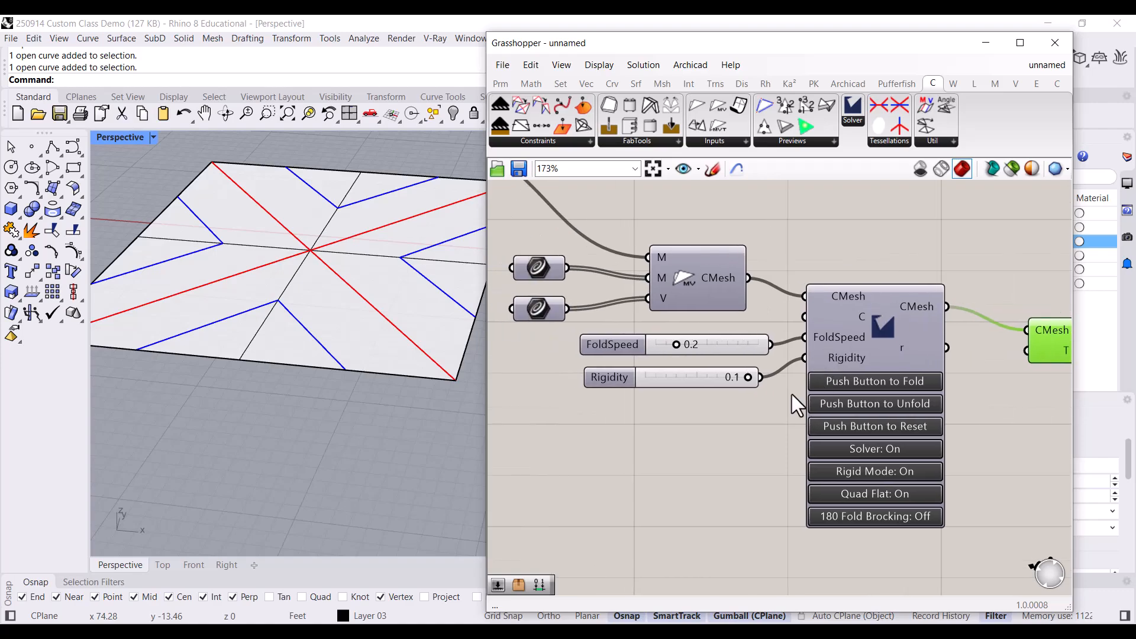
scroll(786, 414, down, 5)
drag(909, 513, 525, 270)
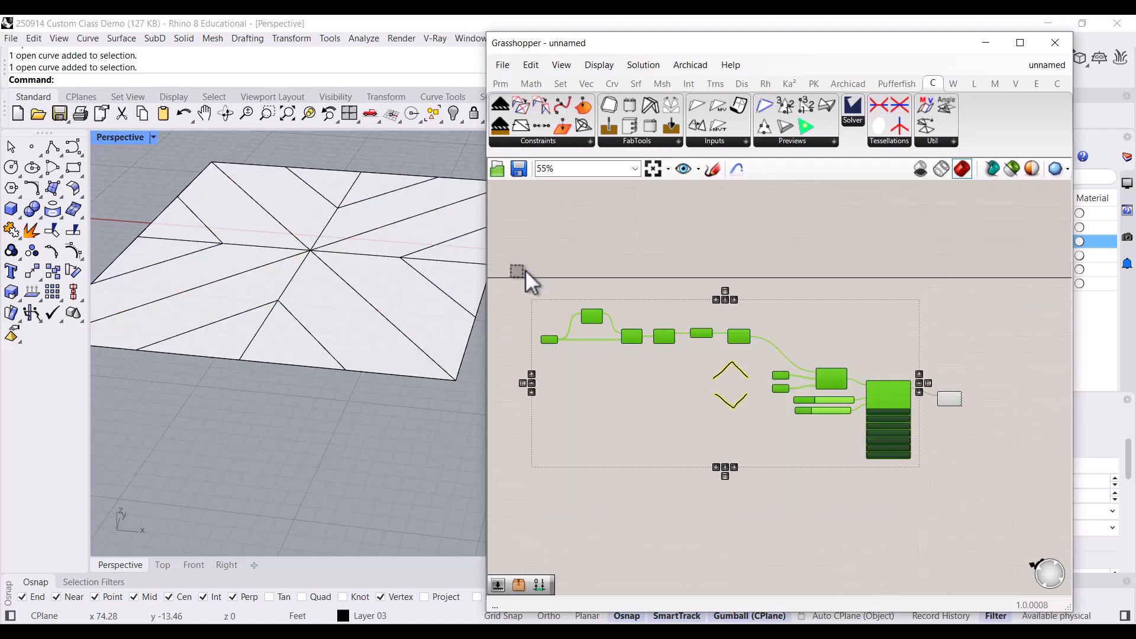
right_click(830, 325)
click(867, 347)
click(829, 260)
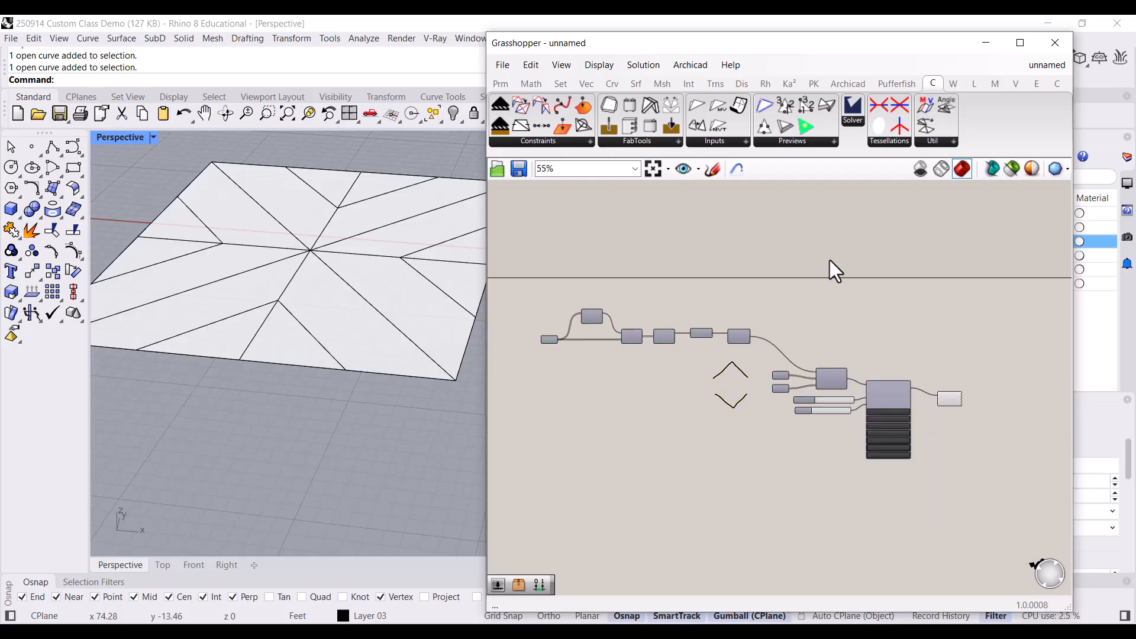
Run the fold in CraneSolver to fold the square crease pattern.
scroll(887, 426, up, 6)
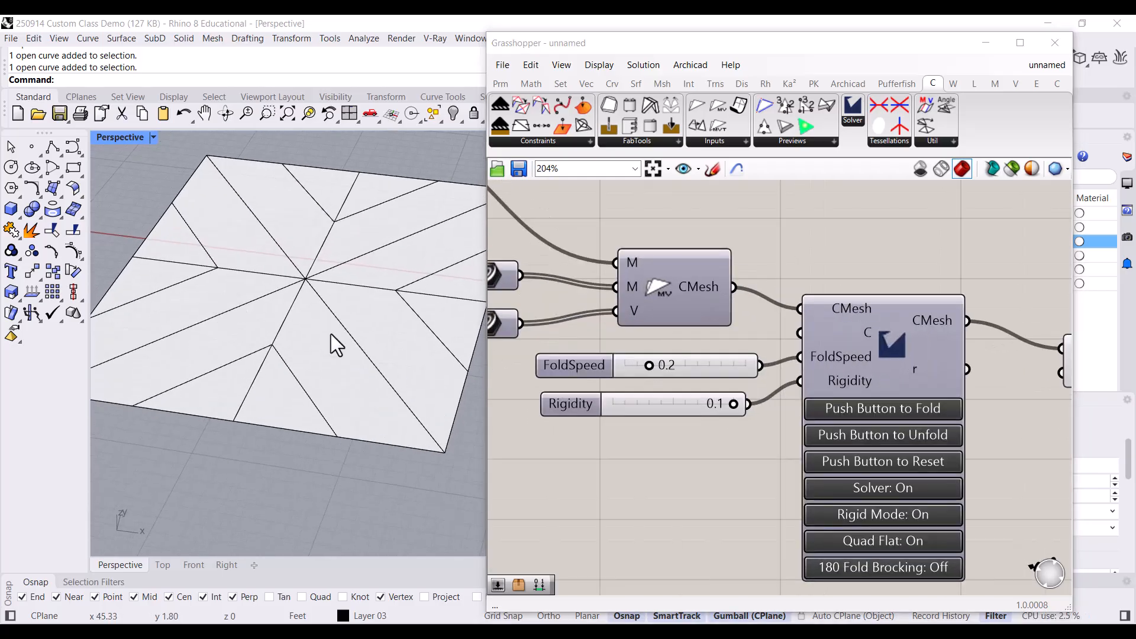
right_drag(898, 470, 847, 470)
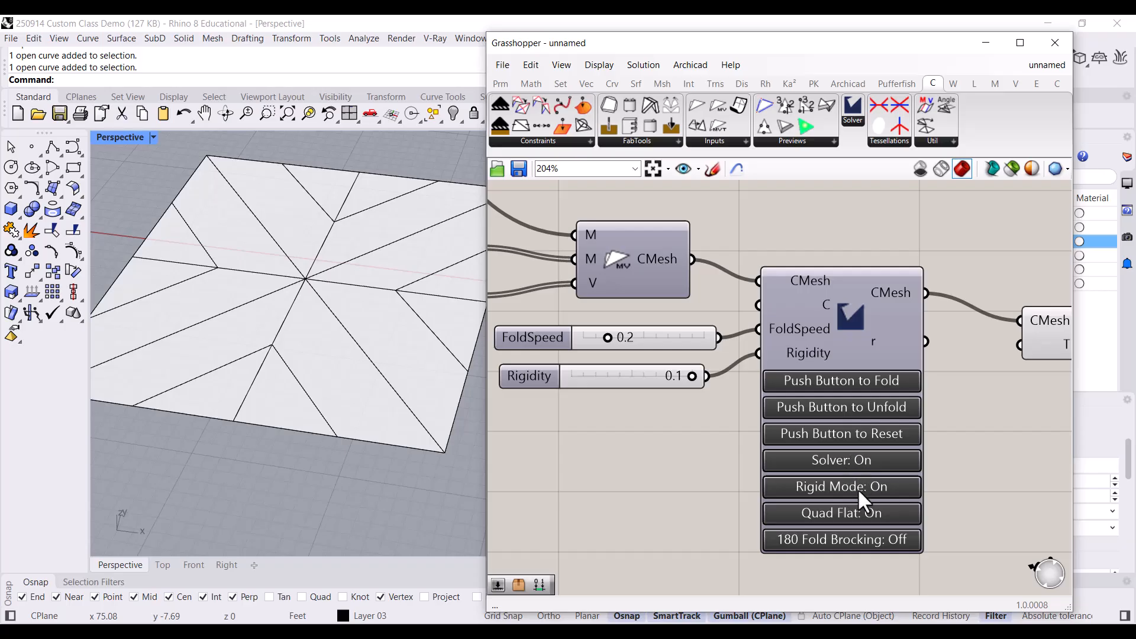
click(857, 382)
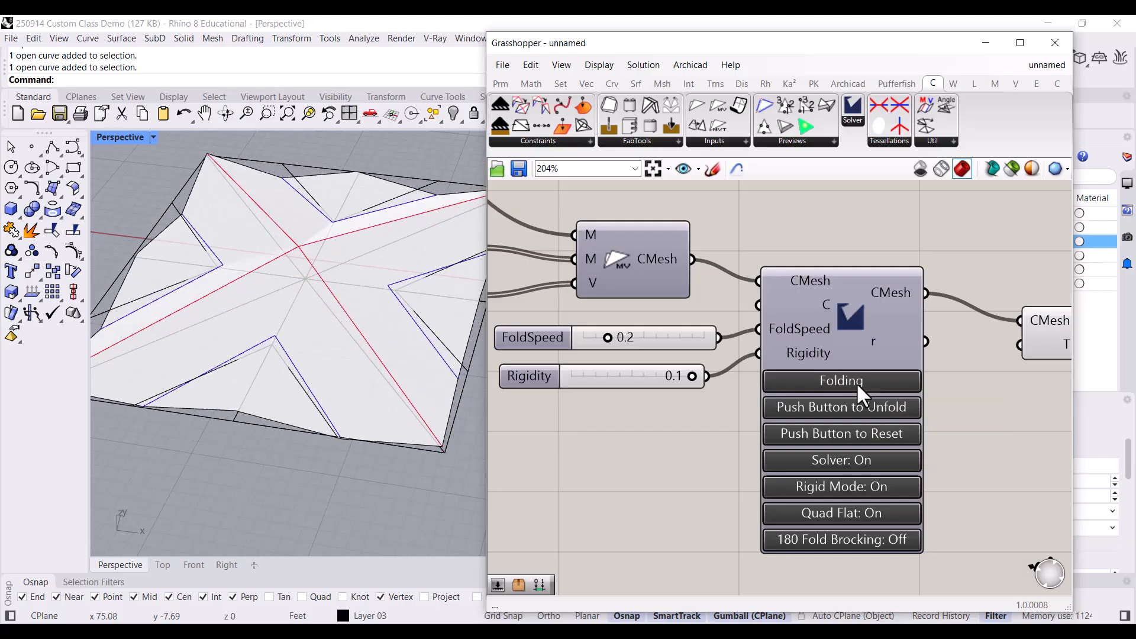
Examine the folded star shape against the flat crease pattern from several angles and distances.
right_drag(273, 340, 231, 333)
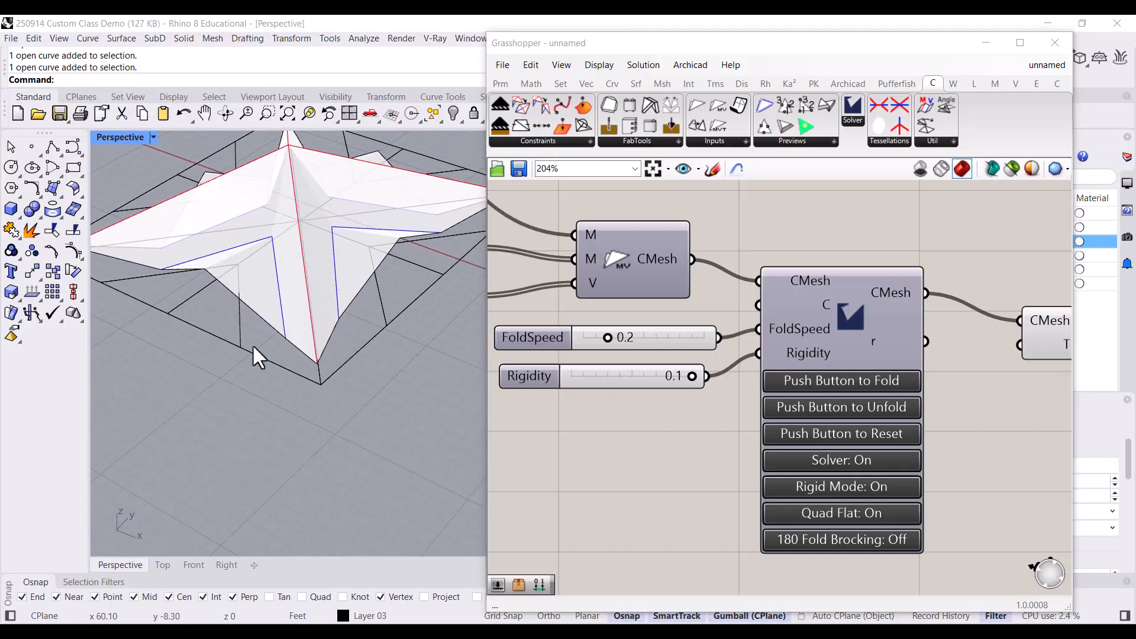
scroll(355, 277, up, 5)
right_drag(363, 258, 347, 279)
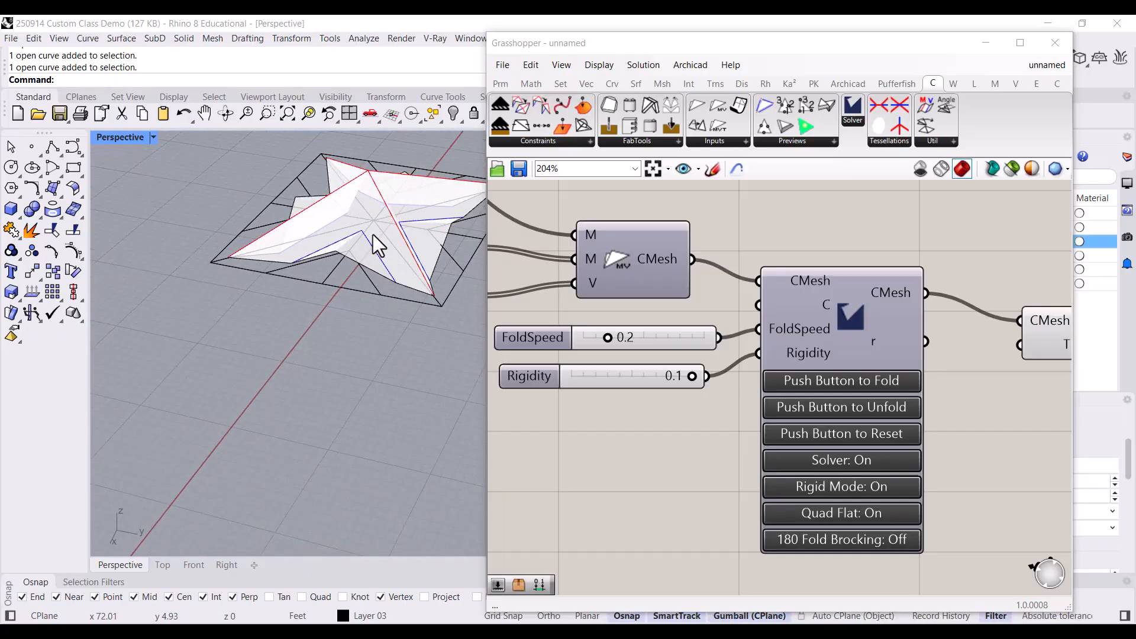
scroll(422, 248, up, 7)
right_drag(425, 256, 380, 380)
scroll(456, 414, down, 6)
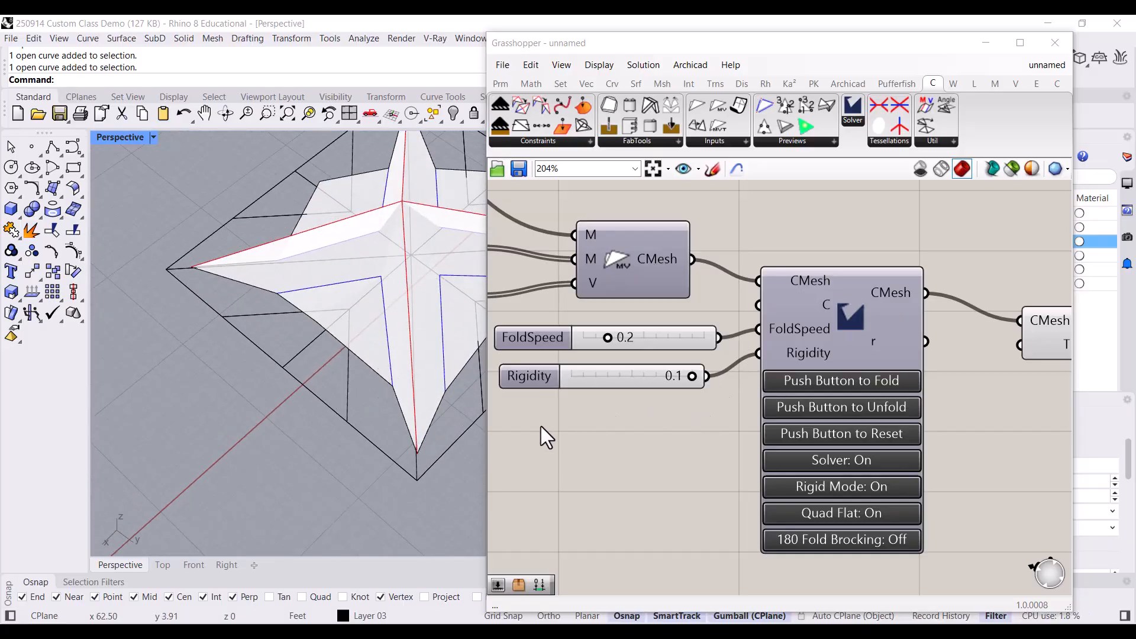
right_drag(363, 372, 344, 420)
scroll(492, 308, up, 1)
scroll(436, 298, up, 5)
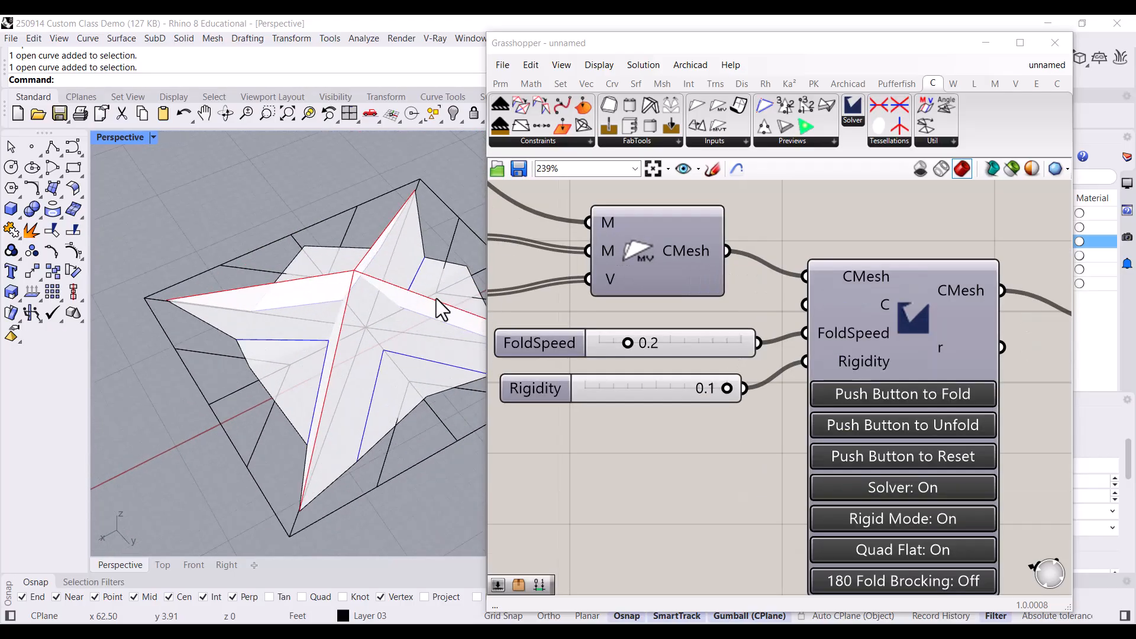
scroll(317, 406, down, 5)
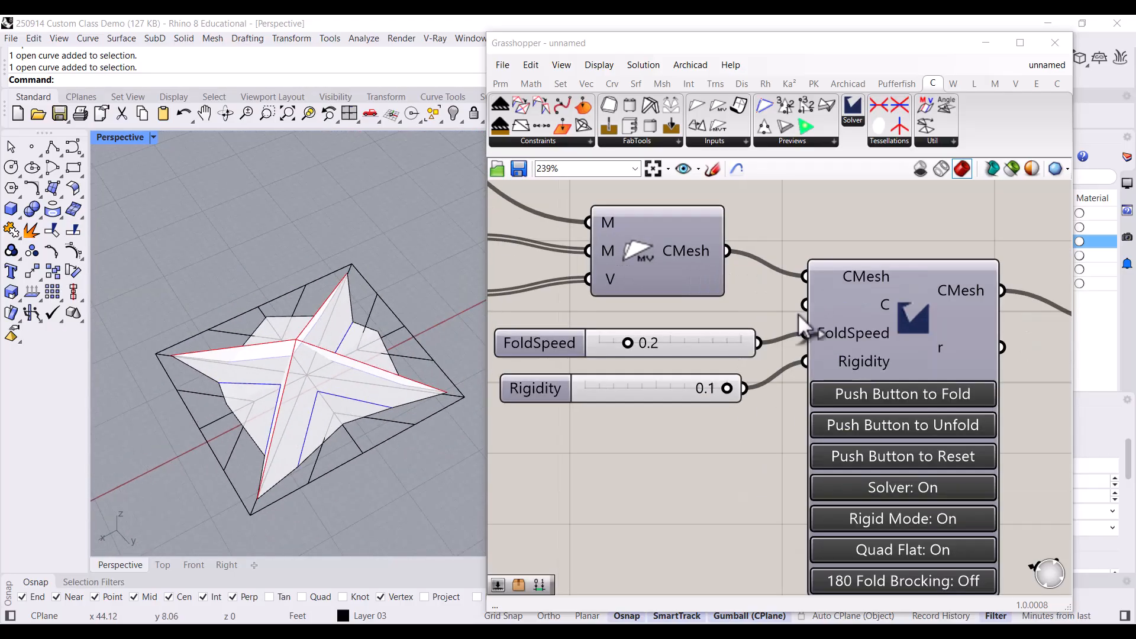
right_drag(379, 380, 540, 406)
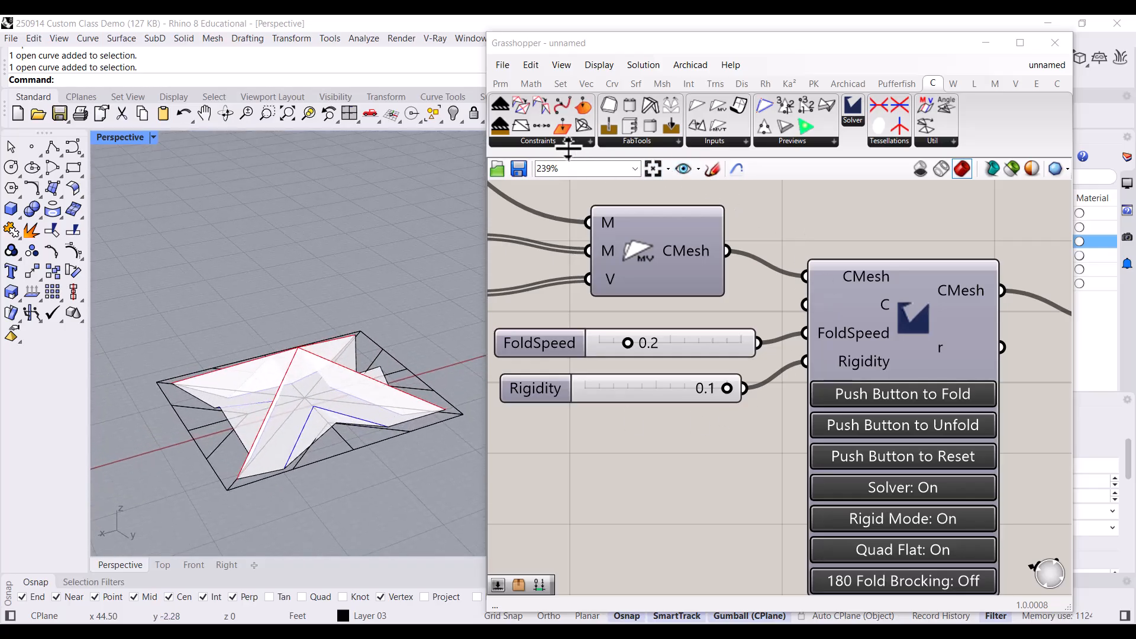
Add Crane's OnPlane constraint component above the mountain-valley CMesh component and check its inputs.
click(538, 141)
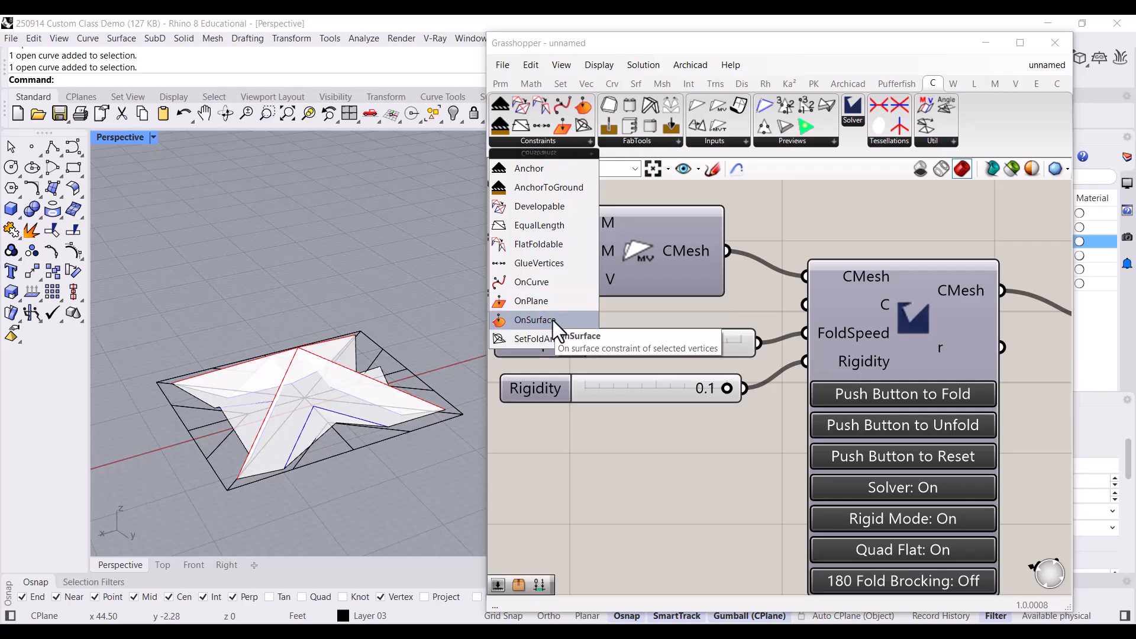
click(540, 306)
click(861, 204)
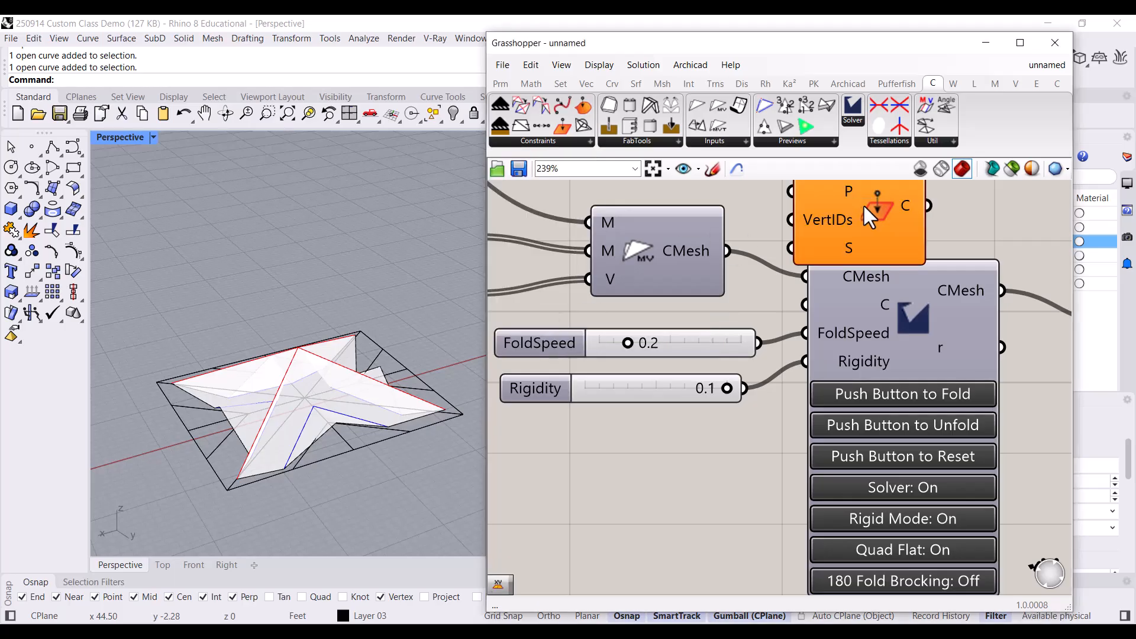
right_drag(812, 290, 832, 431)
drag(851, 377, 695, 270)
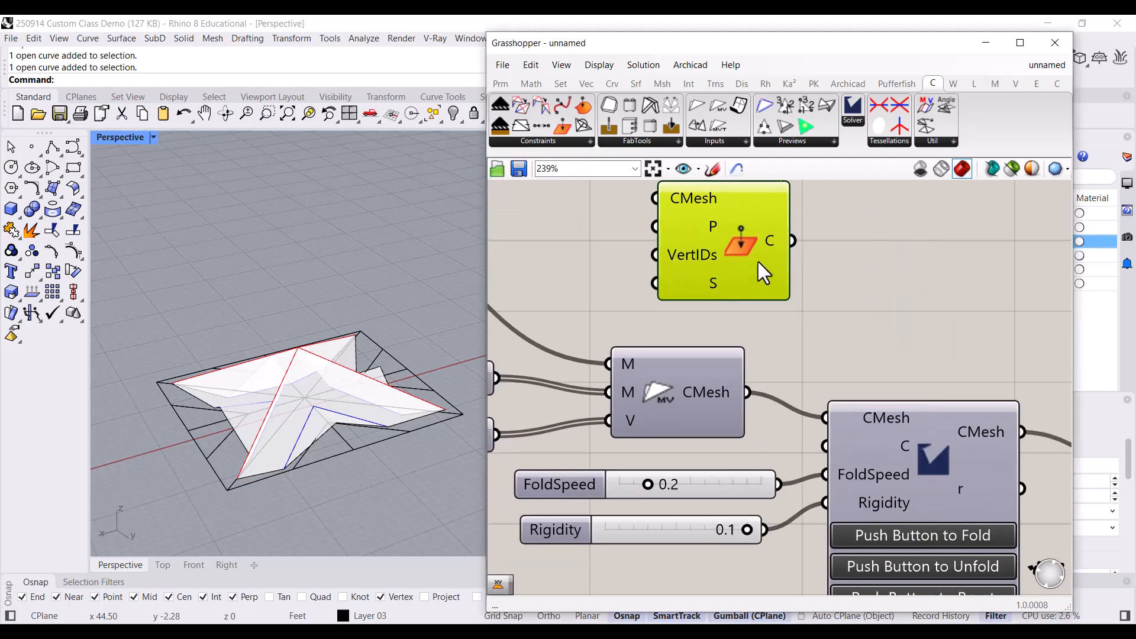
drag(793, 243, 819, 299)
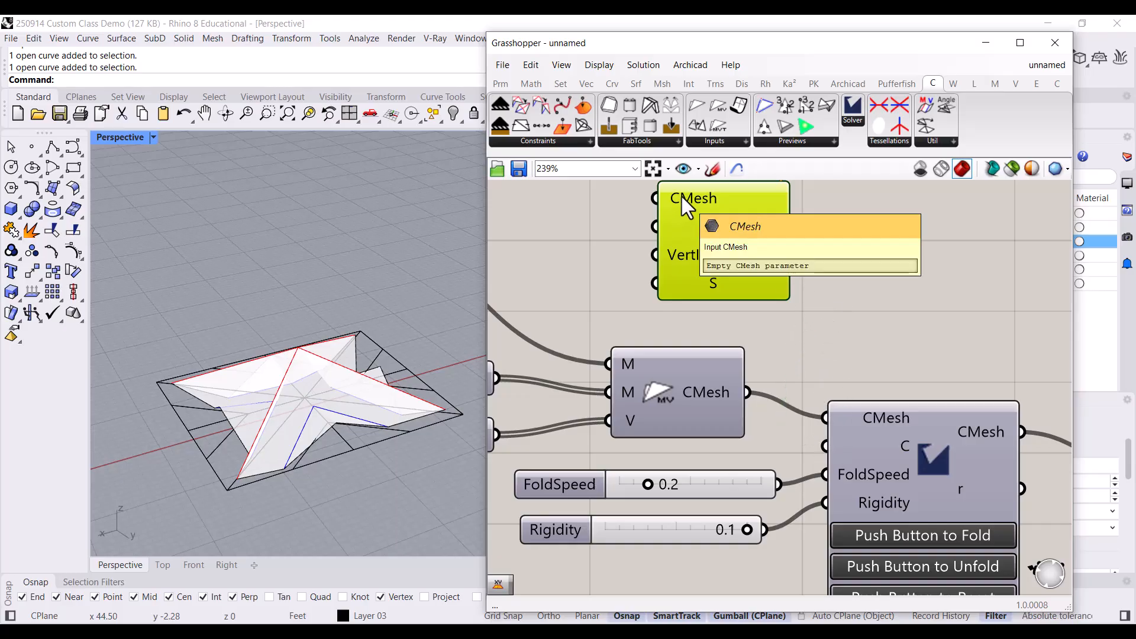
scroll(659, 297, down, 2)
scroll(679, 245, up, 2)
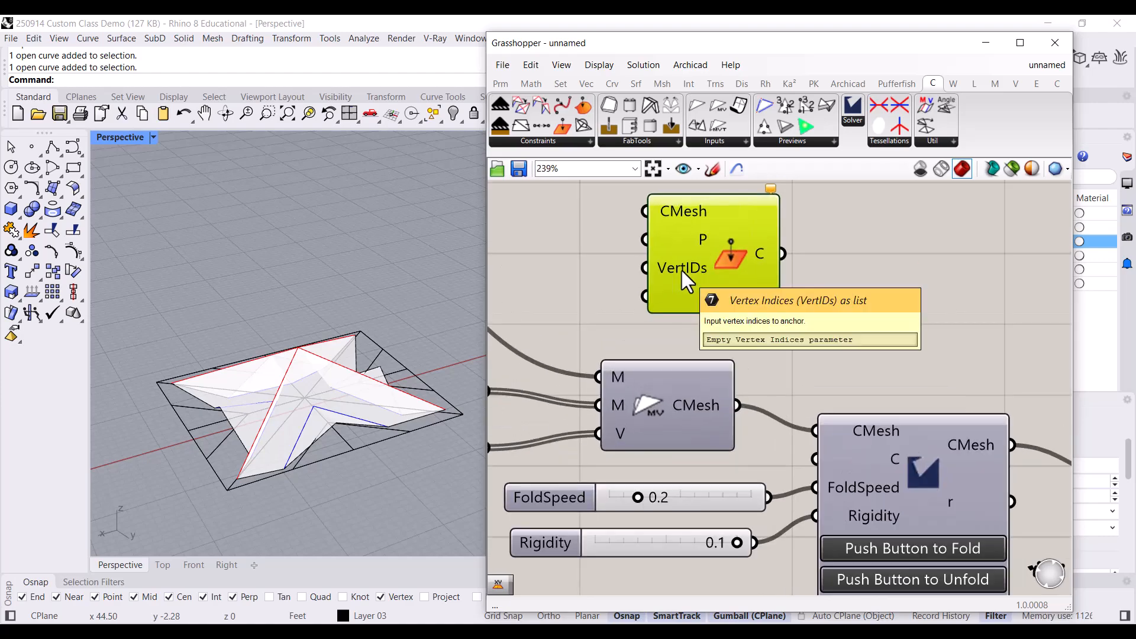
right_drag(411, 382, 416, 444)
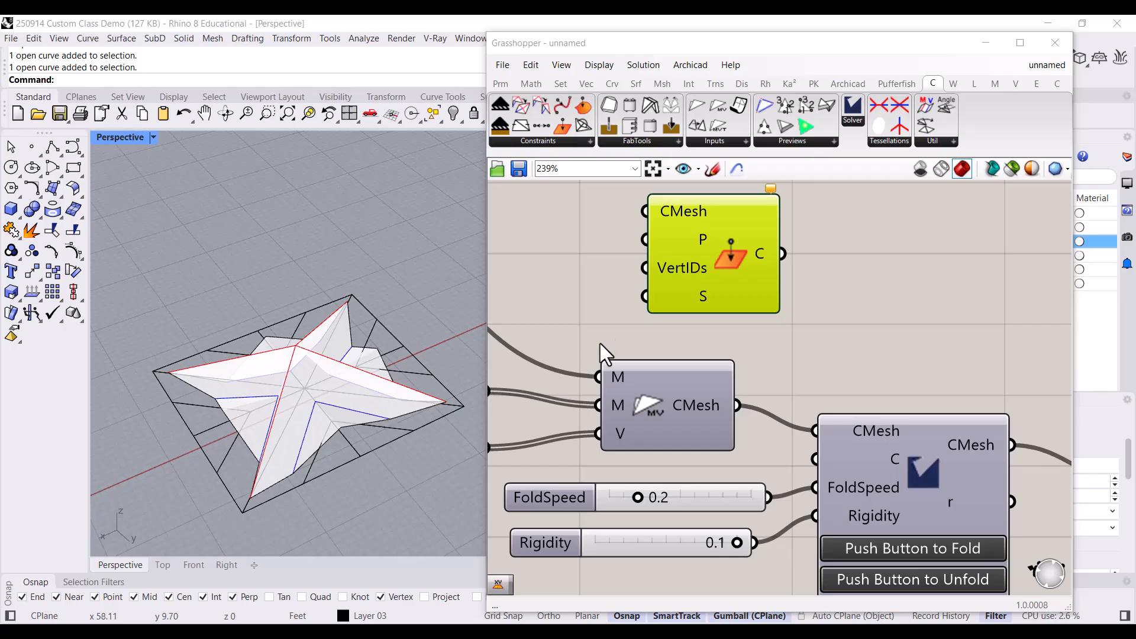
right_drag(367, 456, 378, 424)
scroll(379, 425, down, 2)
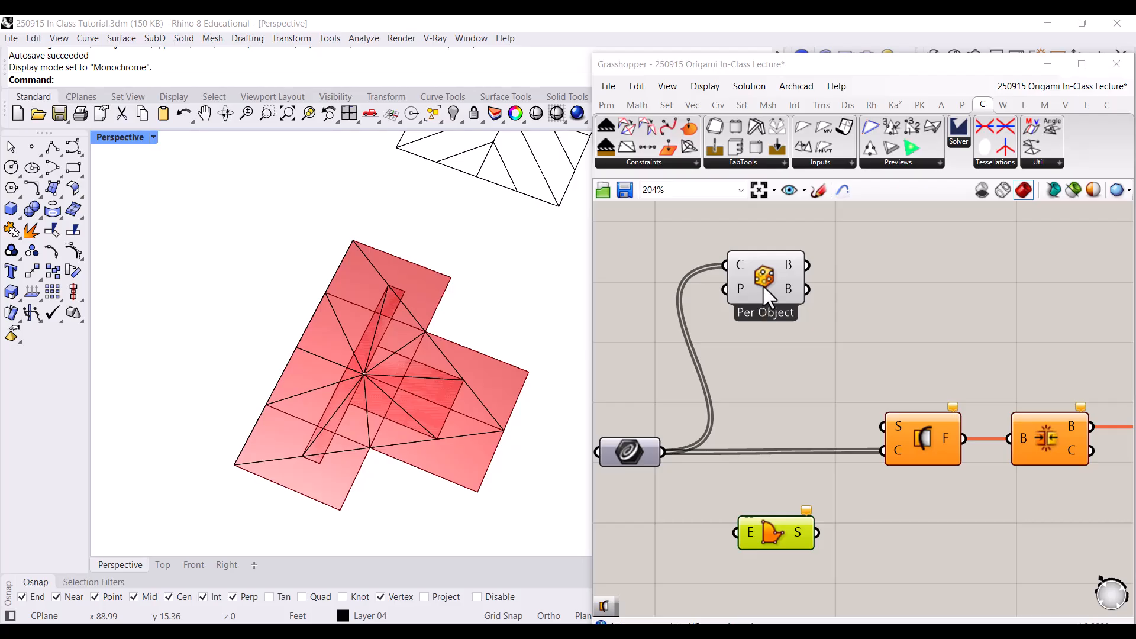
Place the Boundary Surfaces component between the Bounding Box component and the Surface Split component, clear of both.
mouse_move(755, 279)
mouse_down()
mouse_move(766, 275)
mouse_move(755, 295)
mouse_up()
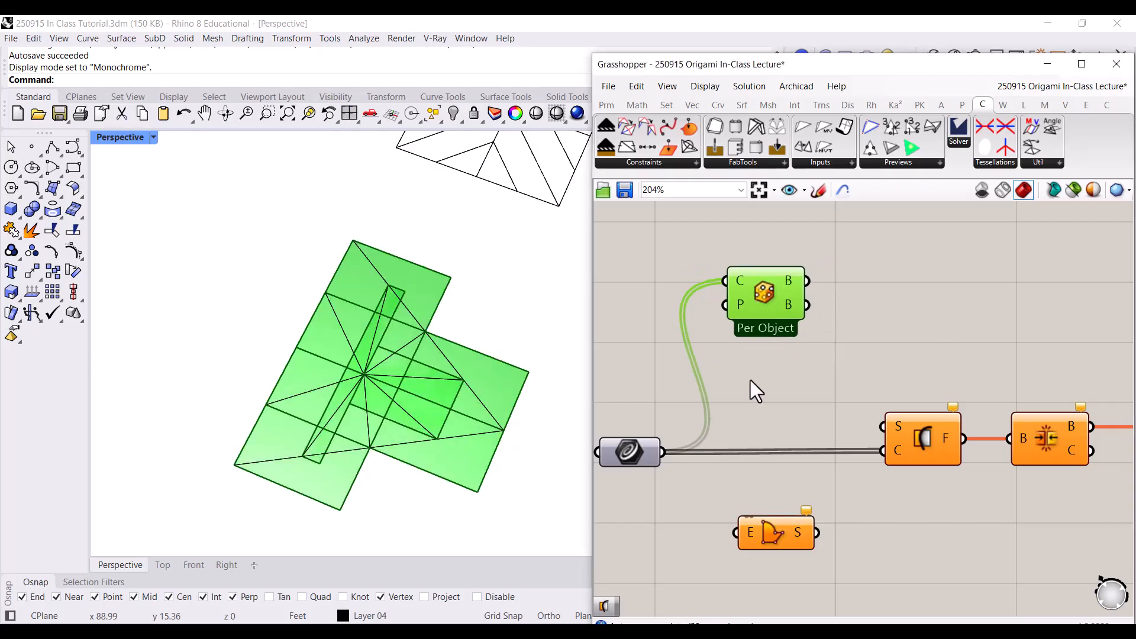
drag(764, 525, 789, 384)
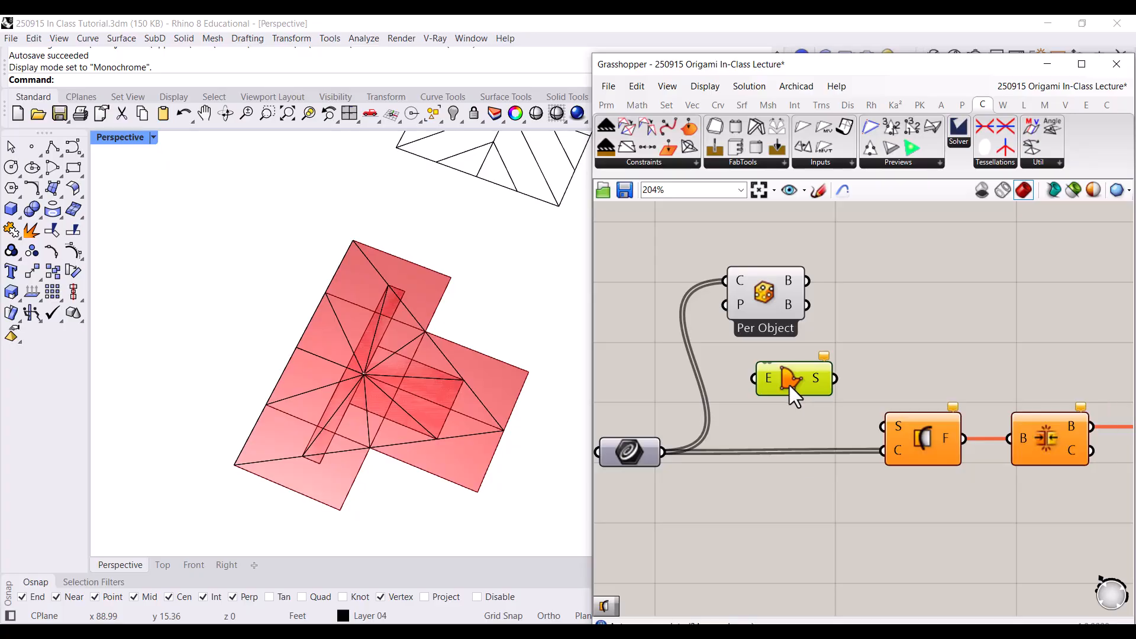
drag(775, 307, 786, 313)
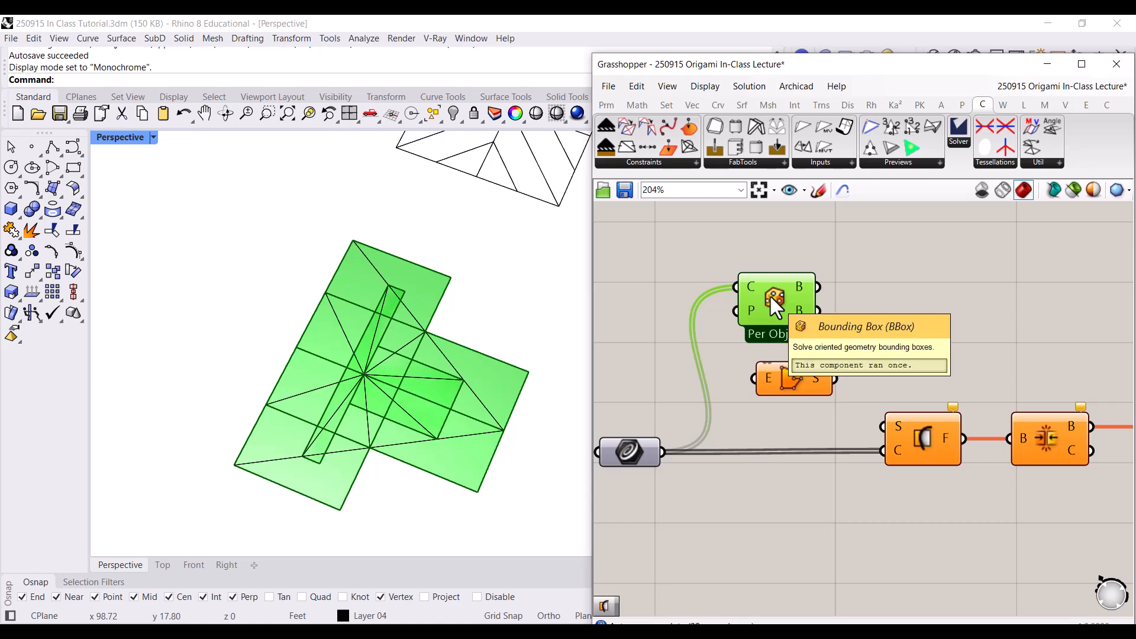
mouse_move(771, 298)
mouse_down()
mouse_move(789, 289)
mouse_move(759, 290)
mouse_move(780, 304)
mouse_up()
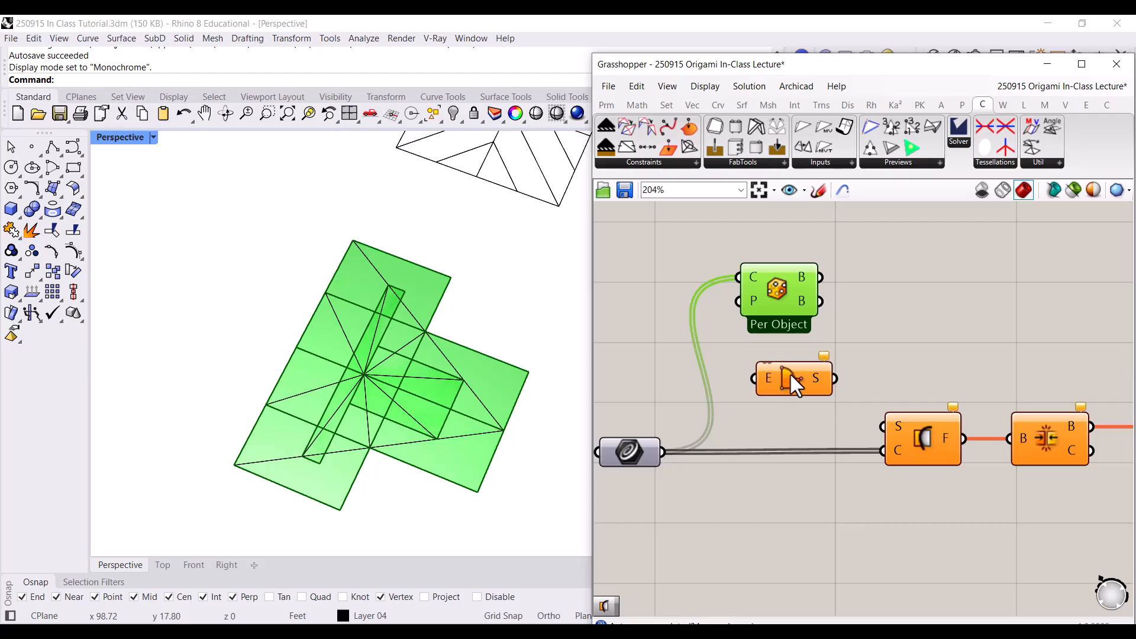
Connect the Curve parameter through Boundary Surfaces to Surface Split's S input and delete the Bounding Box component.
drag(730, 391, 662, 452)
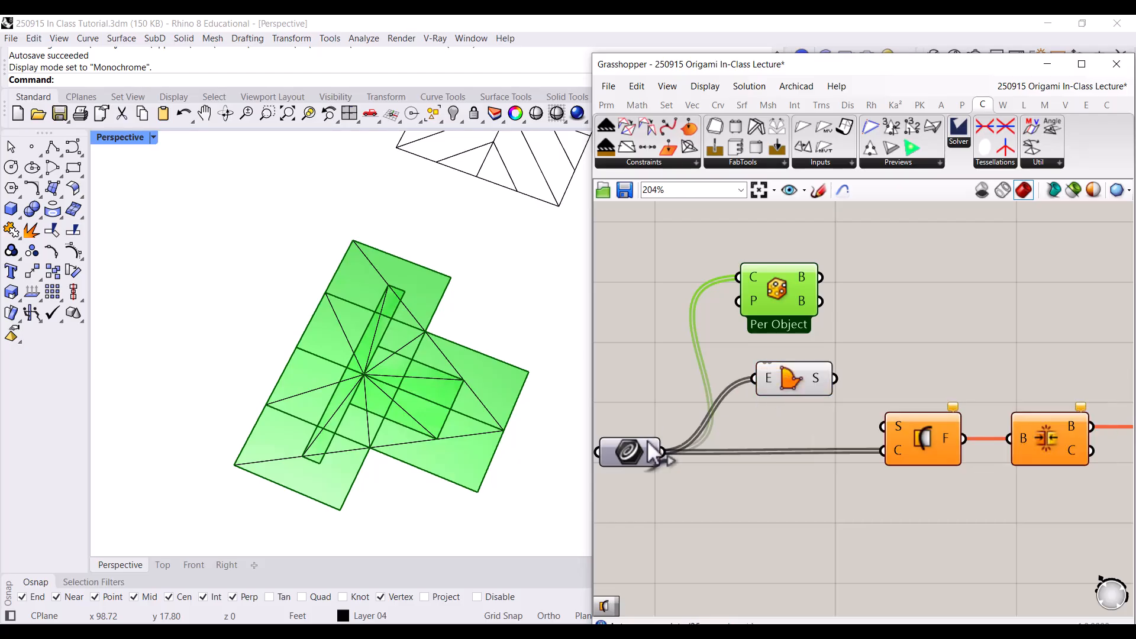
drag(841, 383, 884, 426)
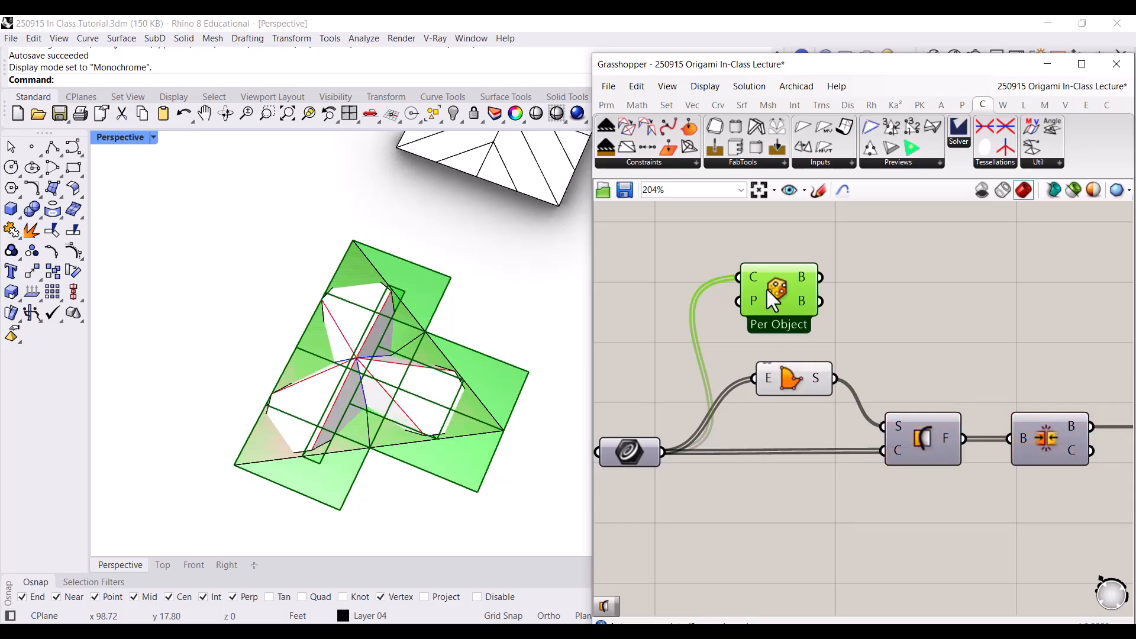
key(Delete)
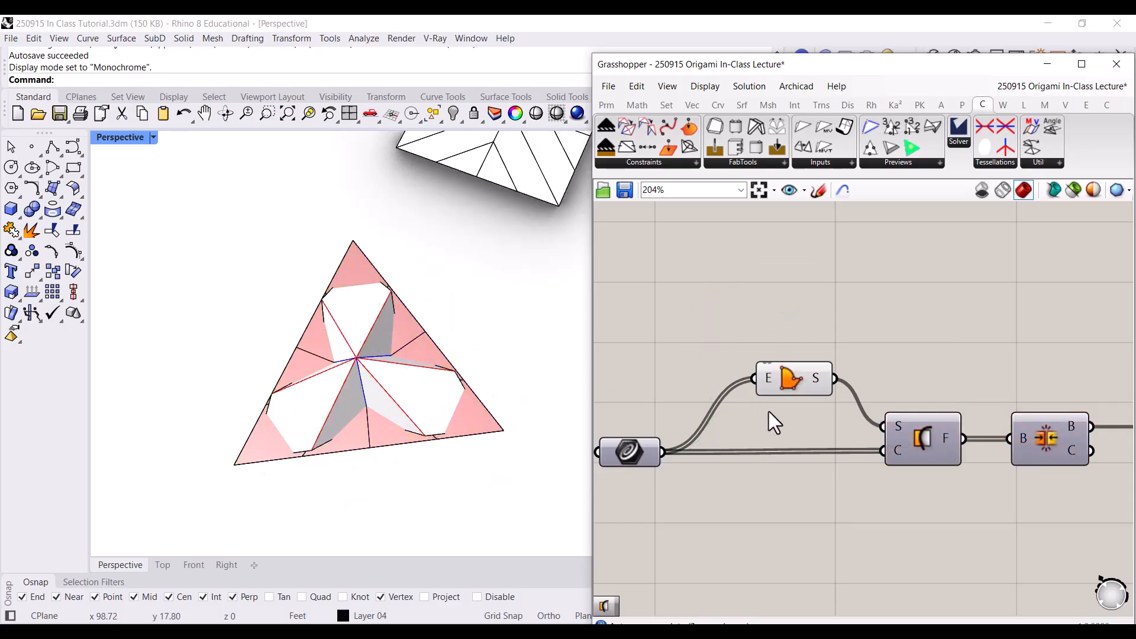
right_drag(813, 419, 677, 373)
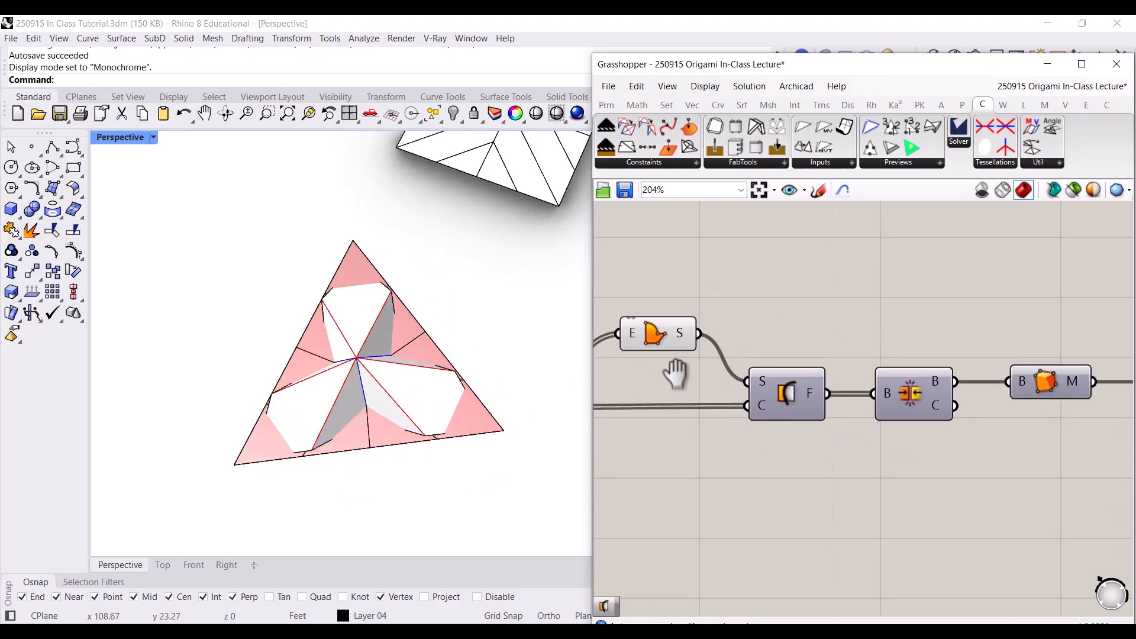